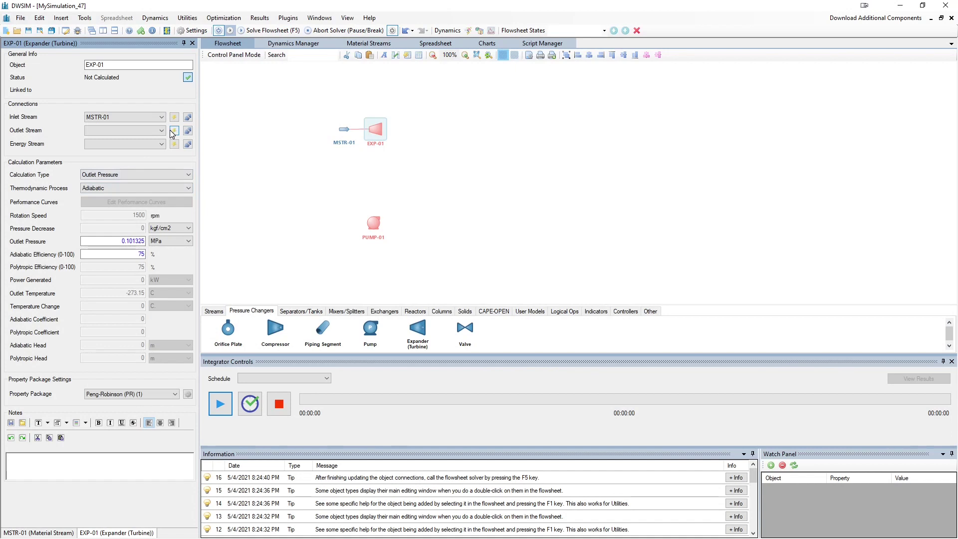
Step: Create and connect a new outlet material stream and a new energy stream for expander EXP-01
click(174, 144)
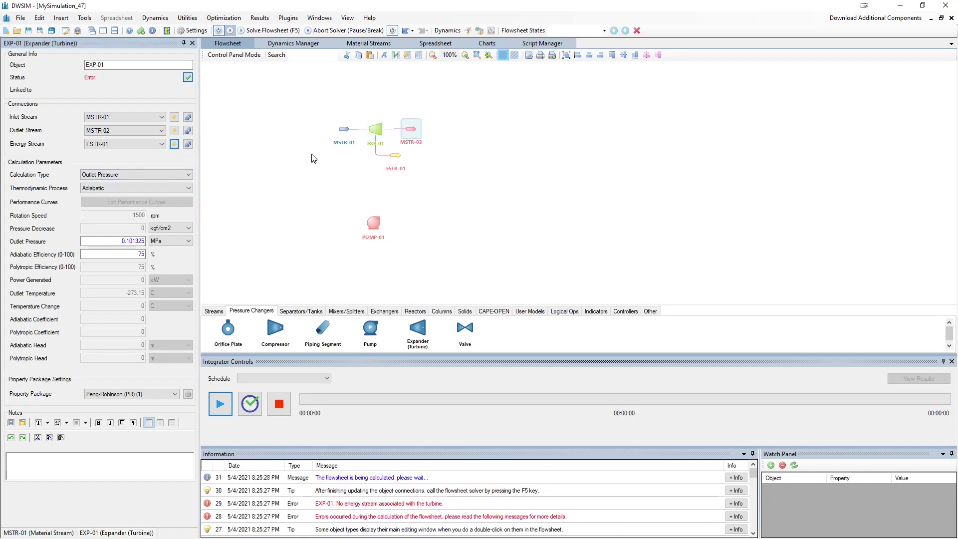
Step: Set the mole fractions of inlet stream MSTR-01 to 0 for Water and 1 for Isobutane, and accept the composition
click(345, 130)
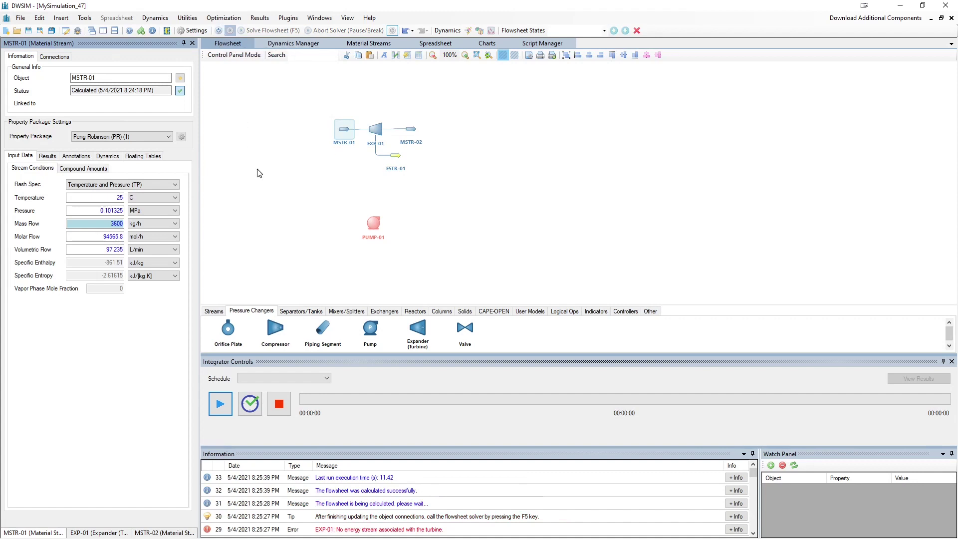
click(100, 168)
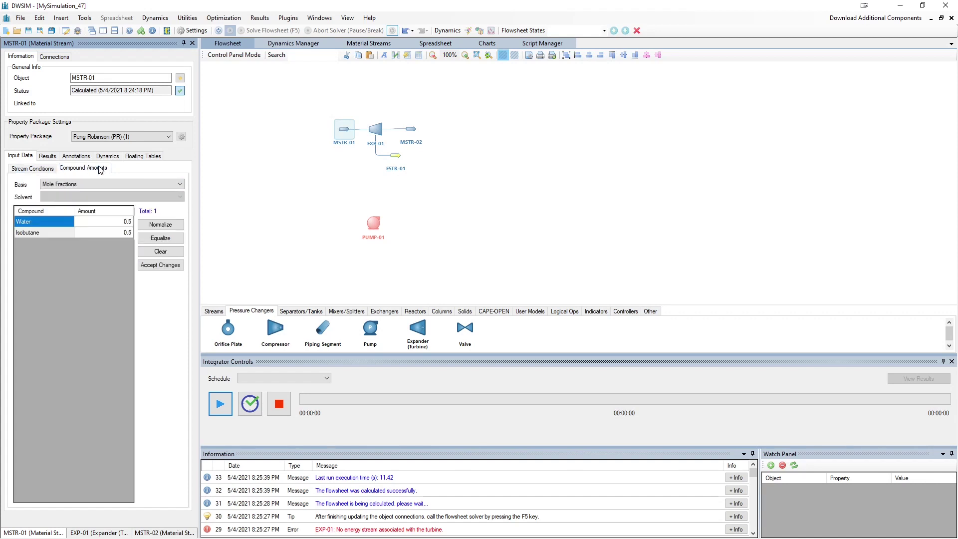
click(115, 222)
text(0)
key(Return)
text(1)
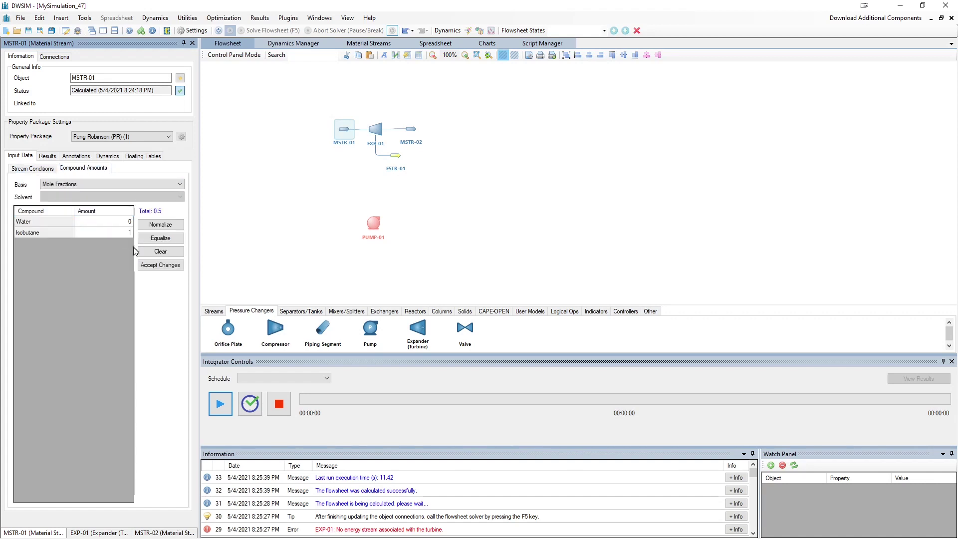
key(Return)
click(141, 265)
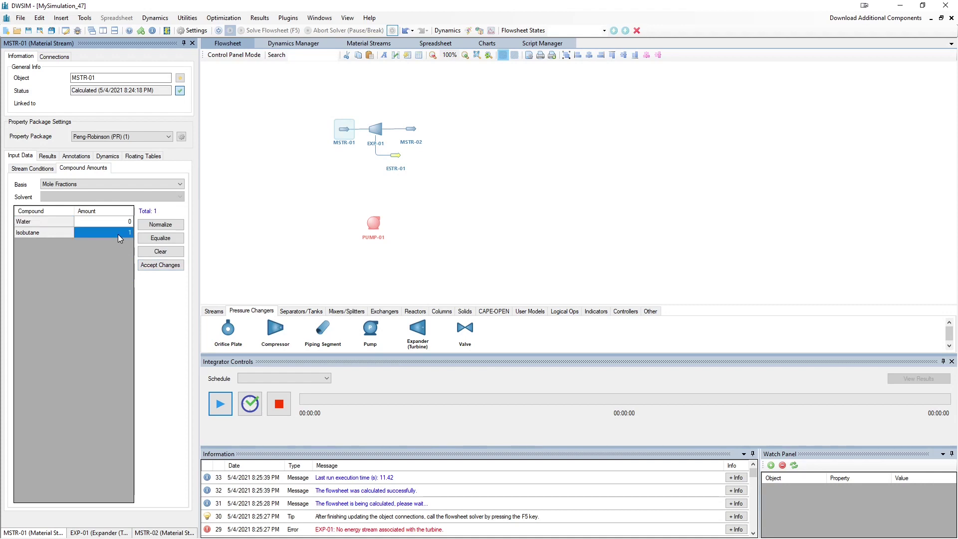
Step: Set the temperature of stream MSTR-01 to 147 °C and its pressure to 3.25 MPa
click(33, 168)
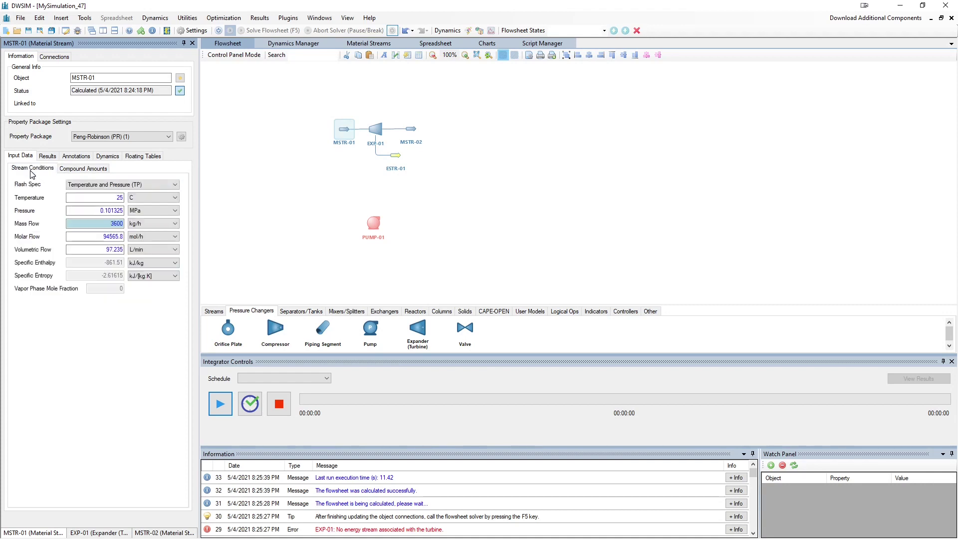
double_click(121, 198)
text(147)
key(Return)
click(119, 211)
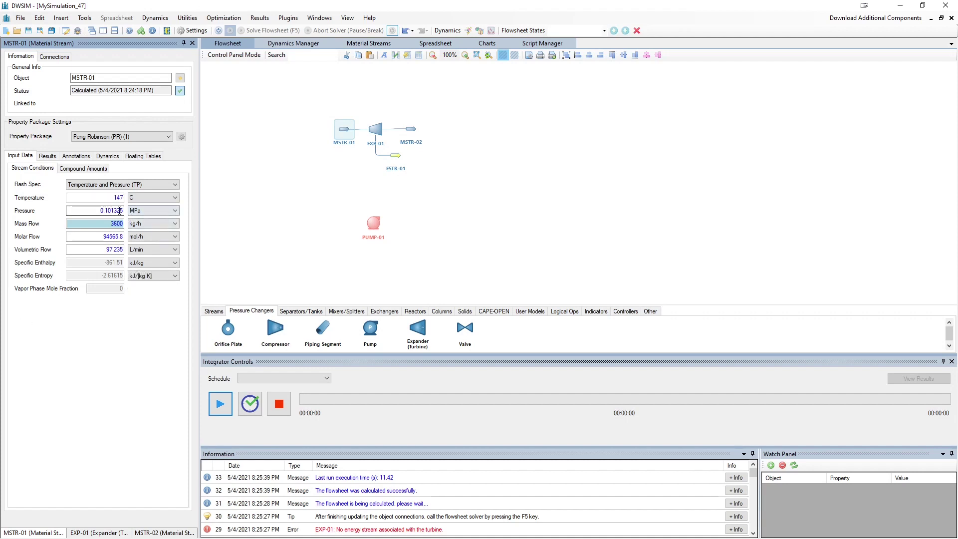
double_click(120, 210)
text(3.25)
key(Return)
Step: Solve the flowsheet with a mass flow of 305.6 kg/h for MSTR-01 and an outlet pressure of 0.41 MPa for EXP-01
right_click(116, 238)
click(110, 225)
double_click(110, 225)
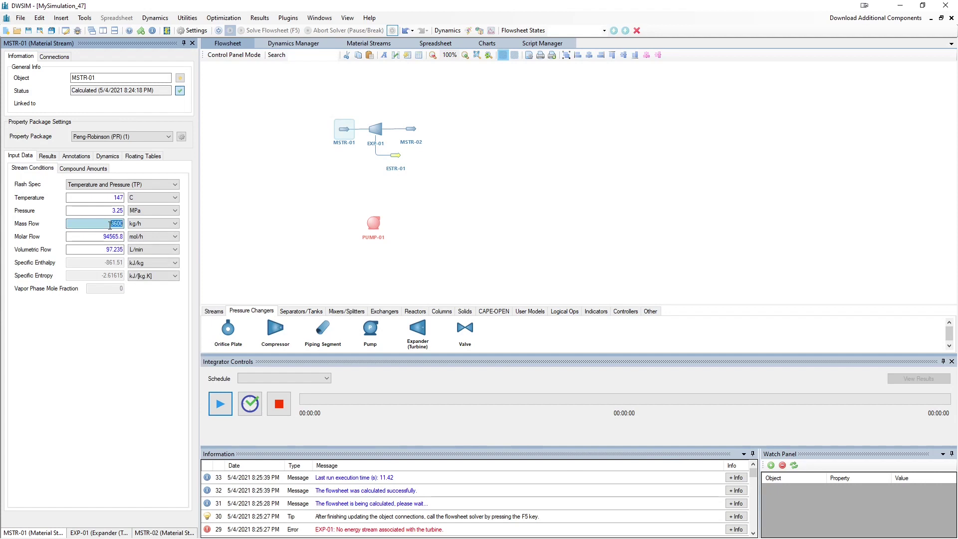
click(245, 31)
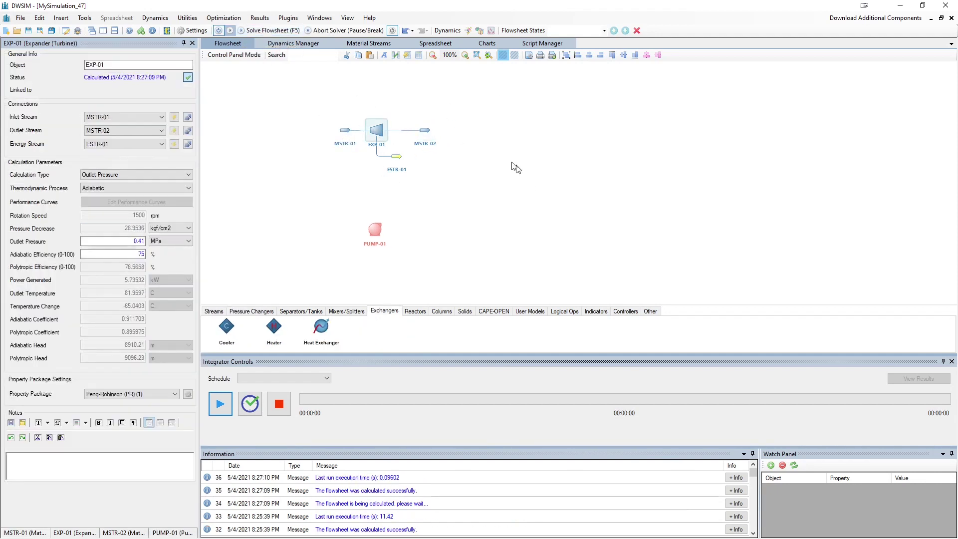
Step: Compare the calculated stream conditions at the expander's inlet MSTR-01 and outlet MSTR-02
click(424, 144)
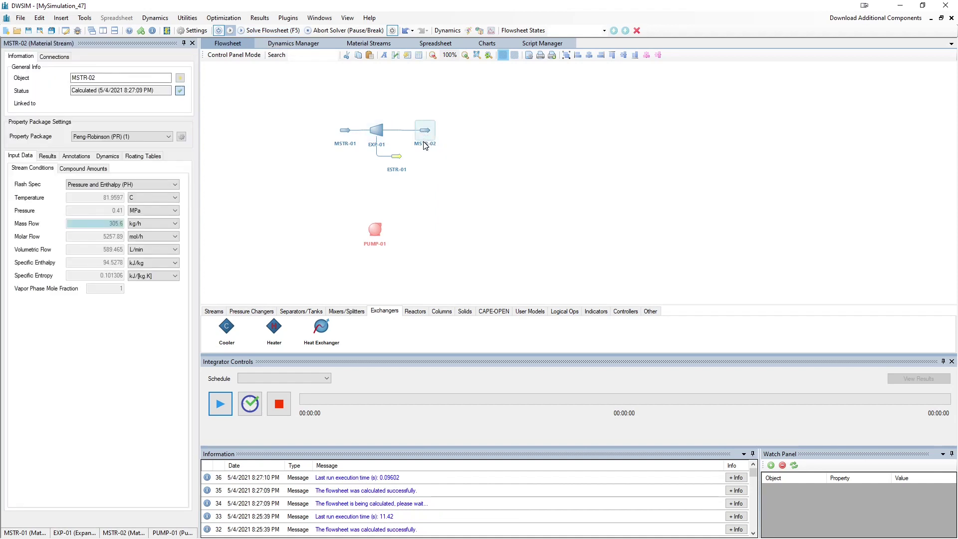
click(343, 133)
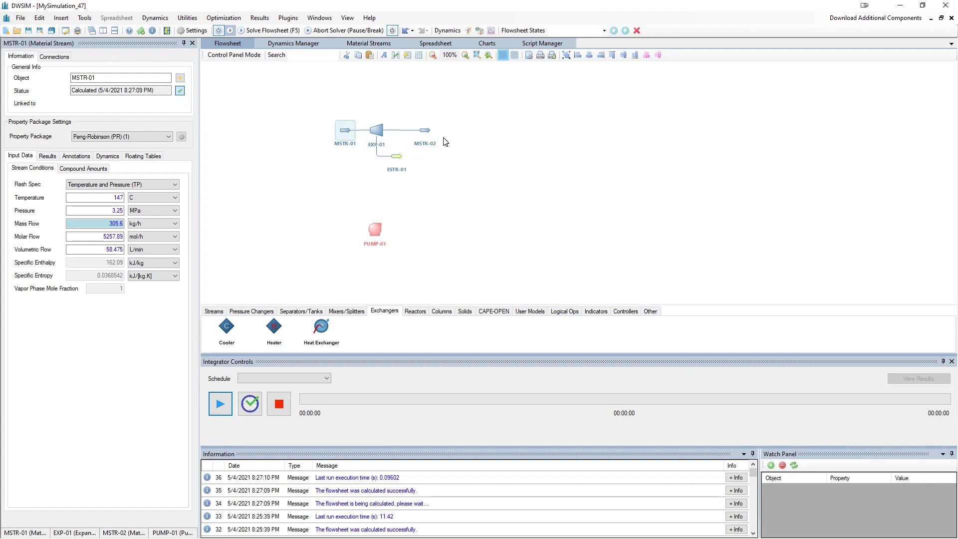
click(422, 134)
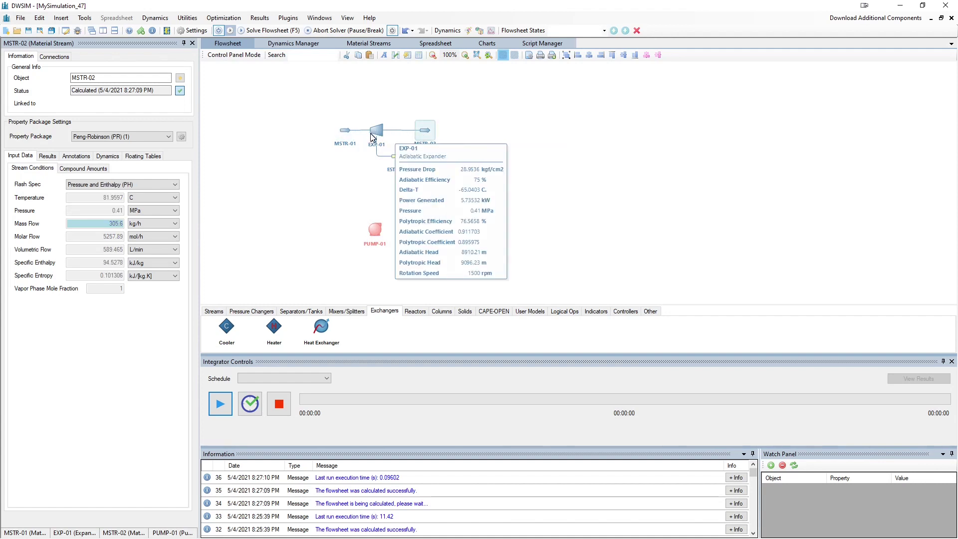
mouse_move(350, 132)
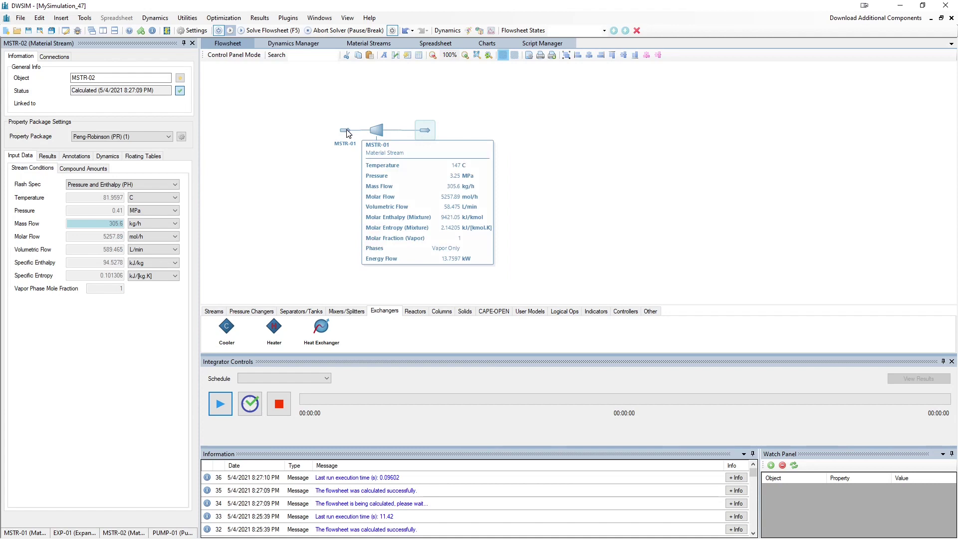
click(347, 131)
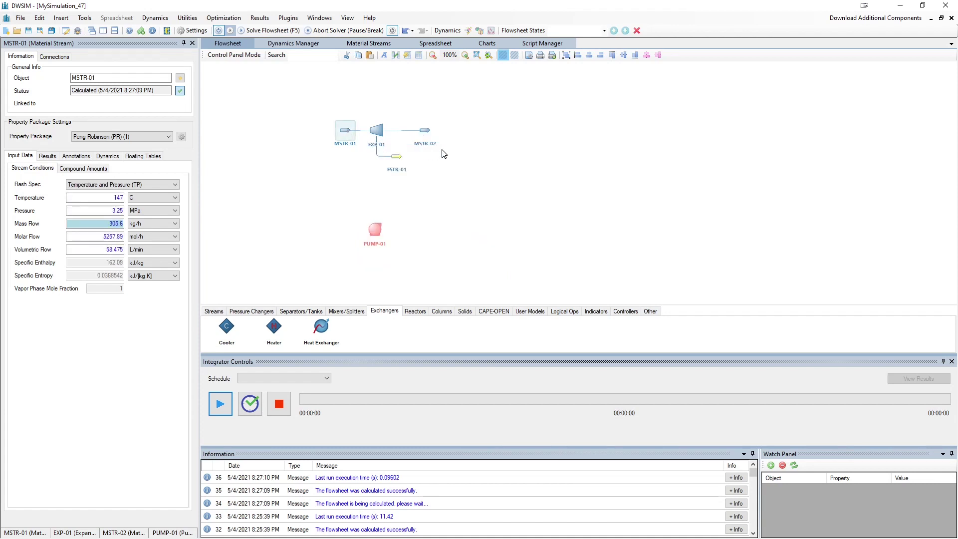
click(432, 139)
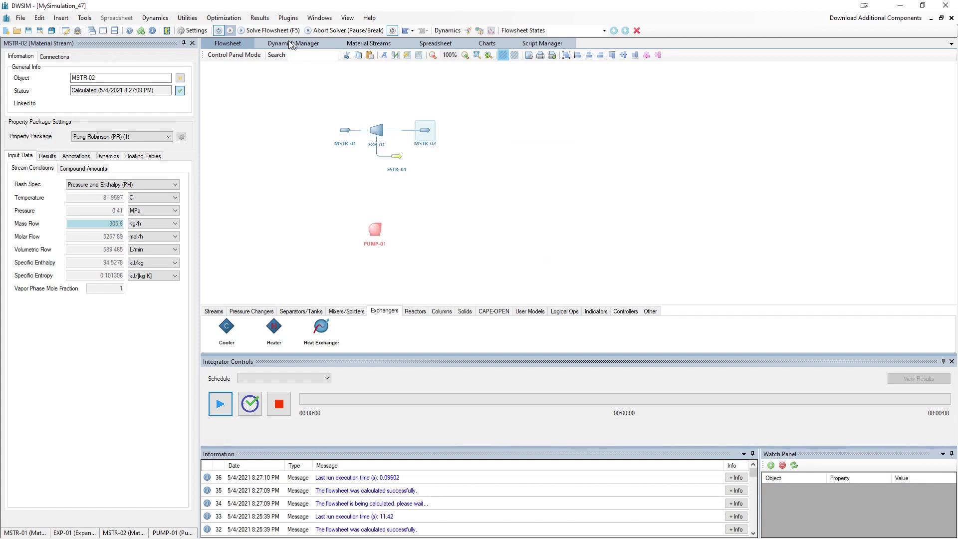
Step: Rename the expander's inlet stream MSTR-01 as FEED
click(353, 135)
double_click(82, 77)
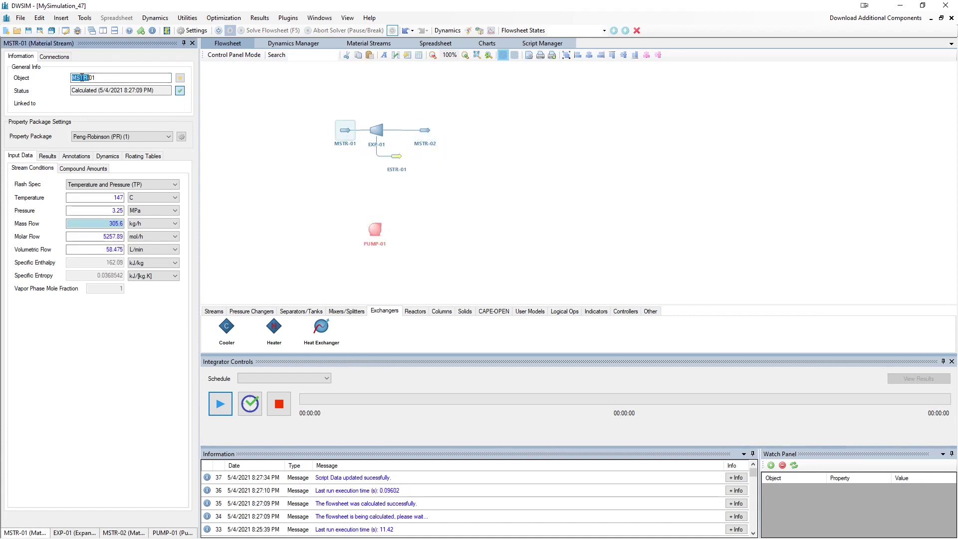
key(ctrl+a)
key(BackSpace)
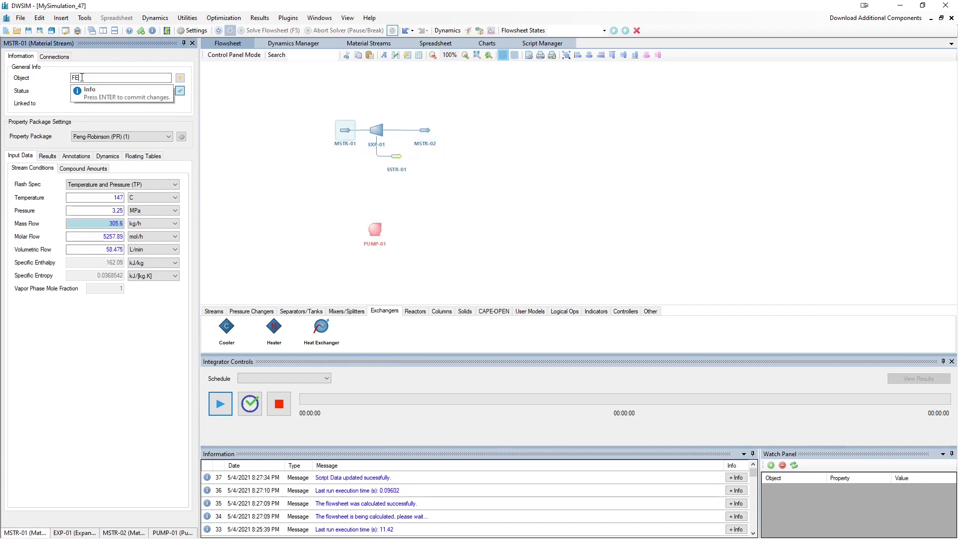
text(FEED)
key(Return)
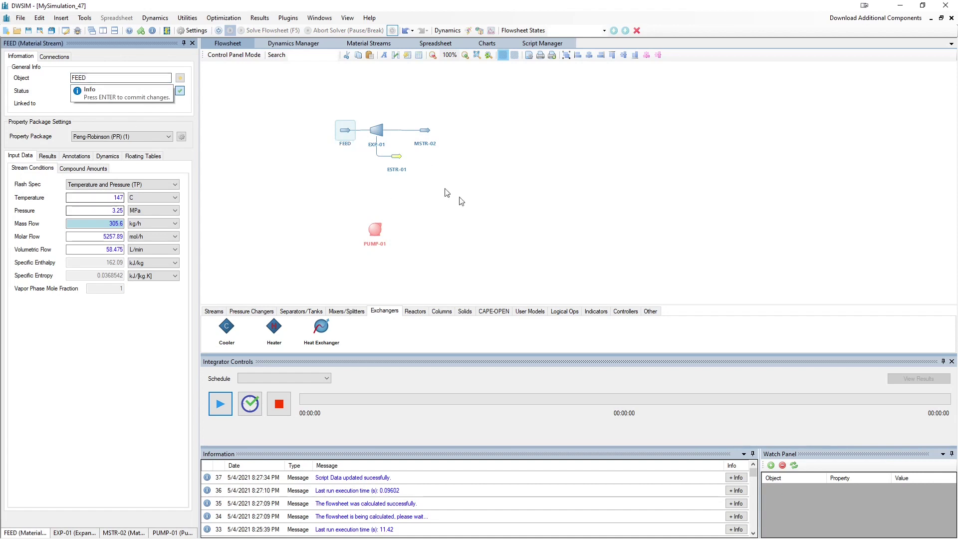
Step: Rotate stream MSTR-02 by 90° so it points downward, and move it further out and slightly below the expander
click(424, 131)
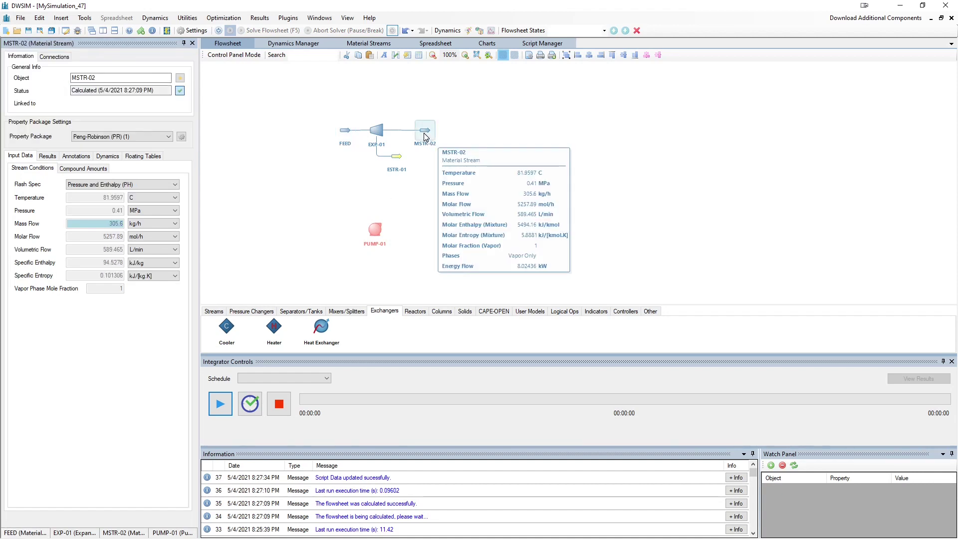
right_click(425, 136)
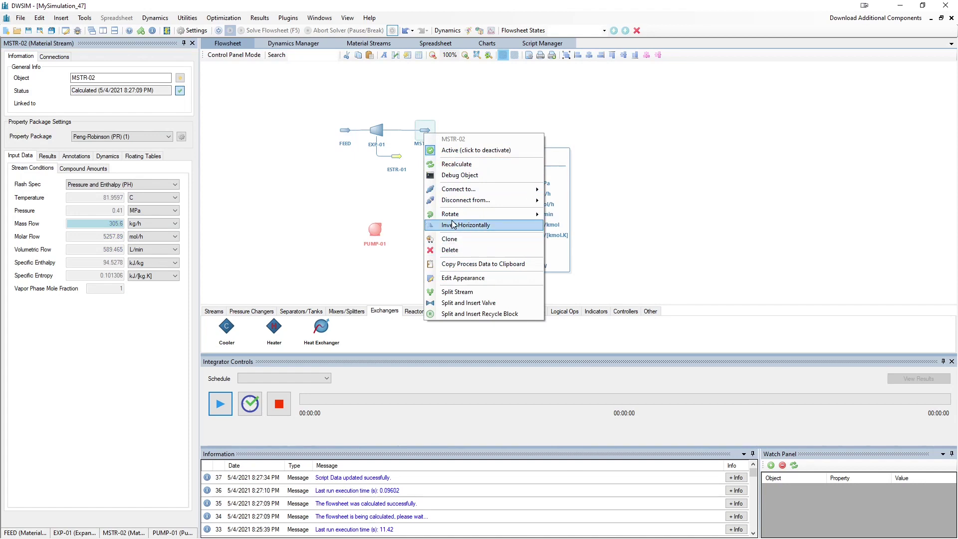
mouse_move(452, 214)
click(552, 215)
drag(432, 134, 461, 155)
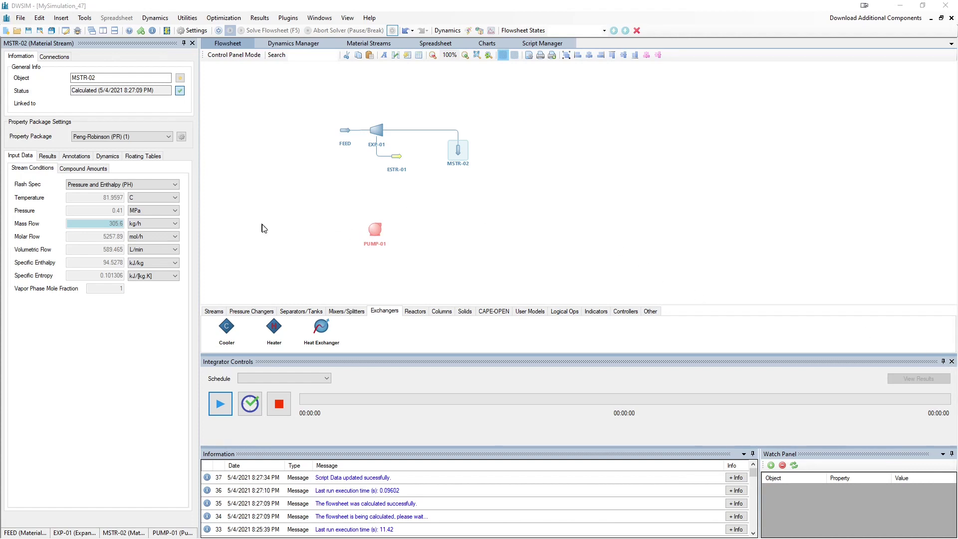
Step: Add a cooler directly below stream MSTR-02 and rotate it by +90°
drag(503, 238, 540, 227)
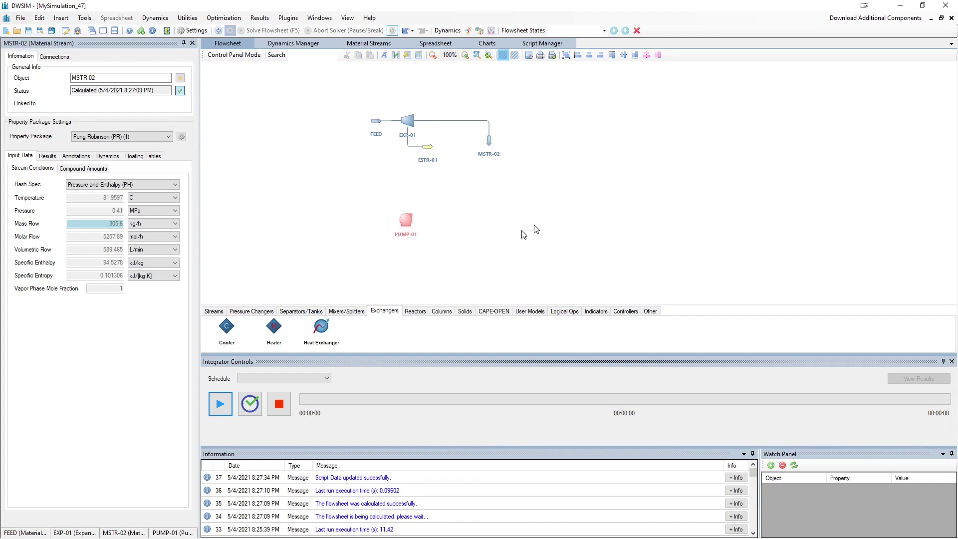
drag(214, 335, 490, 181)
right_click(490, 181)
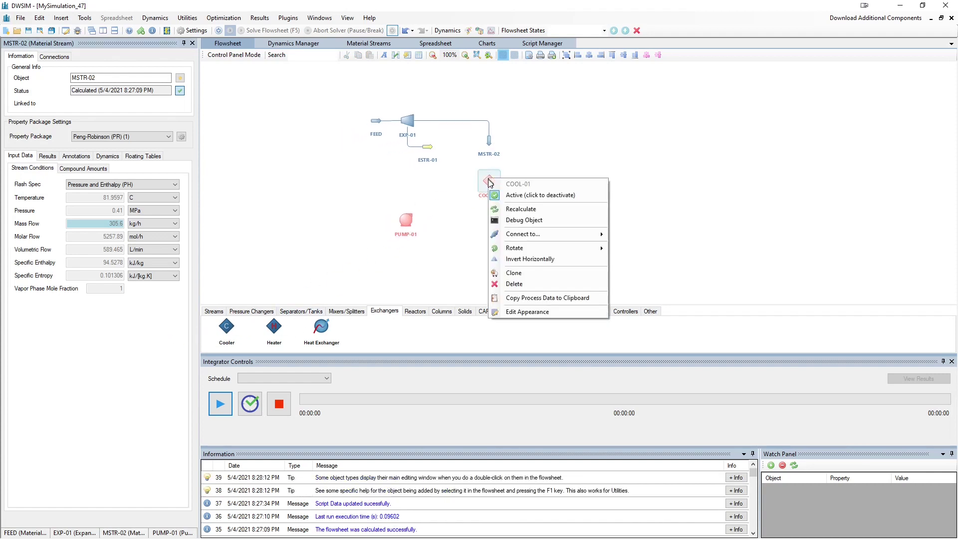
mouse_move(529, 248)
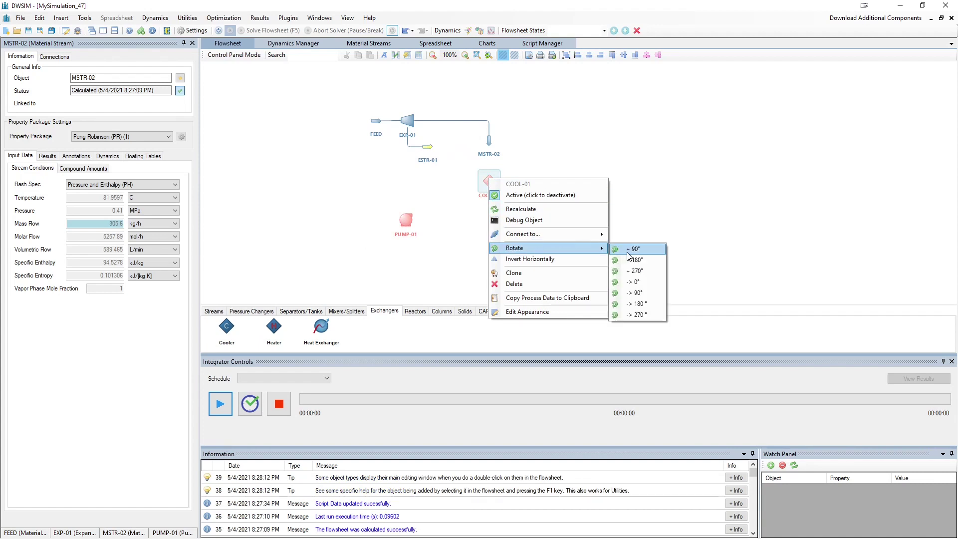
click(619, 258)
drag(274, 327, 344, 178)
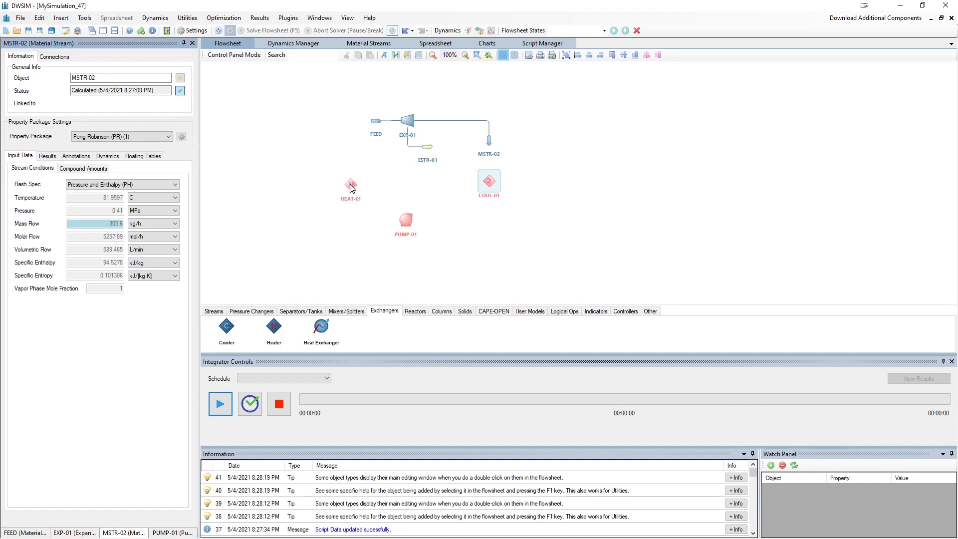
right_click(355, 188)
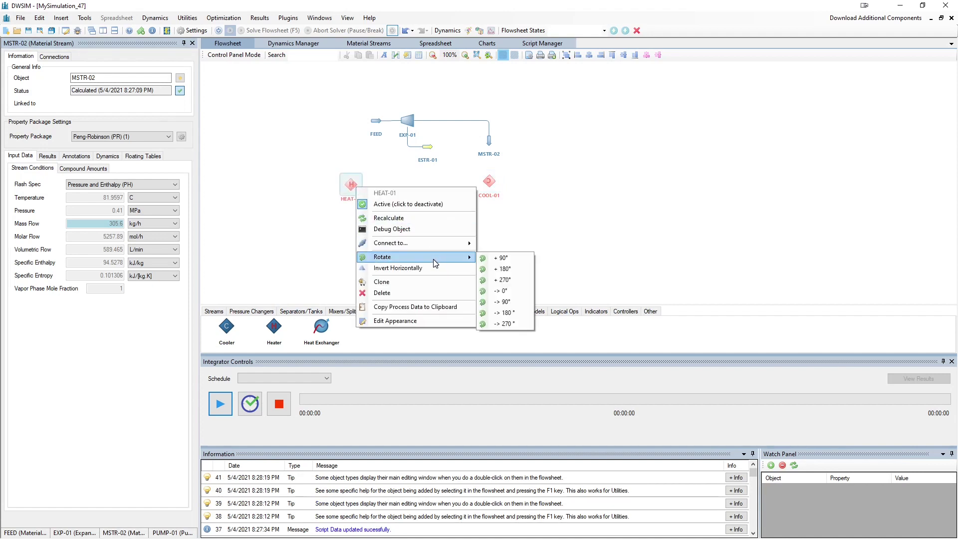
click(549, 231)
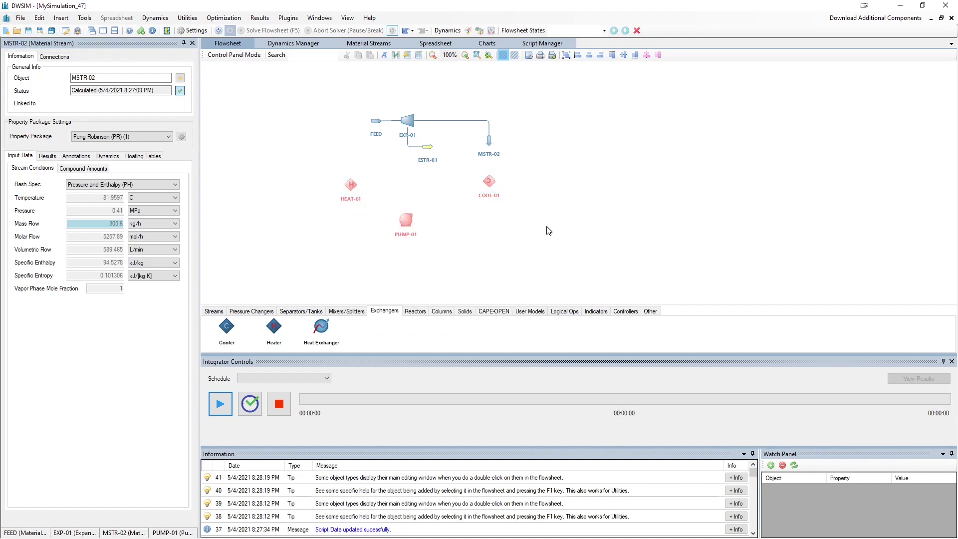
click(357, 184)
key(Delete)
key(Return)
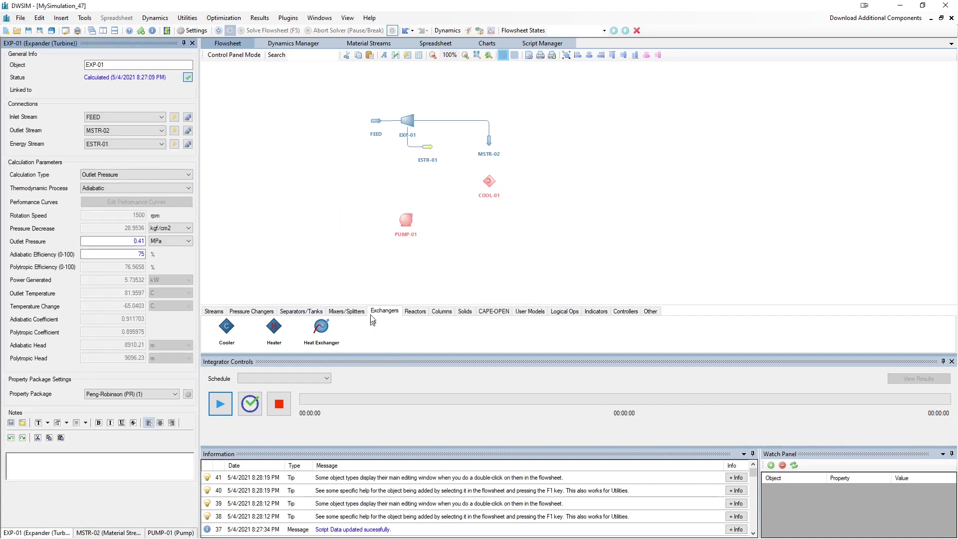
Step: Add a heat exchanger to the left of the pump, below FEED, and shift PUMP-01 slightly downward
drag(314, 341, 331, 175)
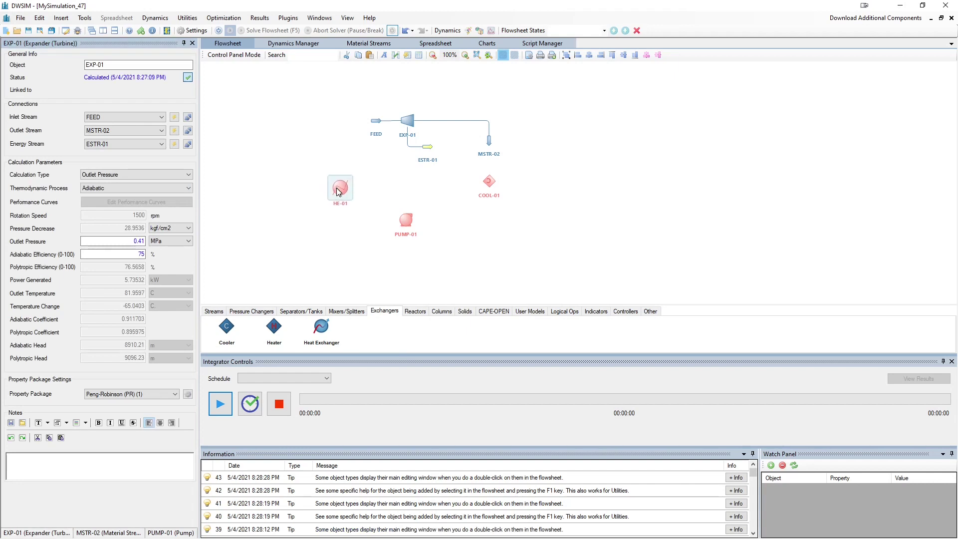
drag(409, 222, 416, 234)
Step: Connect MSTR-02 as the inlet of COOL-01 with new outlet and energy streams, and place the outlet stream below the cooler
click(495, 185)
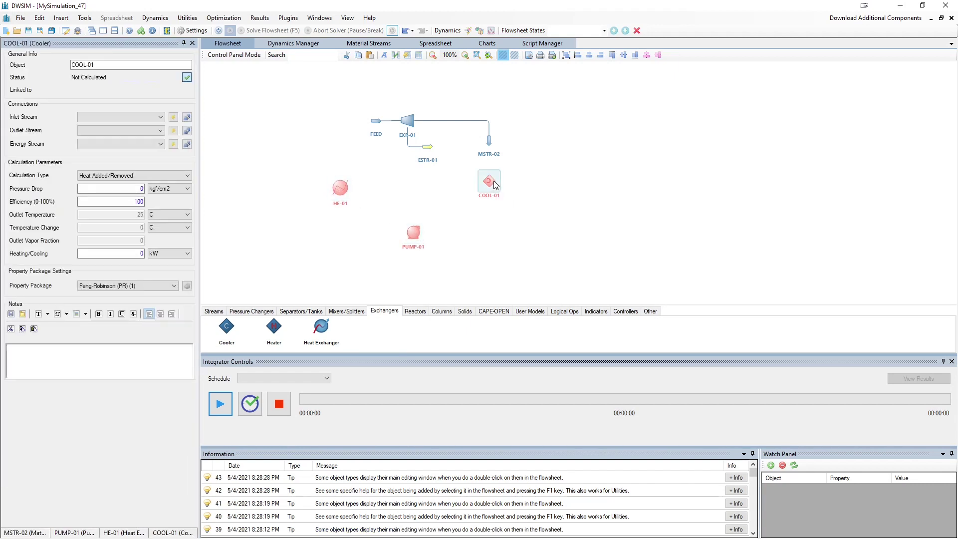
click(148, 118)
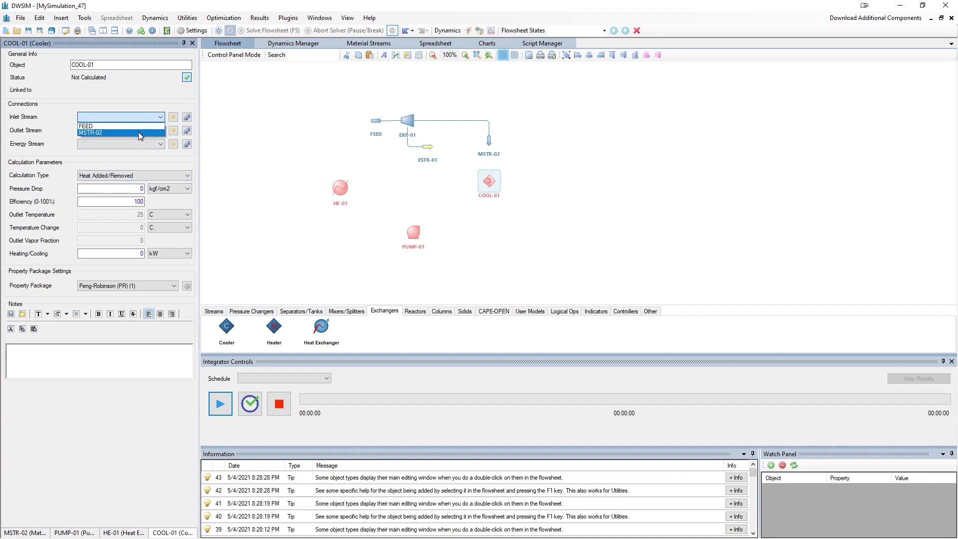
click(137, 132)
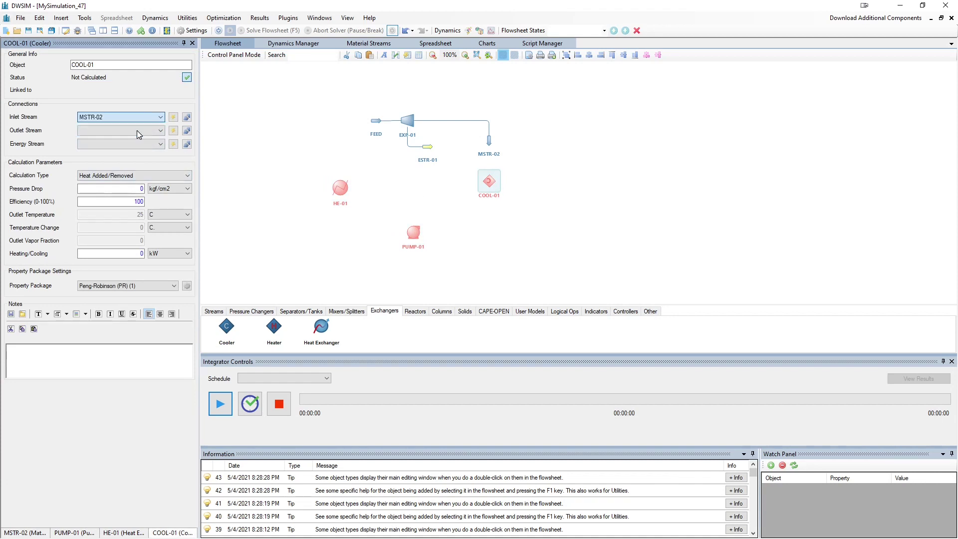
click(171, 131)
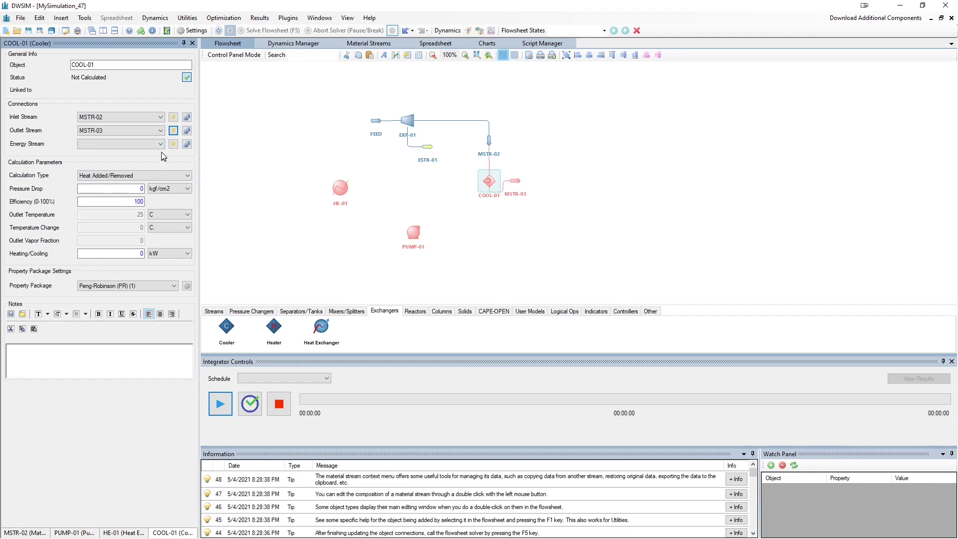
click(173, 144)
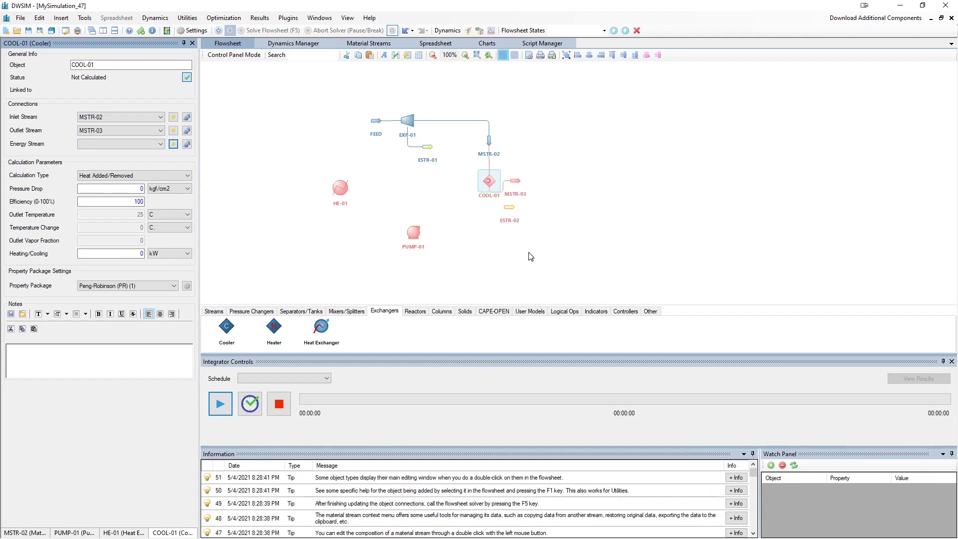
drag(515, 192, 503, 241)
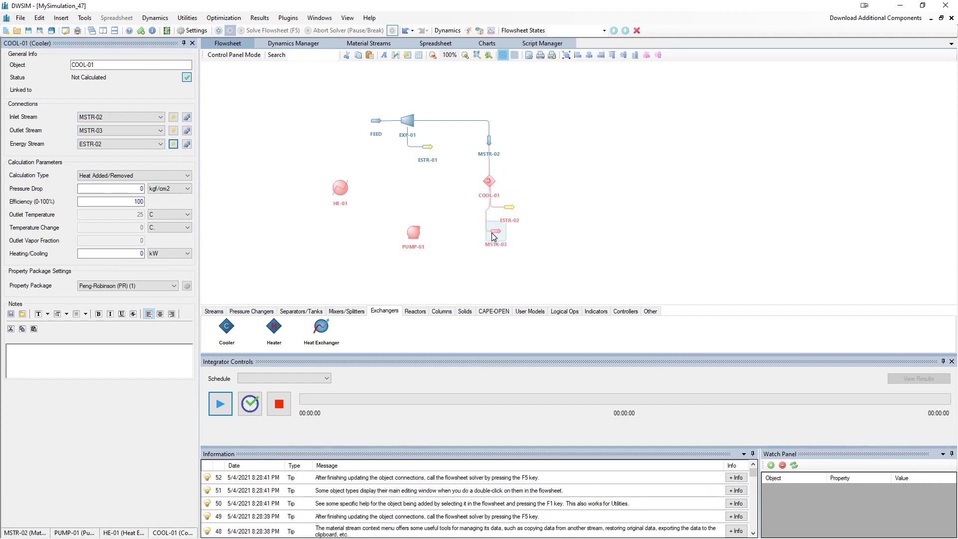
Step: Rotate stream MSTR-03 so it points toward the pump, and place it between COOL-01 and PUMP-01
right_click(494, 233)
mouse_move(541, 322)
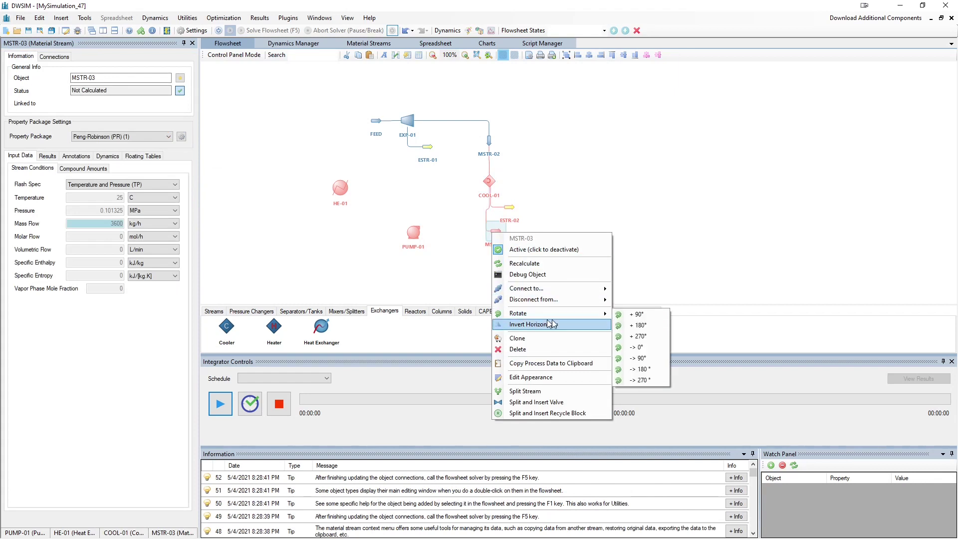
click(661, 315)
drag(492, 224, 458, 234)
Step: Rotate PUMP-01 by +180° so it faces the incoming stream MSTR-03
click(415, 232)
right_click(414, 233)
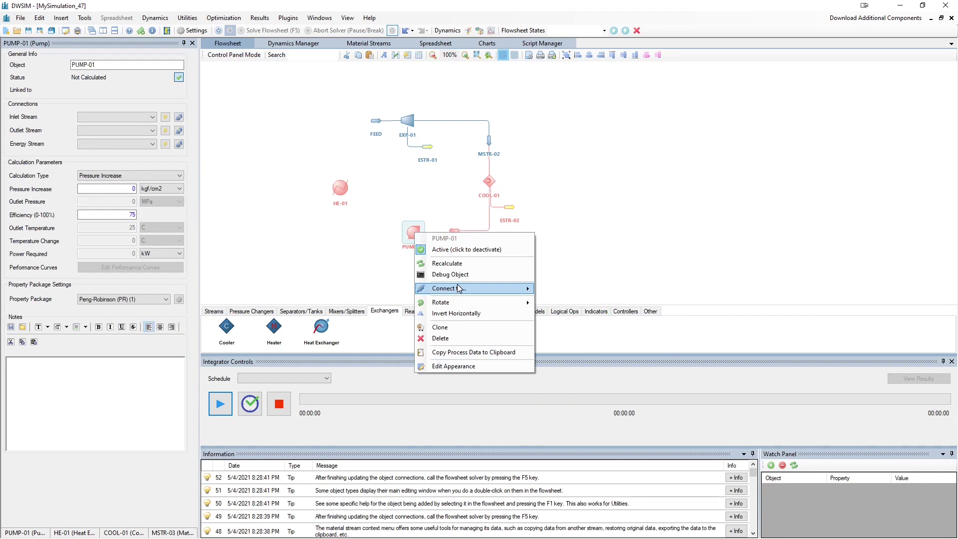
mouse_move(464, 300)
click(555, 314)
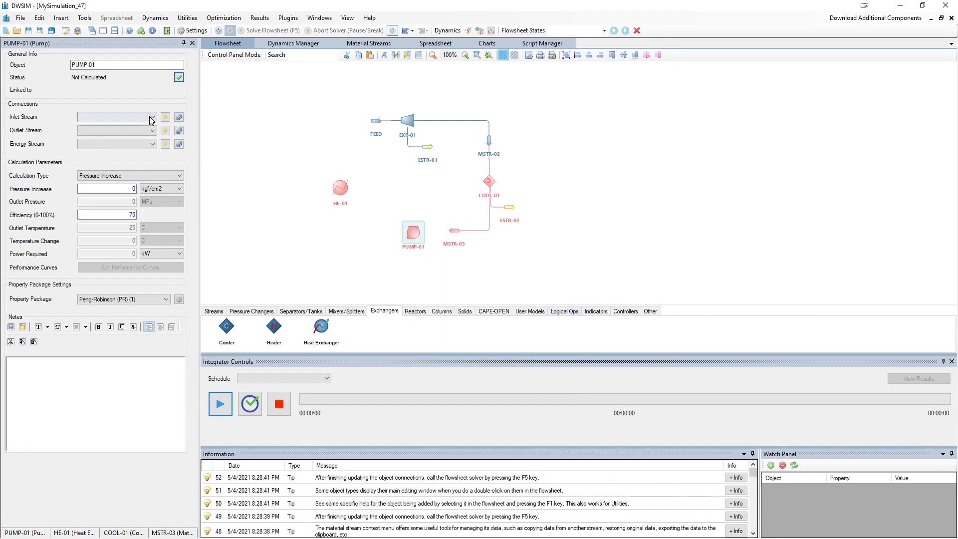
Step: Connect MSTR-03 as the inlet of PUMP-01, create a new outlet stream, and place that stream below HE-01
click(133, 118)
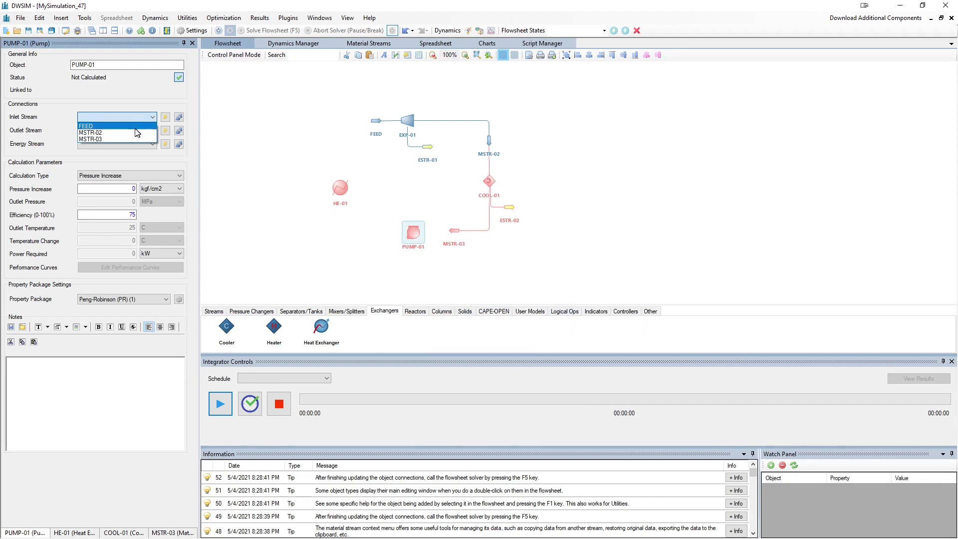
click(136, 139)
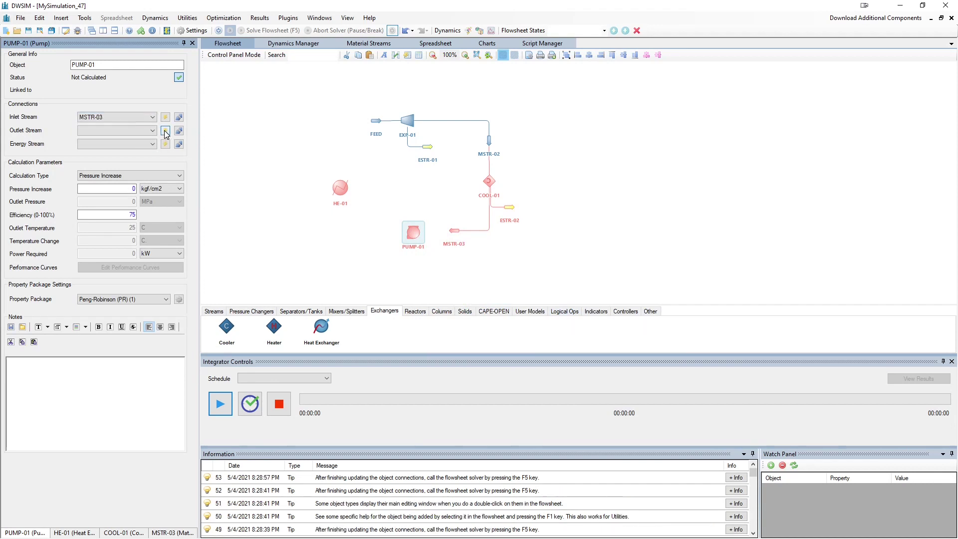
click(166, 130)
drag(430, 238, 343, 224)
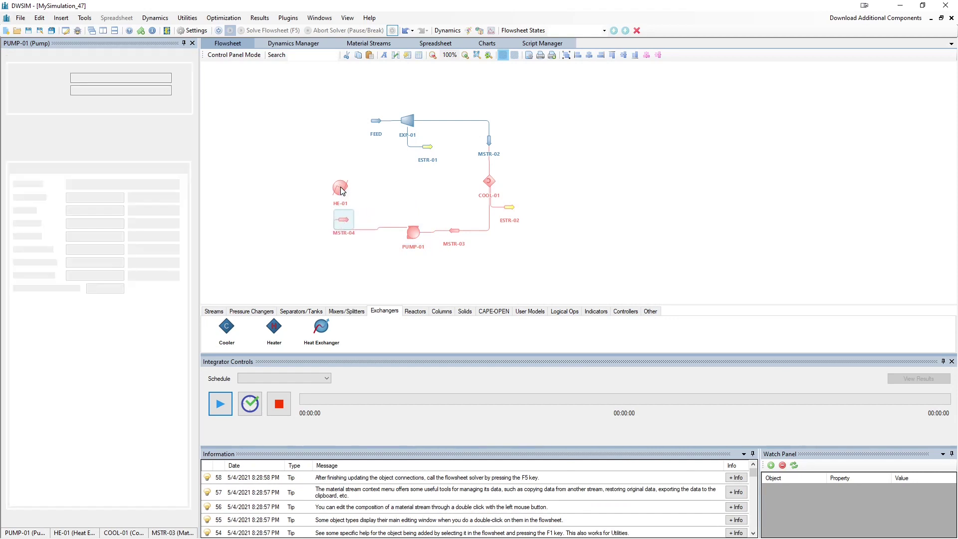
Step: Rotate stream MSTR-04 by +270° so it points upward toward the heat exchanger
right_click(342, 223)
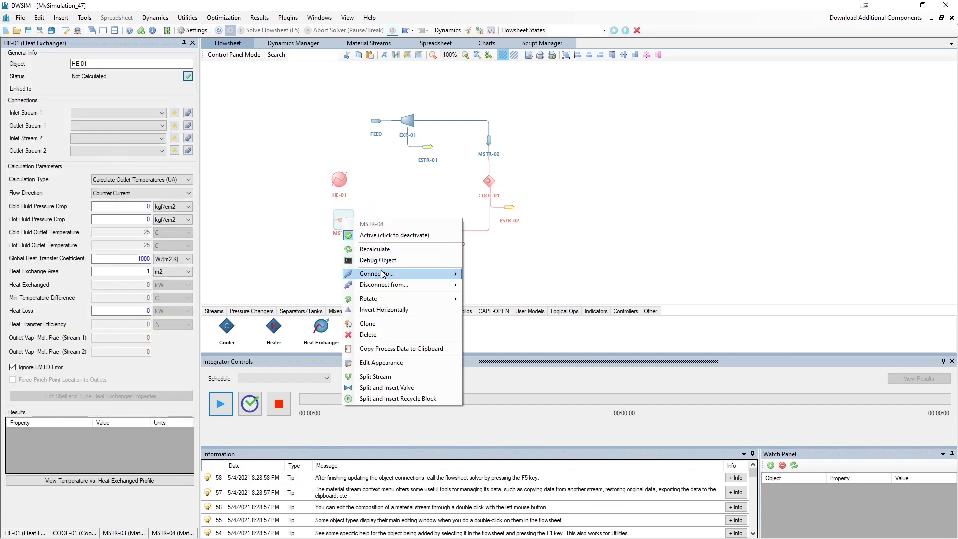
mouse_move(389, 299)
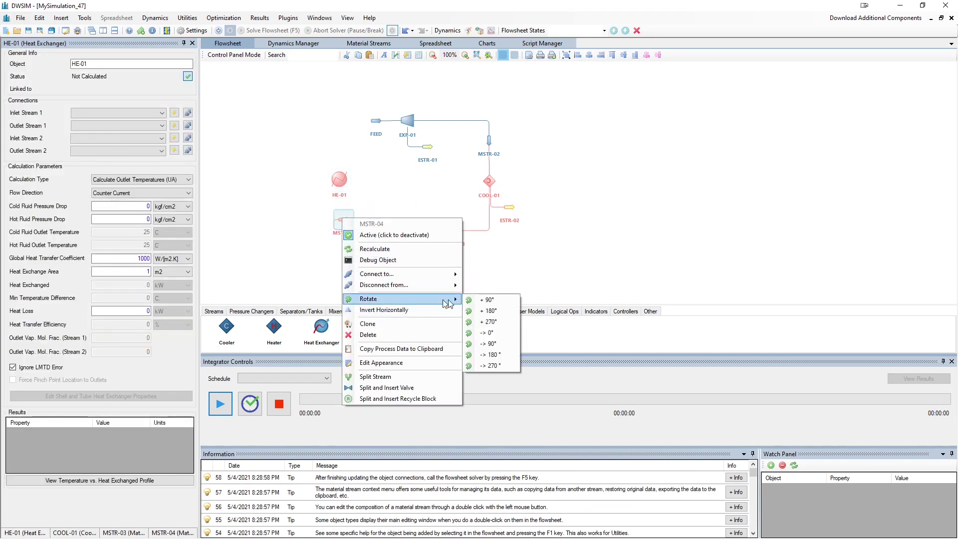
click(491, 321)
drag(343, 227, 342, 223)
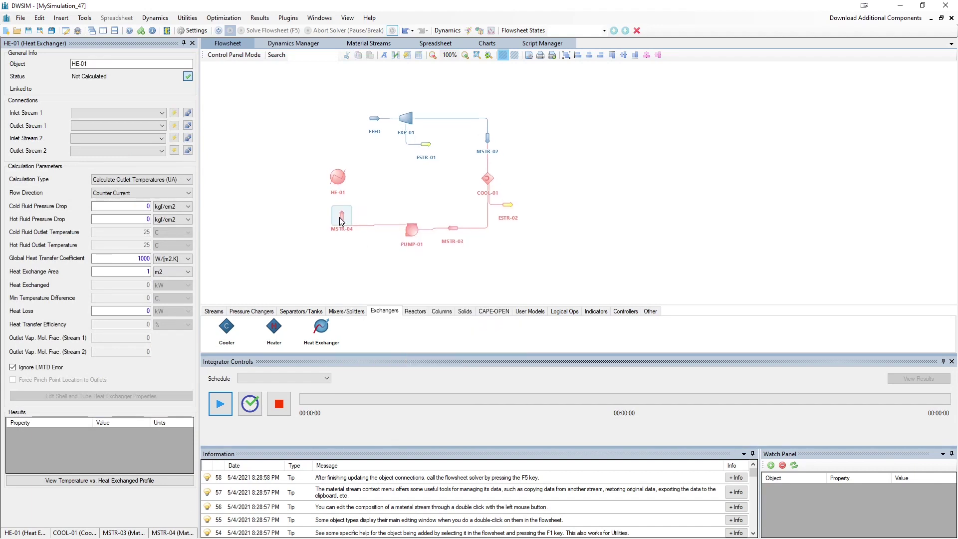
Step: Rotate heat exchanger HE-01 to suit a feed from stream MSTR-04 below it
click(334, 178)
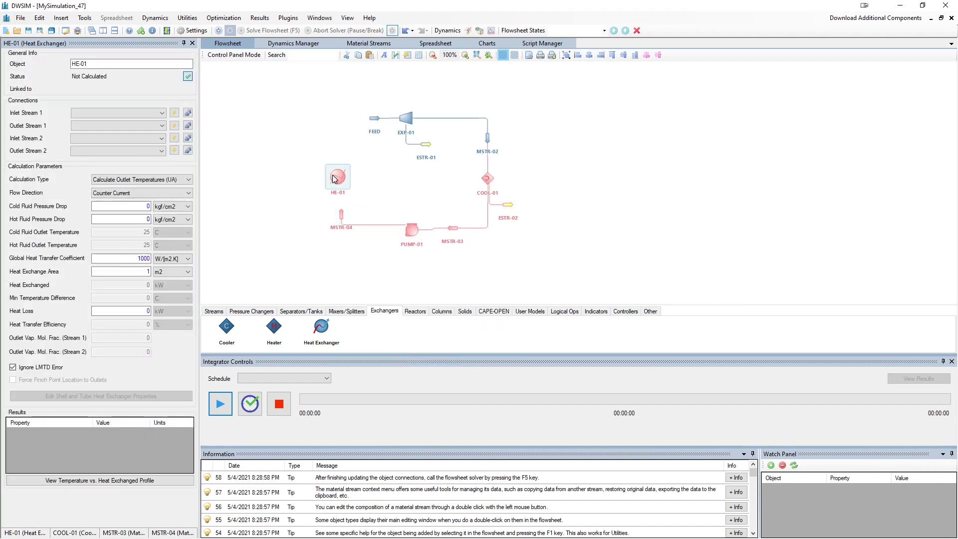
right_click(334, 177)
mouse_move(407, 244)
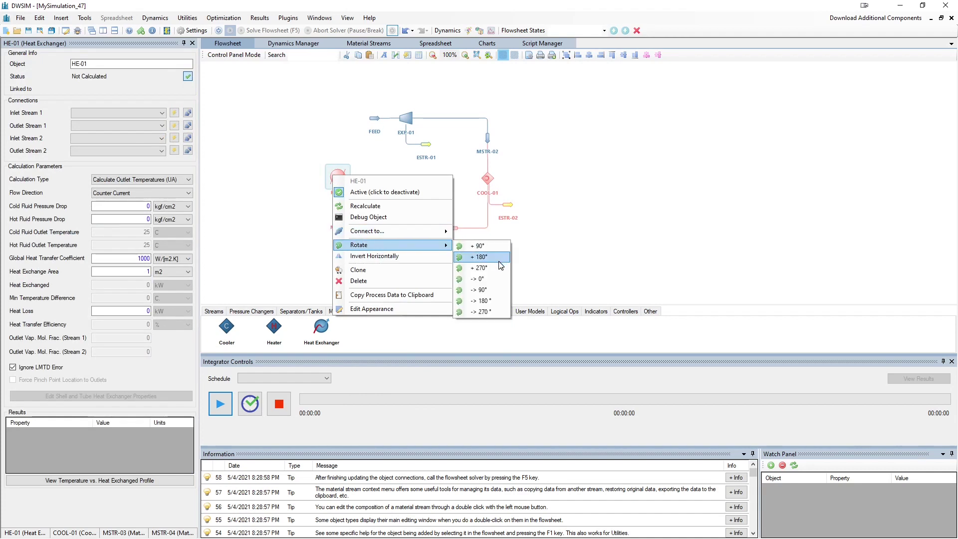
click(302, 183)
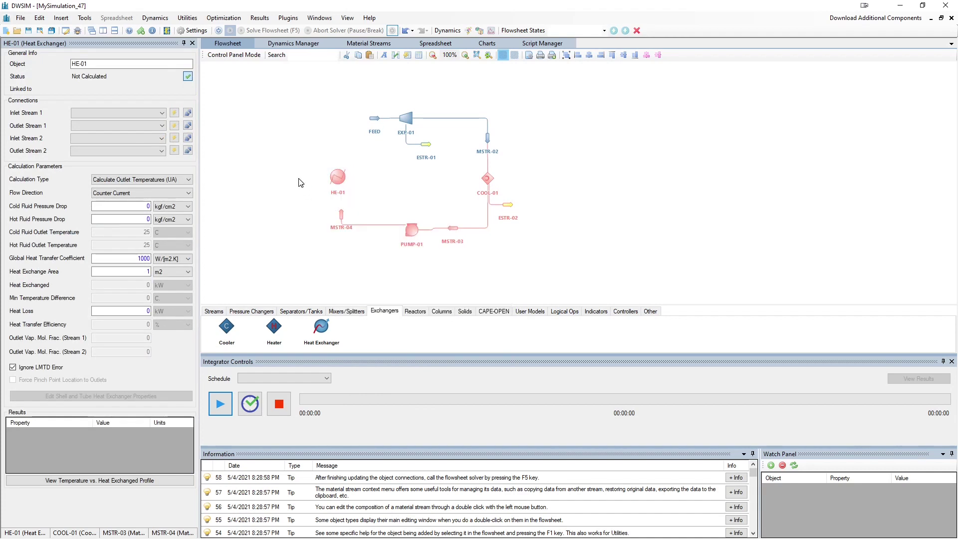
right_click(335, 181)
mouse_move(398, 244)
click(488, 261)
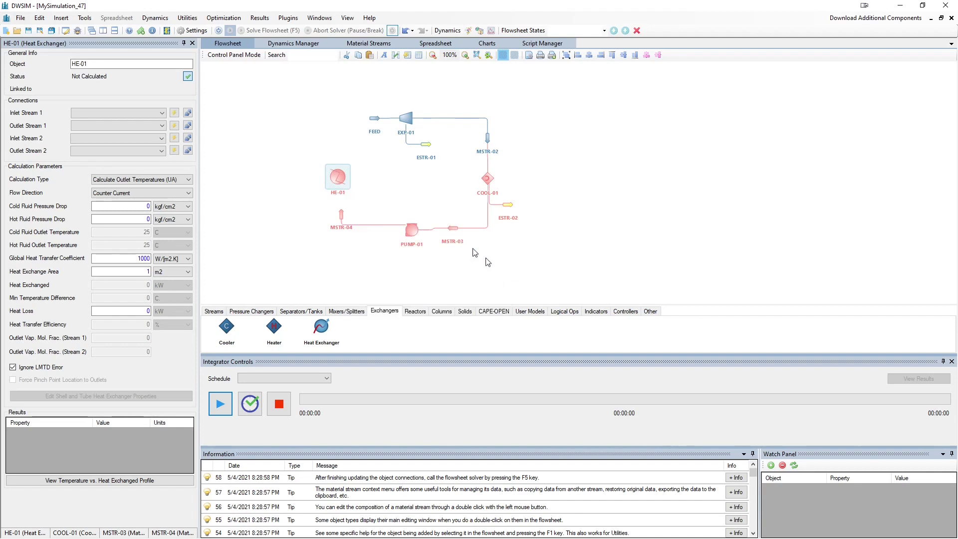
Step: Connect MSTR-04 as inlet stream 1 of HE-01 with a new outlet stream 1, placed above the exchanger beside FEED
click(149, 112)
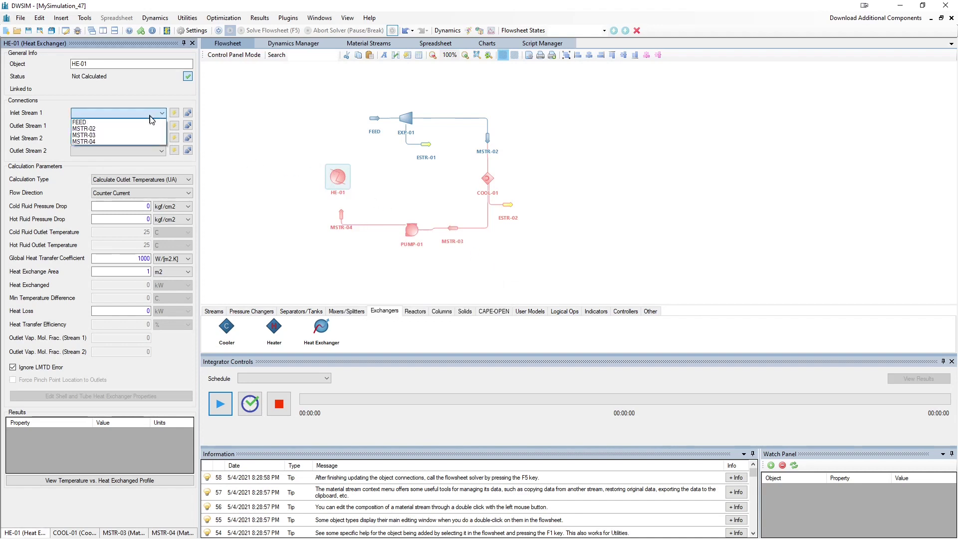
click(134, 142)
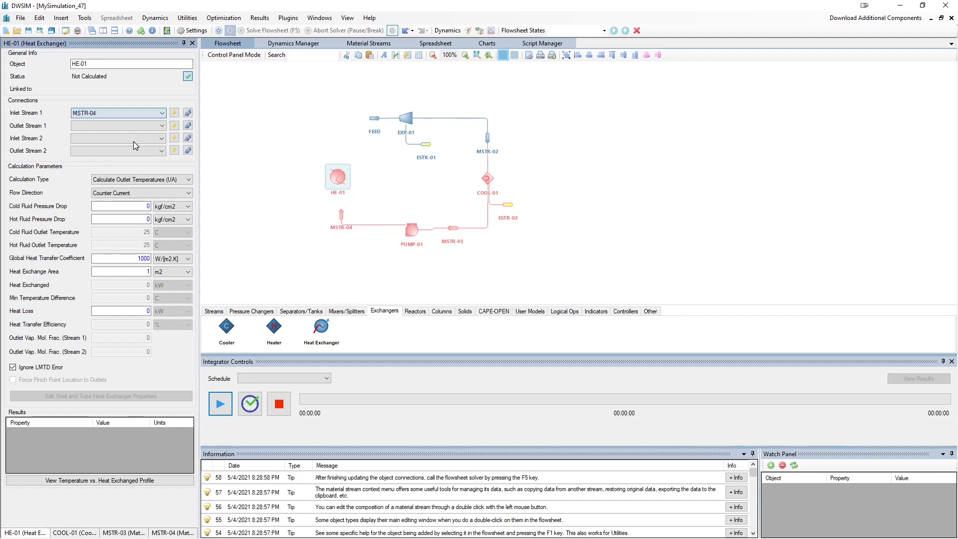
click(174, 125)
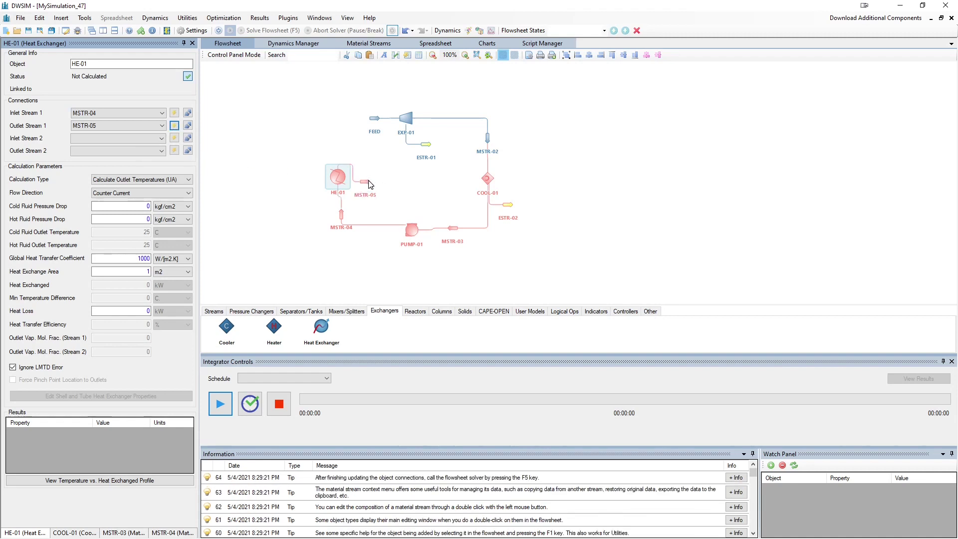
drag(370, 184, 354, 139)
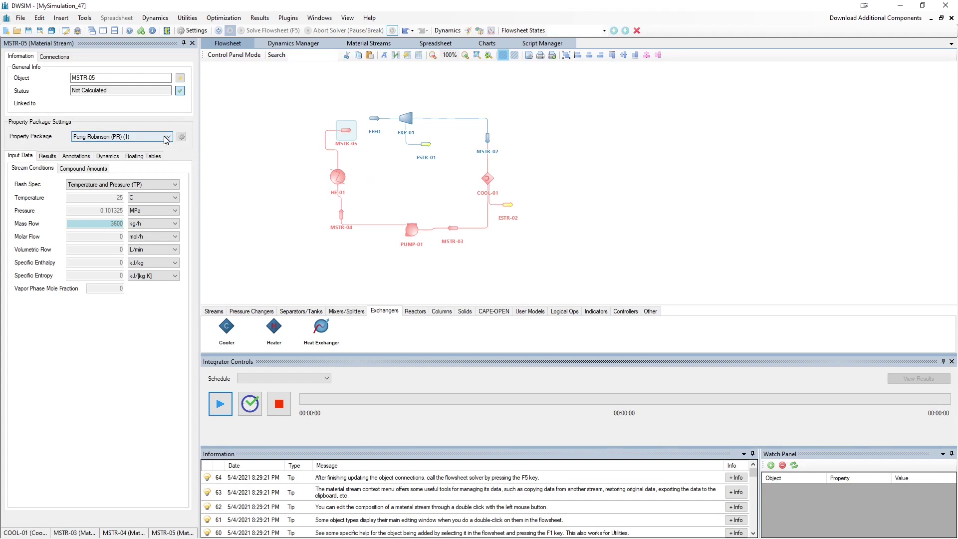
Step: Create inlet stream 2 and outlet stream 2 for HE-01, and place them on opposite sides of the exchanger
click(346, 191)
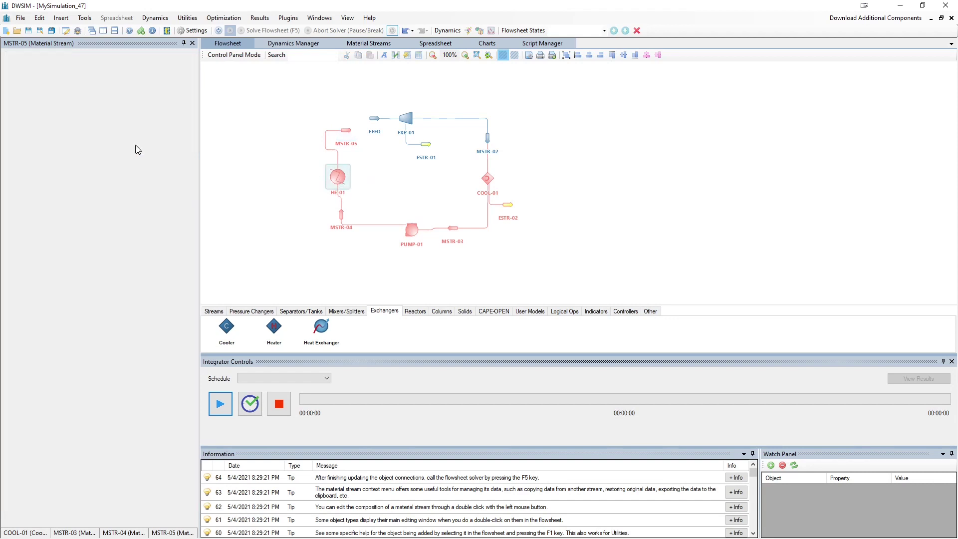
click(178, 138)
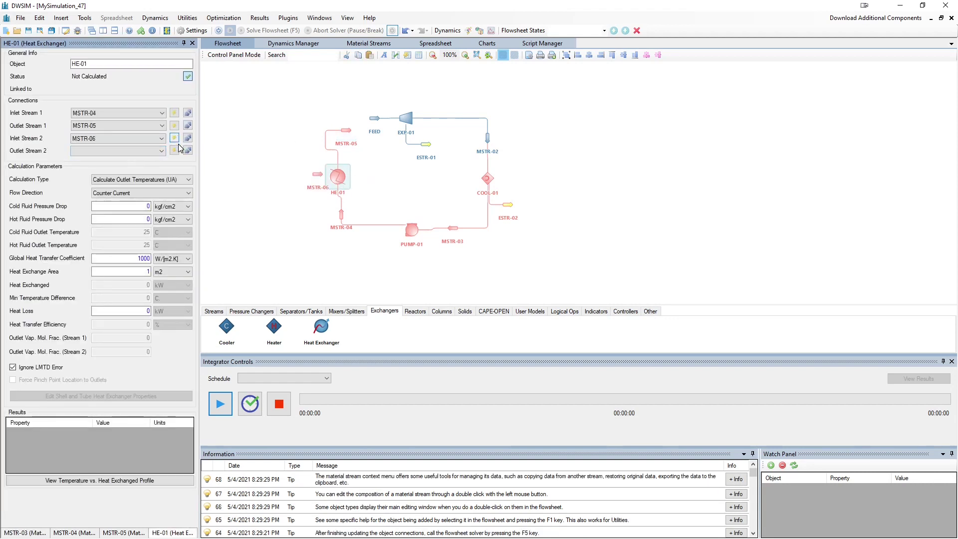
click(175, 152)
drag(358, 191, 306, 178)
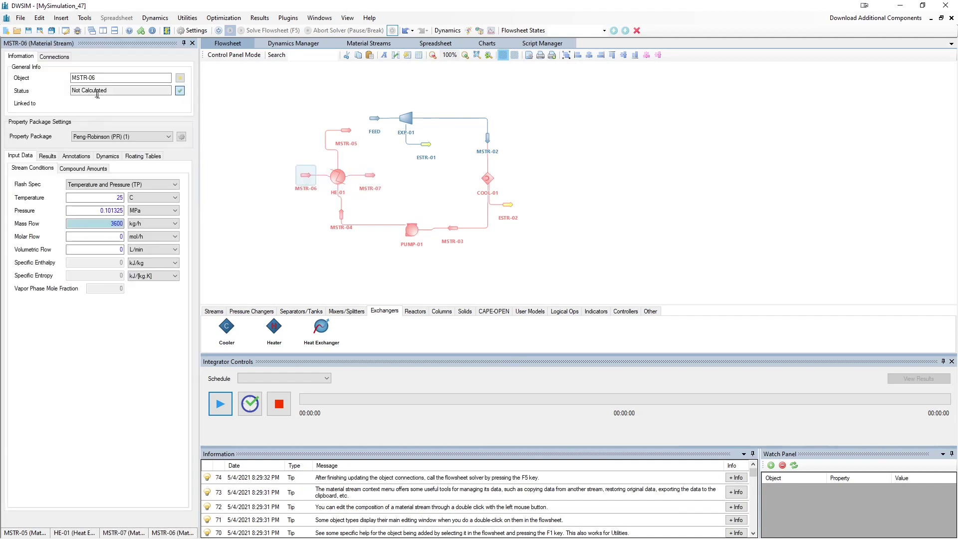
Step: Rename HE-01's second inlet stream MSTR-06 as AGUA IN
double_click(90, 79)
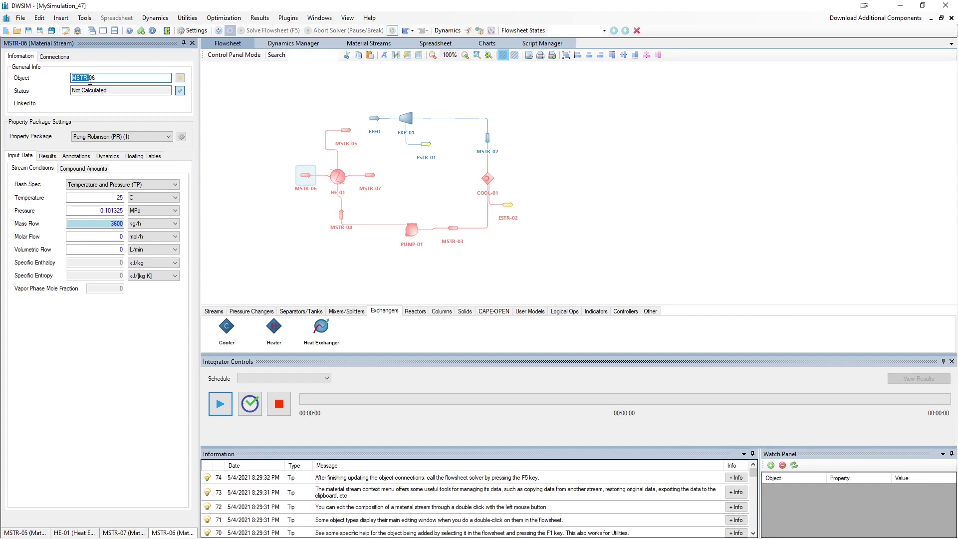
key(BackSpace)
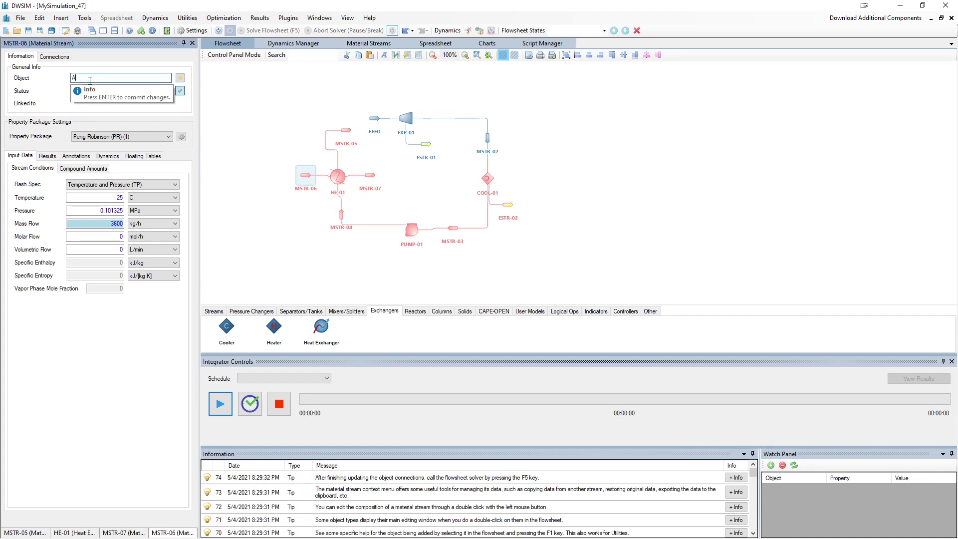
text(IN)
key(Return)
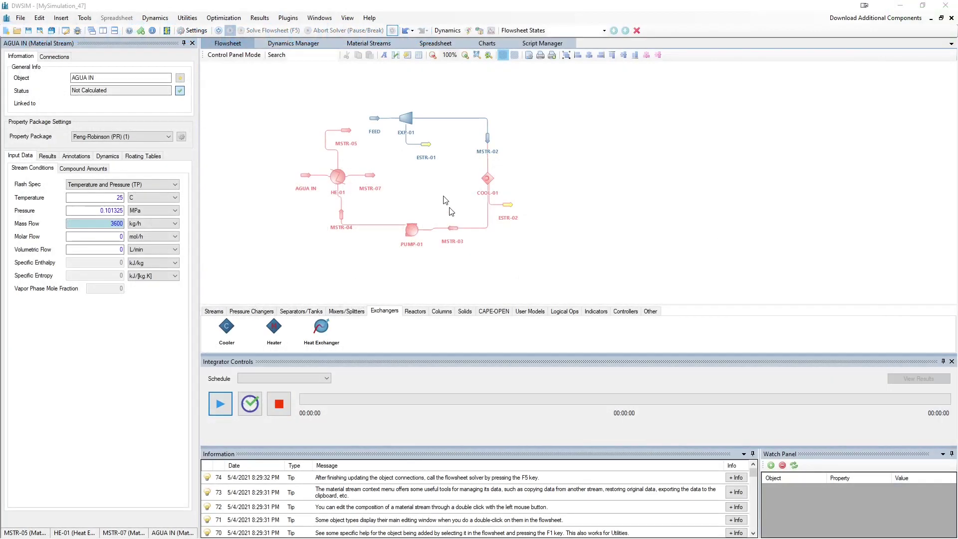
Step: Set COOL-01's calculation type to Outlet Vapor Mole Fraction and open its outlet vapor fraction for editing
scroll(288, 257, up, 3)
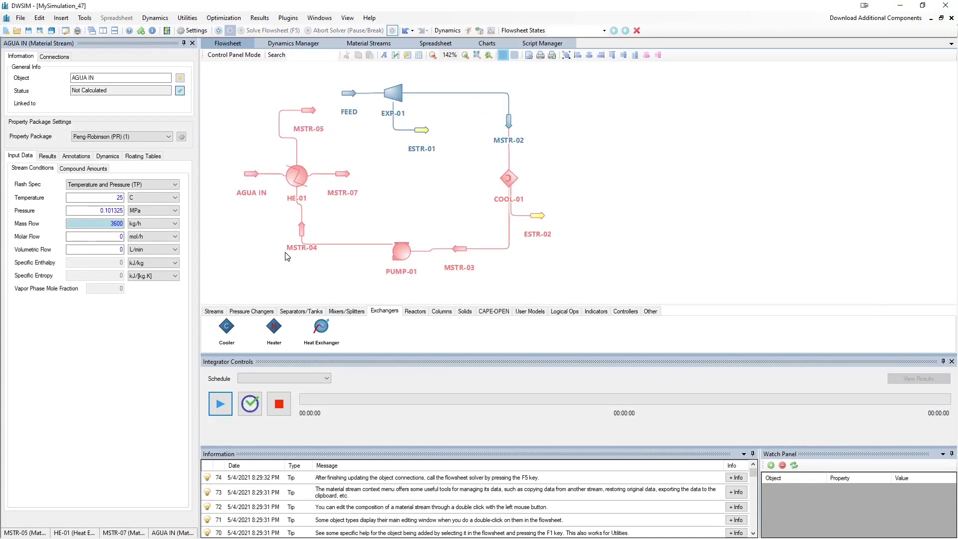
drag(288, 257, 387, 255)
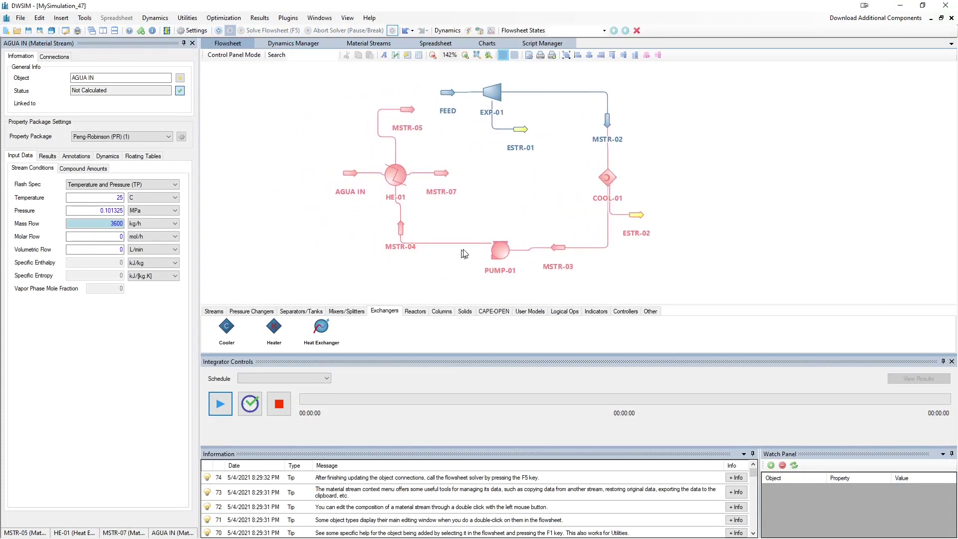
click(611, 178)
click(166, 176)
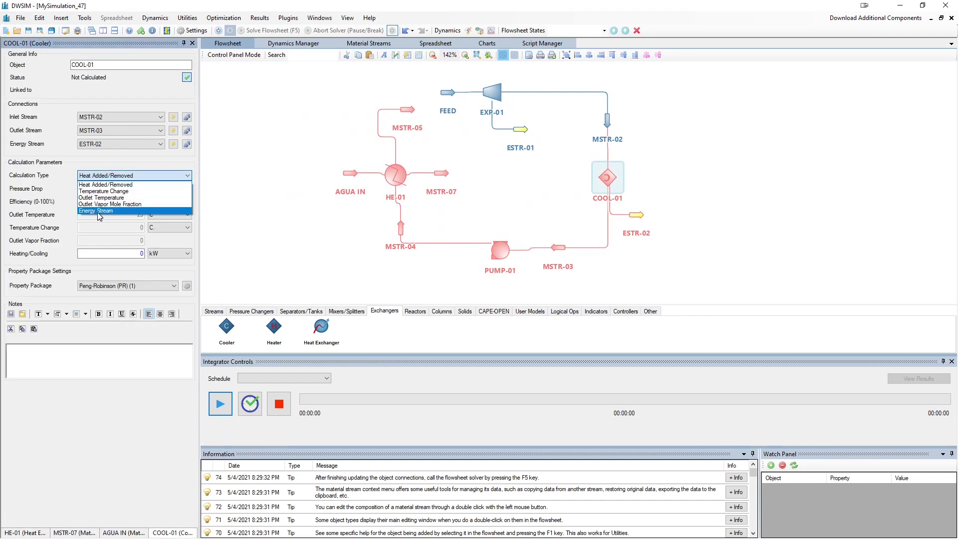
click(98, 204)
click(132, 241)
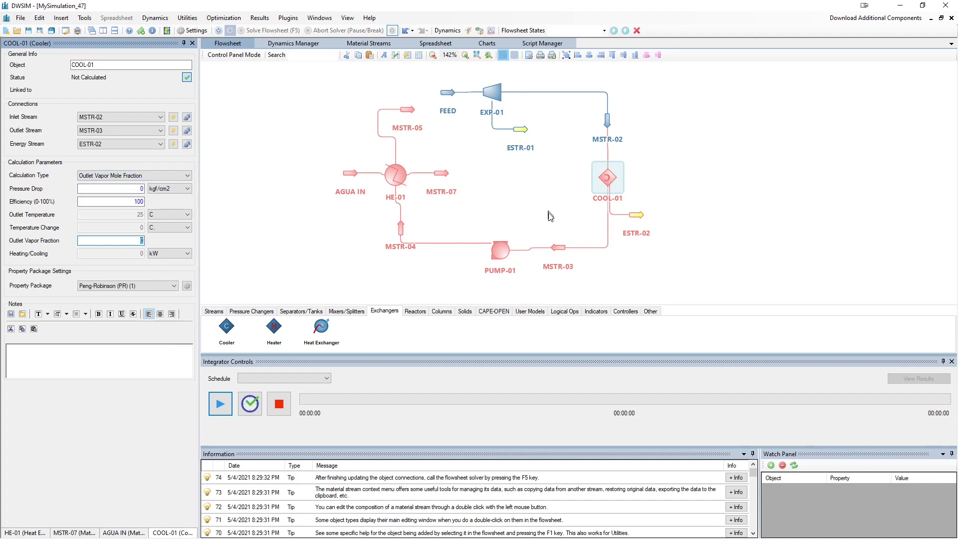
Step: Nudge PUMP-01 slightly upward and set its calculation type to Outlet Pressure with a value of 3.225 MPa
click(559, 246)
drag(503, 252, 503, 250)
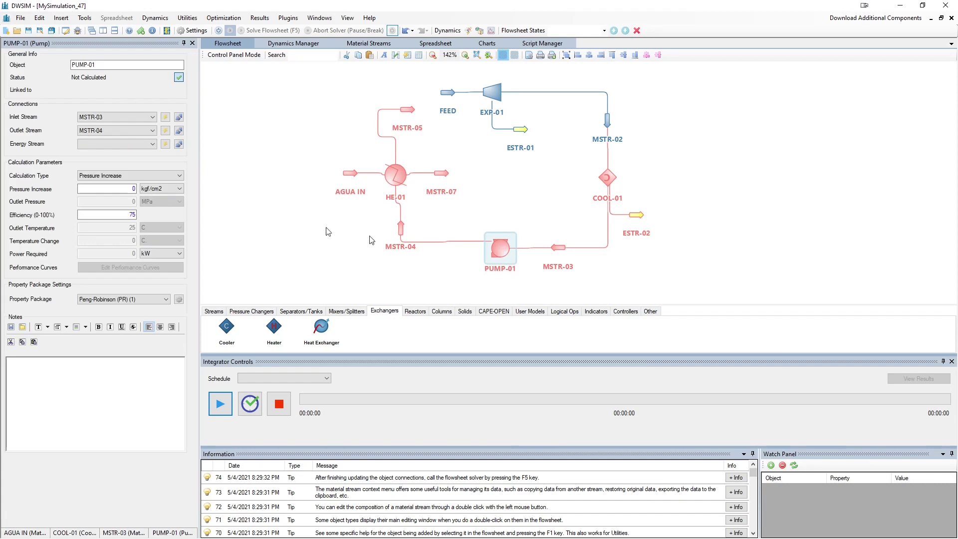
click(153, 174)
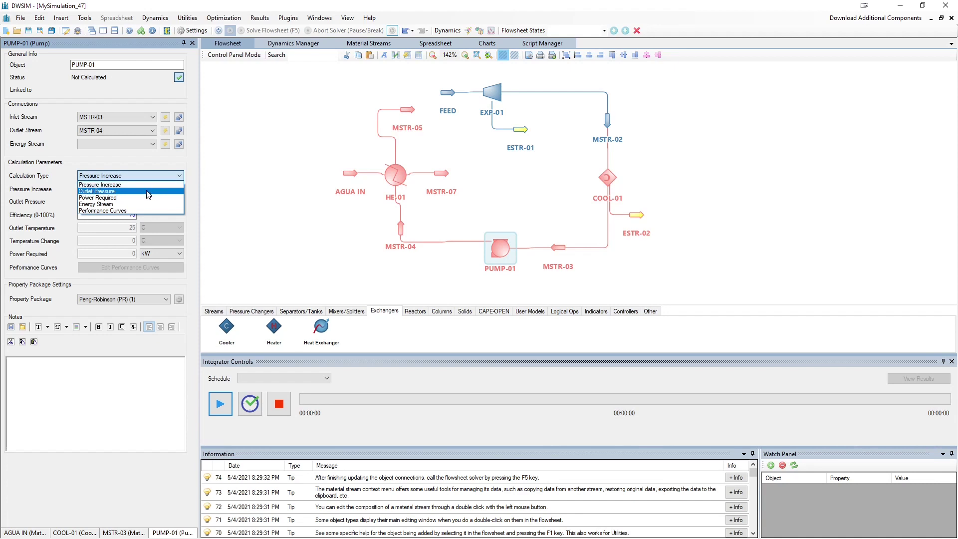
click(147, 192)
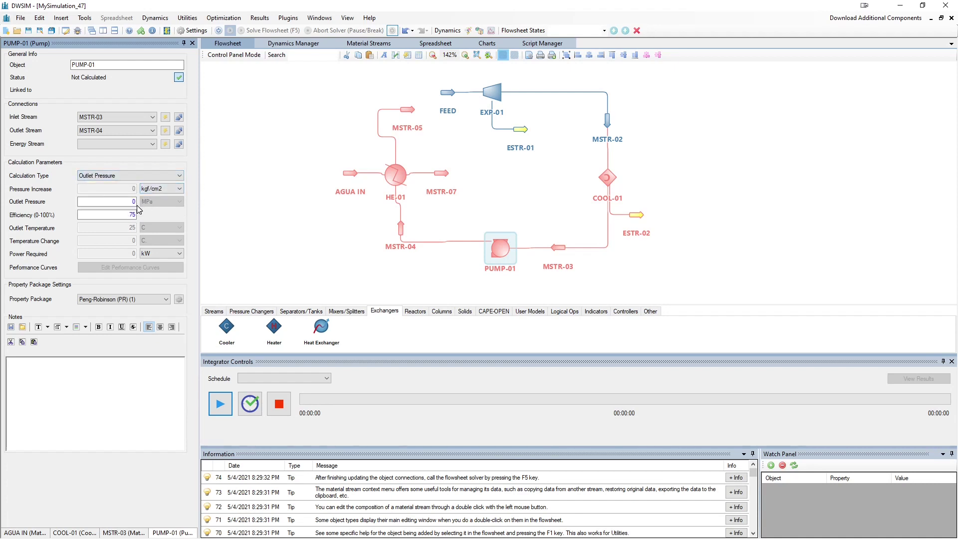
double_click(130, 202)
text(3.225)
key(Return)
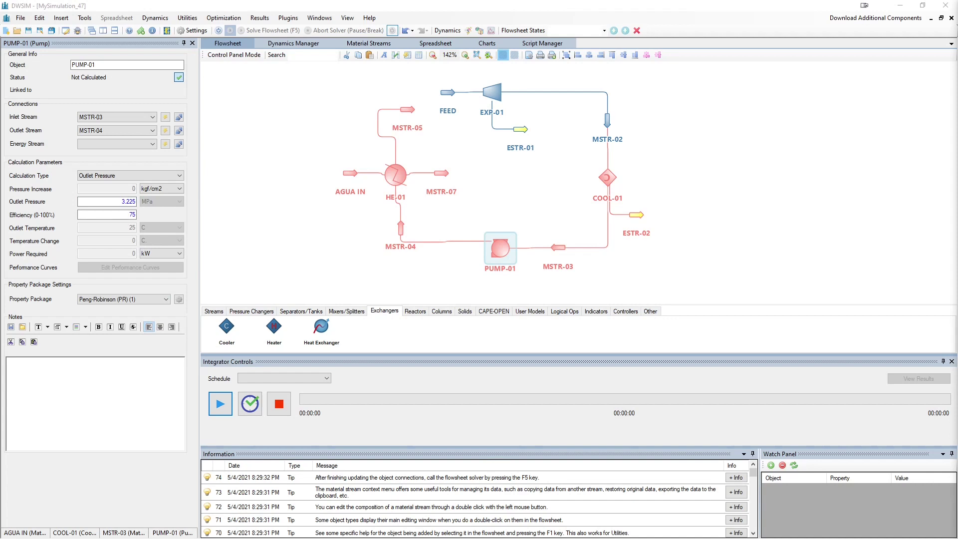
Step: Correct PUMP-01's outlet pressure to 3.25 MPa
click(131, 201)
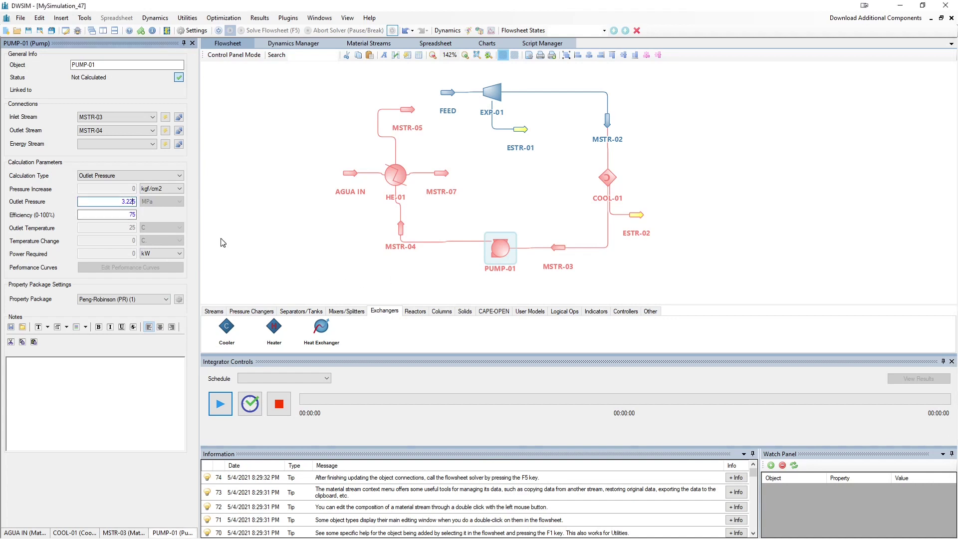
key(BackSpace)
key(ctrl+a)
Step: Enable the flowsheet solver and solve the whole flowsheet, and open PUMP-01's properties
click(394, 177)
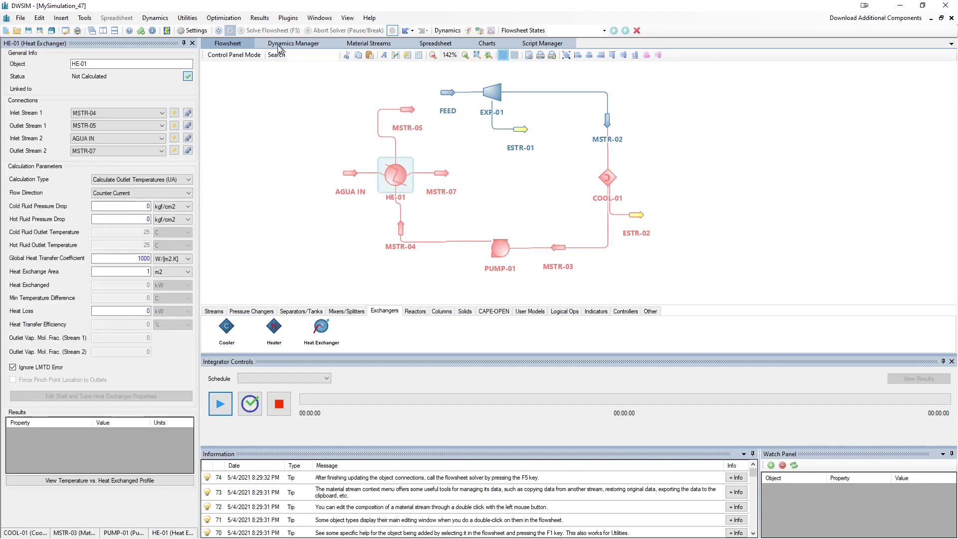
click(218, 33)
click(247, 31)
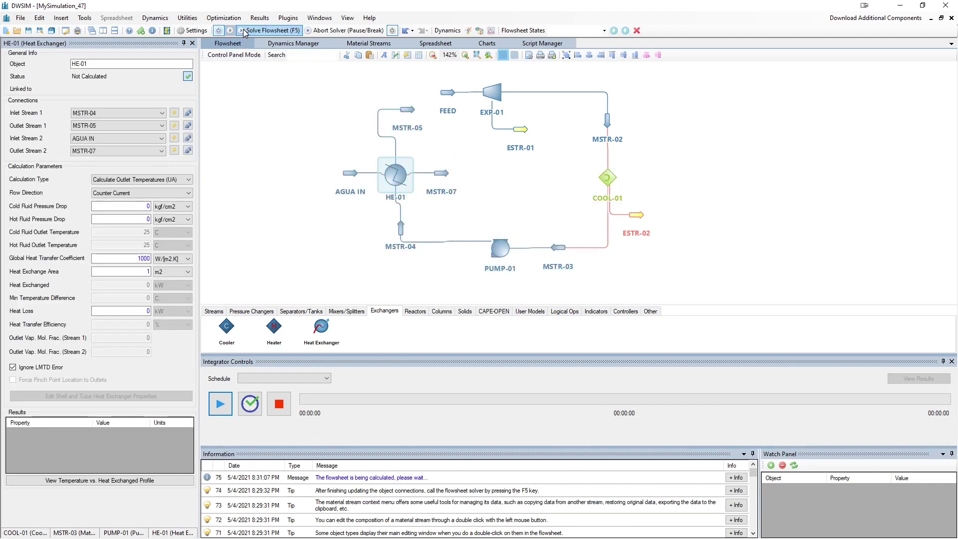
click(503, 250)
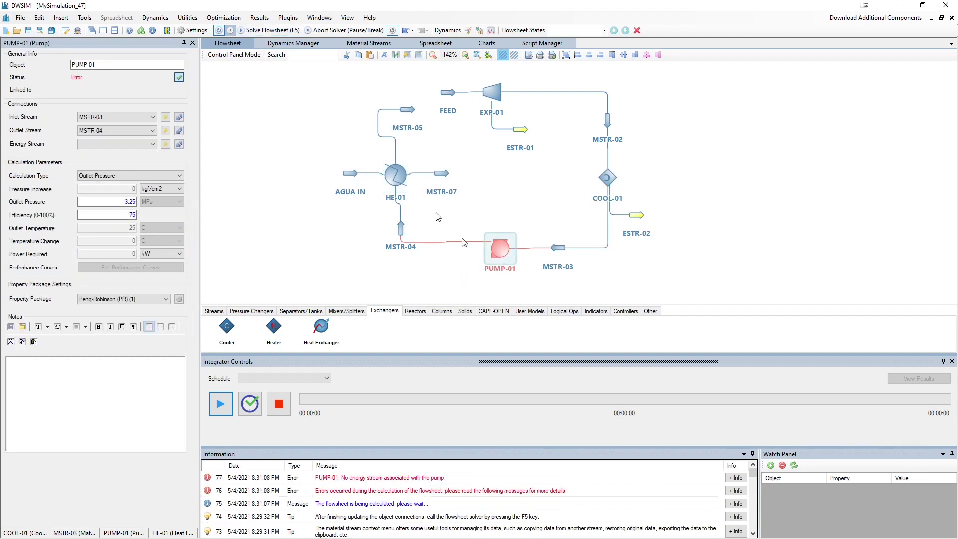
Step: Create and connect an energy stream to PUMP-01, and move stream MSTR-05 up level with FEED
click(166, 146)
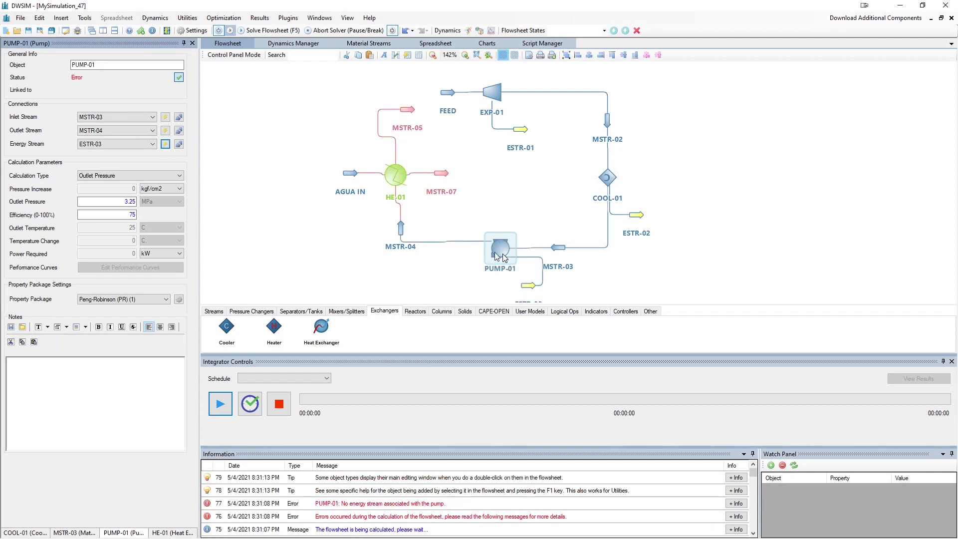
click(395, 176)
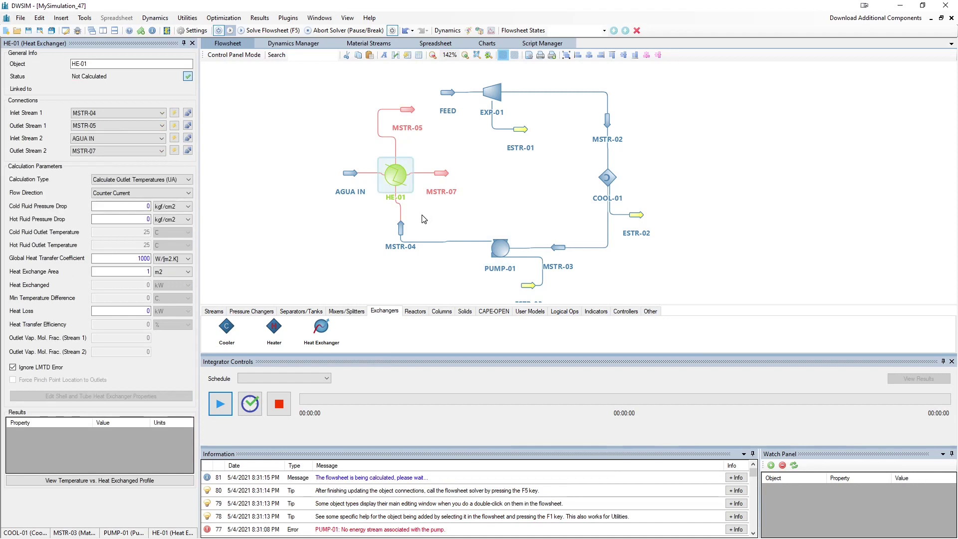
click(408, 112)
drag(408, 112, 410, 102)
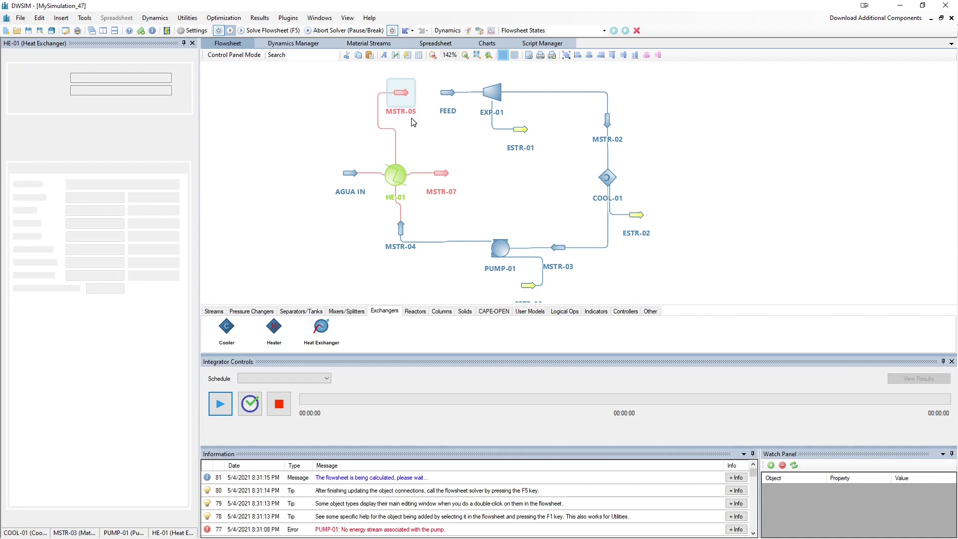
Step: Set the AGUA IN stream's composition to mole fractions of 1 for water and 0 for isobutane and accept it
click(349, 181)
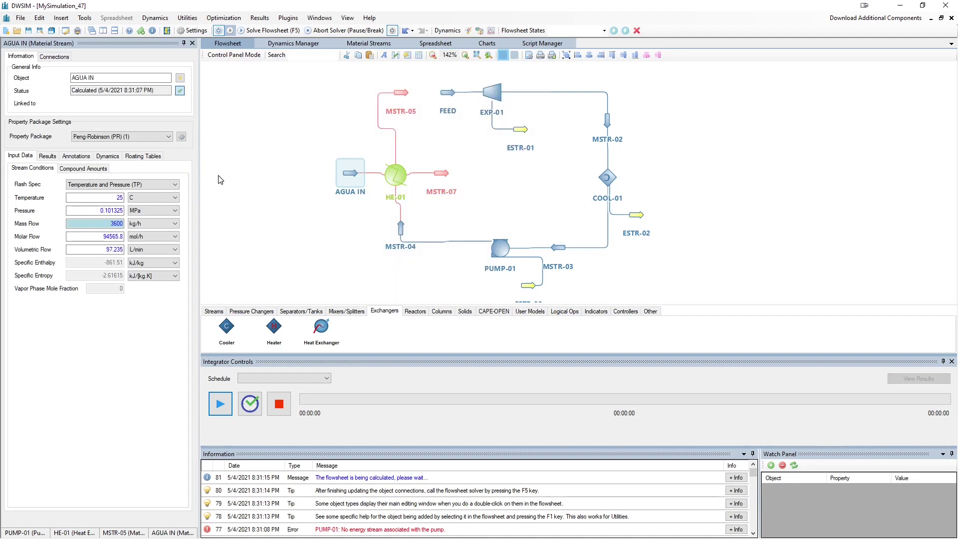
click(84, 169)
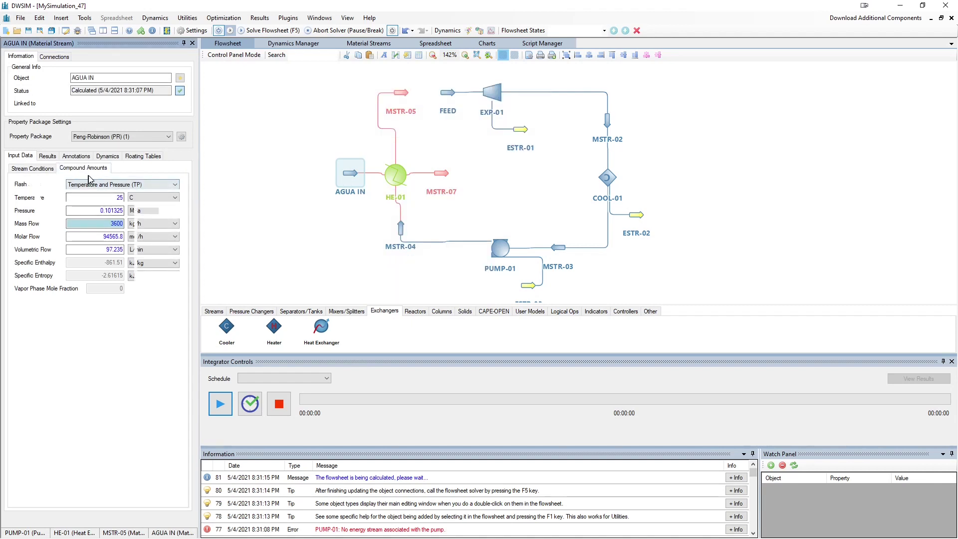
click(121, 226)
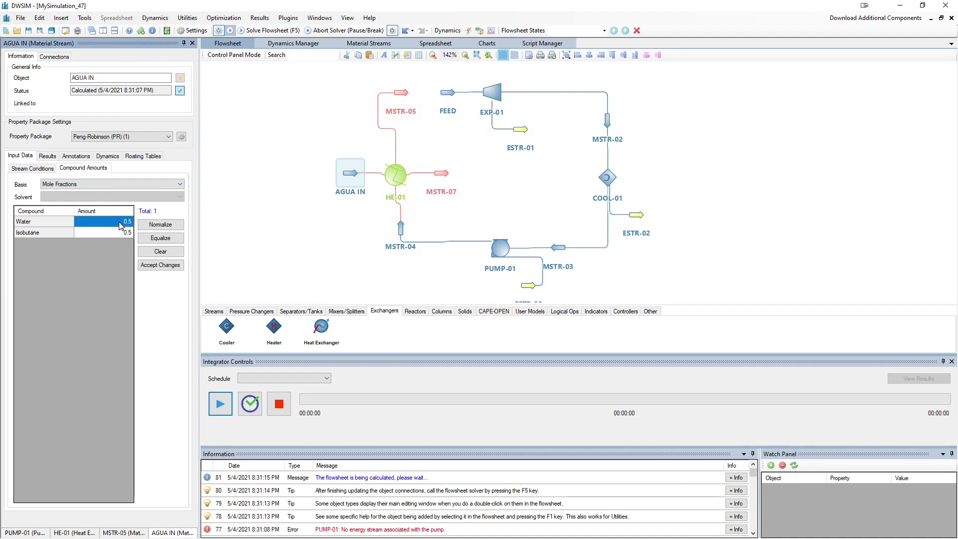
text(1)
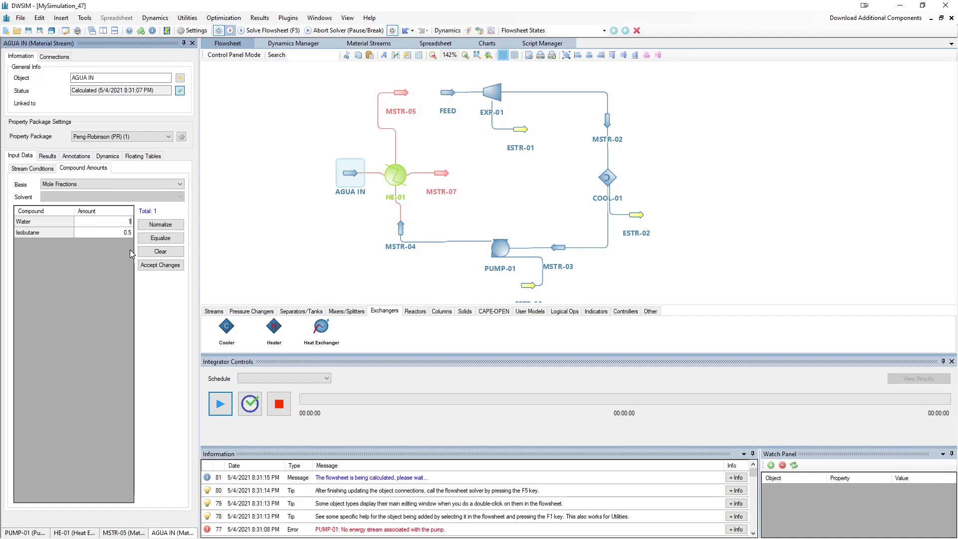
click(153, 269)
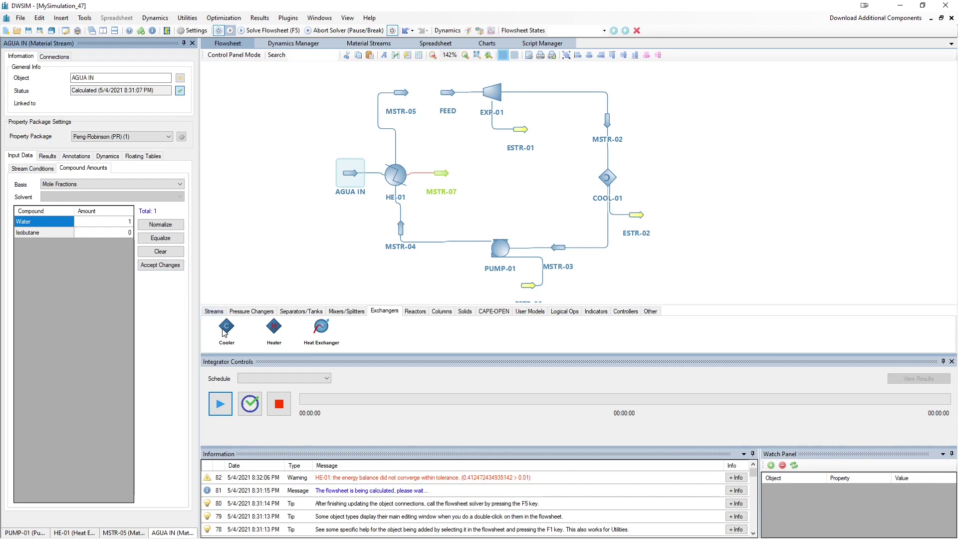
Step: Disable the flowsheet solver and set the AGUA IN stream's temperature to 160 C
click(219, 31)
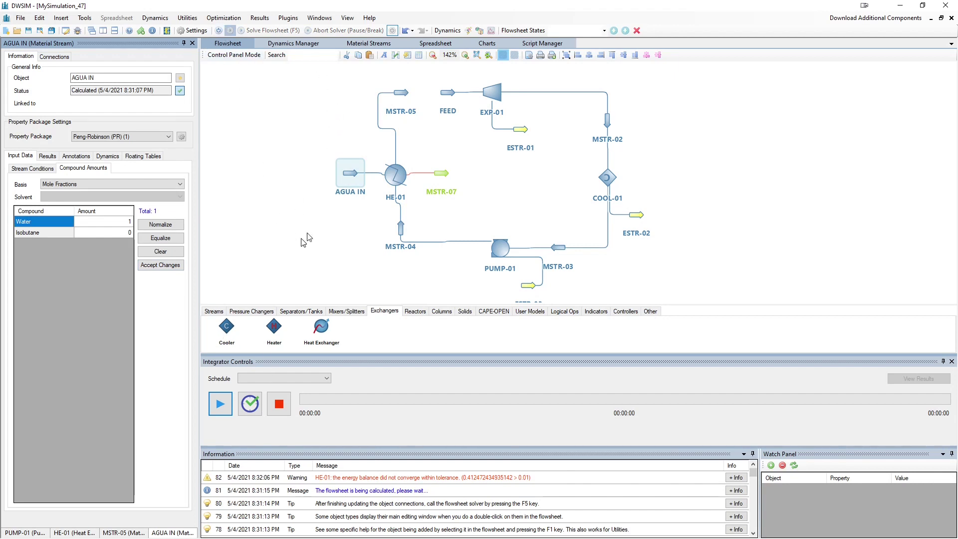
click(408, 184)
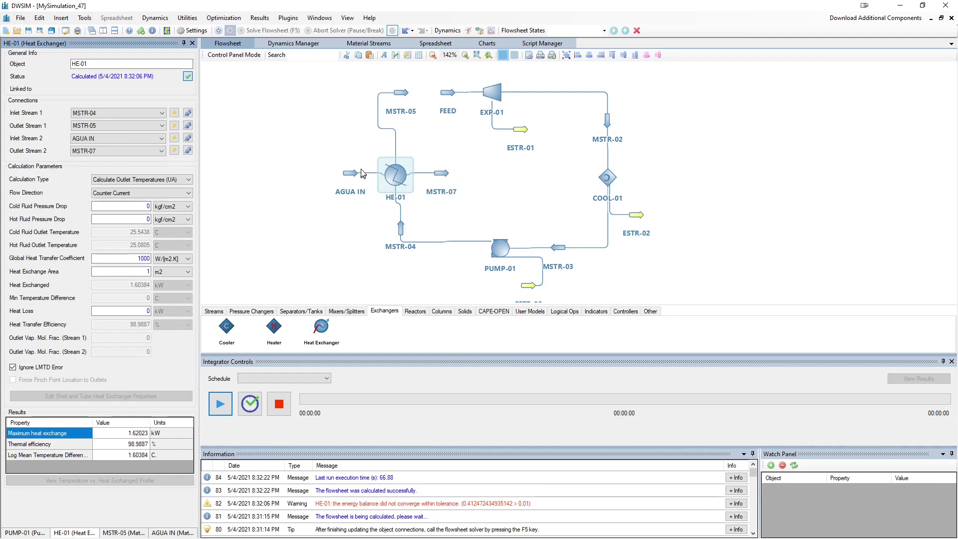
click(349, 176)
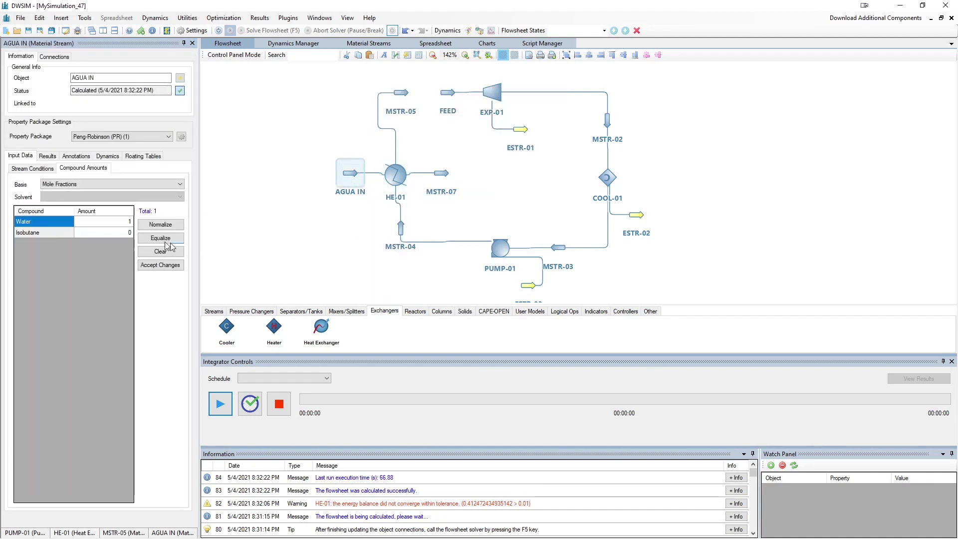
click(32, 169)
double_click(119, 197)
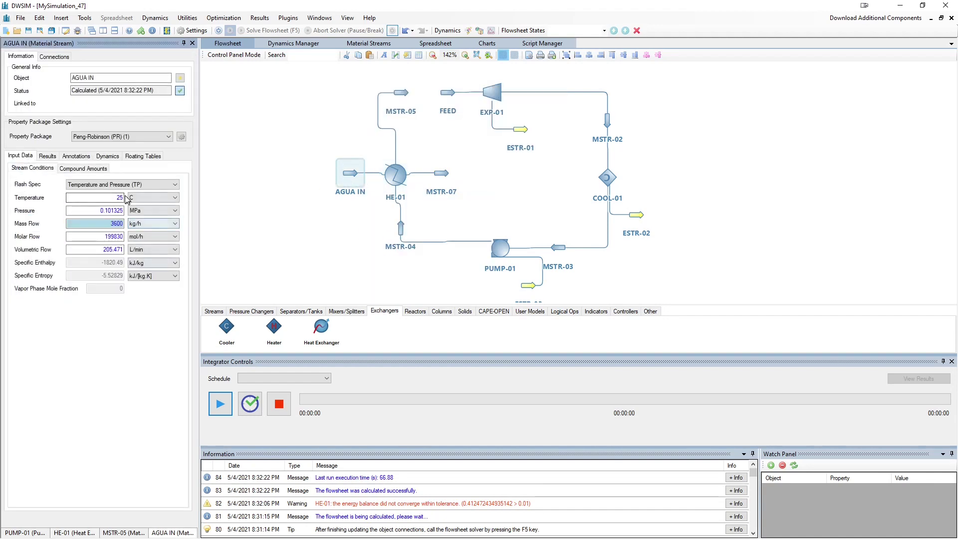
text(160)
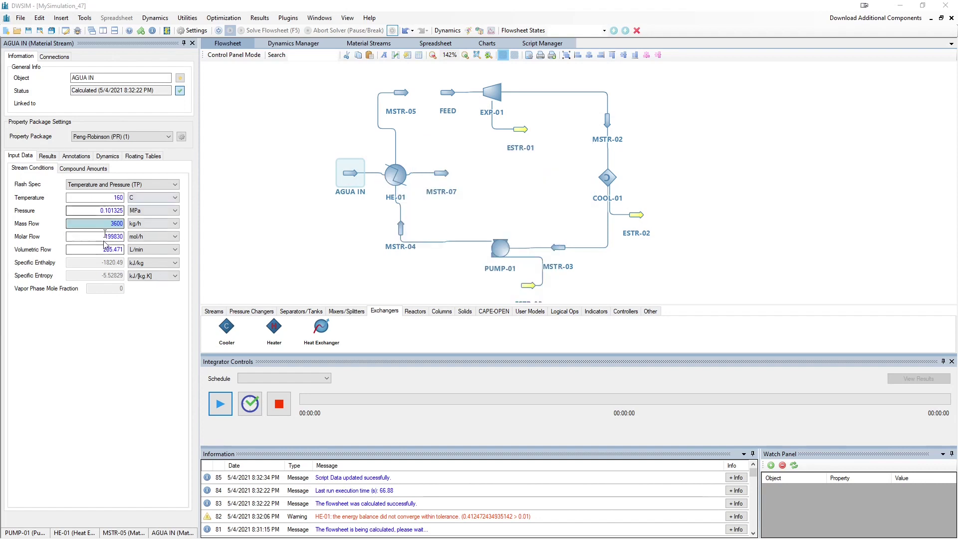
Step: Change AGUA IN's flash spec to Temperature and Vapor Fraction (TVF) with a vapor phase mole fraction of 0
click(113, 210)
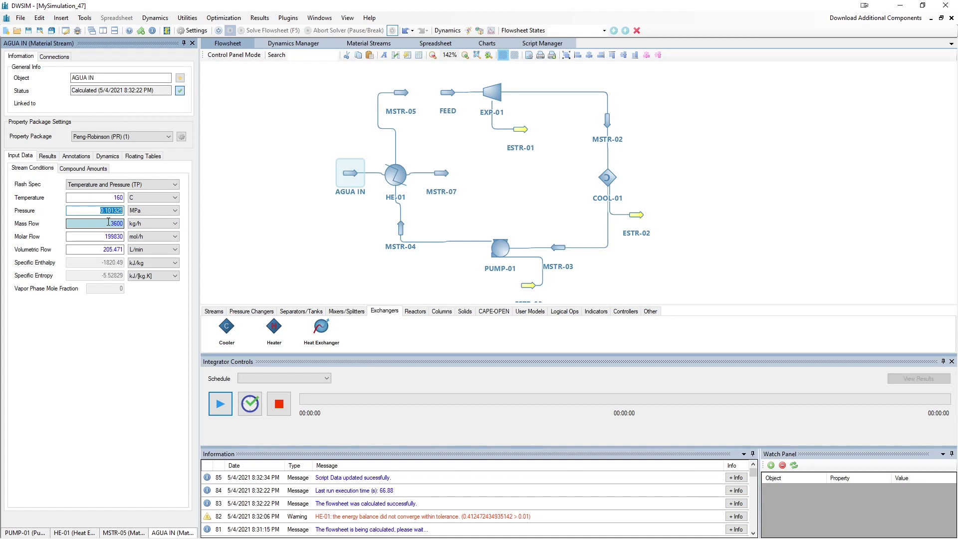
mouse_move(109, 223)
click(175, 184)
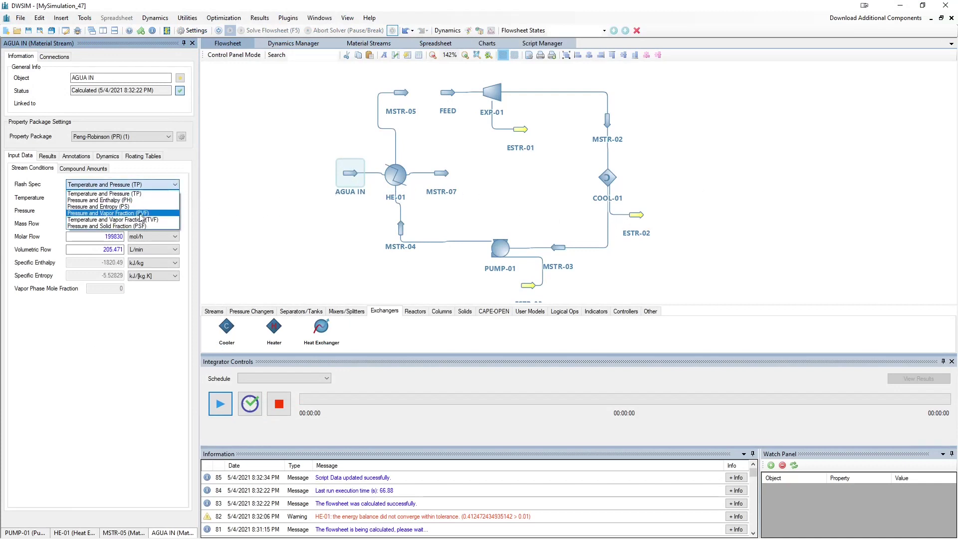
click(107, 220)
click(112, 289)
click(113, 289)
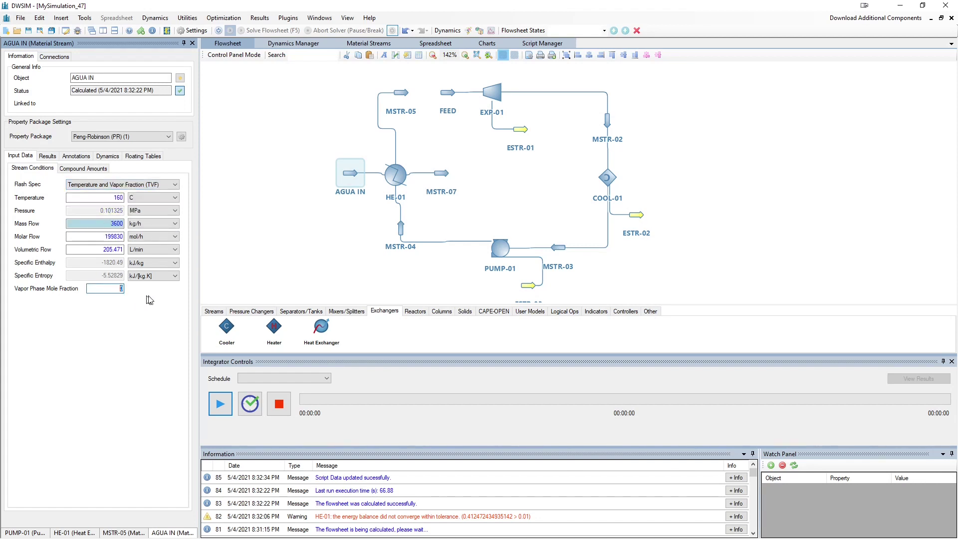
key(Return)
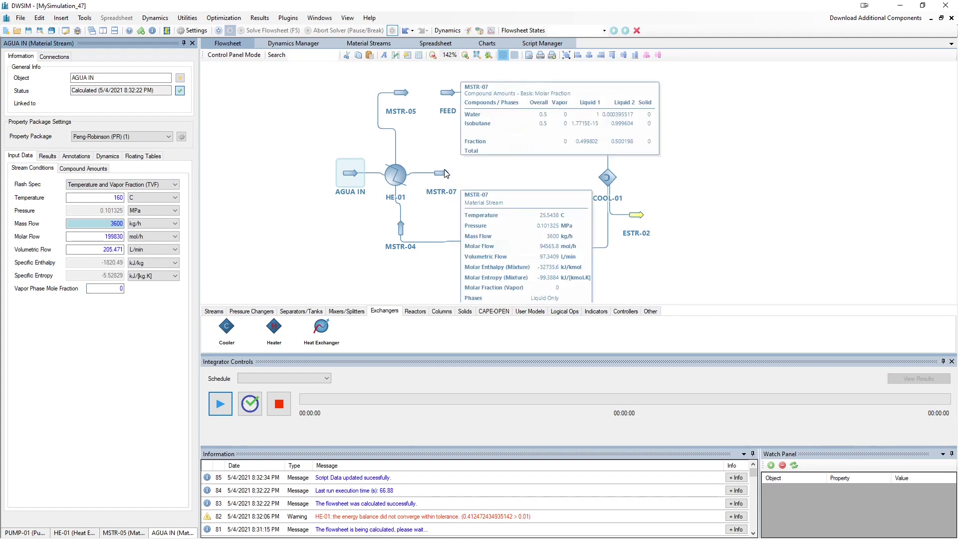
Step: Review the conditions of MSTR-07, AGUA IN, HE-01, MSTR-05 and FEED around the heat exchanger
mouse_move(440, 178)
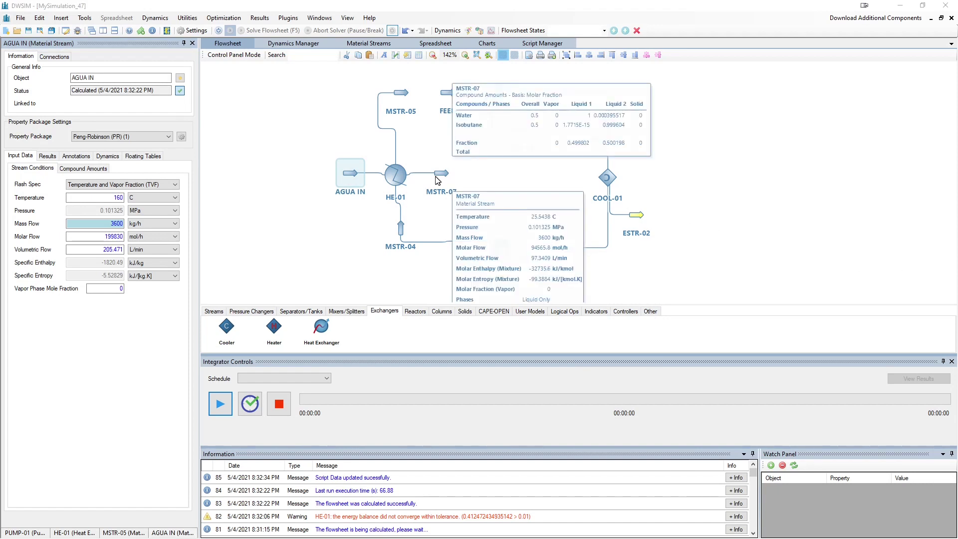
click(352, 171)
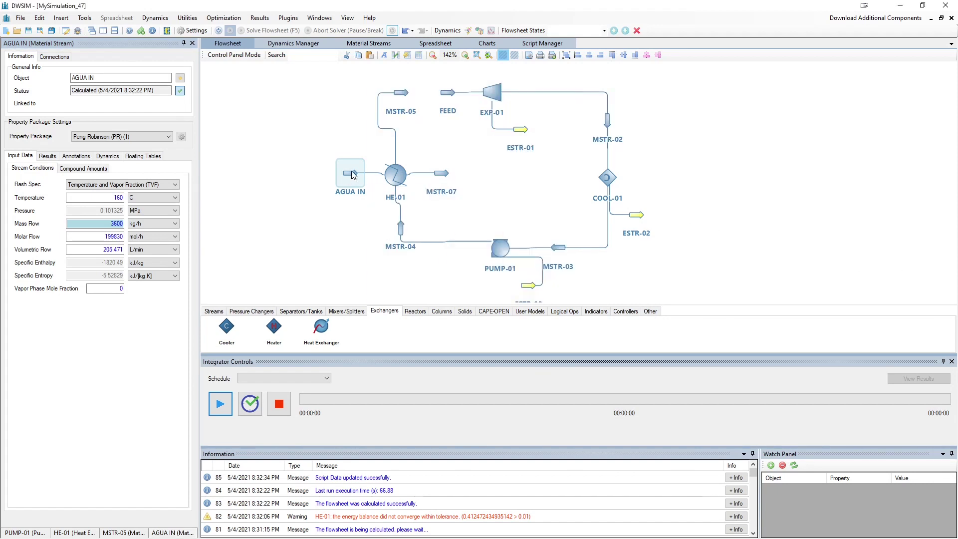
click(442, 174)
click(395, 175)
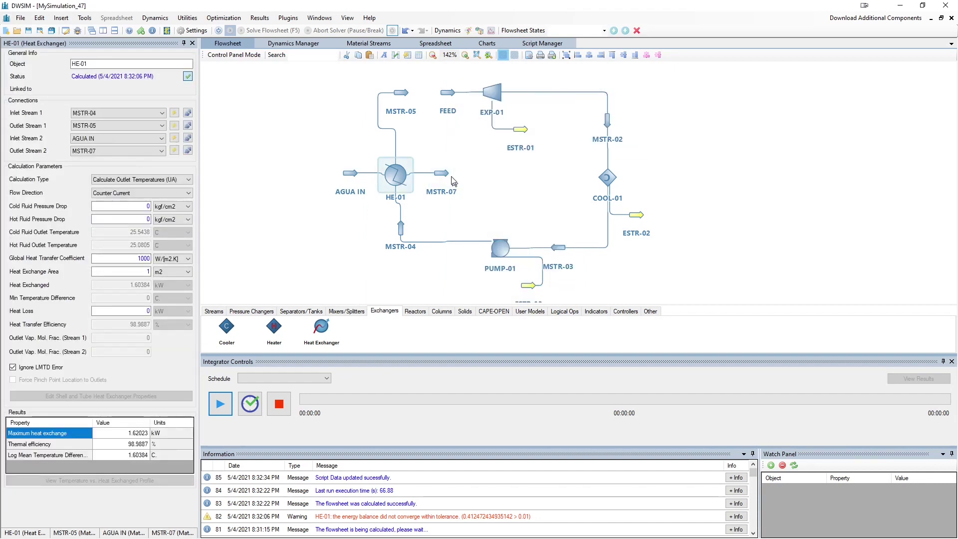
click(410, 95)
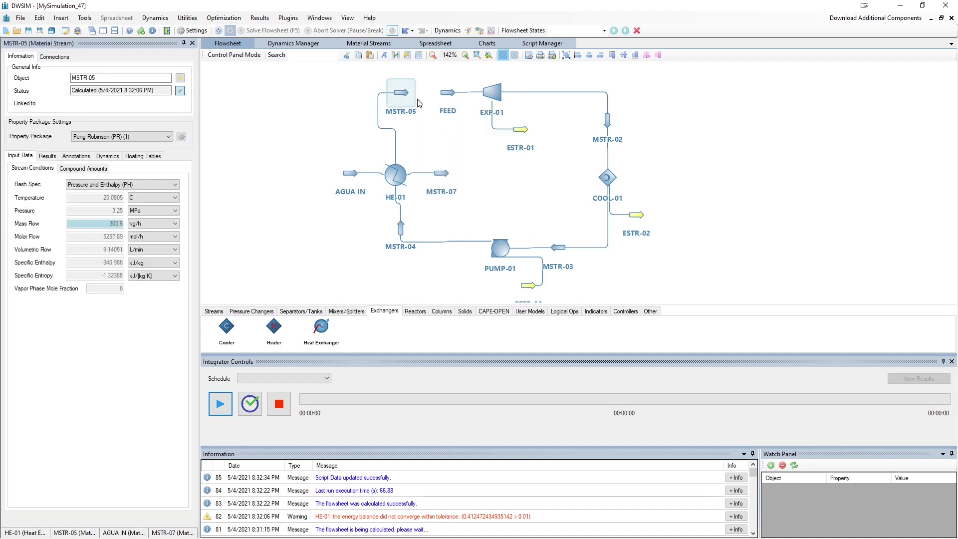
click(446, 99)
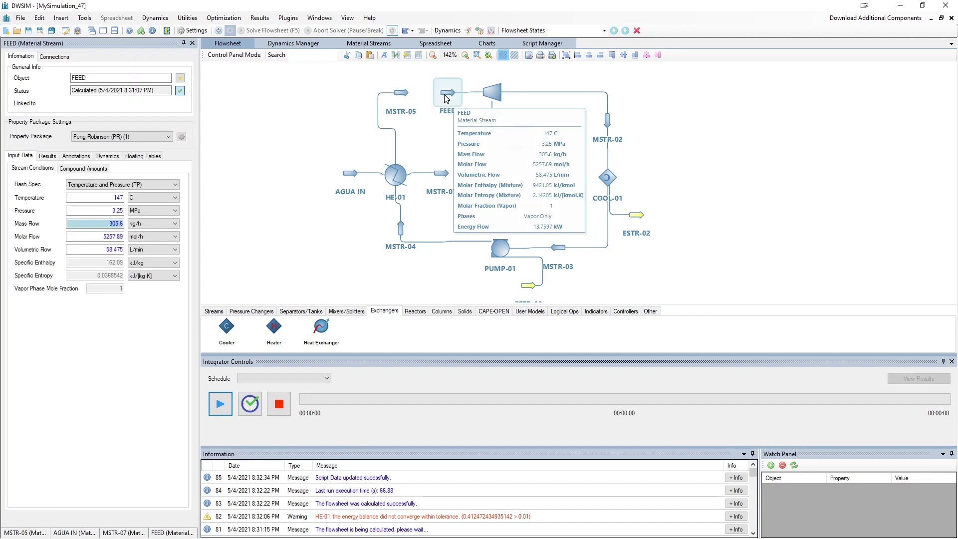
click(405, 94)
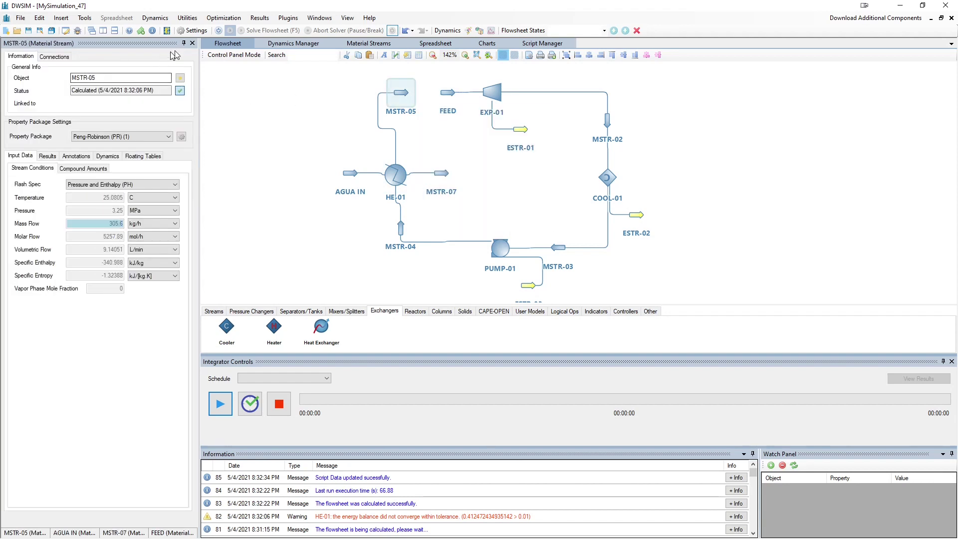
mouse_move(351, 175)
mouse_move(403, 97)
Step: Re-enable the solver and solve the flowsheet, and compare the conditions of MSTR-05 with those of FEED
click(257, 32)
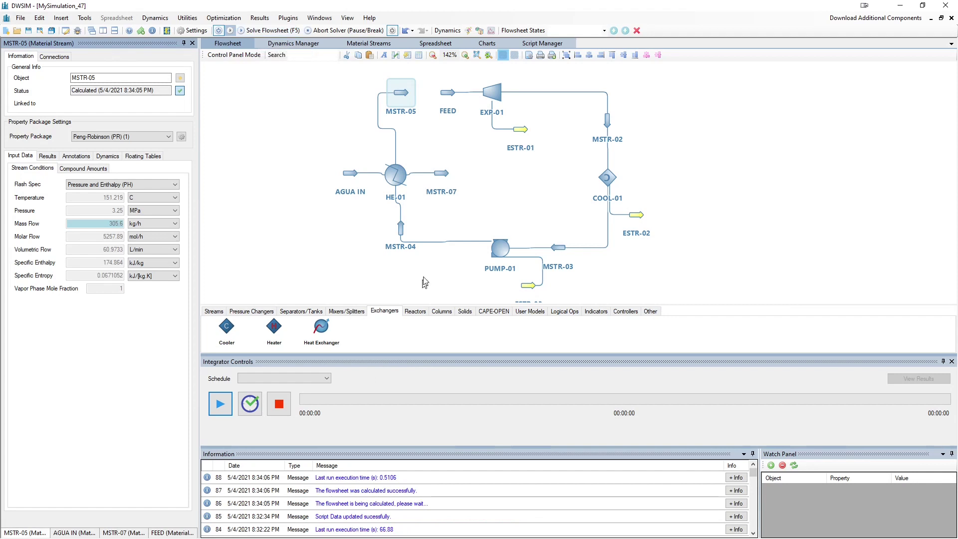
click(401, 189)
click(404, 99)
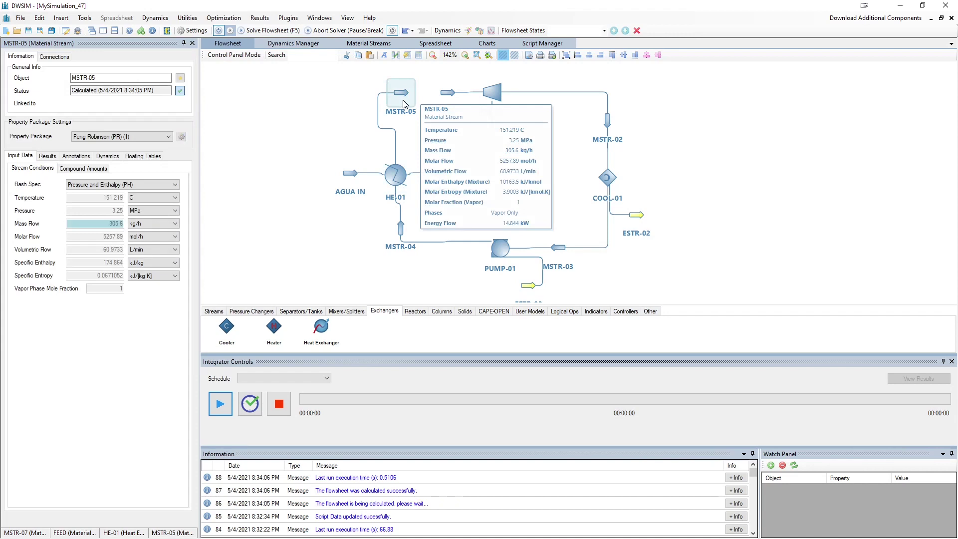
click(444, 94)
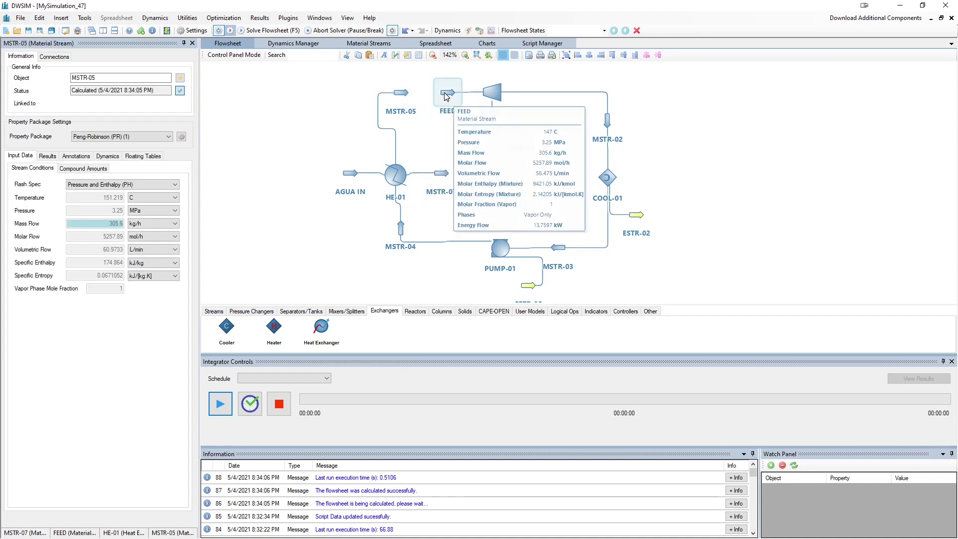
click(406, 98)
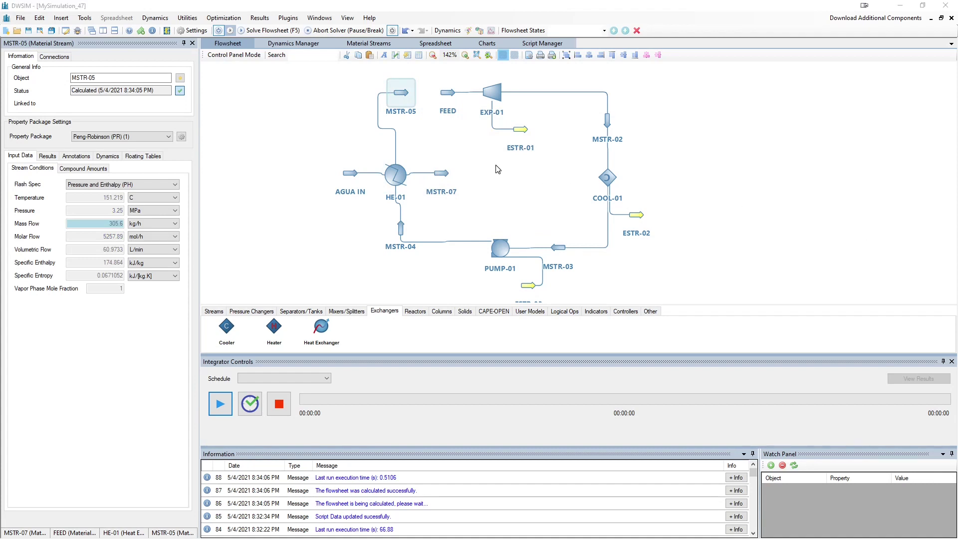
Step: Set AGUA IN's mass flow to 555.9 kg/h and check the exchanger outlet streams MSTR-07 and MSTR-05
click(406, 169)
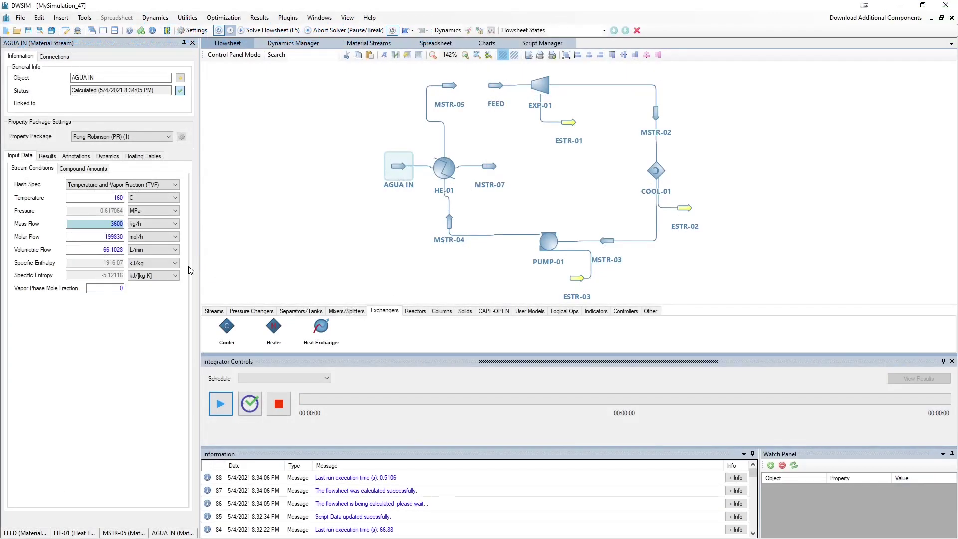
click(119, 214)
double_click(120, 223)
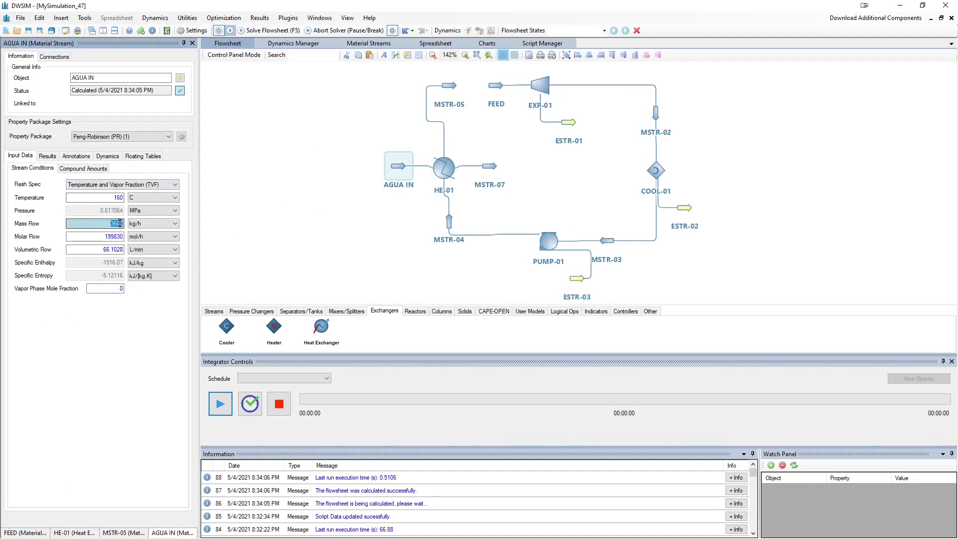
text(55)
double_click(116, 223)
key(Return)
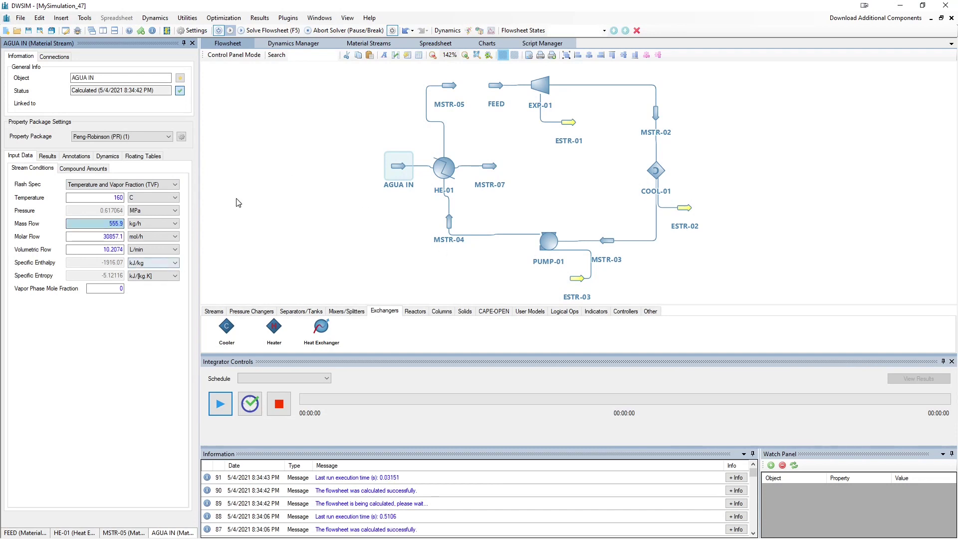
click(494, 171)
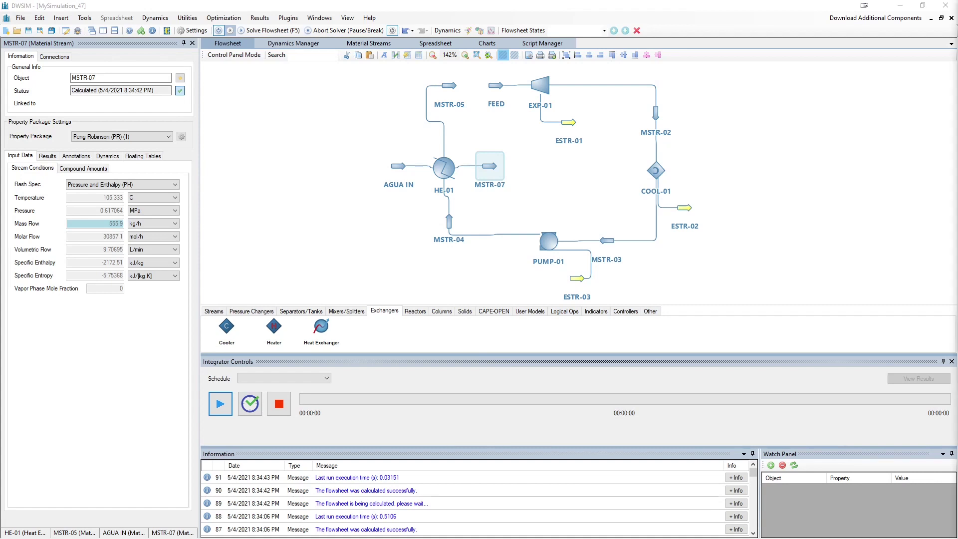
click(451, 93)
click(480, 133)
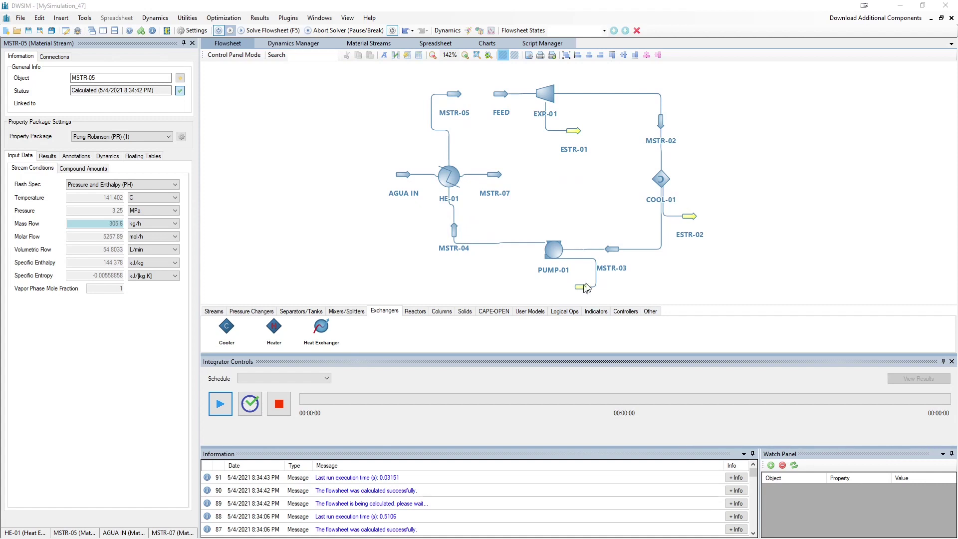
Step: Change HE-01's calculation type to Calculate Hot Fluid Outlet Temperature
click(444, 180)
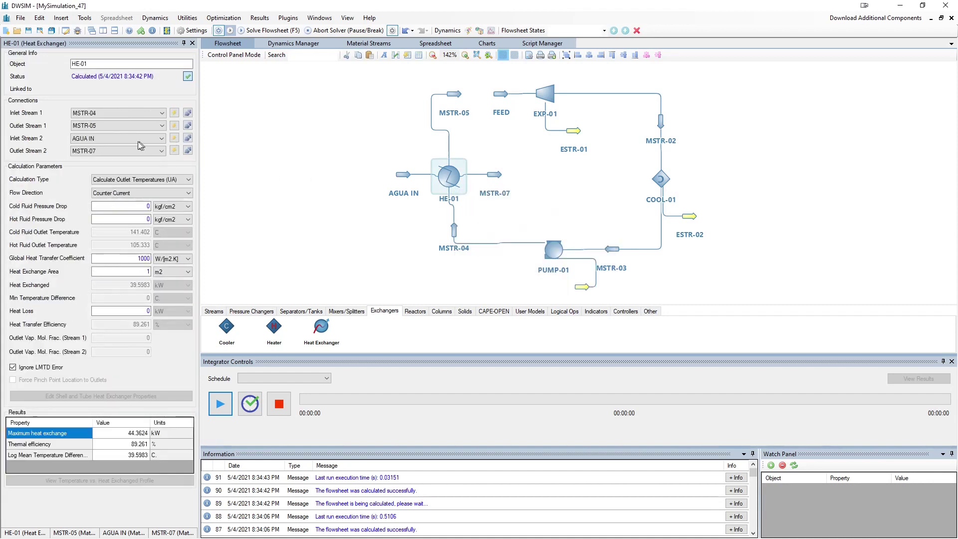
click(138, 180)
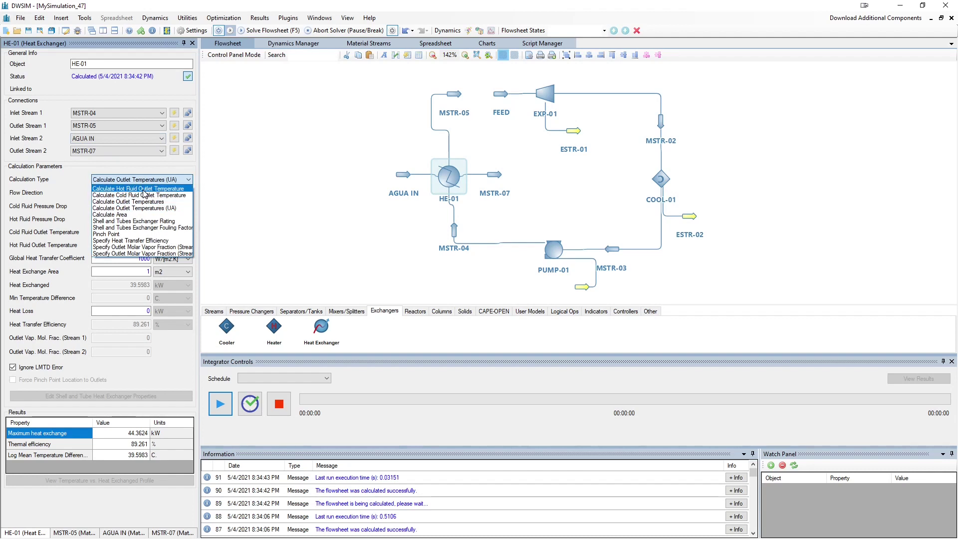
click(143, 189)
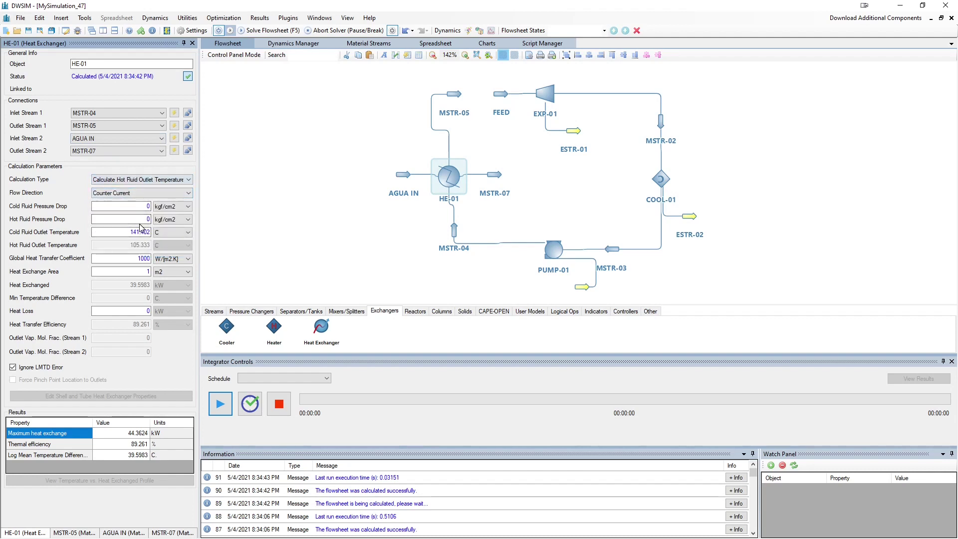
Step: Set HE-01's cold fluid outlet temperature to 147 °C
double_click(143, 231)
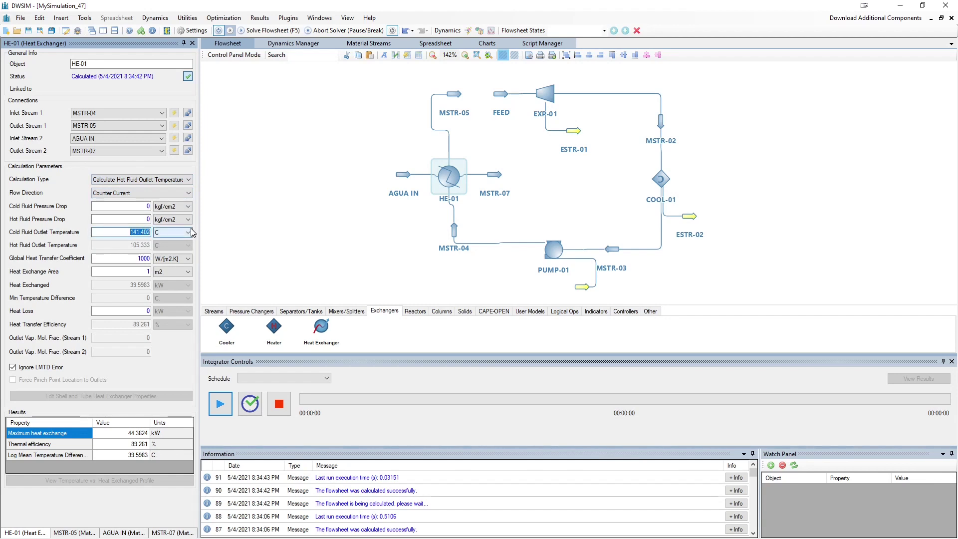
text(147)
key(Return)
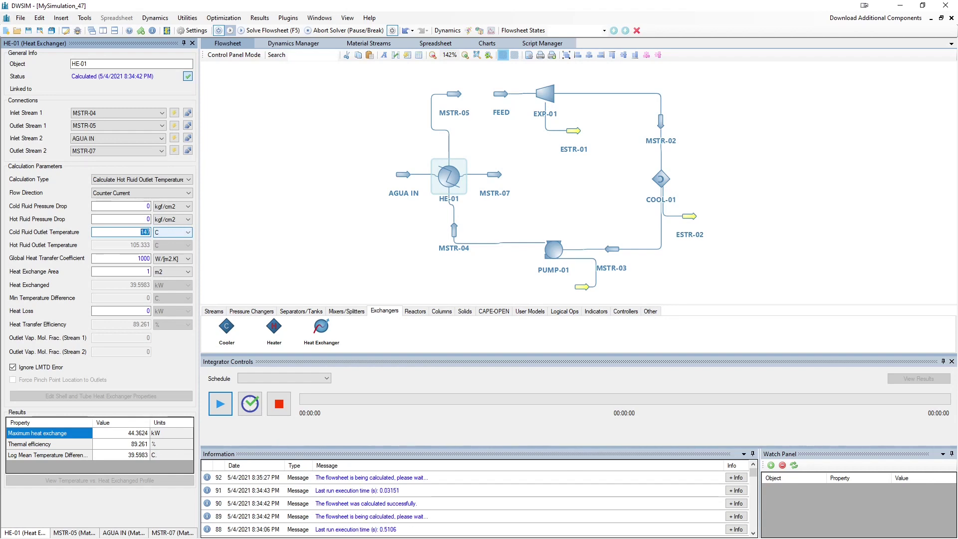
Step: Compare the conditions of MSTR-05 with those of FEED, and check the water outlet stream MSTR-07
click(454, 96)
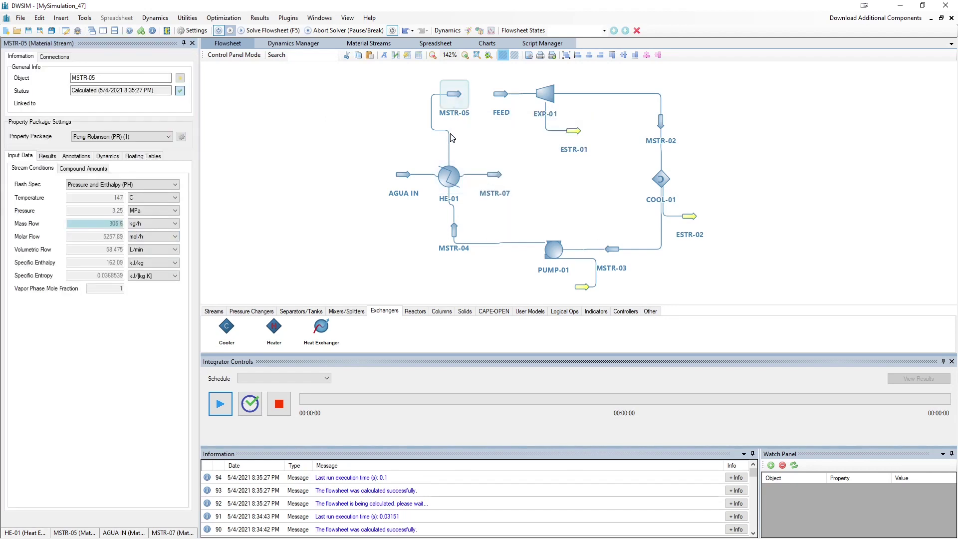
click(501, 97)
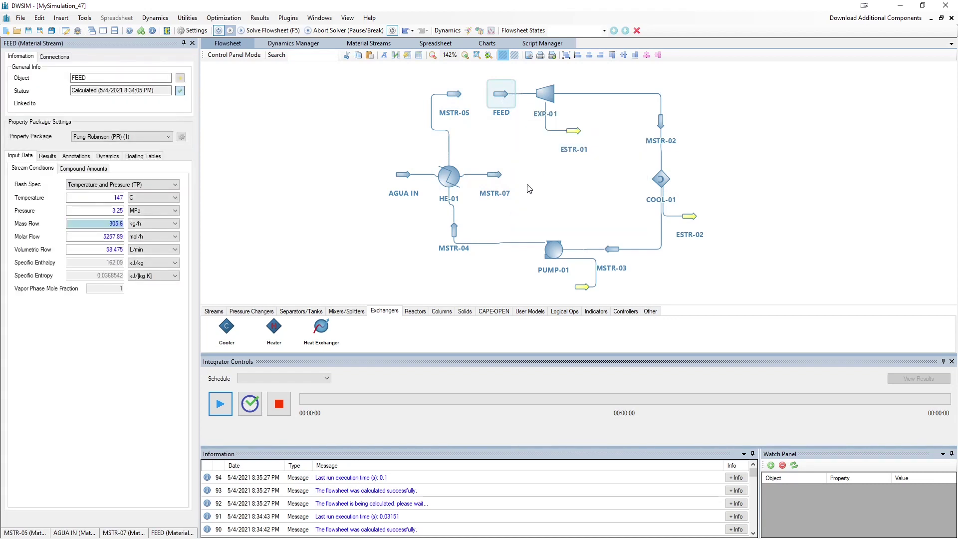
click(454, 94)
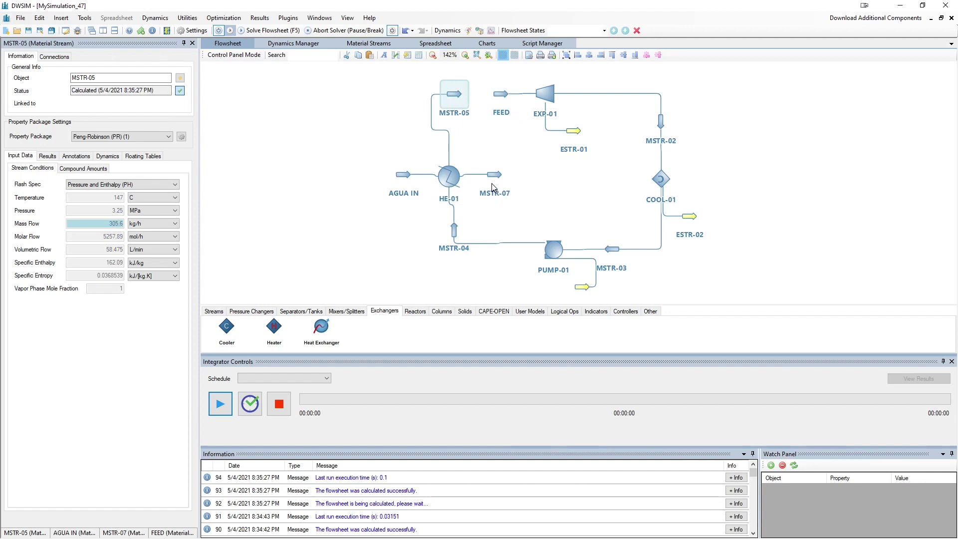
click(493, 186)
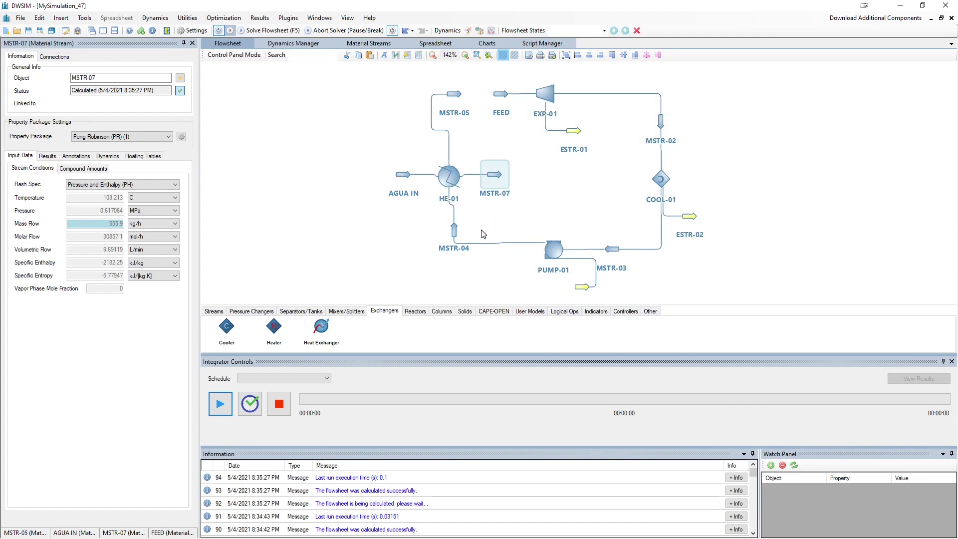
drag(501, 125, 522, 134)
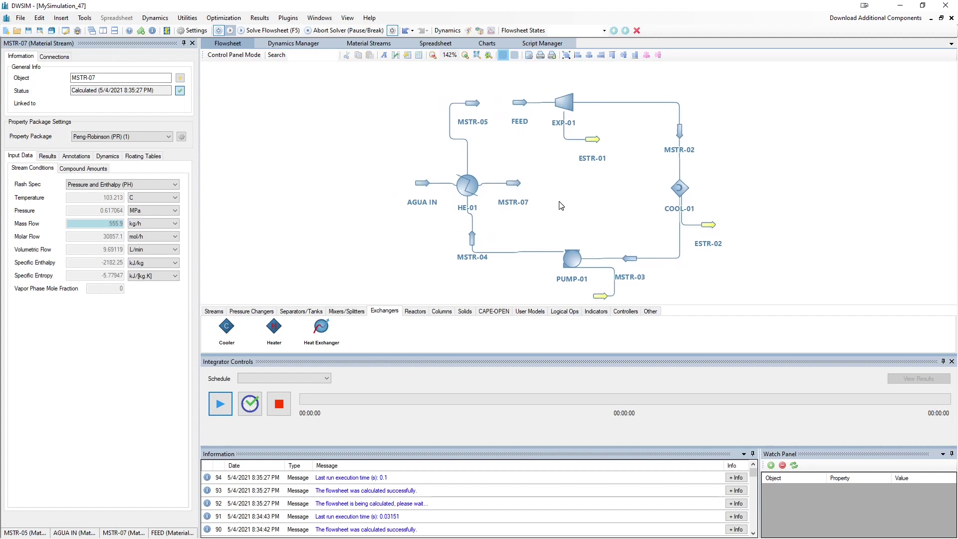
click(569, 313)
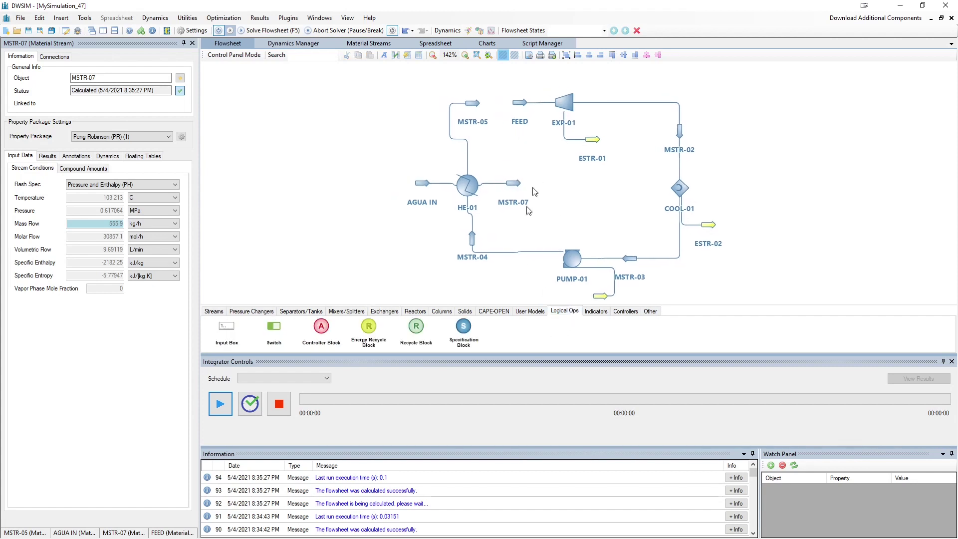
click(526, 114)
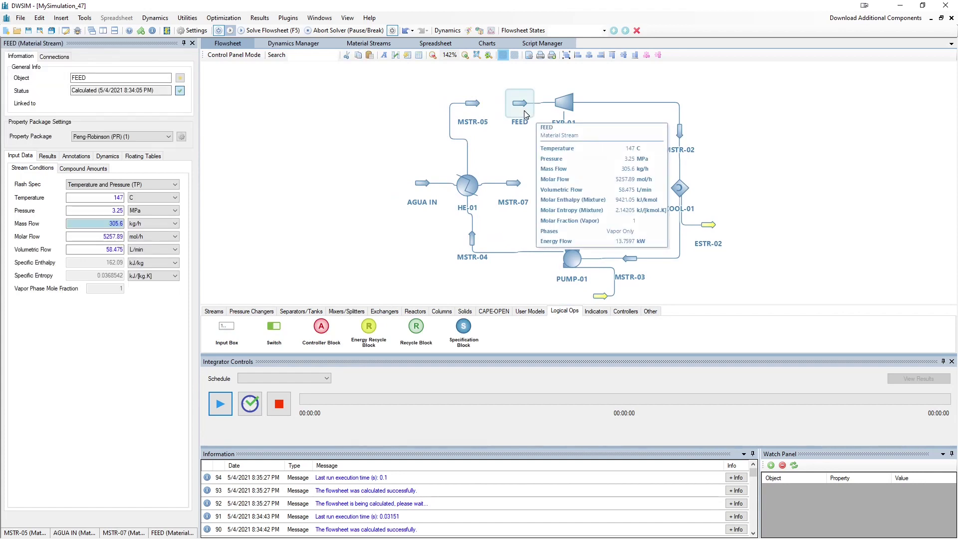
click(474, 108)
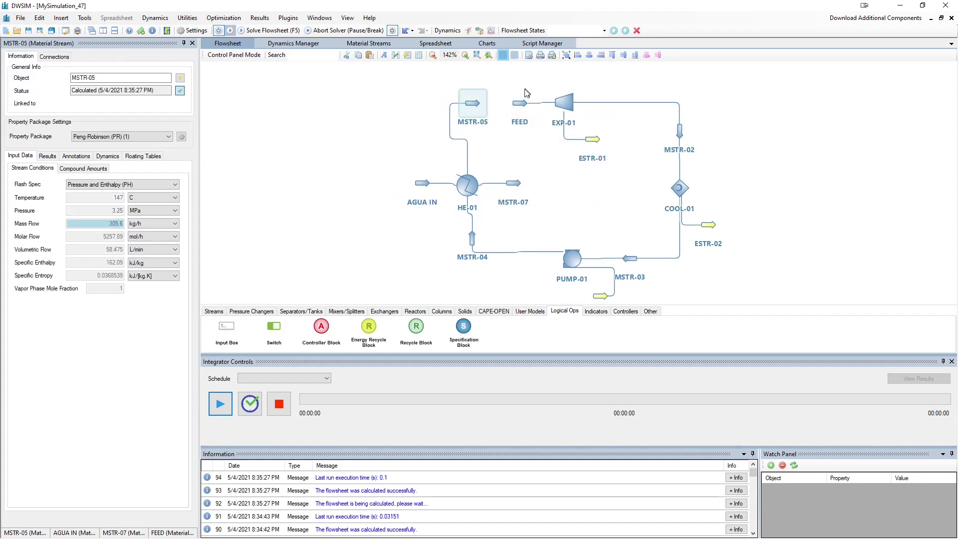
click(520, 104)
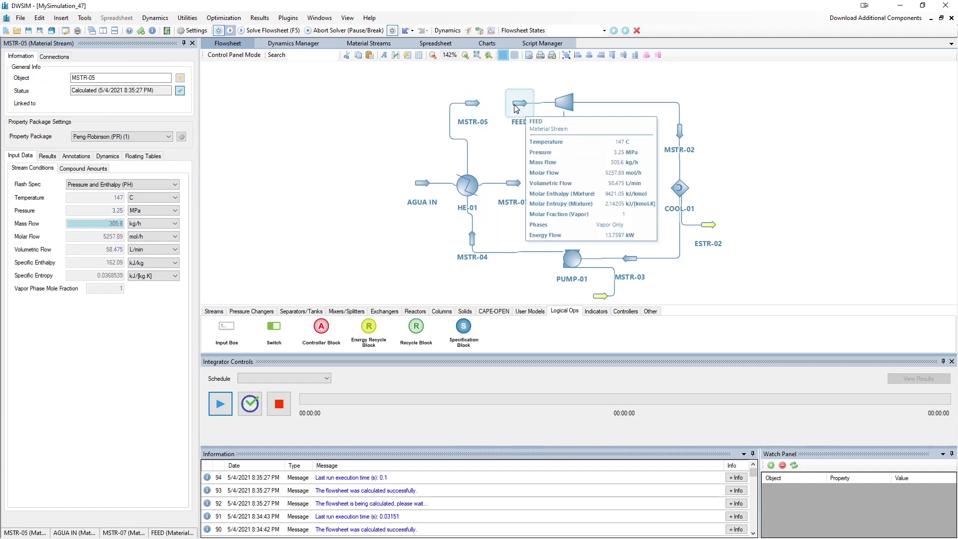
Step: Review the results along the cycle from MSTR-02 through COOL-01, ESTR-02, MSTR-03 and PUMP-01 to MSTR-04
click(679, 131)
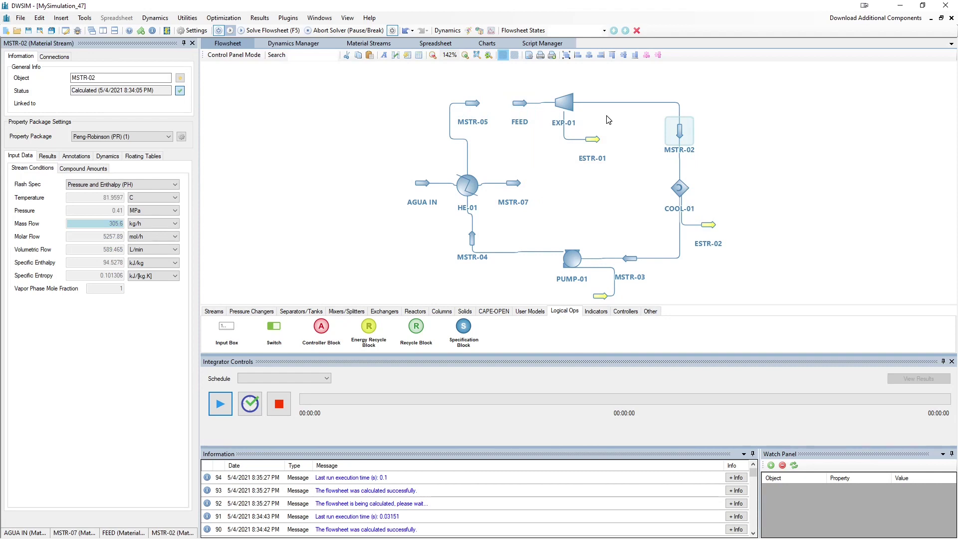
click(679, 190)
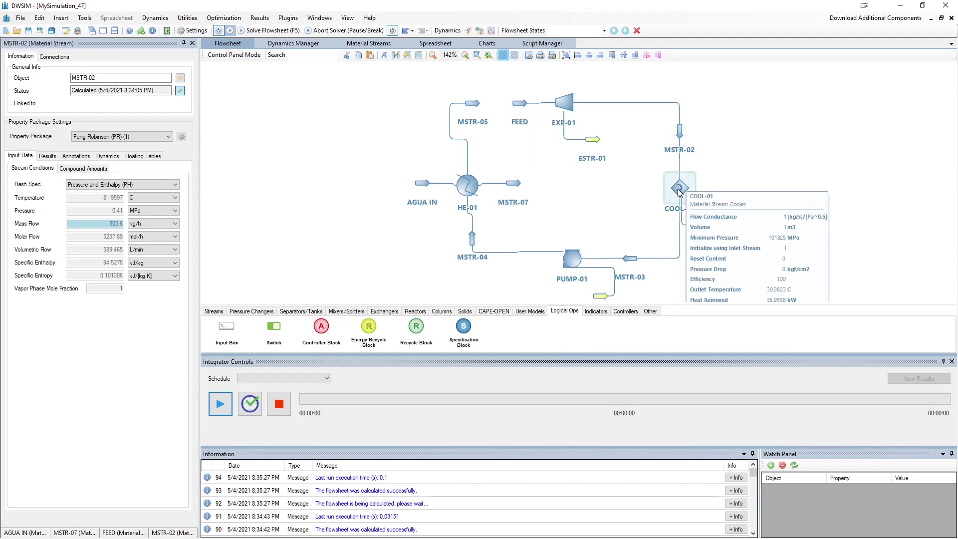
click(700, 248)
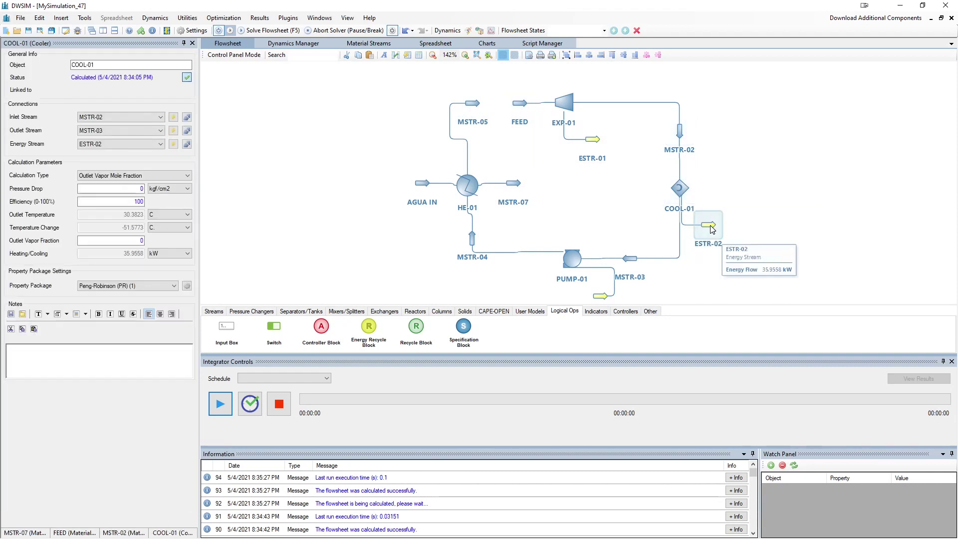
click(630, 258)
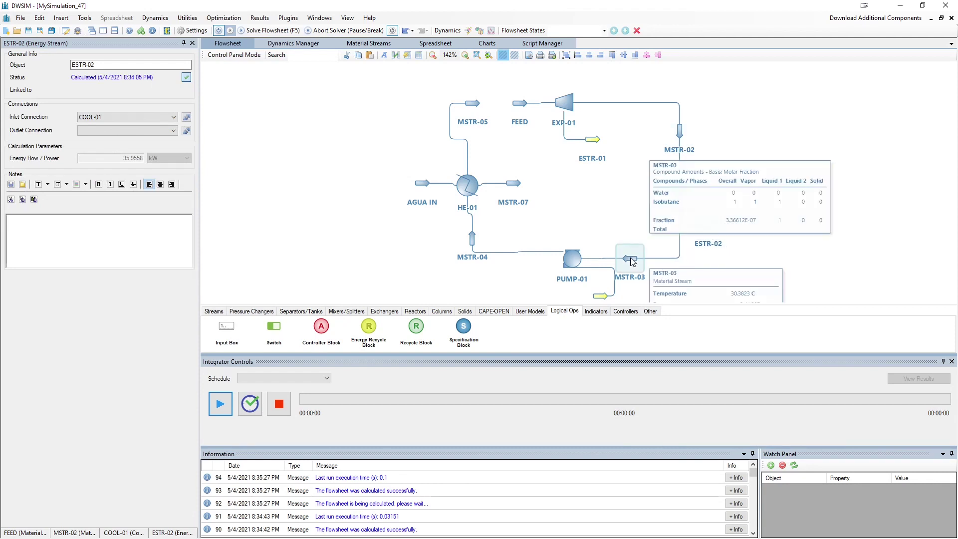
drag(616, 232, 642, 206)
click(606, 236)
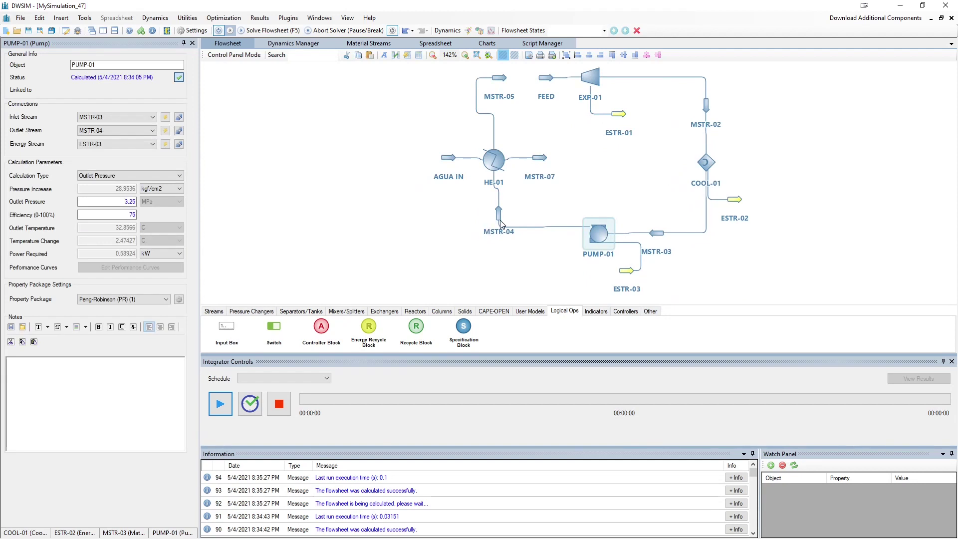
click(501, 216)
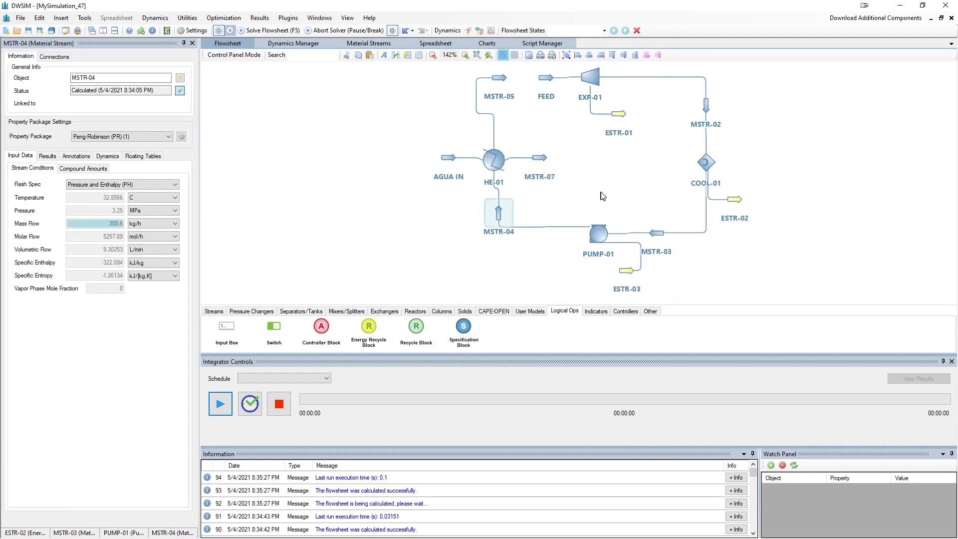
mouse_move(510, 232)
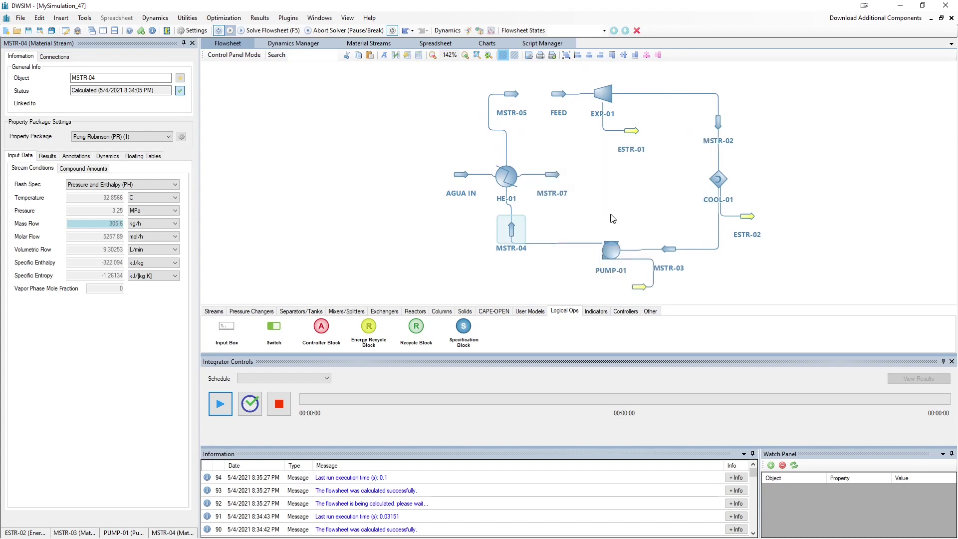
drag(611, 219, 624, 227)
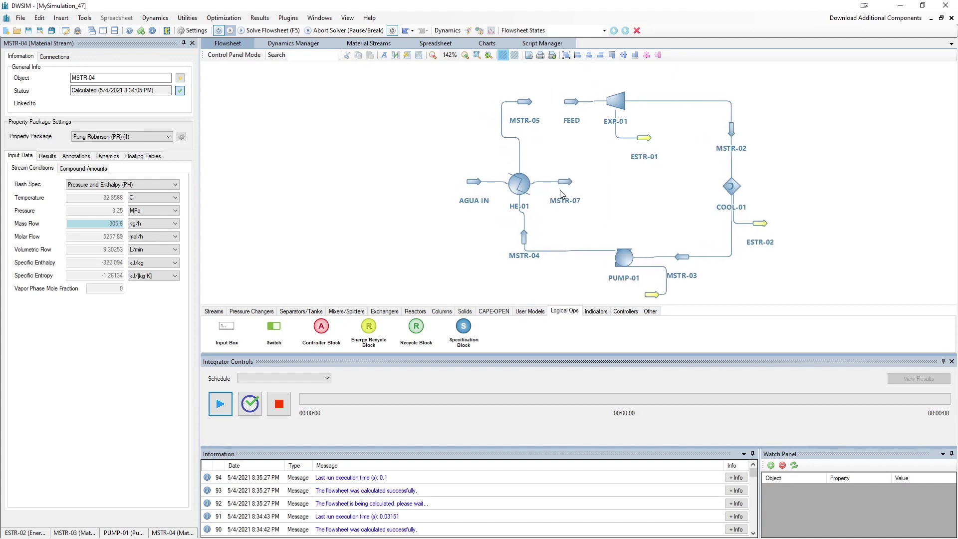
Step: Review HE-01 with MSTR-05, MSTR-07 and AGUA IN, and the expander EXP-01 with ESTR-01 and FEED
mouse_move(528, 189)
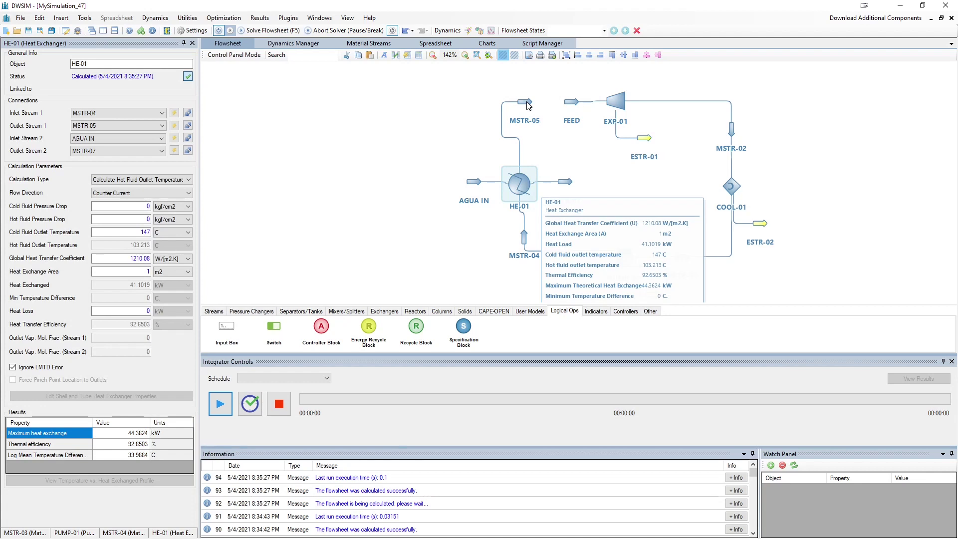
click(528, 103)
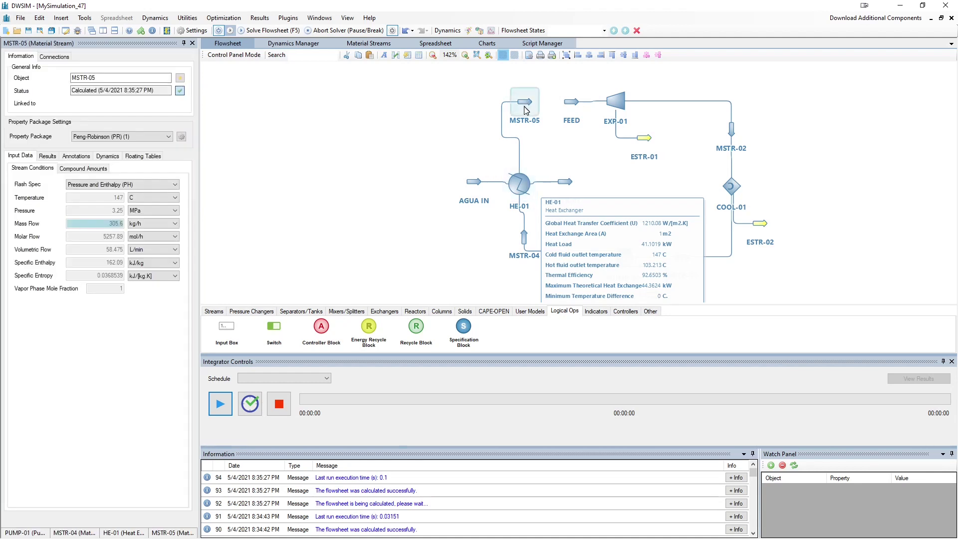
click(567, 181)
click(483, 191)
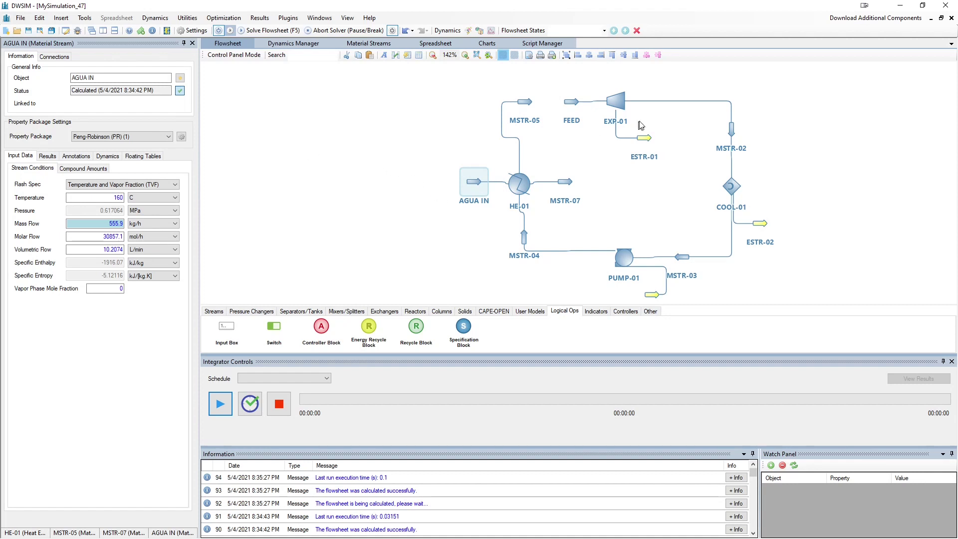
click(618, 103)
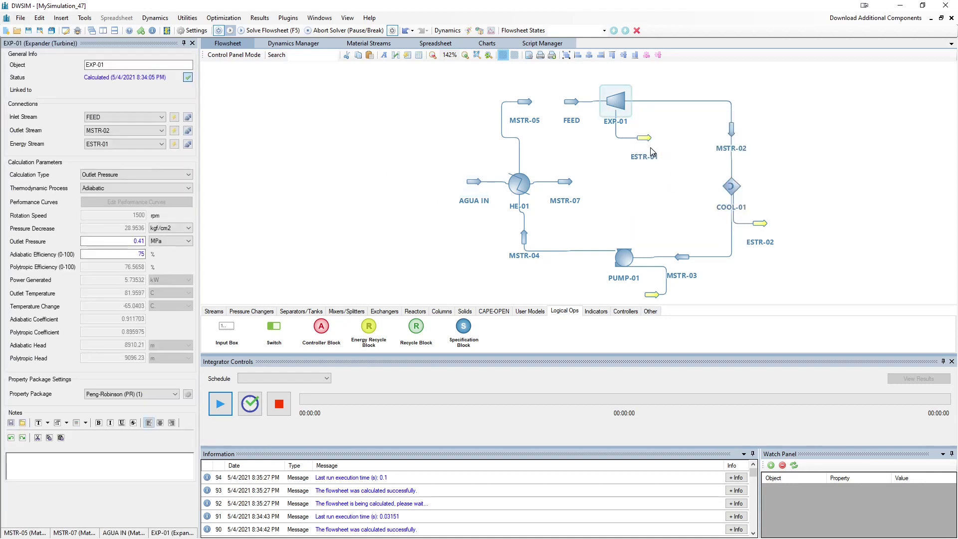
click(645, 138)
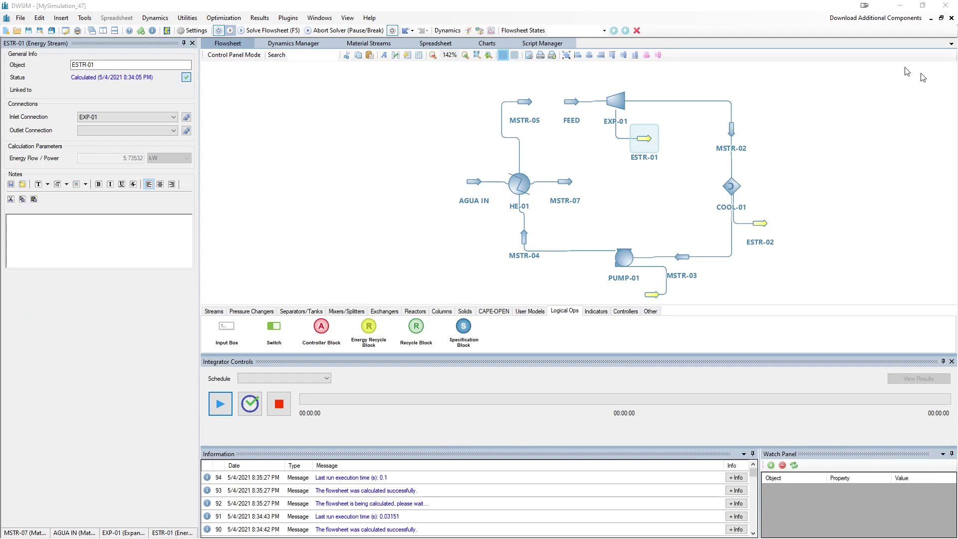
click(617, 108)
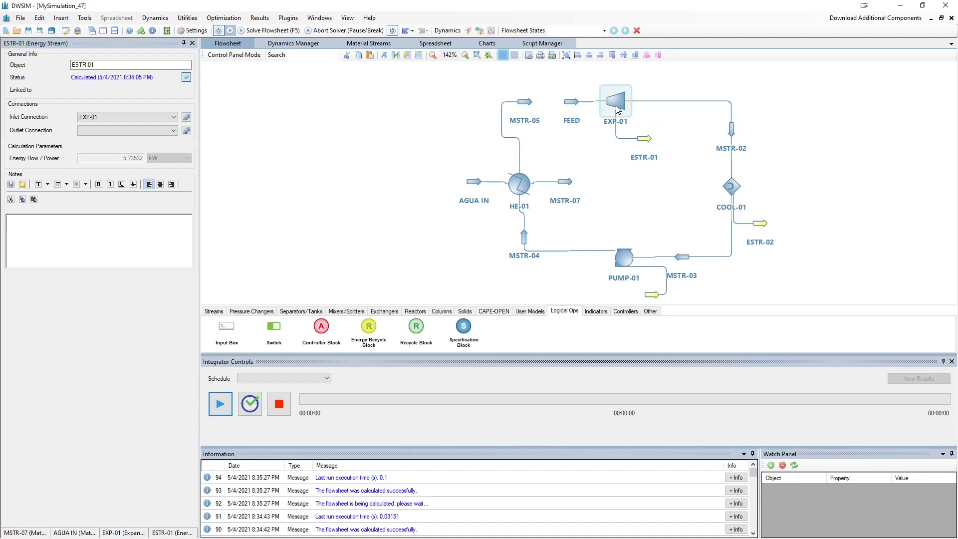
click(573, 103)
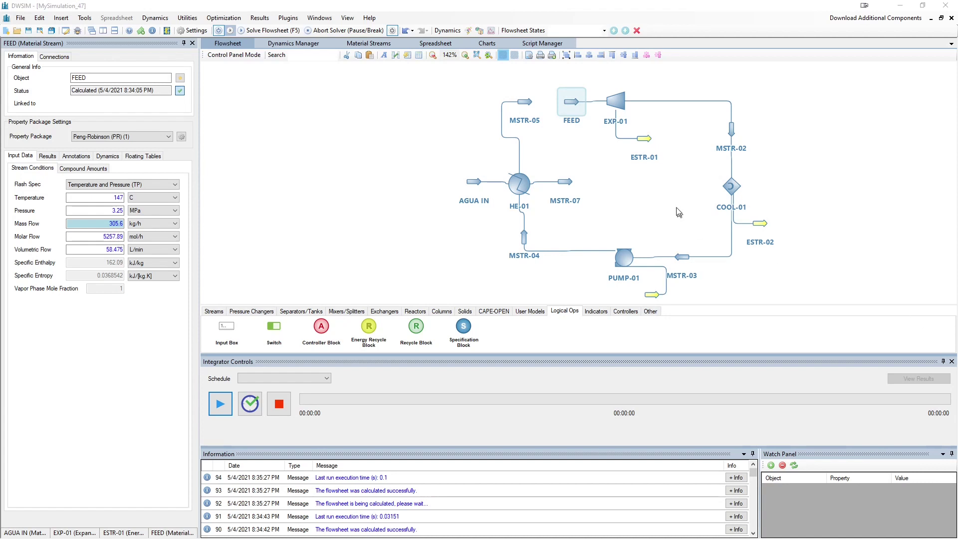
click(570, 135)
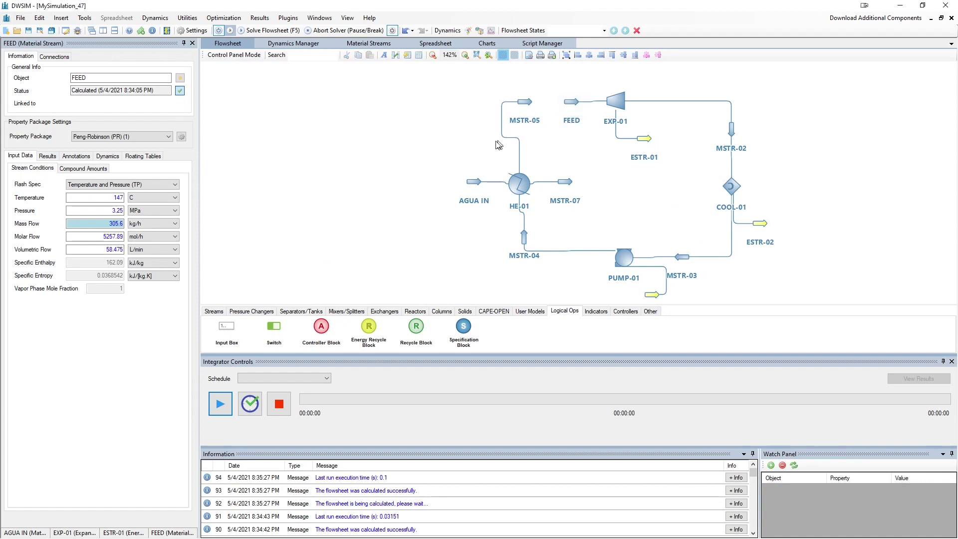
Step: Place a Recycle Block between MSTR-05 and FEED, and shift MSTR-05 slightly away from the block
drag(408, 328, 545, 109)
click(544, 109)
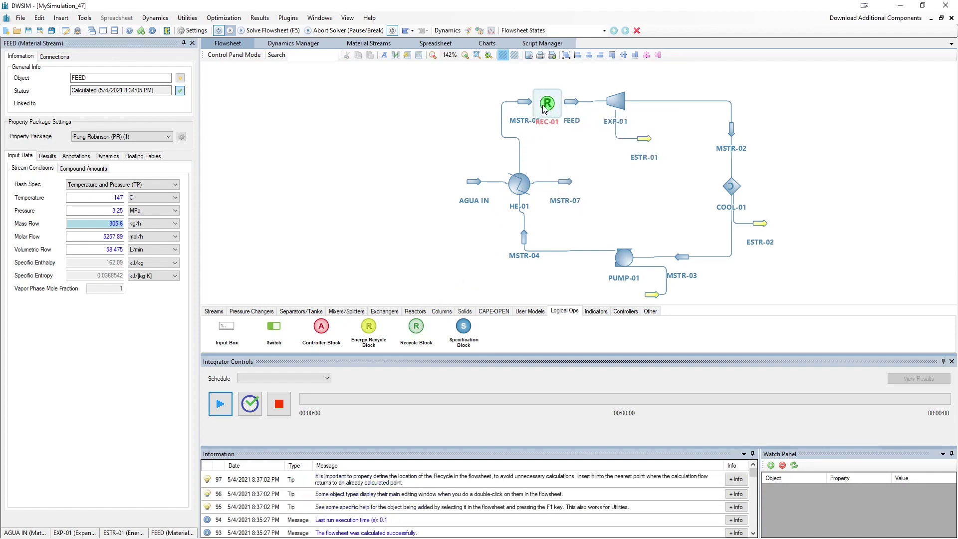
click(88, 116)
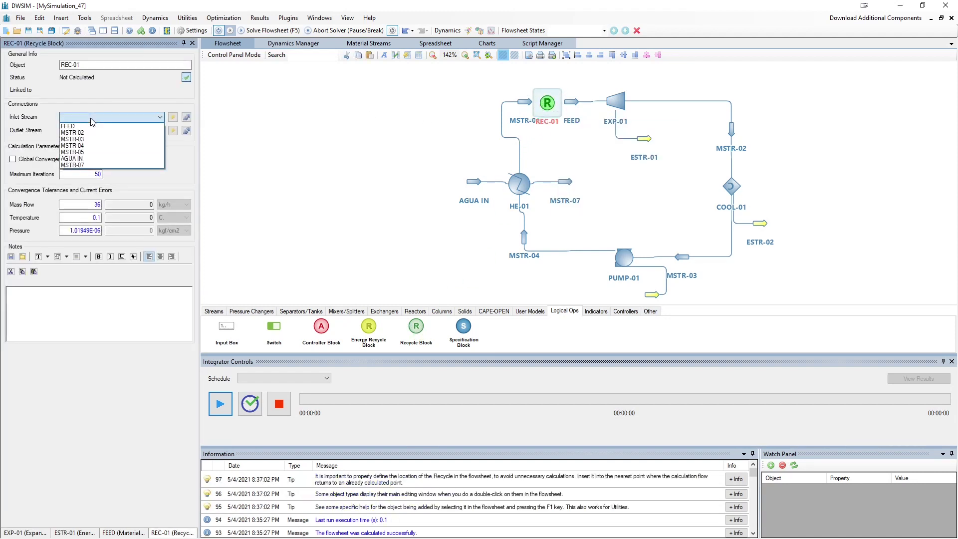
click(524, 106)
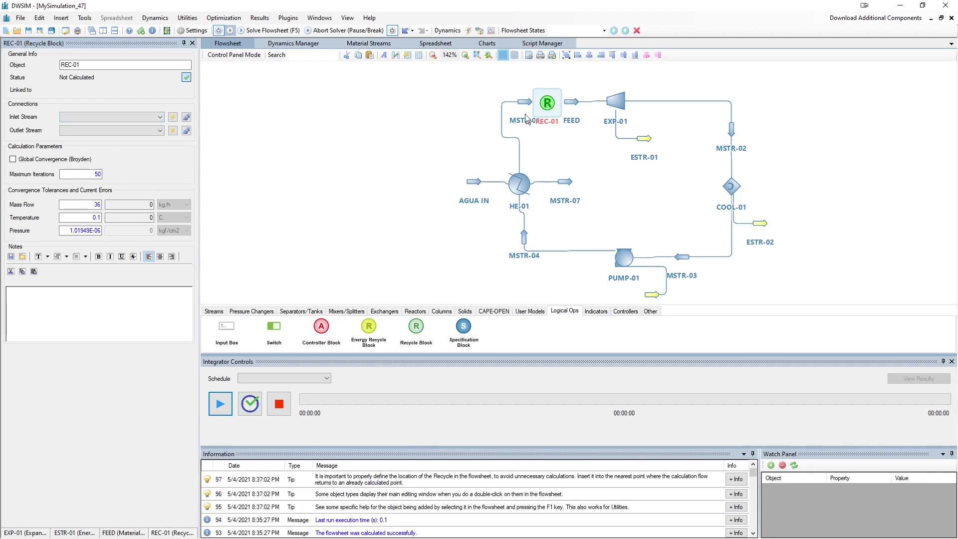
drag(523, 106, 517, 106)
Step: Connect MSTR-05 as the inlet stream and FEED as the outlet stream of recycle block REC-01
click(547, 103)
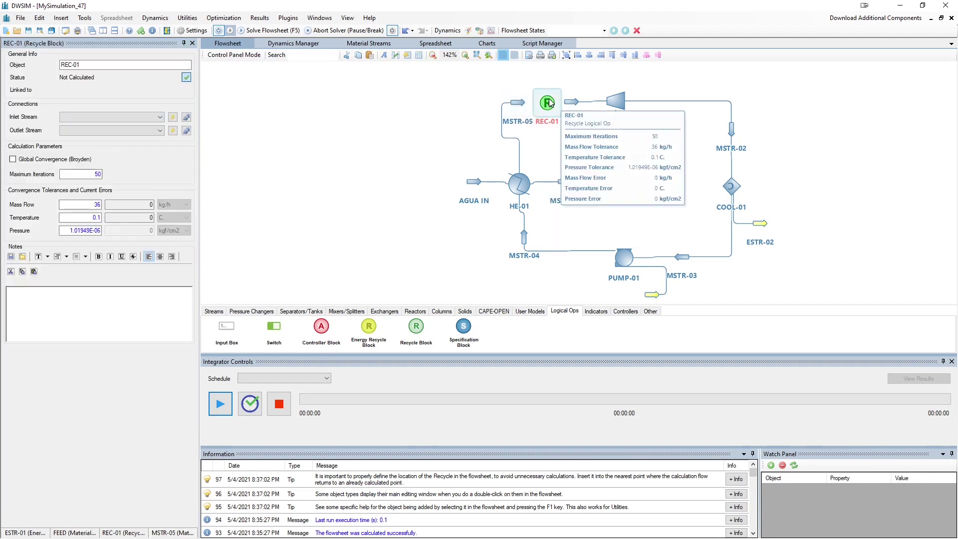
click(139, 117)
click(110, 152)
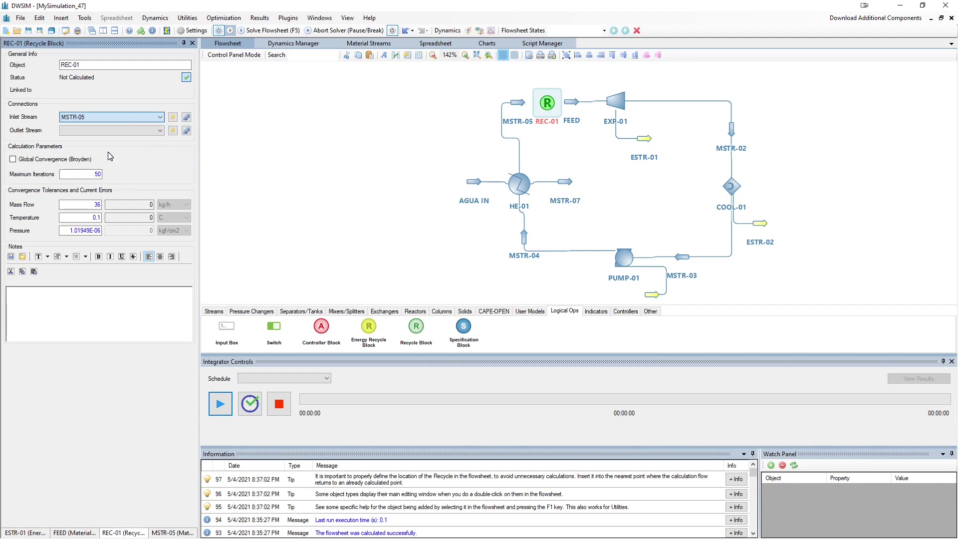
click(139, 132)
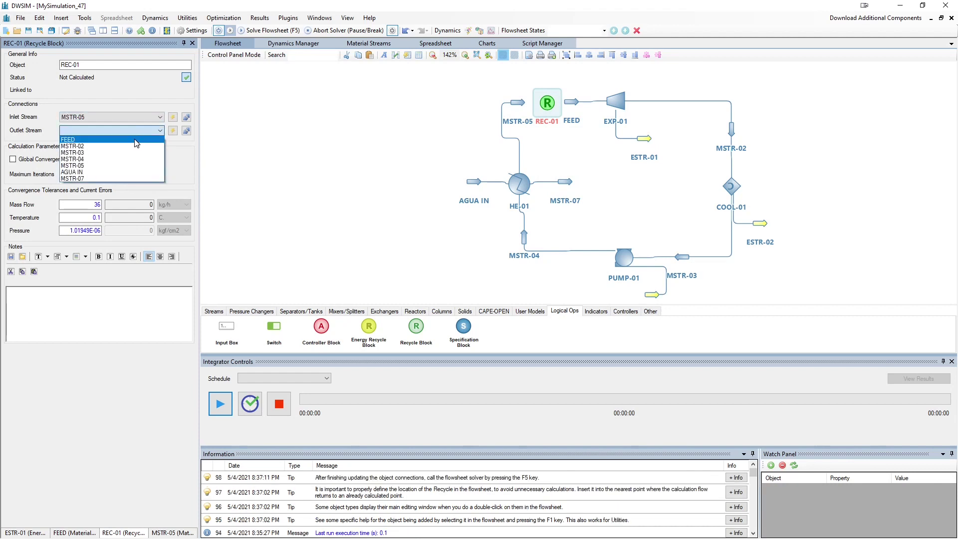
click(136, 141)
Step: Solve the flowsheet with the closed loop and check FEED and the expander EXP-01
click(250, 31)
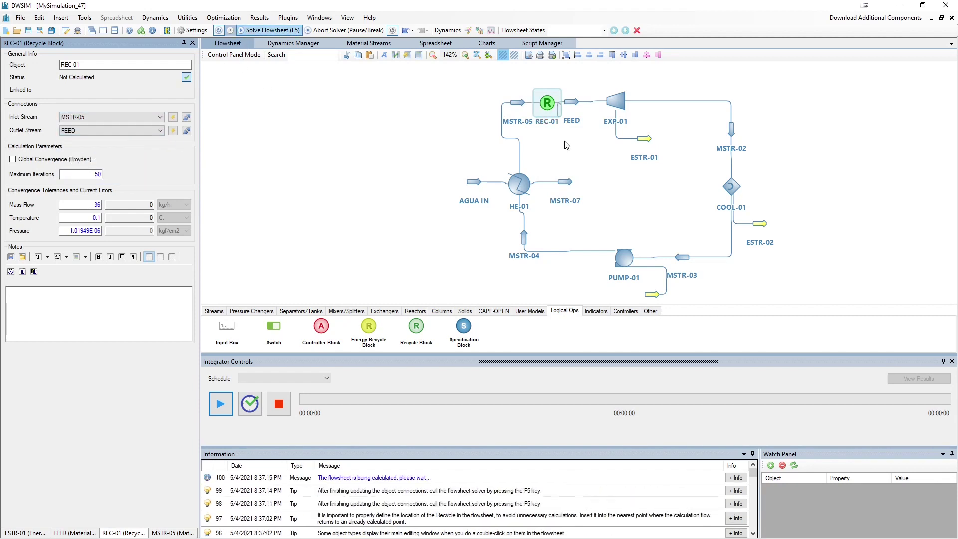
click(576, 102)
click(623, 101)
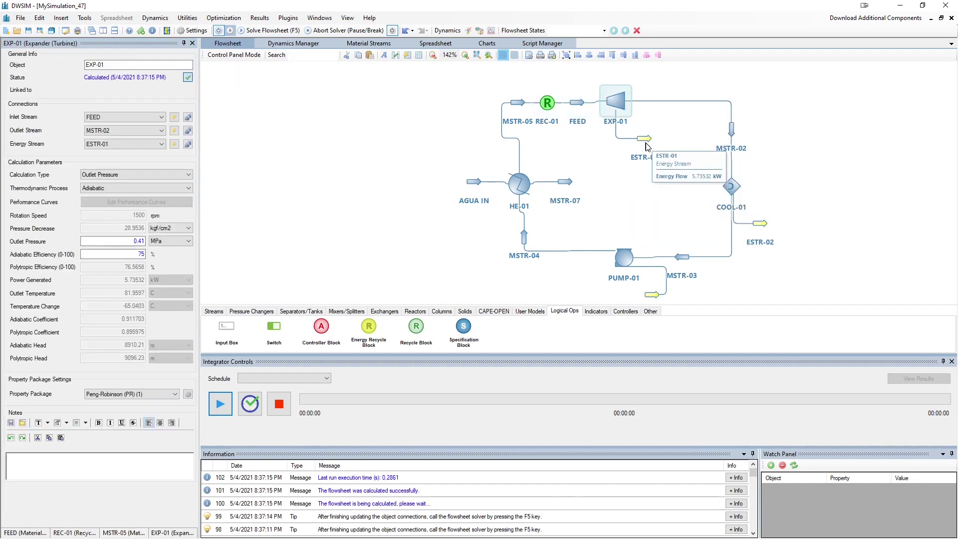
Step: Review the solved cycle's MSTR-02, expander EXP-01, FEED, pump energy stream ESTR-03 and pump inlet MSTR-03
click(732, 132)
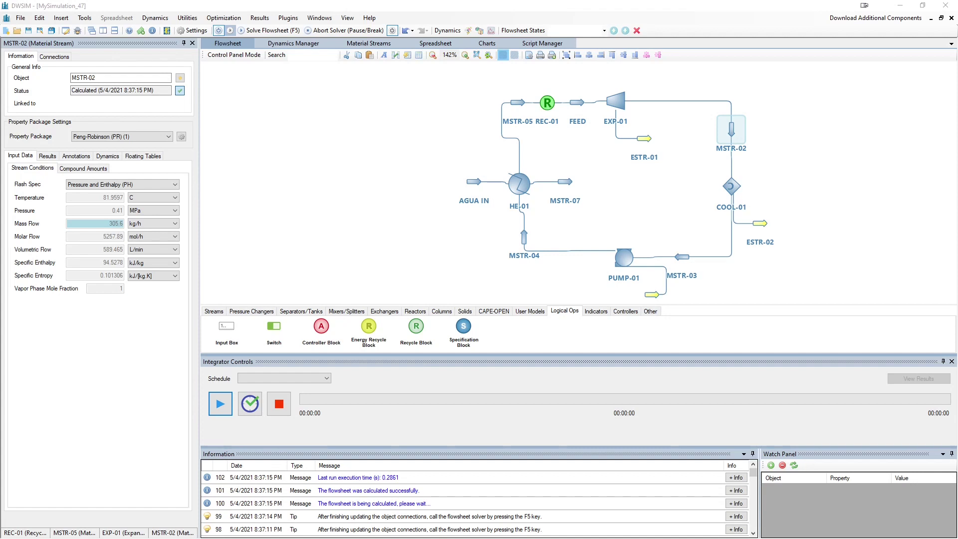
click(768, 199)
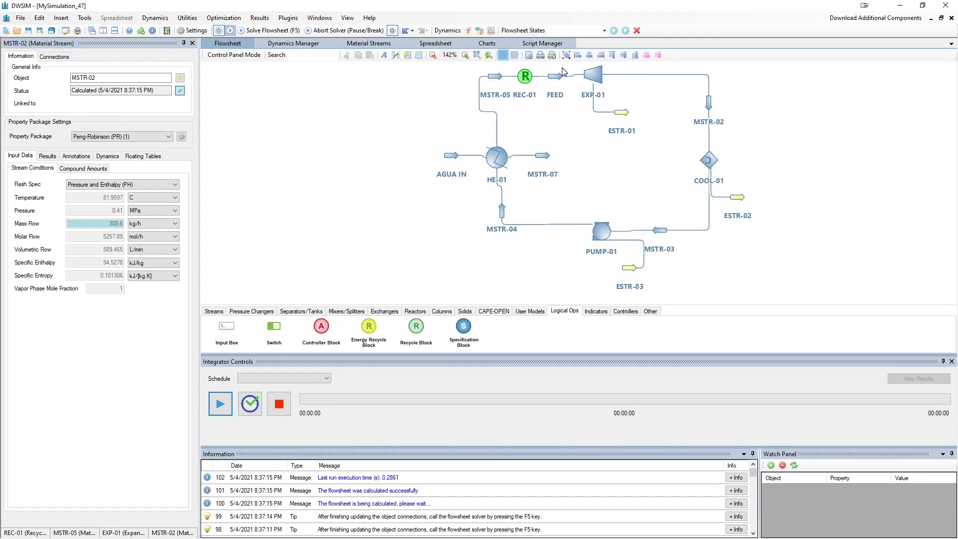
click(593, 76)
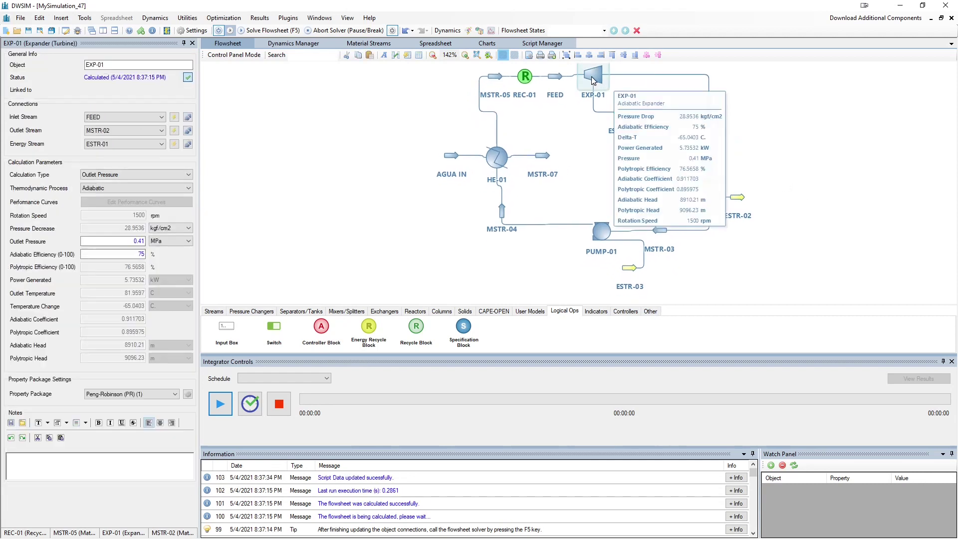
click(555, 77)
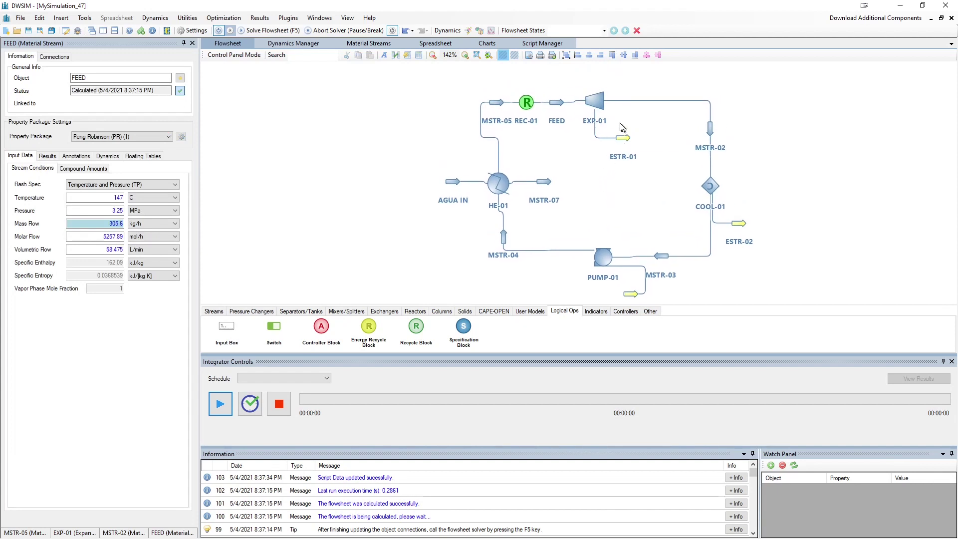
click(596, 103)
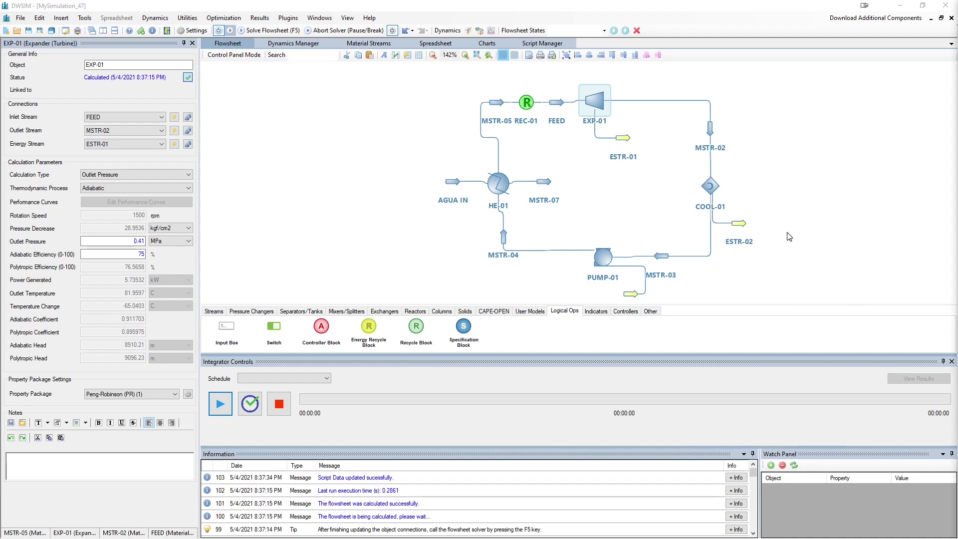
scroll(788, 234, down, 3)
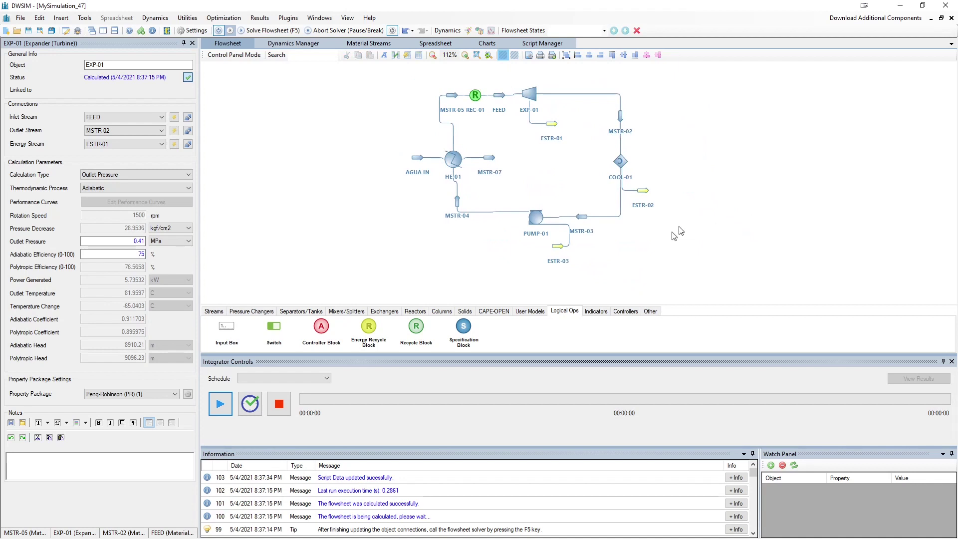
click(558, 252)
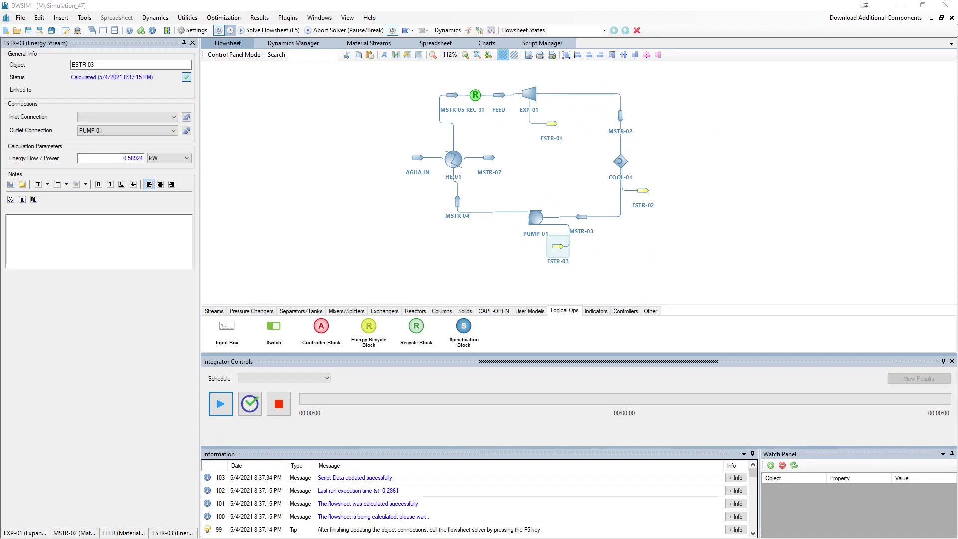
click(580, 220)
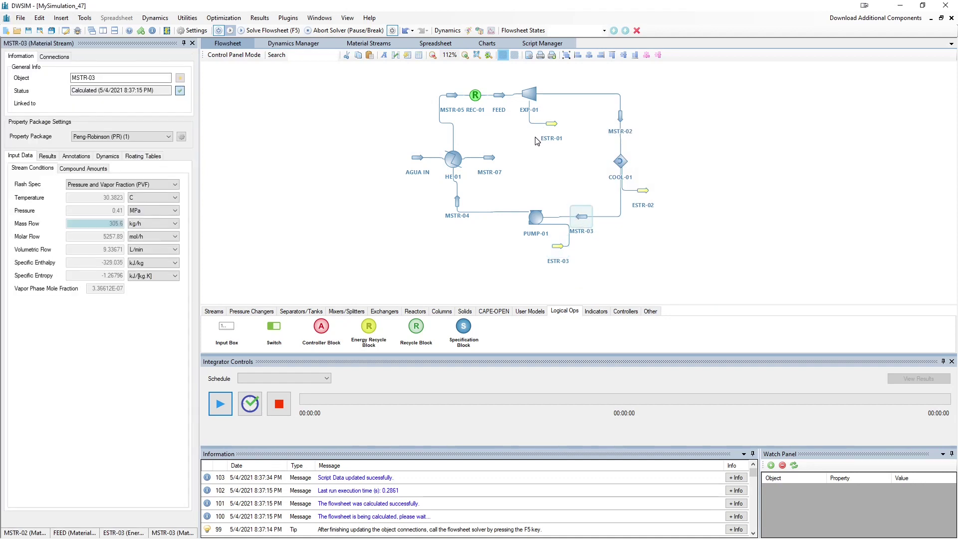
Step: Compare the stream conditions of FEED and MSTR-05 on both sides of recycle block REC-01
drag(537, 141, 558, 164)
click(517, 121)
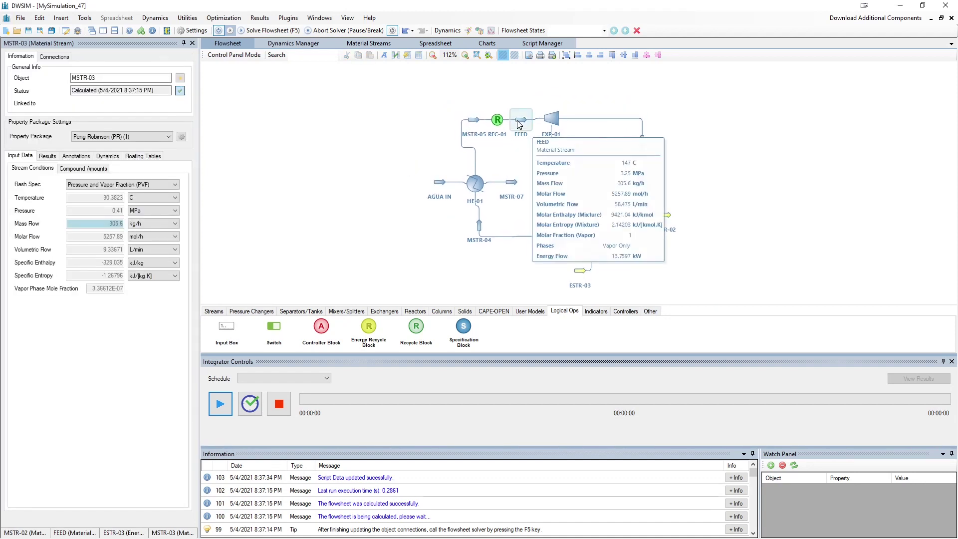
click(474, 122)
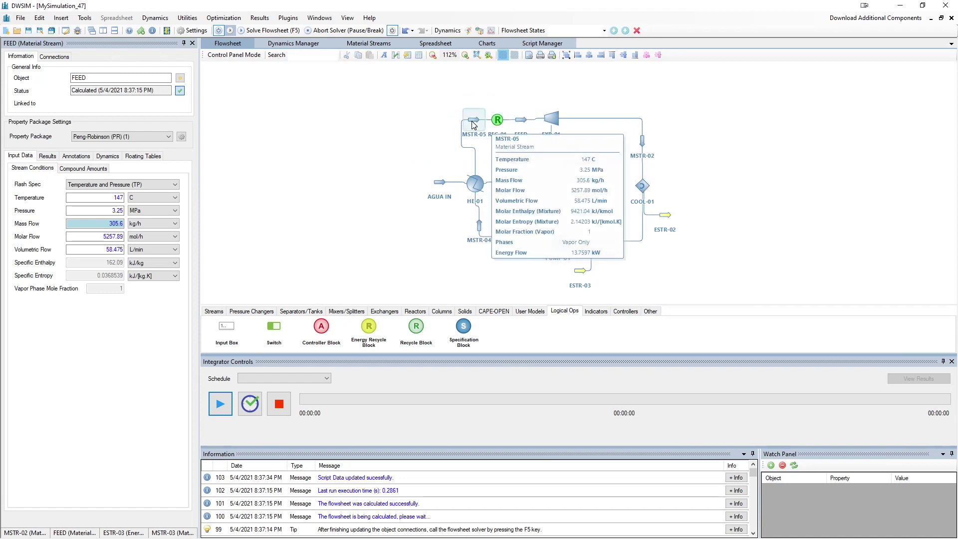
click(522, 121)
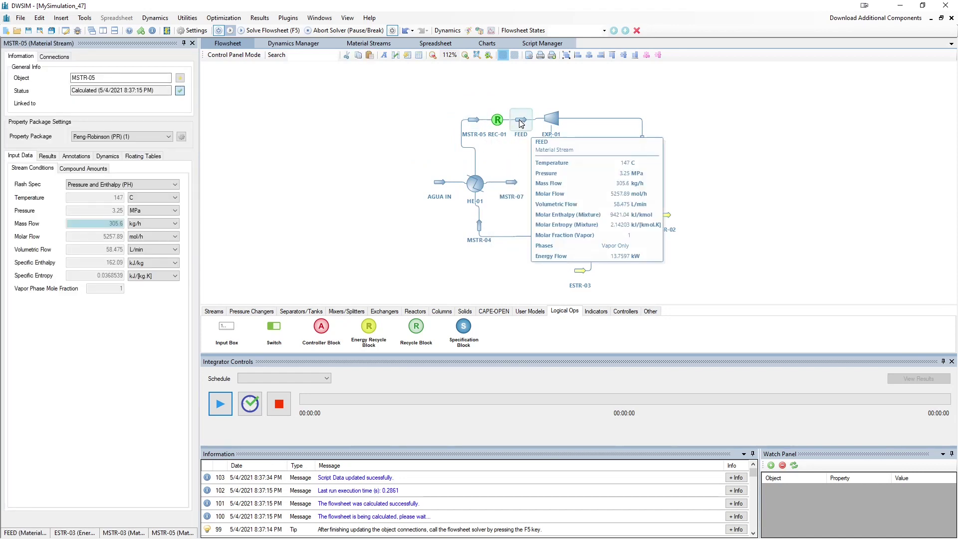
click(472, 123)
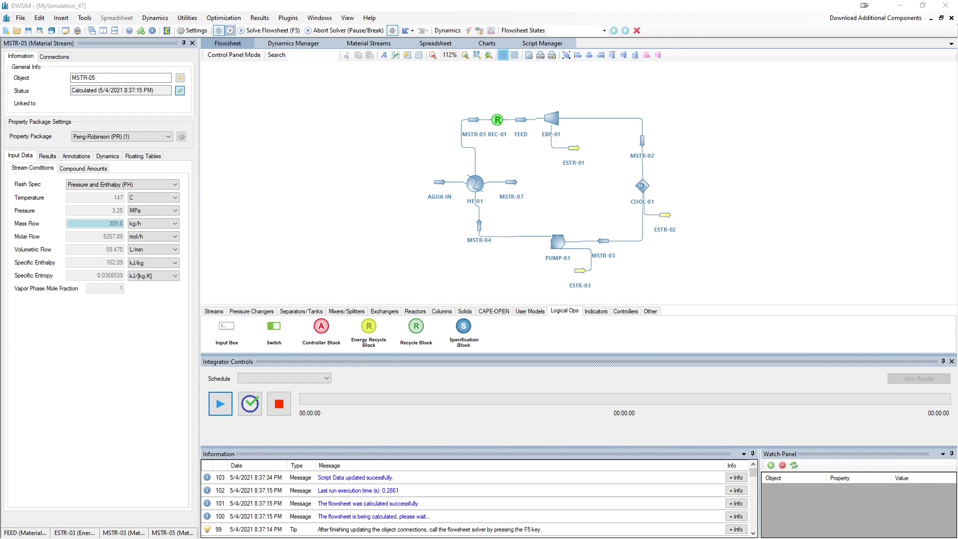
Step: Change the mass flow rate unit of the Refrigeration system of units to kg/s in the simulation settings
click(192, 30)
drag(479, 127, 200, 88)
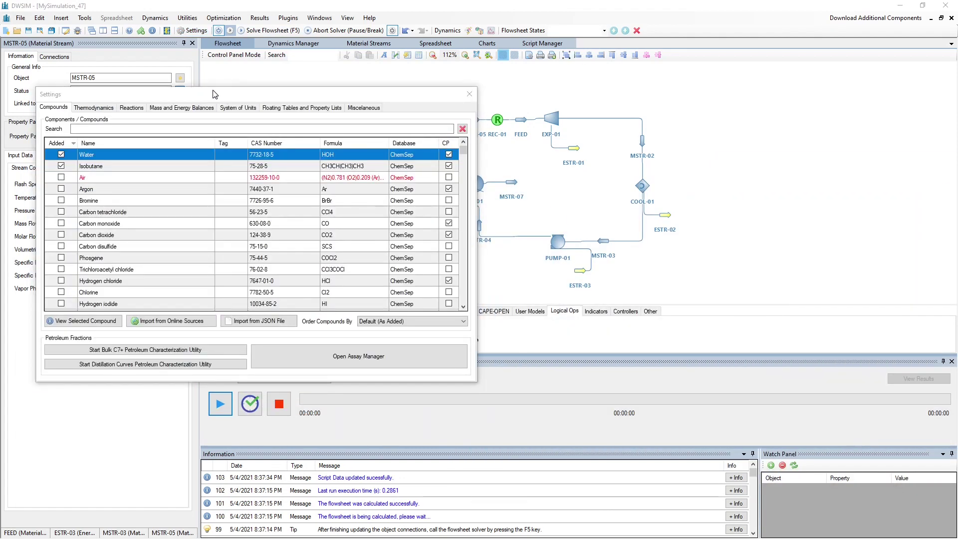
drag(270, 91, 380, 86)
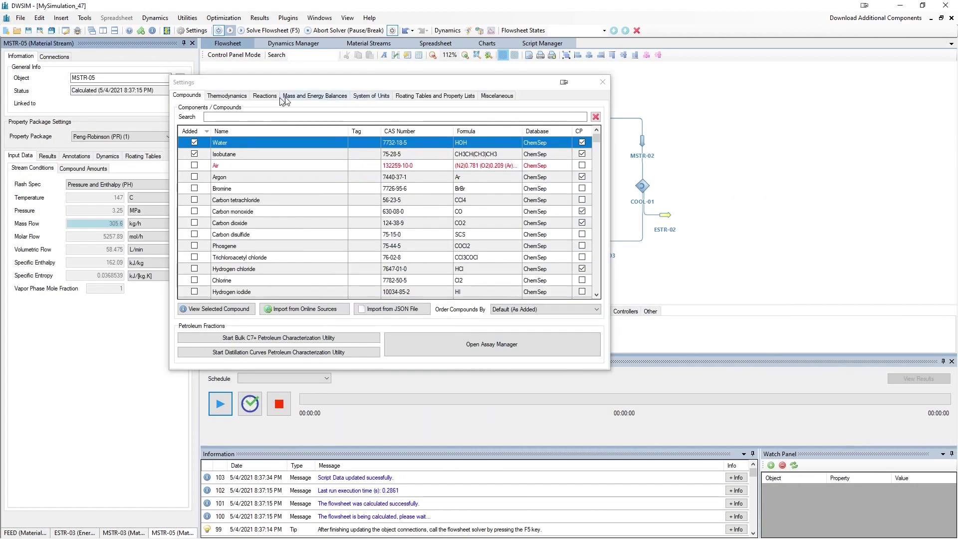
click(268, 97)
click(371, 95)
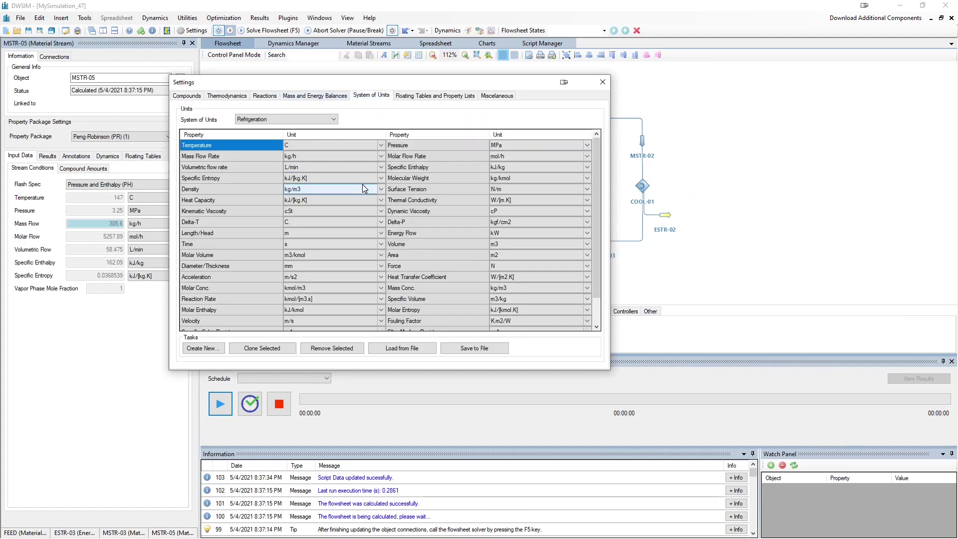
click(363, 160)
click(381, 157)
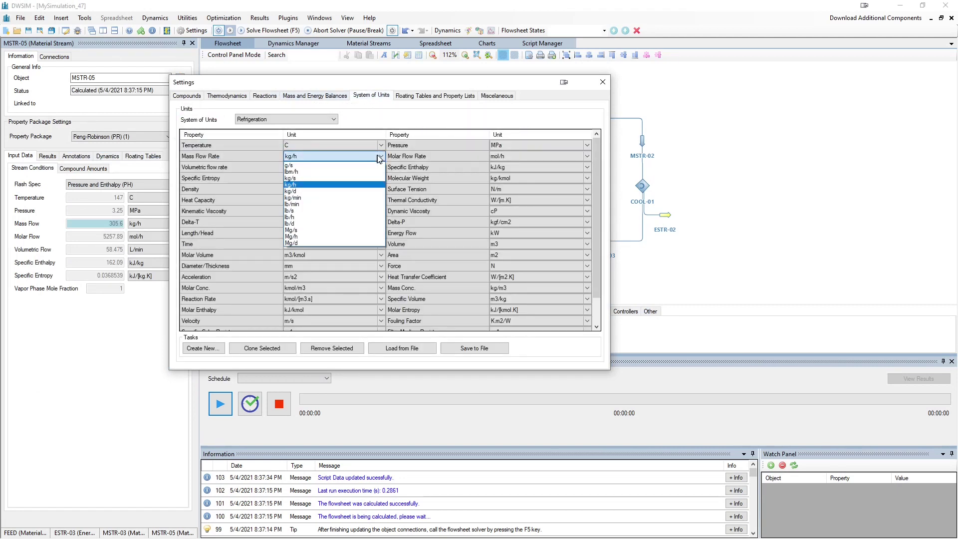
click(335, 179)
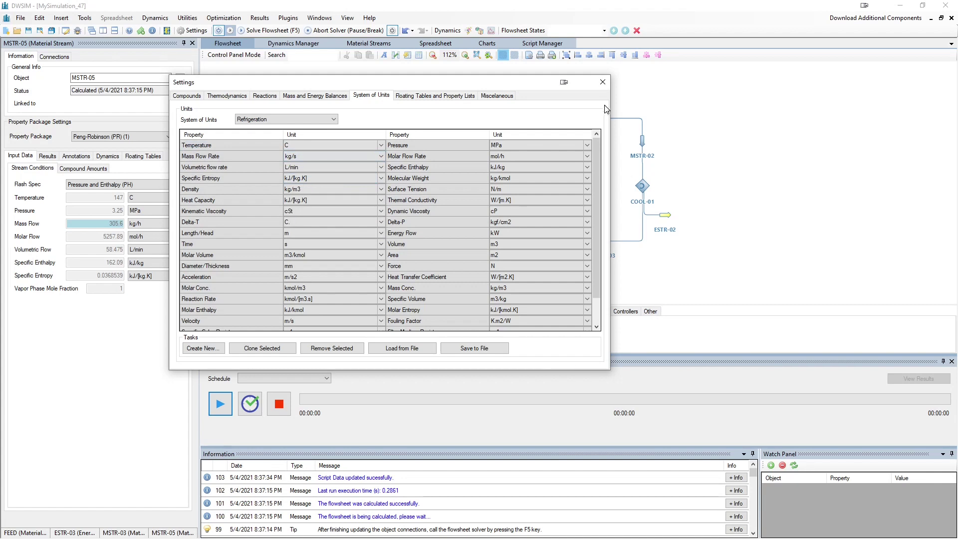
click(603, 82)
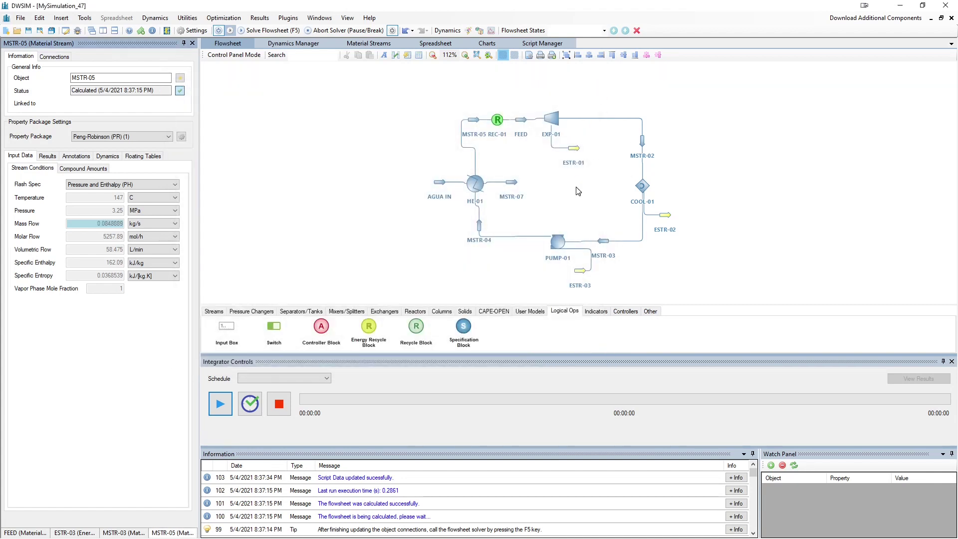
Step: Set the FEED stream's mass flow to 305.6 kg/s
click(521, 120)
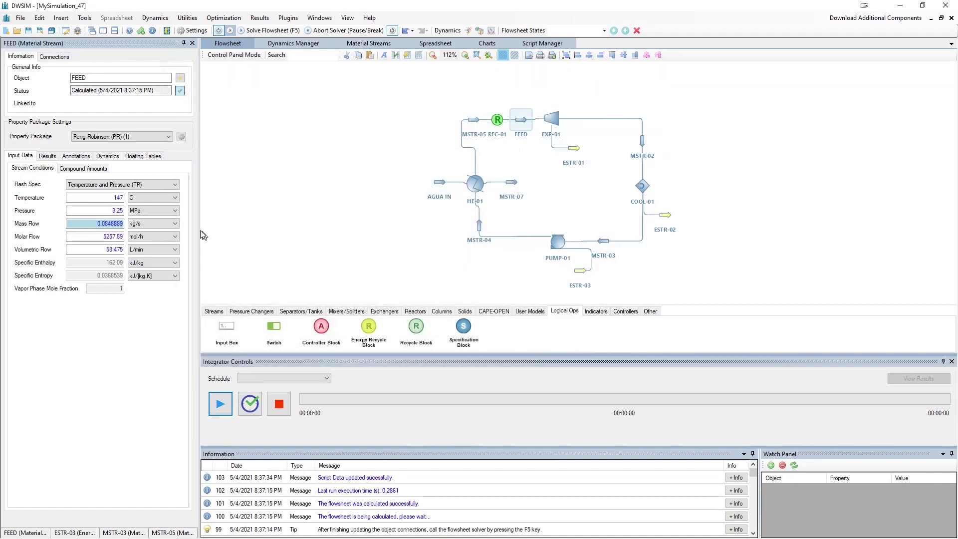
double_click(121, 225)
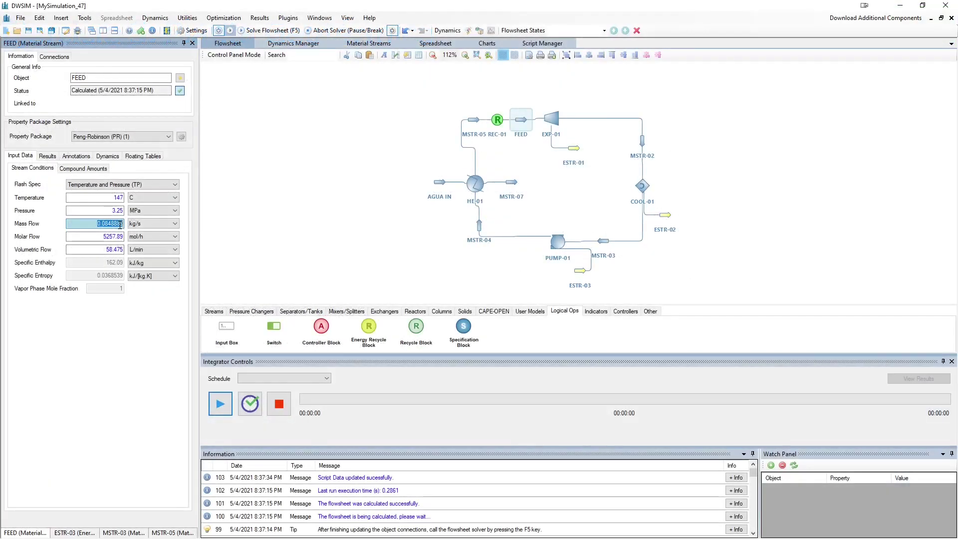
text(305.6)
key(Return)
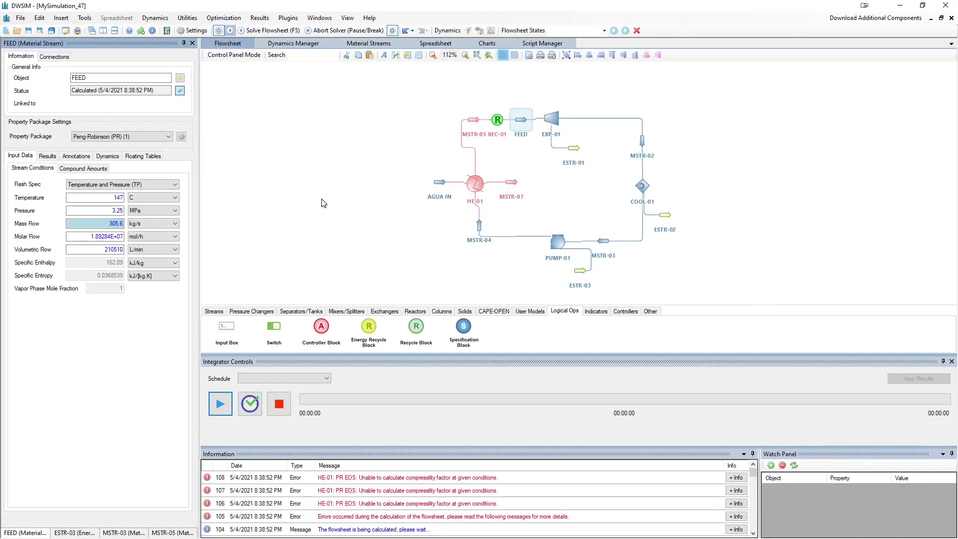
Step: Check the mass flow of AGUA IN and delete recycle block REC-01 between MSTR-05 and FEED
click(440, 182)
click(109, 225)
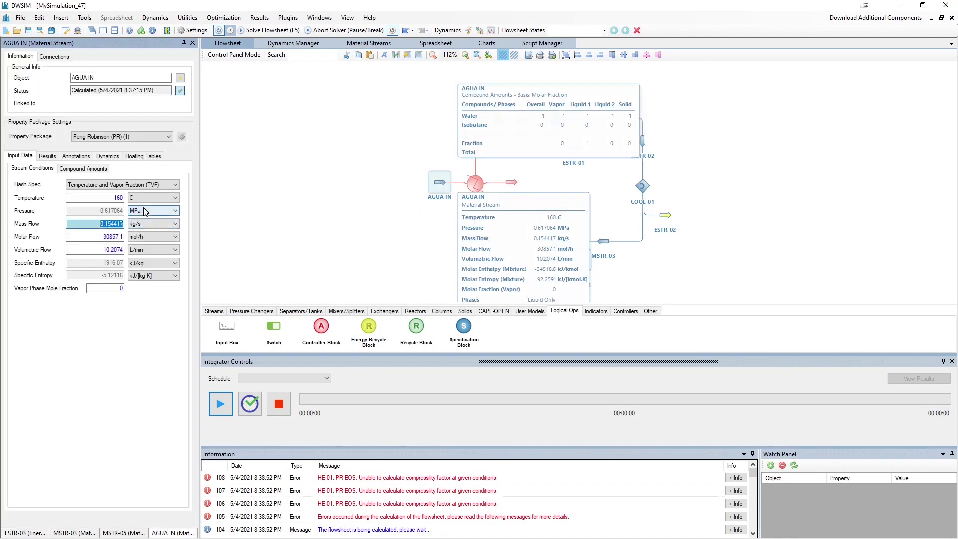
click(501, 129)
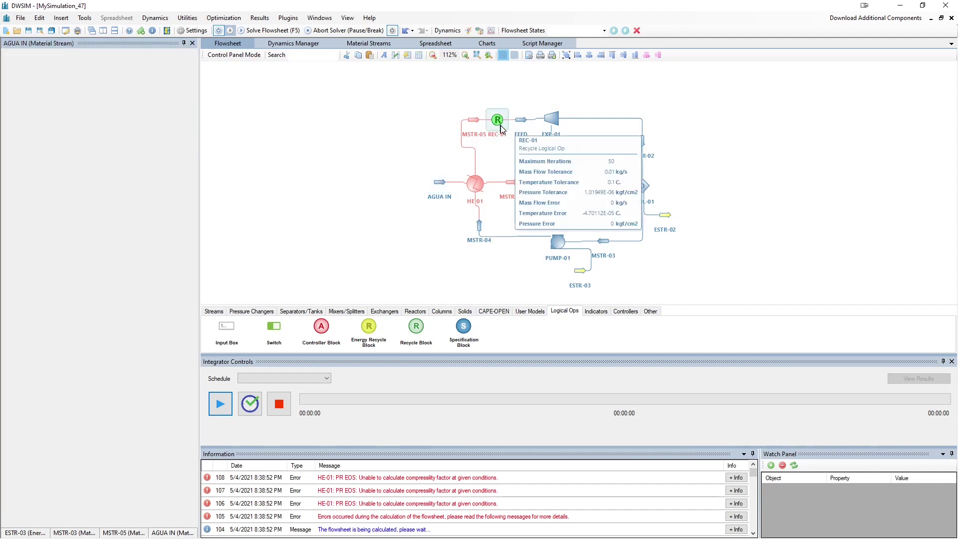
Step: Set the mass flow of AGUA IN to 555.9 kg/s and check the exchanger outlet stream MSTR-05
click(440, 186)
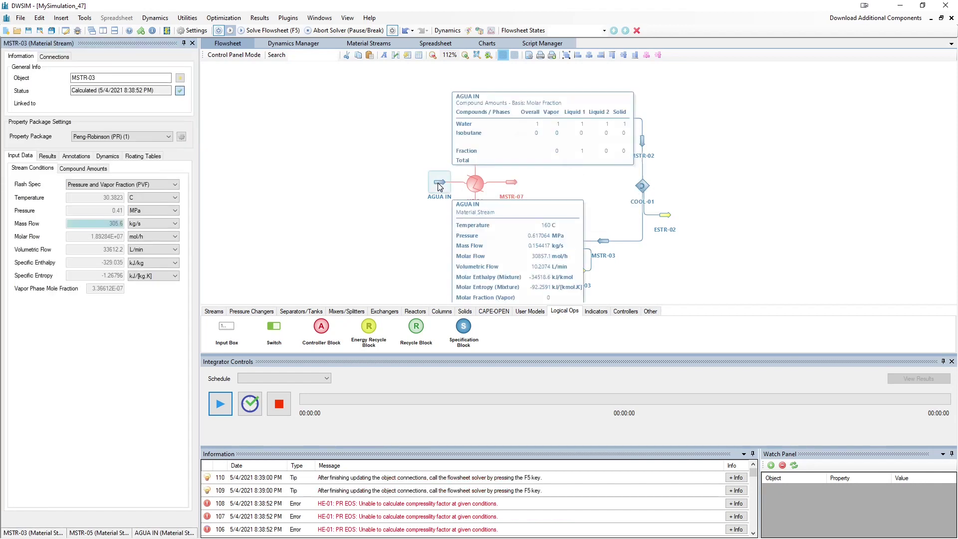
double_click(107, 223)
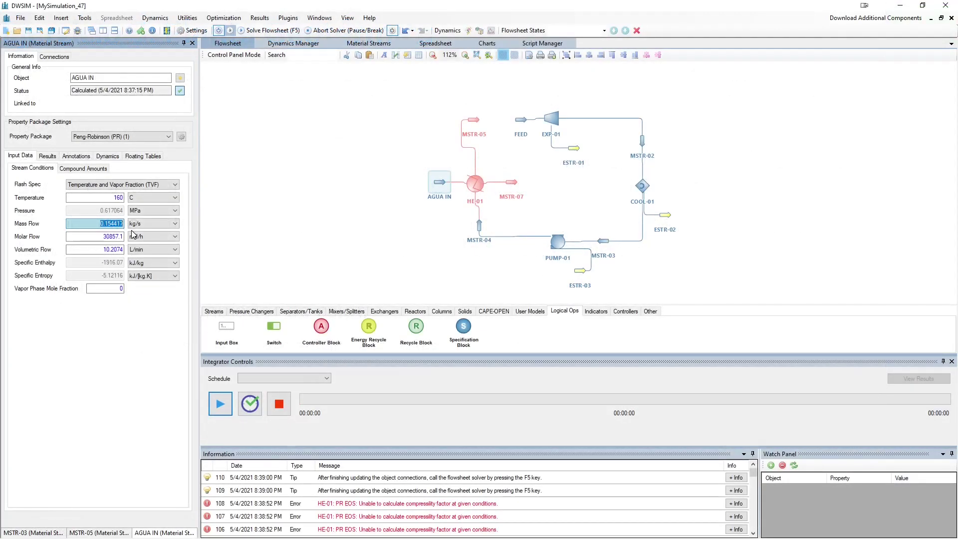
text(555.9)
key(Return)
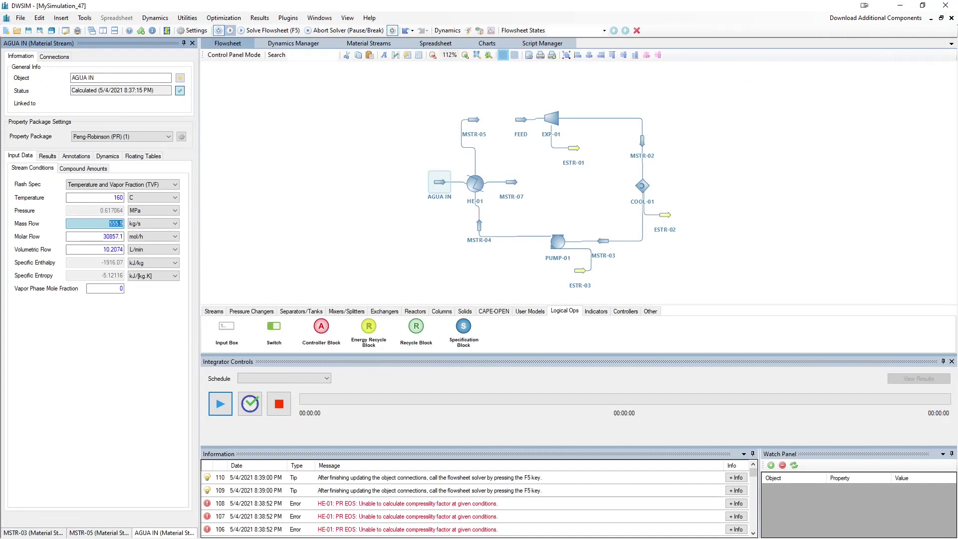
click(474, 122)
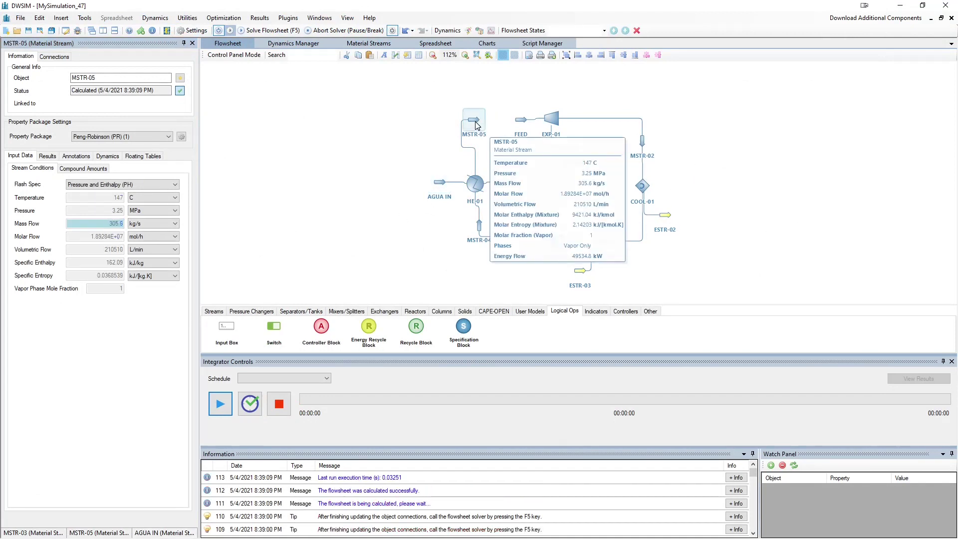
Step: Place a new Recycle Block between MSTR-05 and FEED, with MSTR-05 as its inlet stream and FEED as its outlet stream
drag(418, 327, 500, 123)
click(500, 123)
click(118, 117)
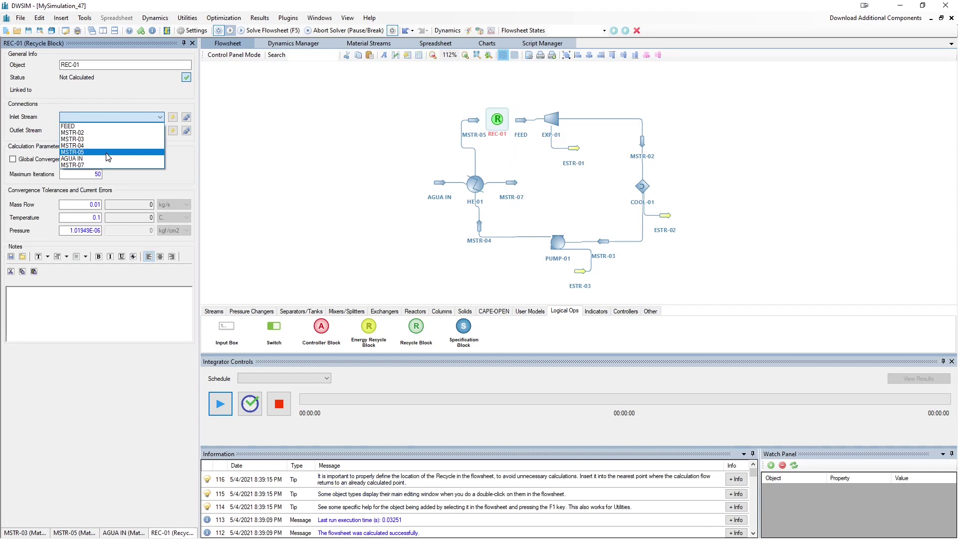
click(110, 152)
click(112, 130)
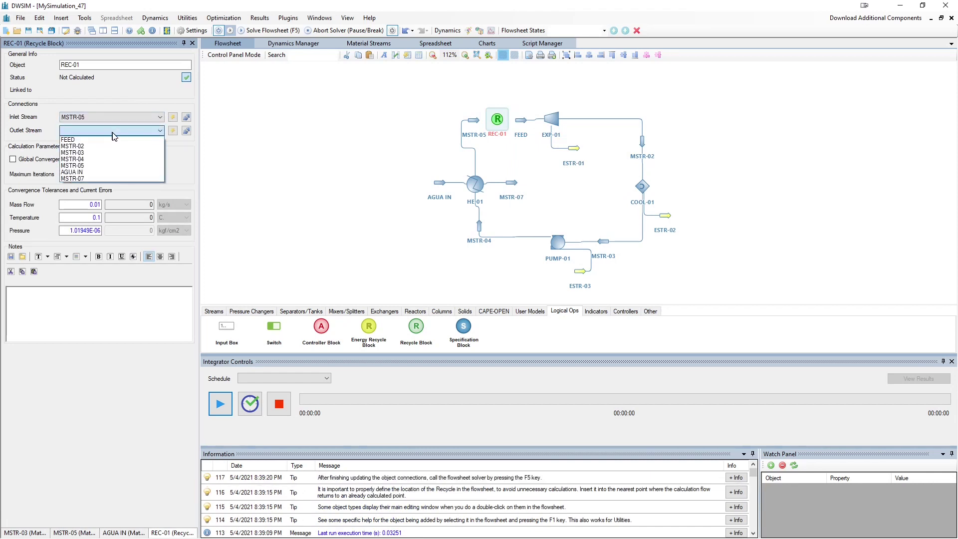
click(114, 140)
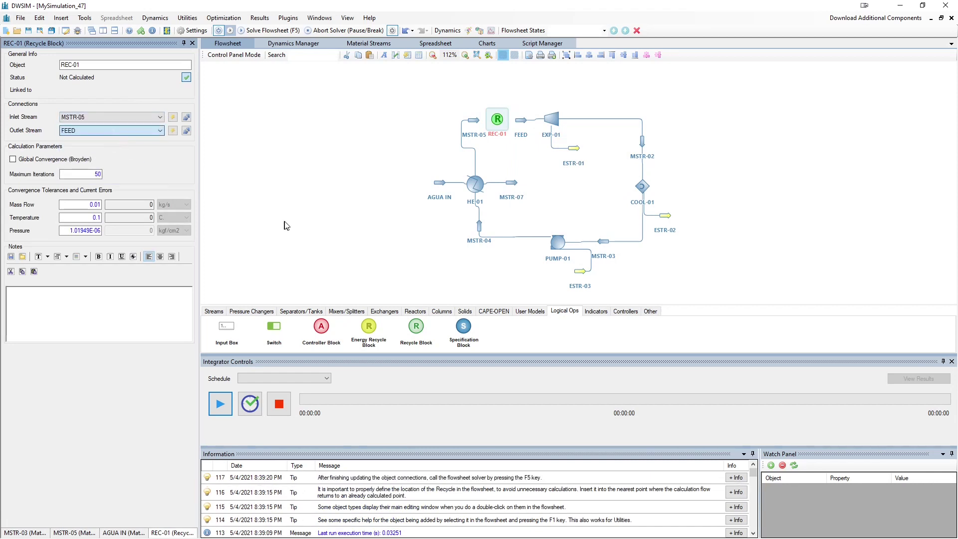
Step: Solve the flowsheet and check the expander energy stream ESTR-01 and the water streams AGUA IN and MSTR-07
click(273, 32)
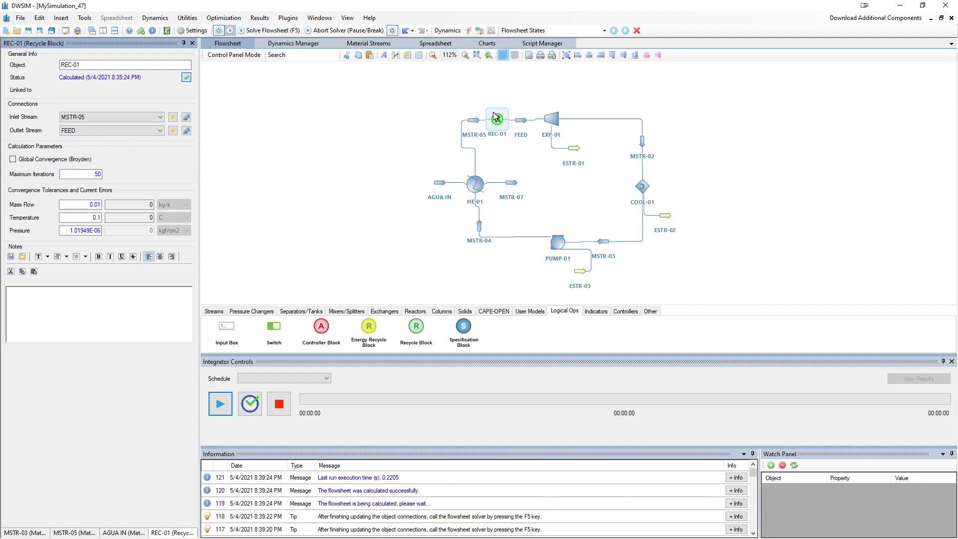
click(582, 151)
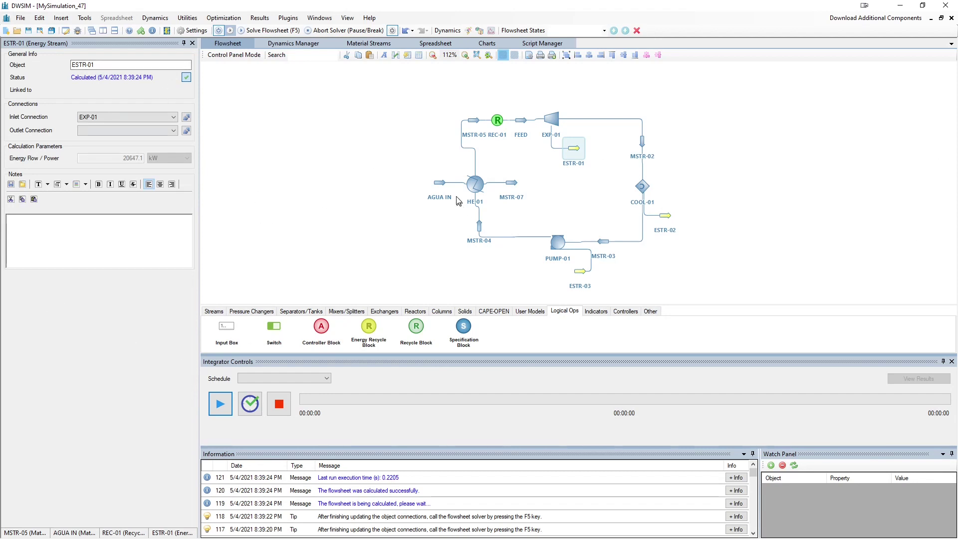
click(441, 181)
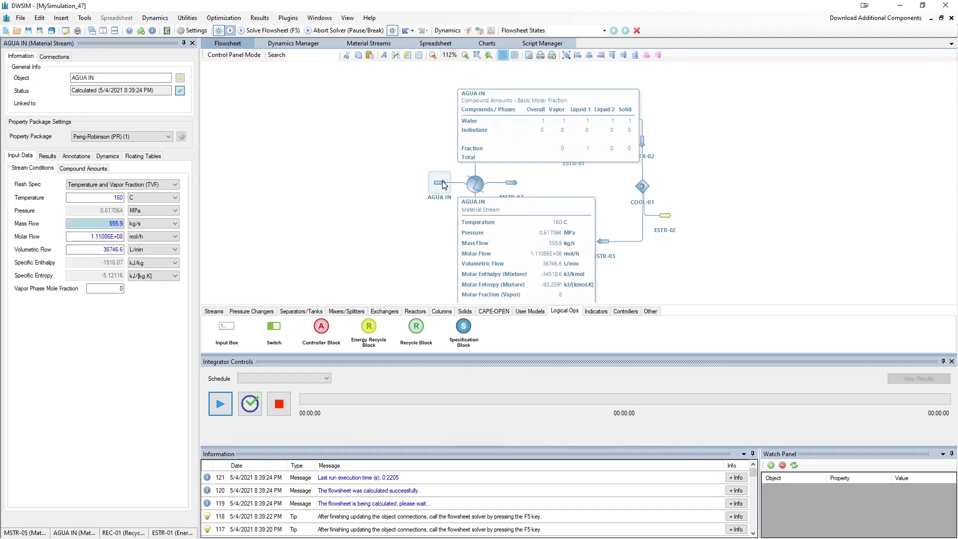
click(512, 186)
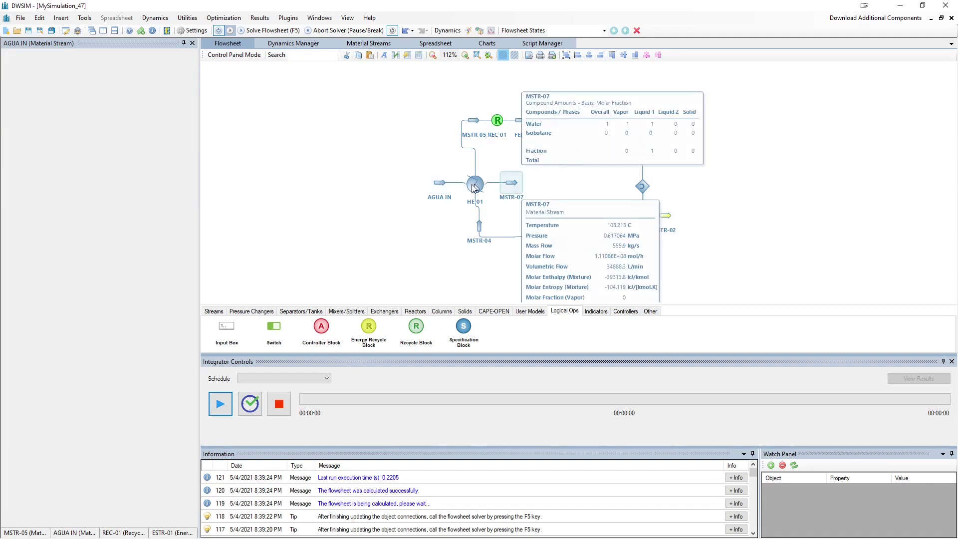
click(438, 187)
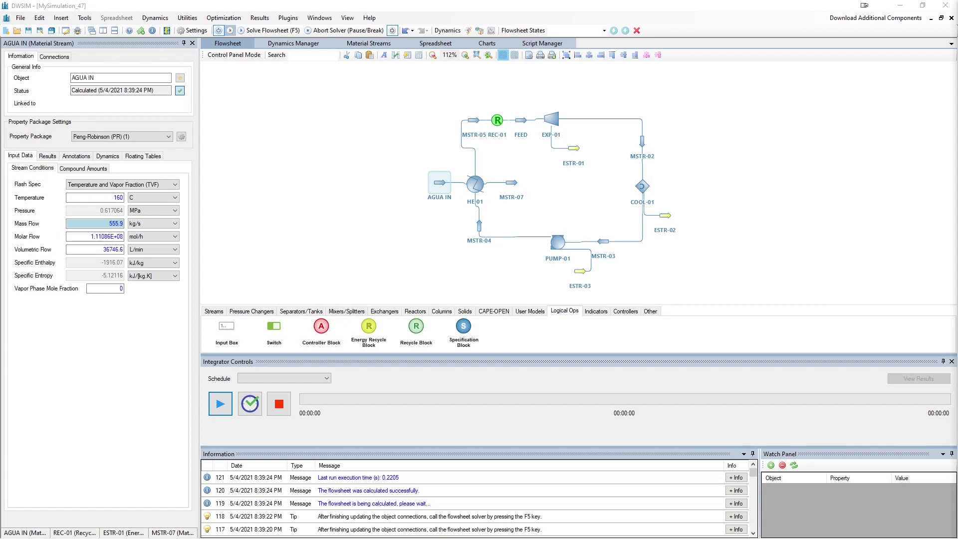
Step: Check the power of the expander energy stream ESTR-01
click(576, 149)
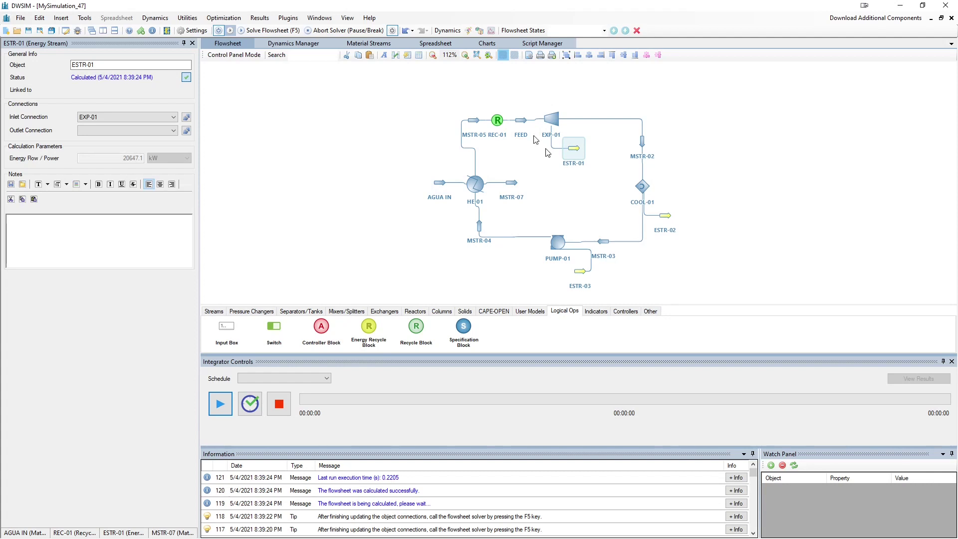
click(753, 175)
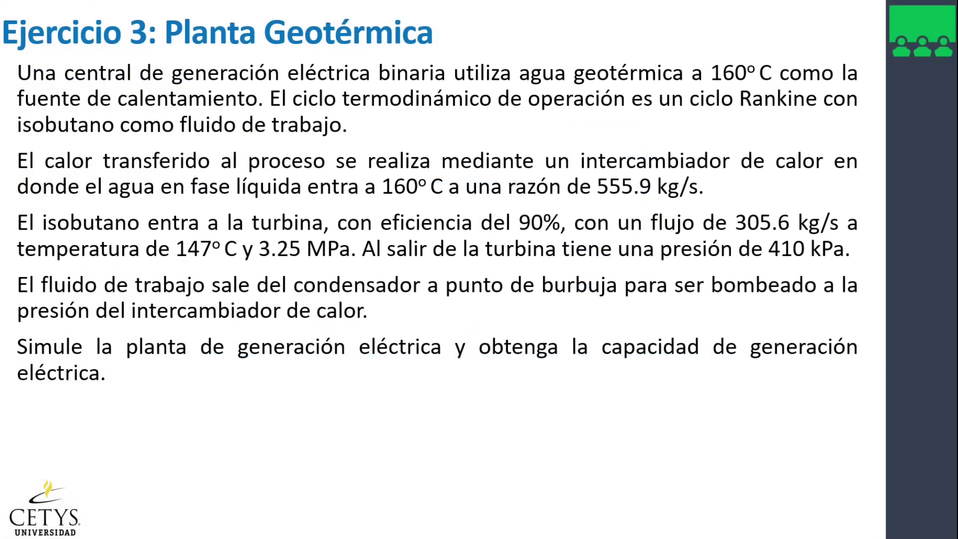
click(741, 253)
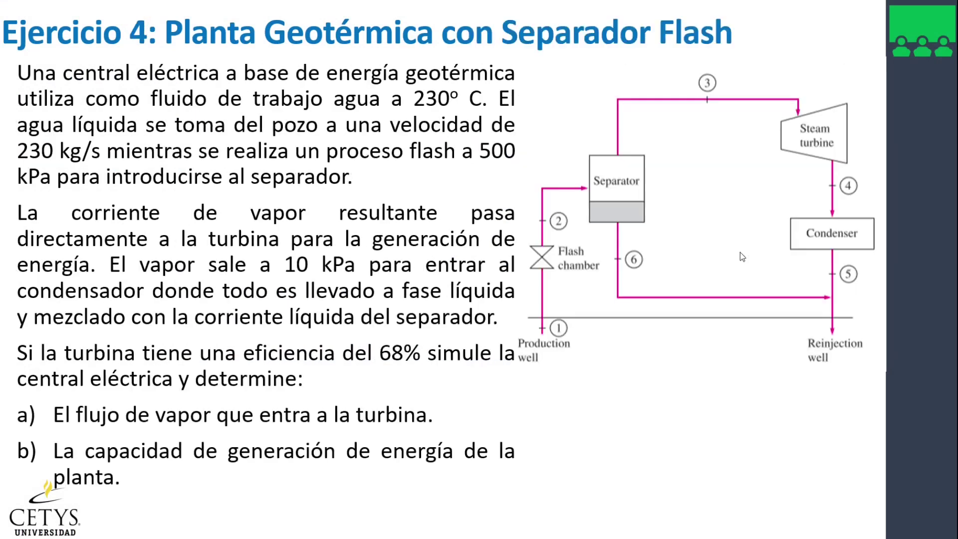
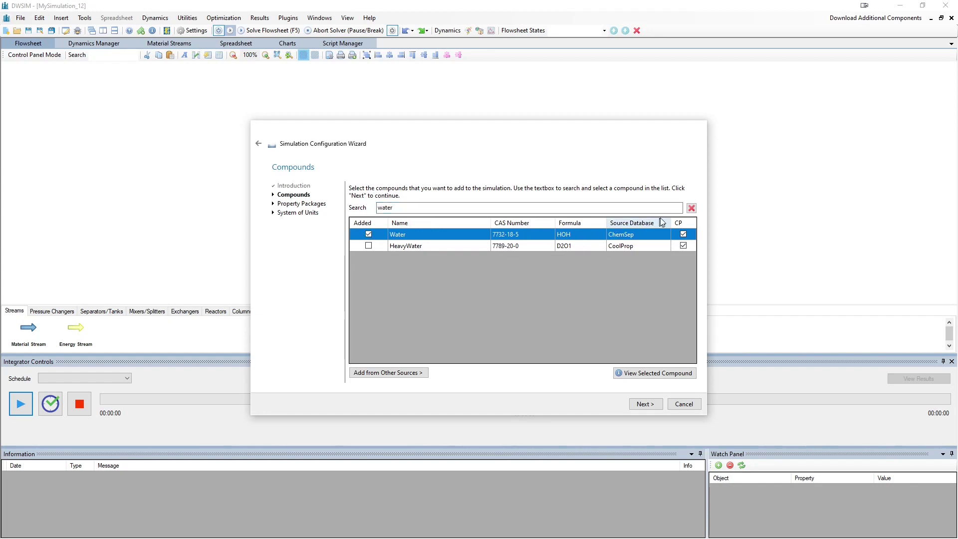
Step: Clear the compound search, remove Air so that only Water is selected, and continue to the property packages
click(691, 208)
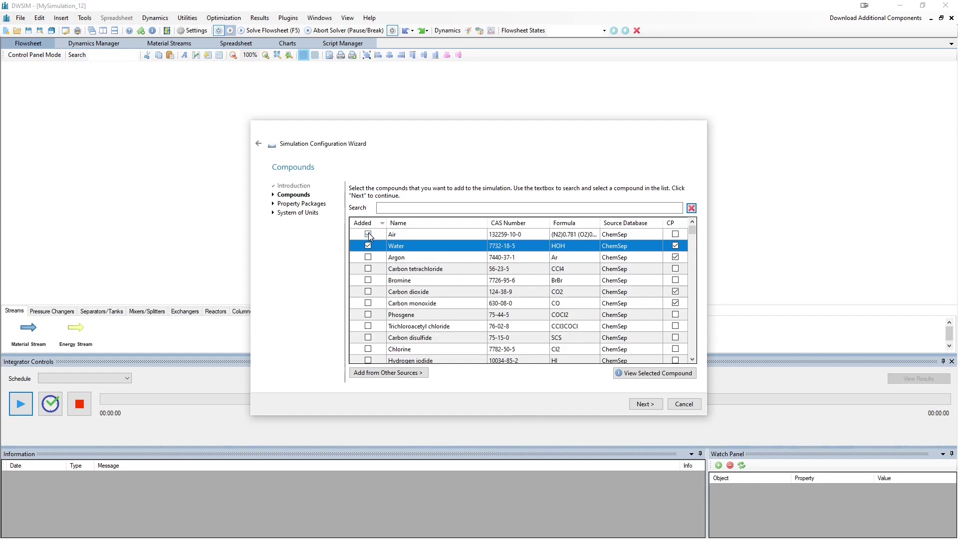
click(368, 234)
click(637, 405)
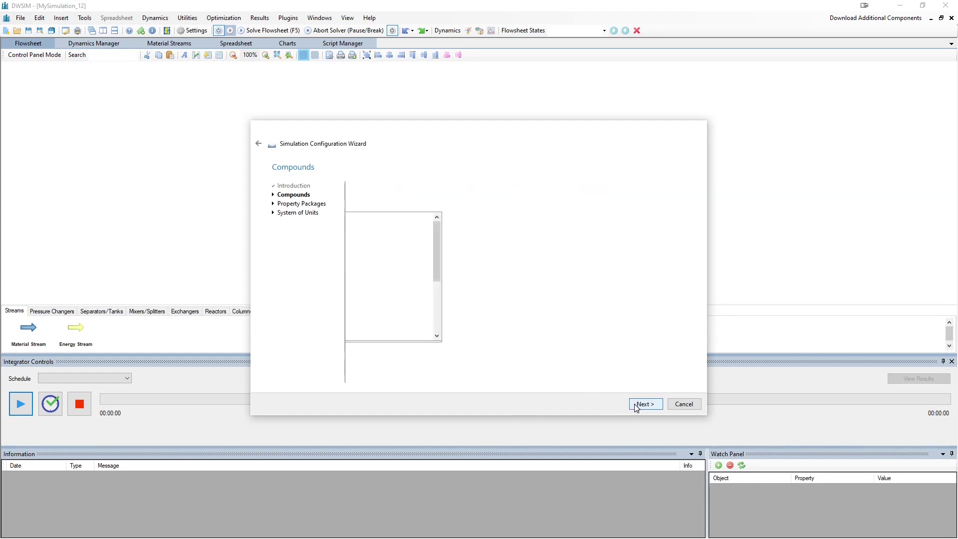
Step: Add the Peng-Robinson (PR) property package to the simulation and continue to the system of units
scroll(434, 299, down, 2)
click(439, 322)
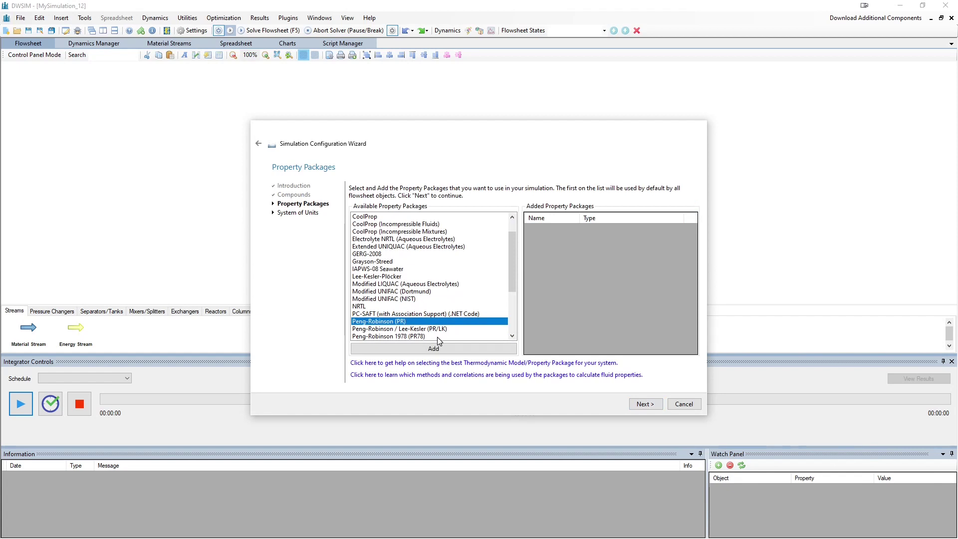
click(441, 348)
click(646, 404)
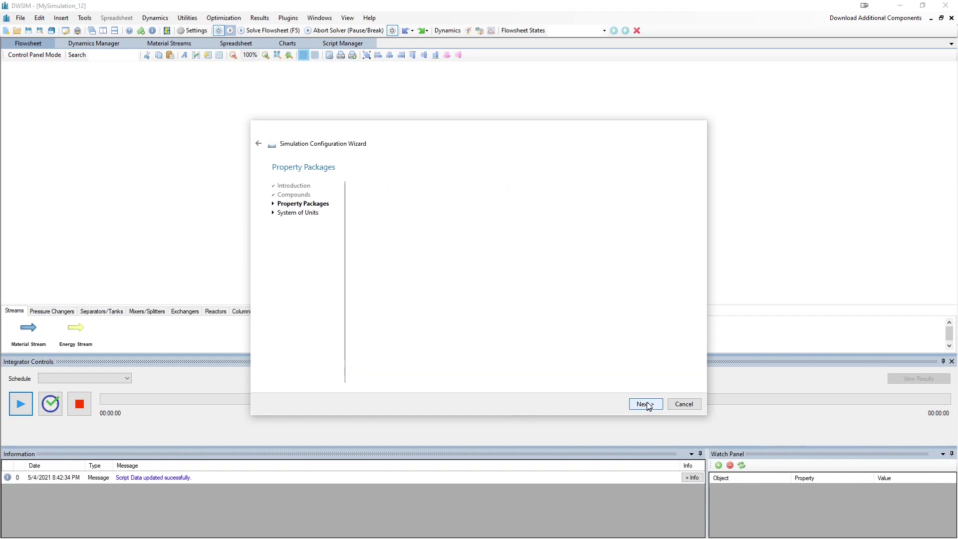
Step: Set the system of units to Refrigeration and finish the simulation configuration
click(502, 220)
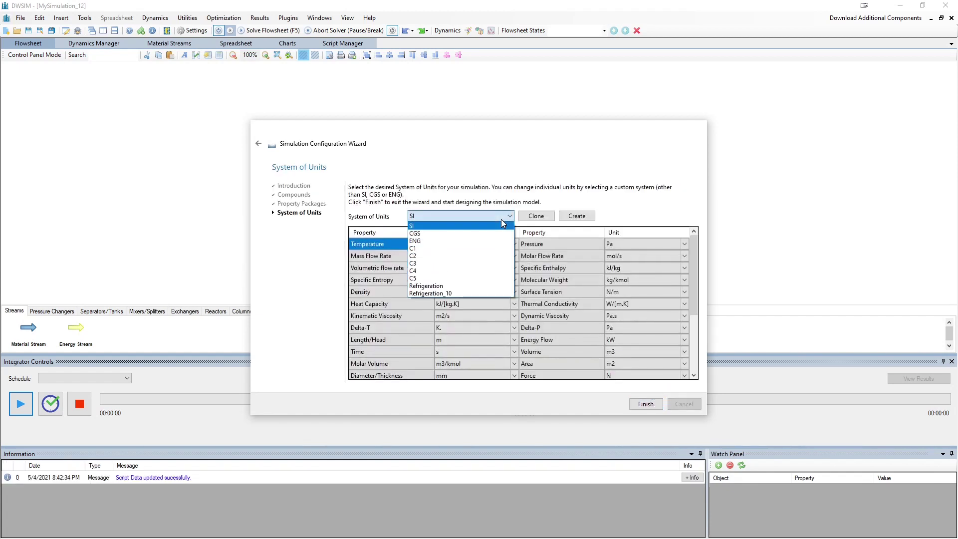
click(475, 284)
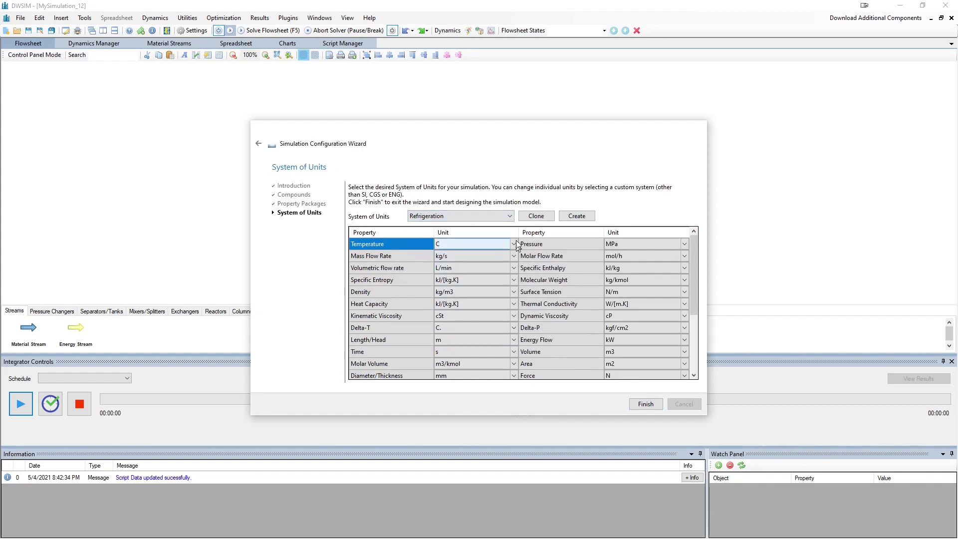
click(640, 407)
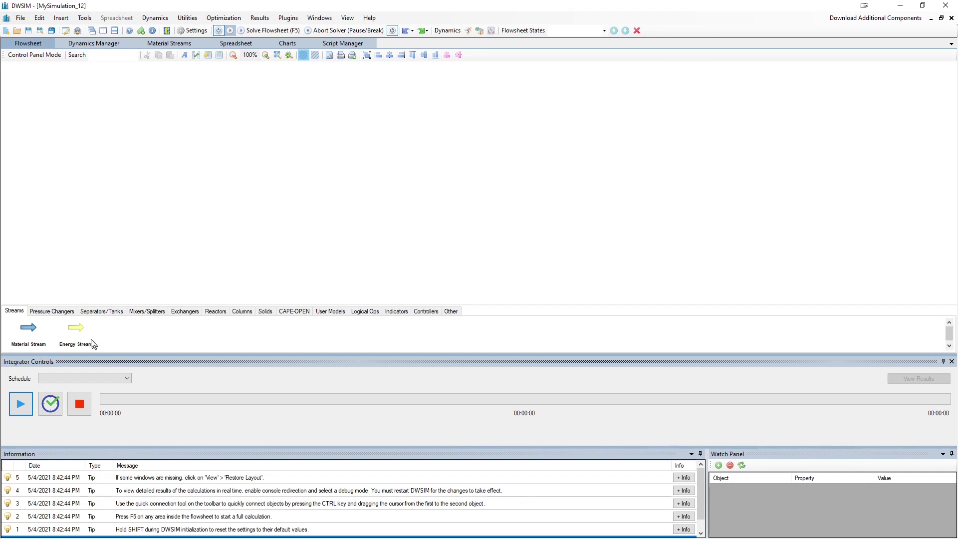
Step: Place a material stream on the empty flowsheet and name it AGUA IN
drag(33, 331, 159, 166)
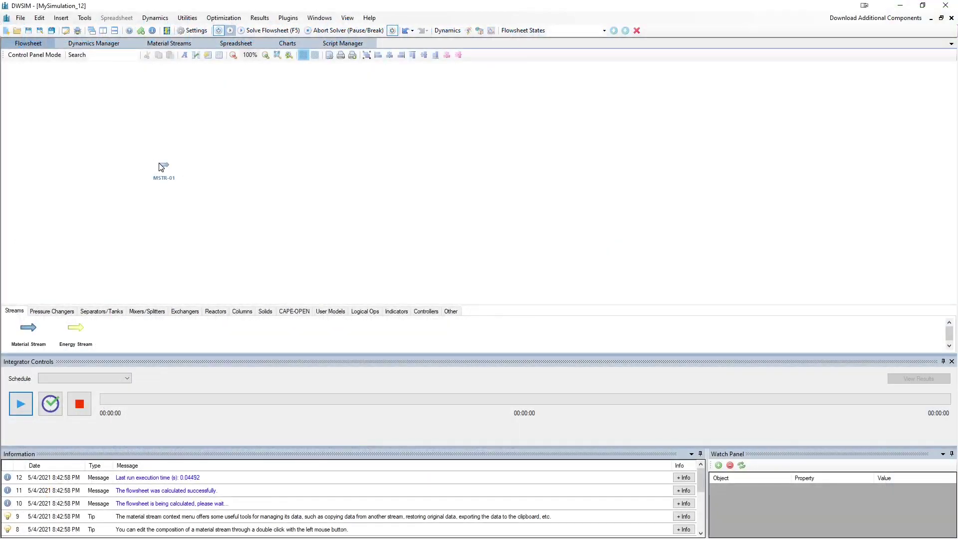
click(163, 167)
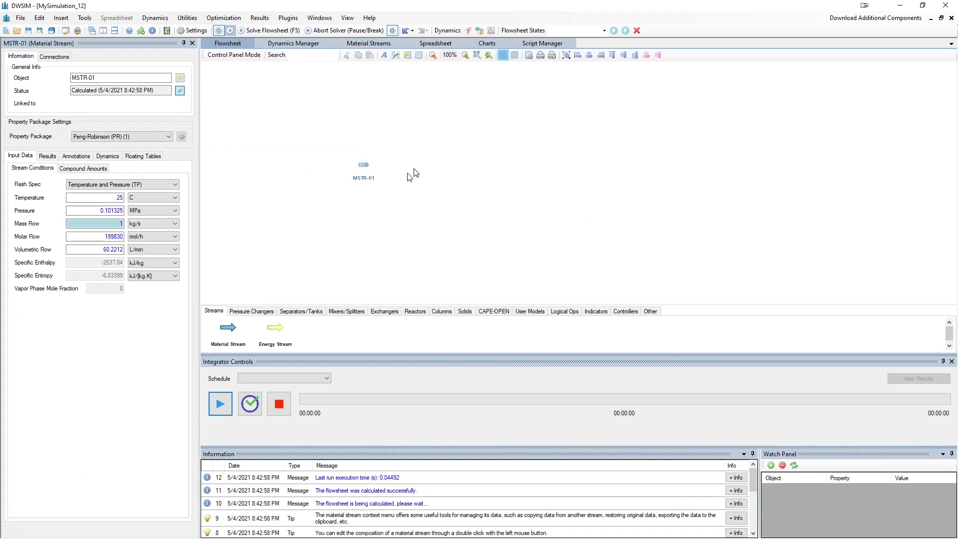
mouse_move(367, 166)
double_click(109, 79)
key(BackSpace)
key(BackSpace)
key(BackSpace)
key(BackSpace)
key(BackSpace)
key(BackSpace)
text(AGUA IN)
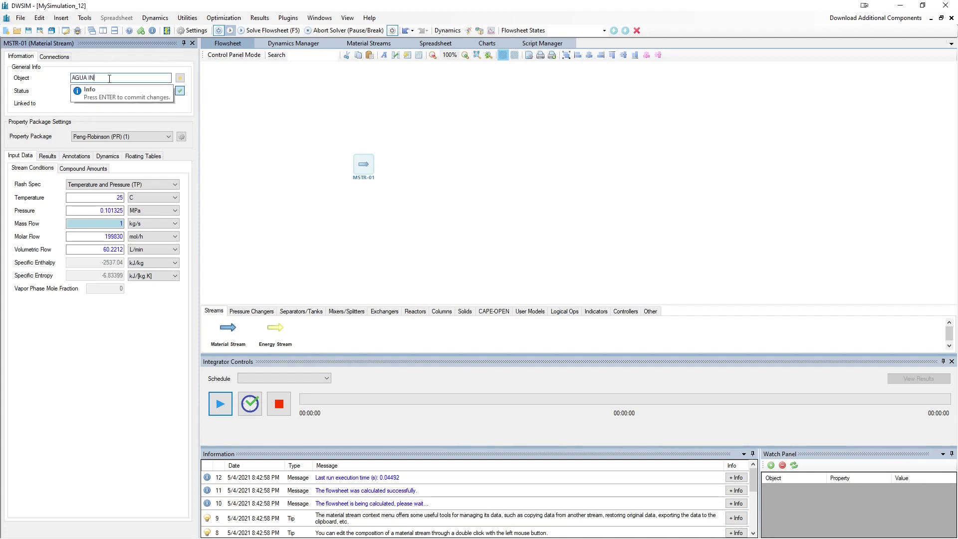
key(Return)
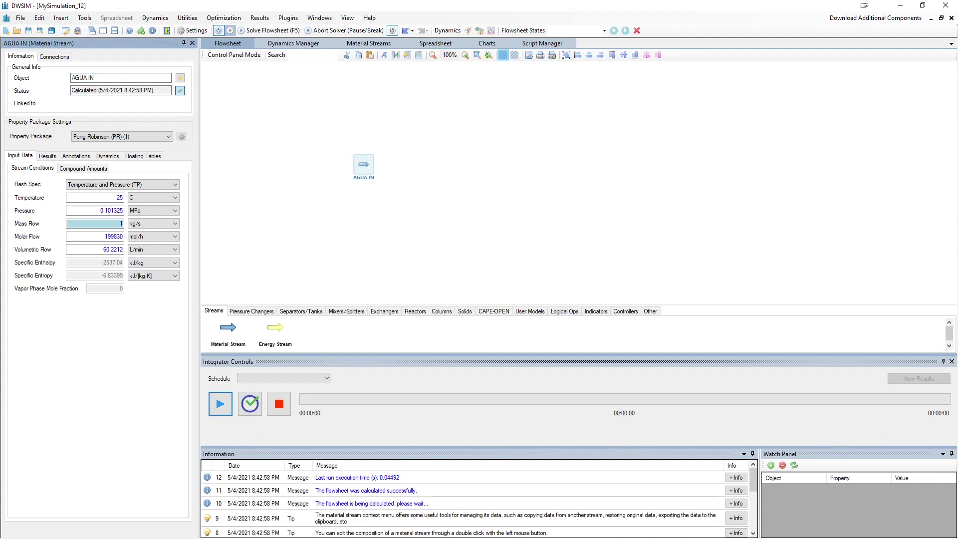
Step: Check the compound amounts of the AGUA IN stream
click(619, 122)
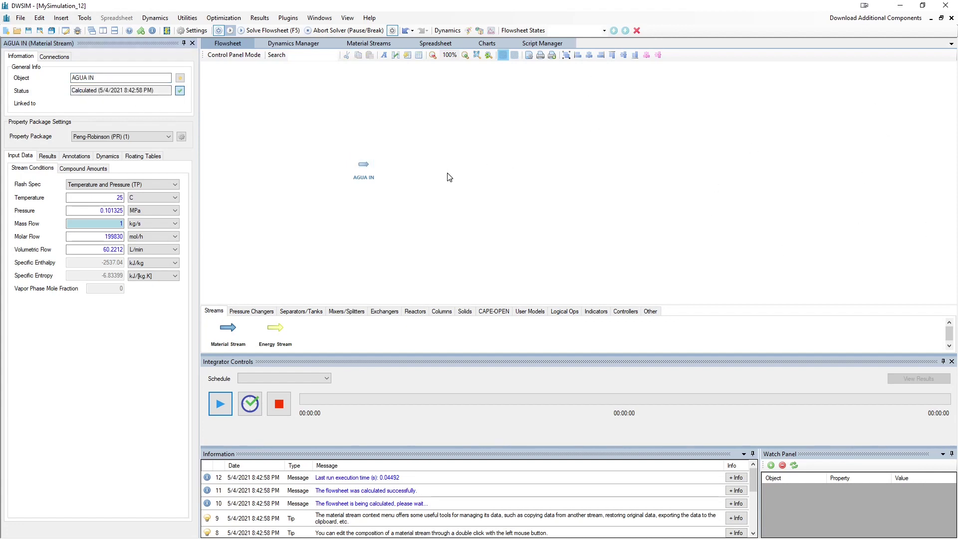
click(87, 168)
click(50, 169)
click(363, 165)
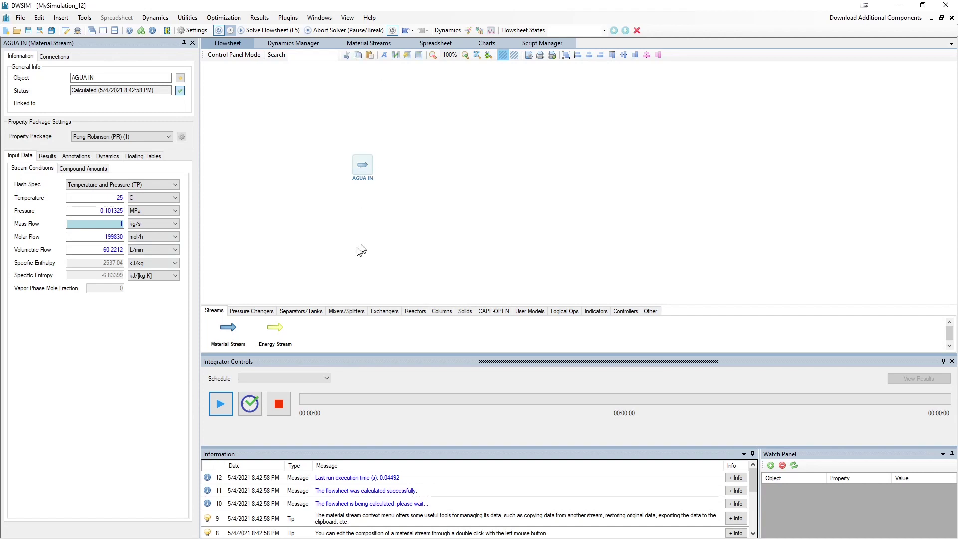
Step: Add a Valve with AGUA IN as inlet and a new outlet stream, and line both streams up with it
click(252, 311)
drag(465, 328, 414, 166)
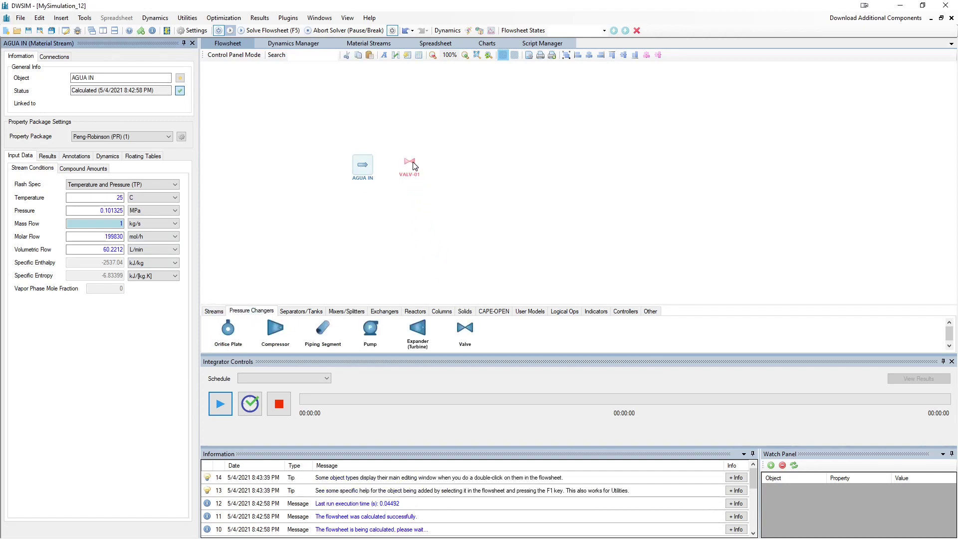
click(106, 117)
click(106, 131)
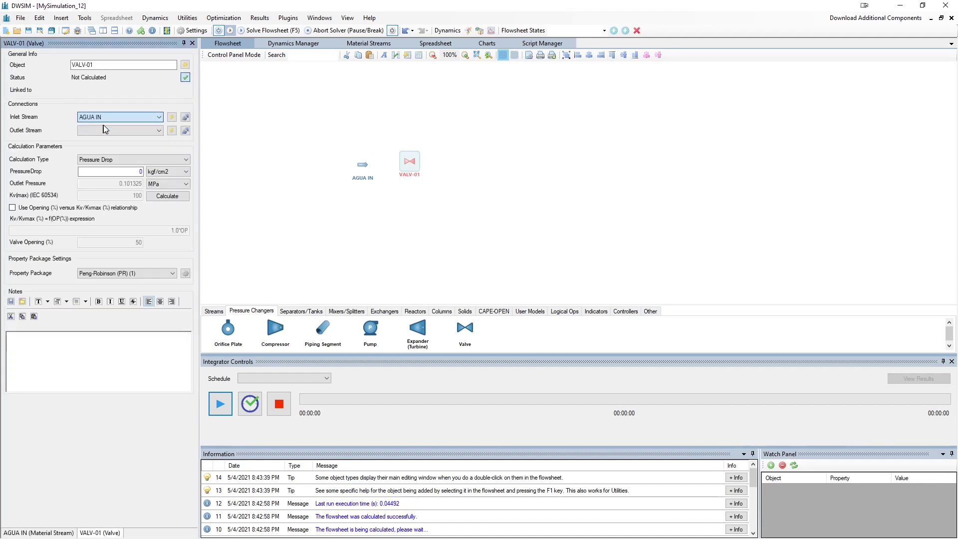
click(172, 130)
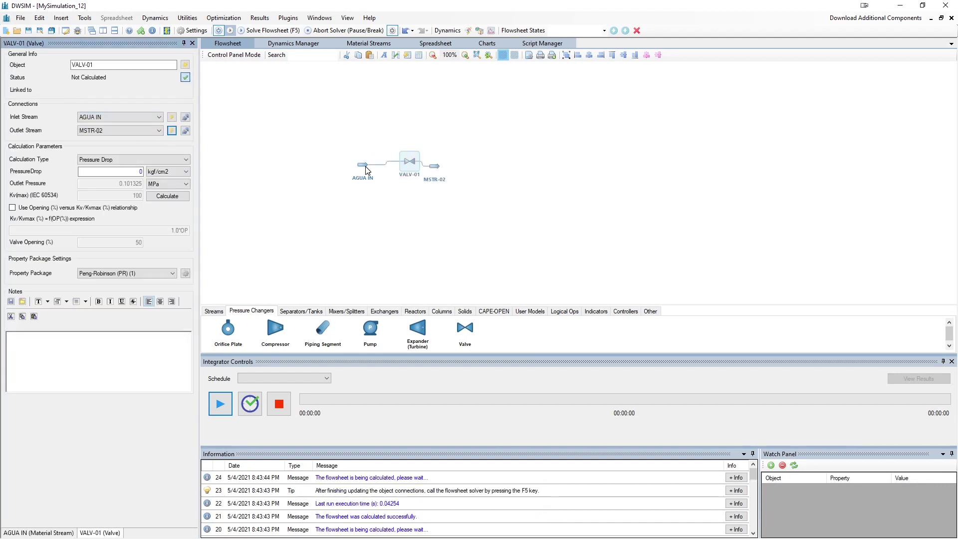
drag(434, 165, 446, 161)
drag(363, 165, 382, 161)
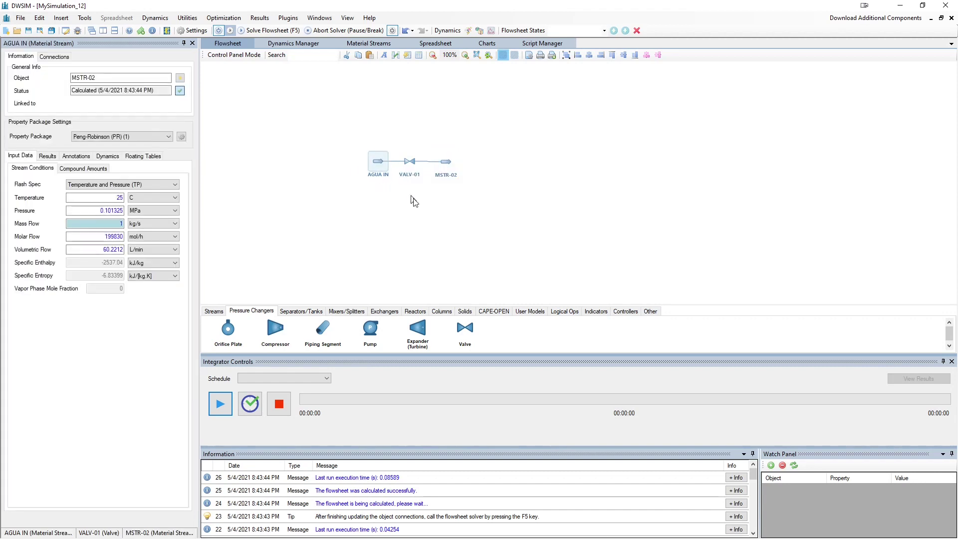
Step: Add a Gas-Liquid Separator fed by MSTR-02, create its vapor and light liquid outlet streams, and raise the vapor stream slightly
click(311, 315)
drag(322, 329, 478, 154)
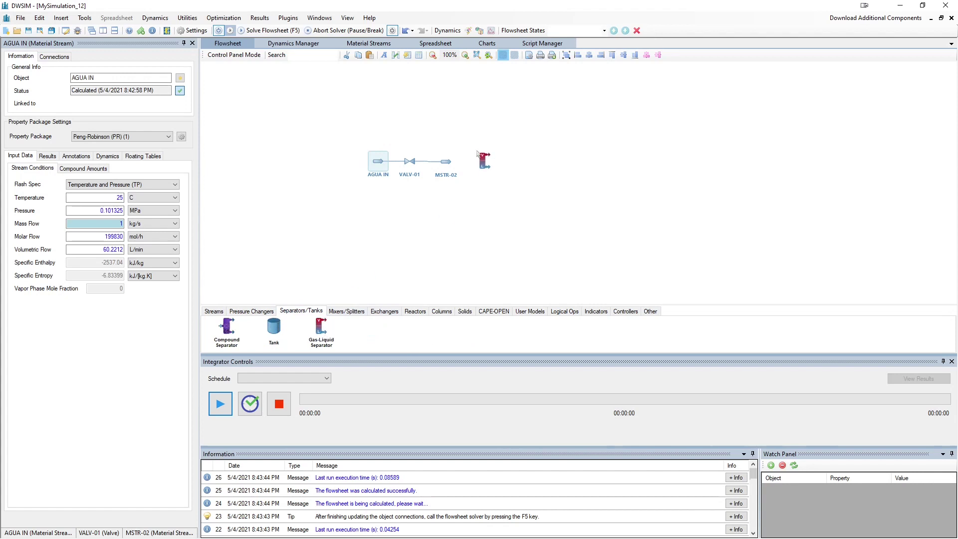
click(132, 119)
click(130, 132)
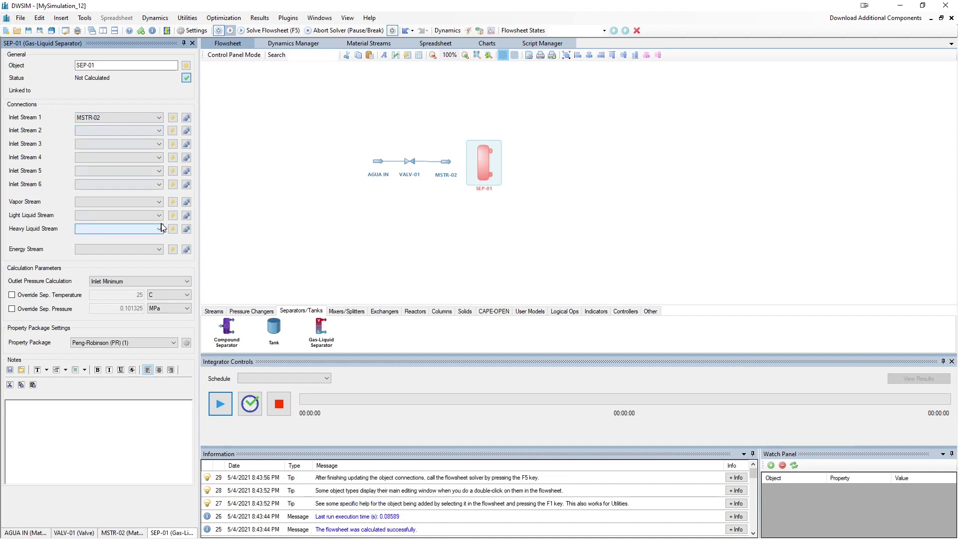
click(172, 201)
click(173, 215)
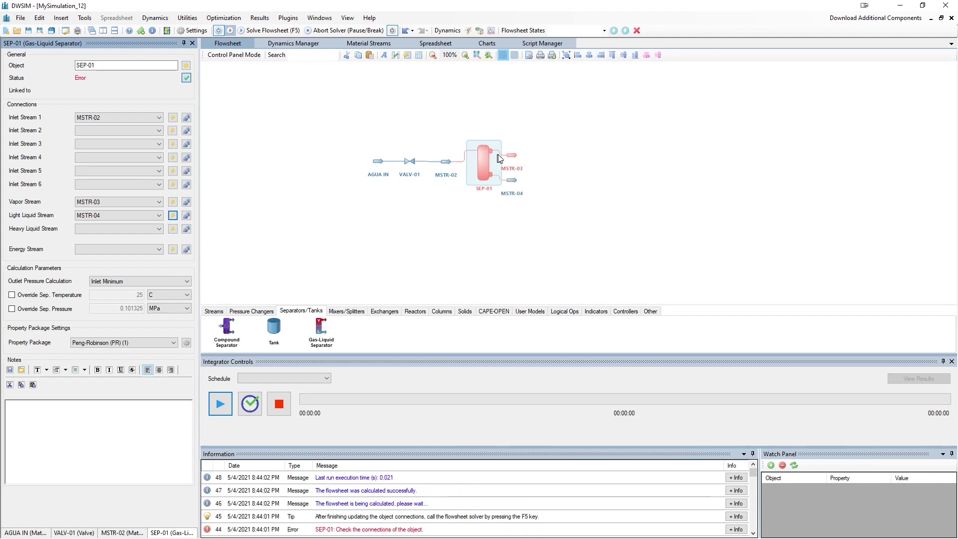
click(514, 146)
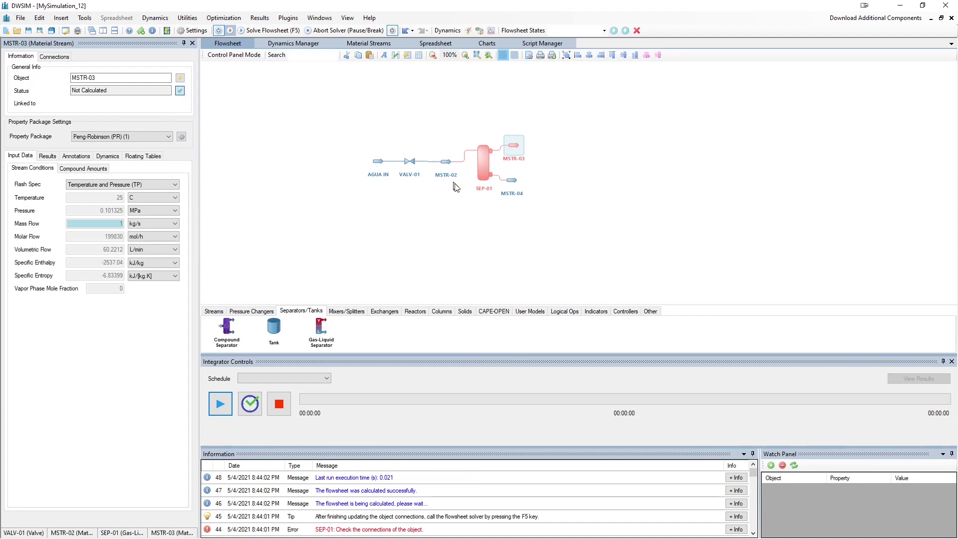
Step: Set the temperature of AGUA IN to 230 °C and try the Pressure and Vapor Fraction (PVF) flash specification
click(483, 162)
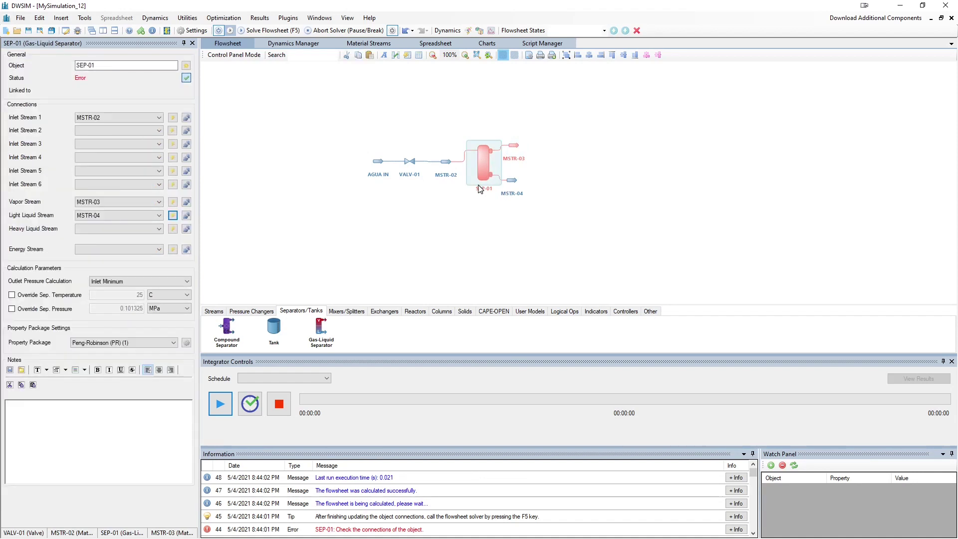
click(379, 163)
click(94, 208)
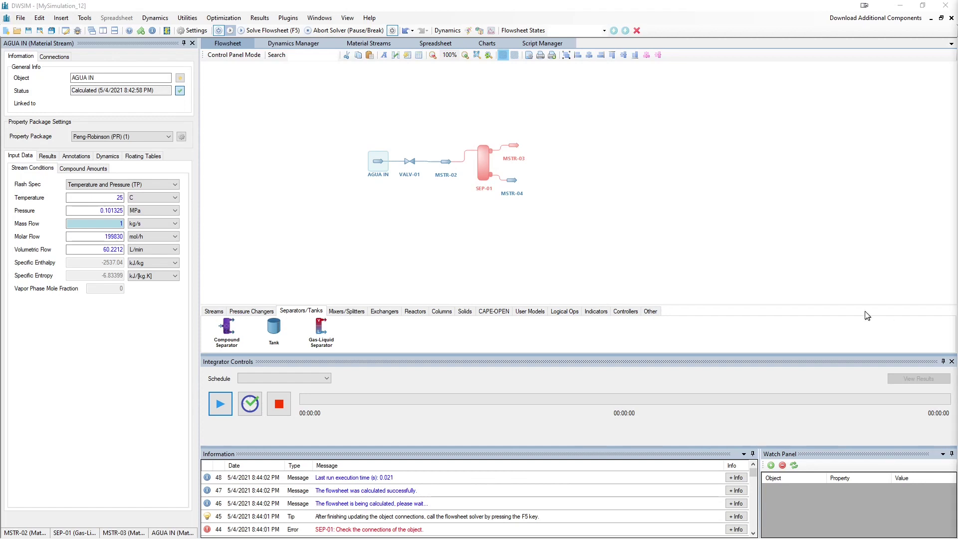
click(616, 158)
click(380, 165)
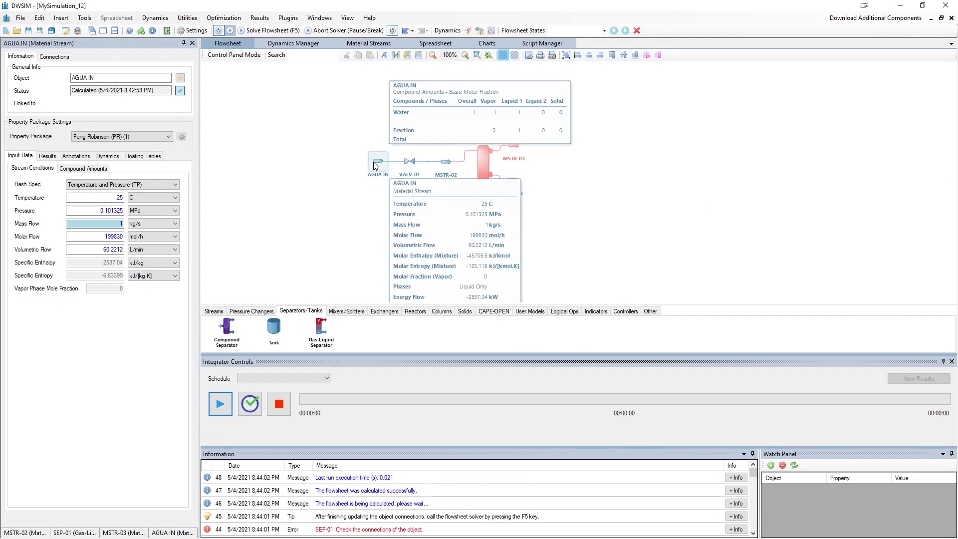
double_click(112, 197)
text(230)
key(Return)
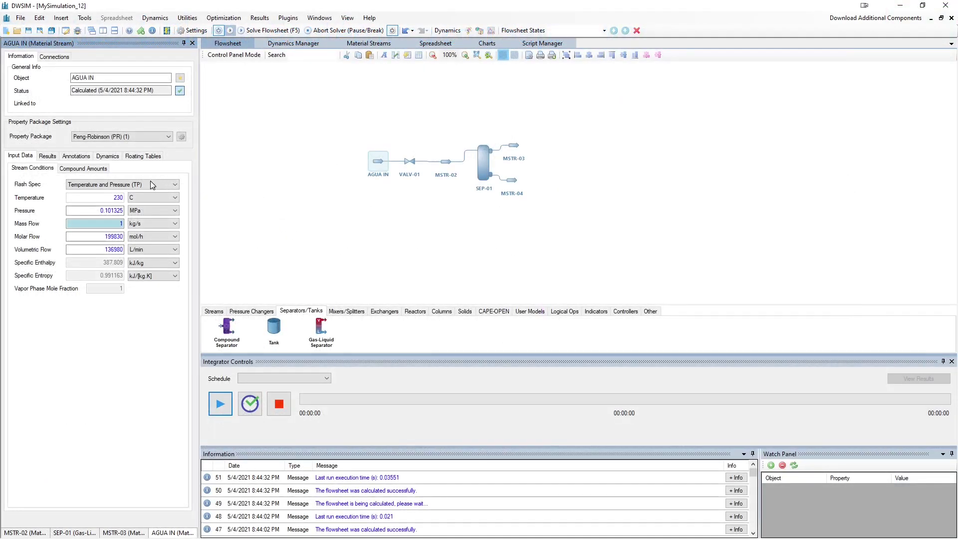
click(152, 184)
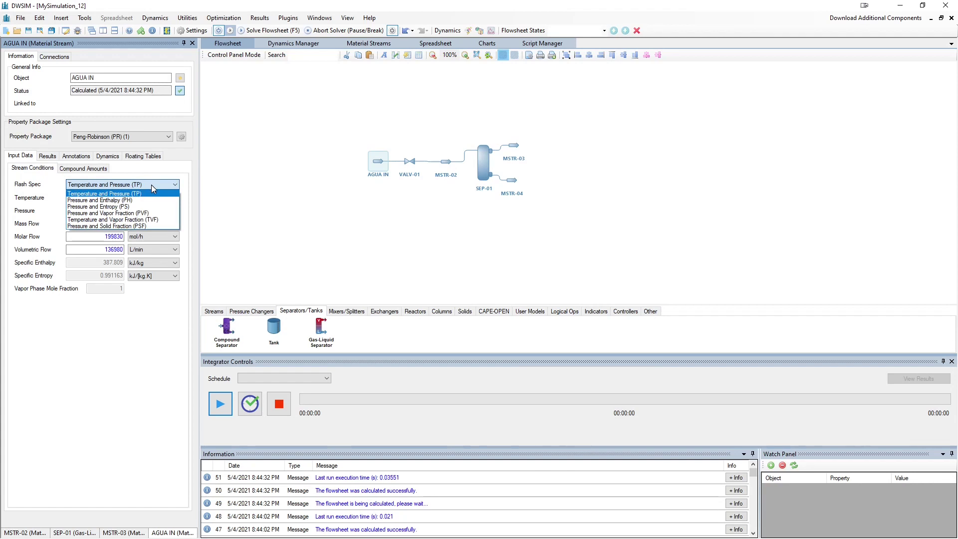
click(131, 213)
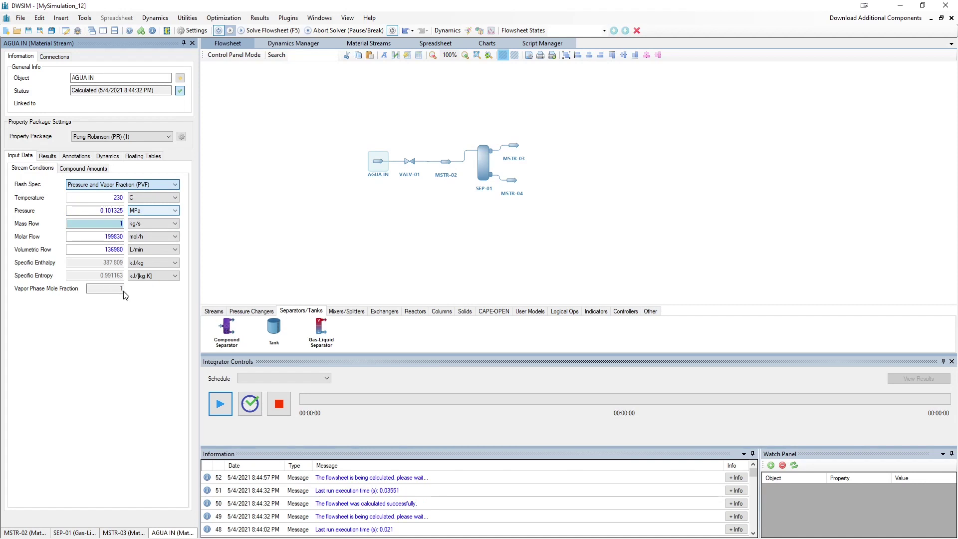
Step: Specify AGUA IN by Temperature and Vapor Fraction (TVF), with a temperature of 230 °C and a vapor phase mole fraction of 0
click(123, 185)
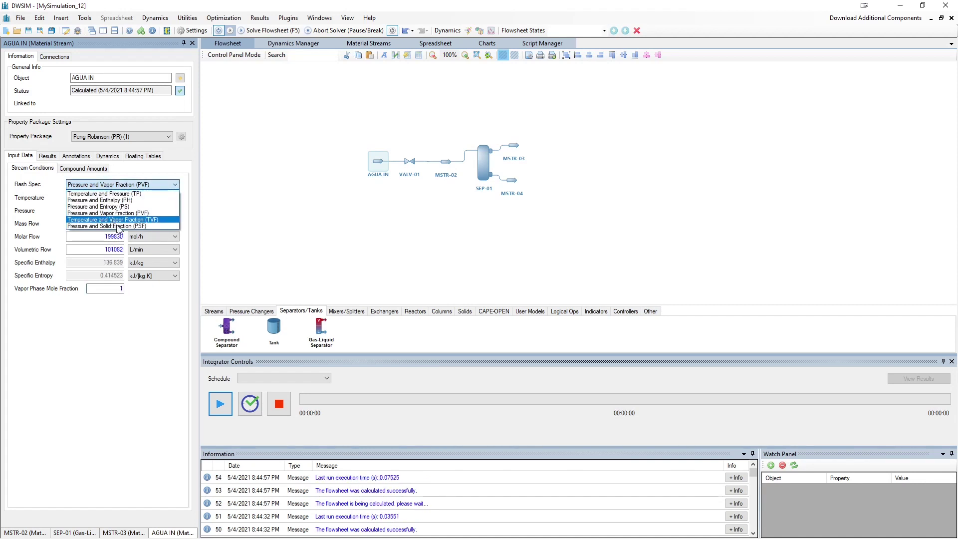
click(126, 220)
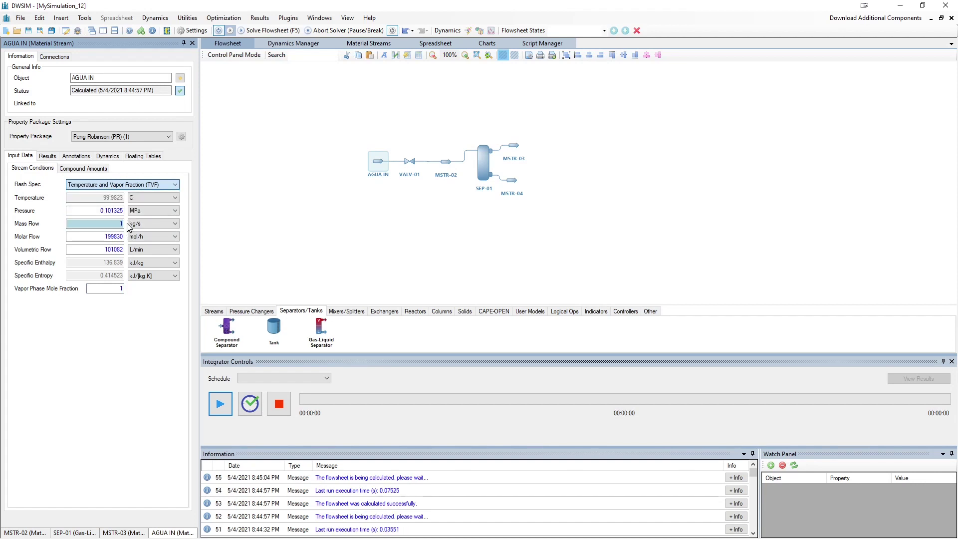
click(113, 197)
text(230)
key(Return)
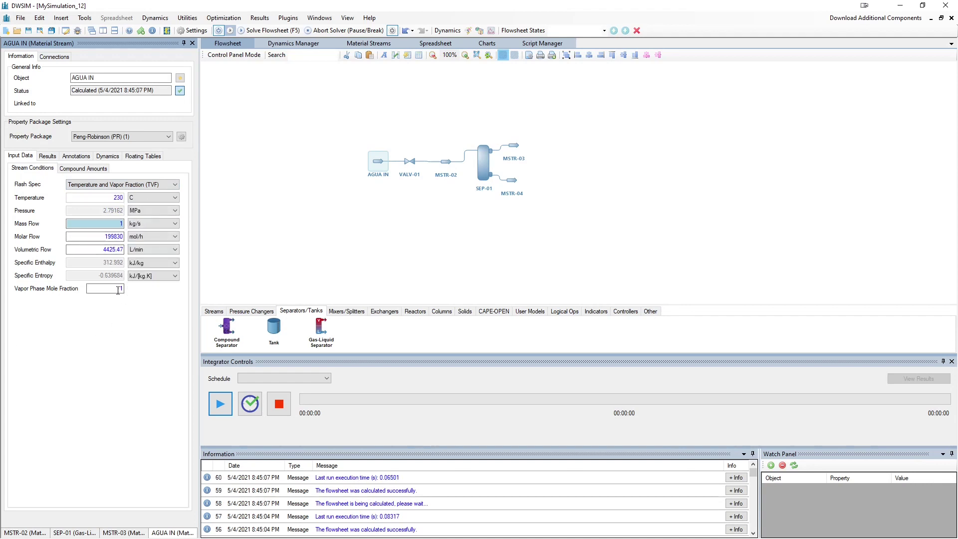
click(118, 289)
text(0)
key(Return)
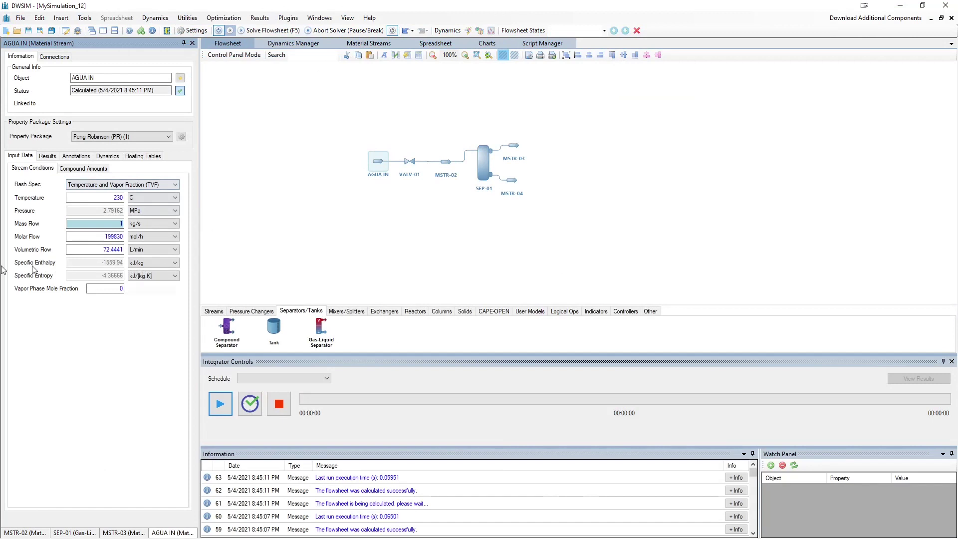
Step: Set the mass flow of AGUA IN to 230 kg/s
text(23)
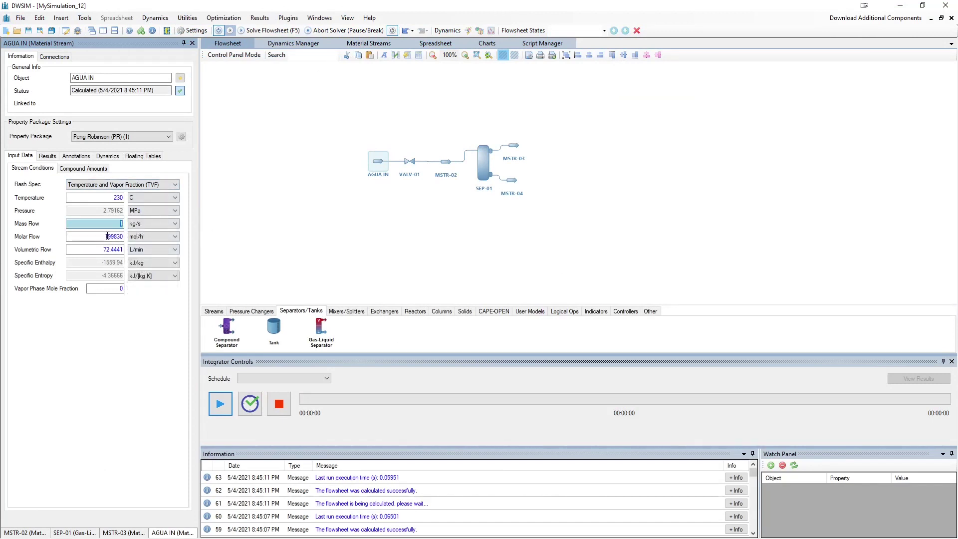
text(0)
key(Return)
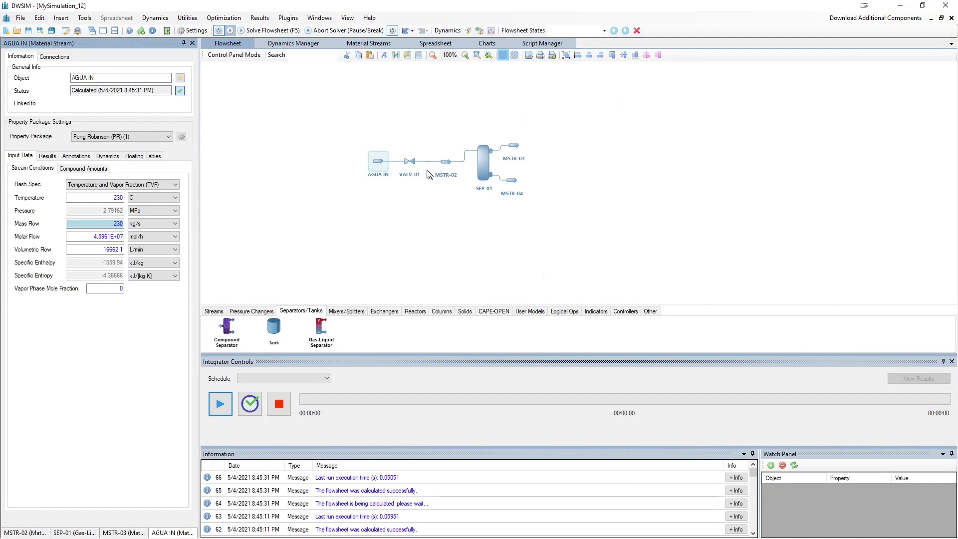
Step: Set valve VALV-01 to the Outlet Pressure calculation type with an outlet pressure of 0.4 MPa
click(409, 161)
click(168, 183)
click(134, 159)
click(106, 178)
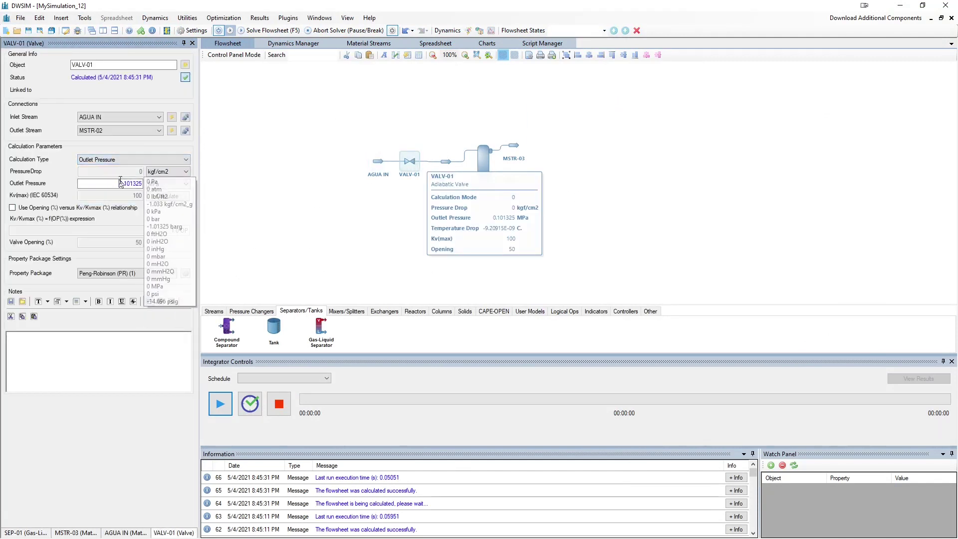
double_click(128, 184)
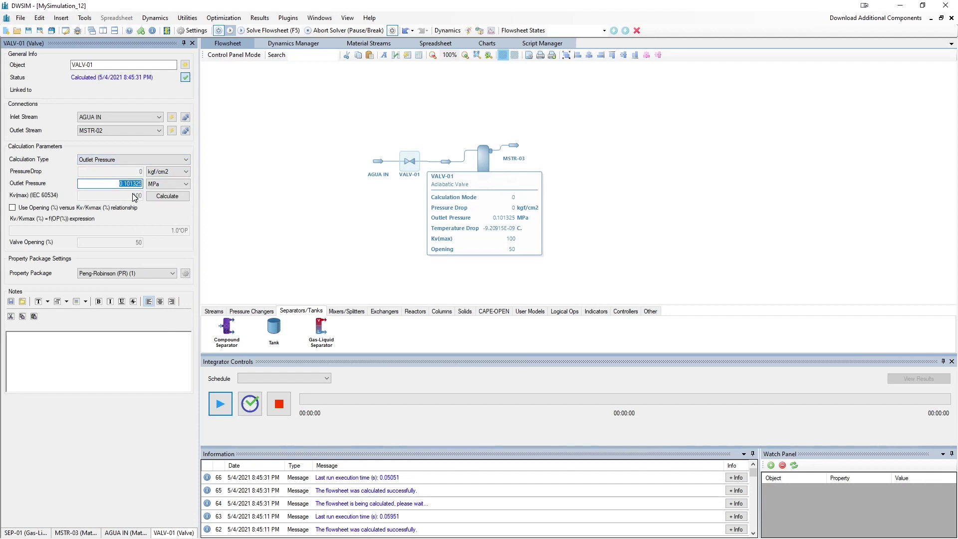
text(0.4)
key(Return)
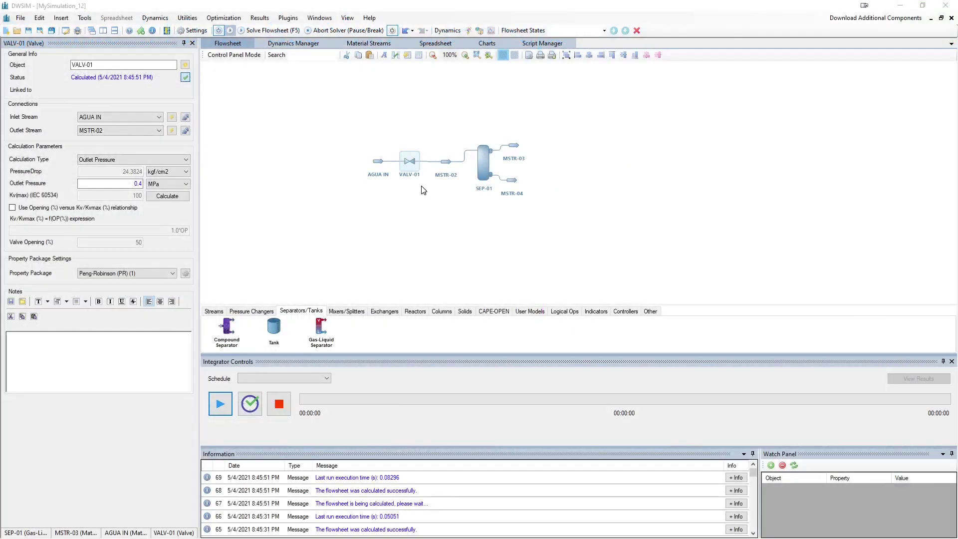
Step: Change the outlet pressure of valve VALV-01 to 0.5 MPa
click(138, 183)
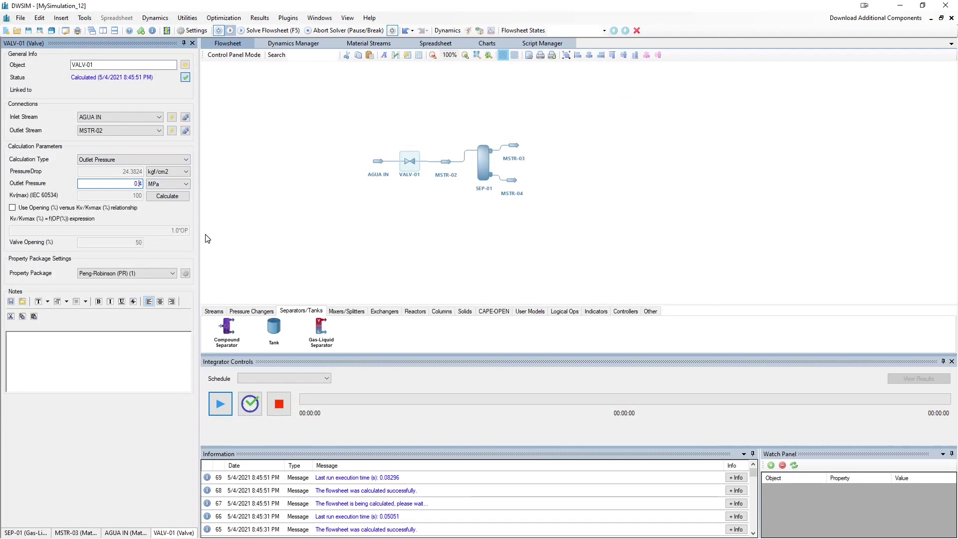
text(5)
key(Return)
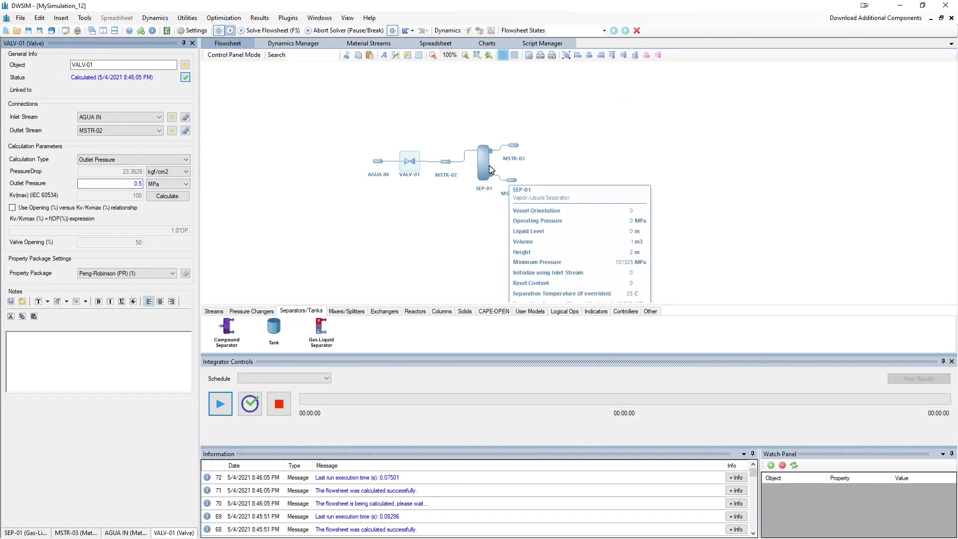
Step: Examine separator SEP-01 and the conditions, mass flow and vapor fraction of its inlet MSTR-02 and outlets MSTR-03 and MSTR-04
click(490, 166)
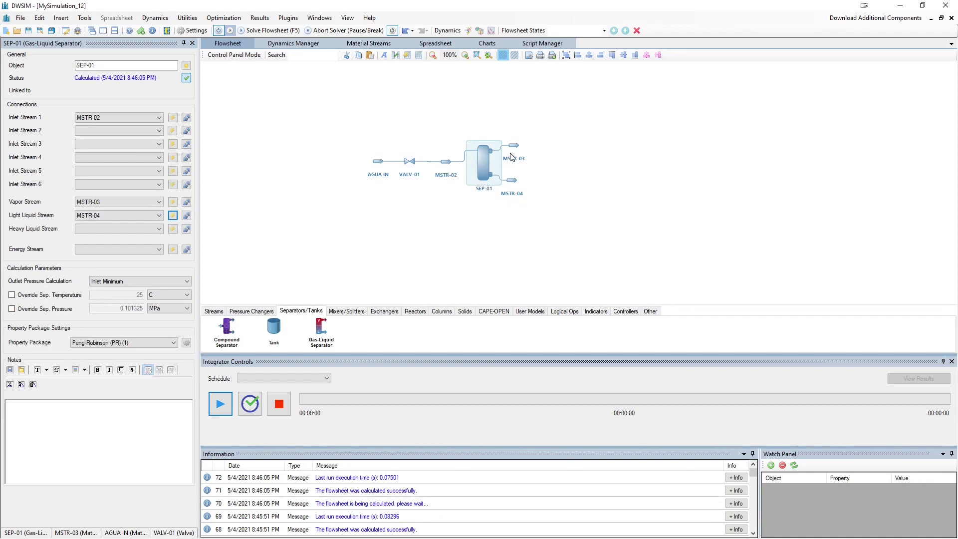
mouse_move(517, 148)
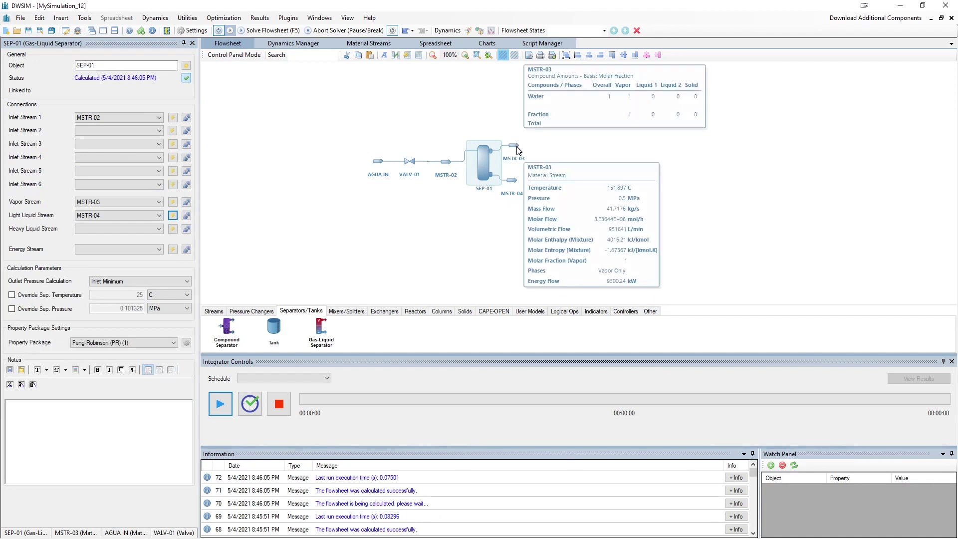
click(446, 162)
click(174, 223)
click(140, 304)
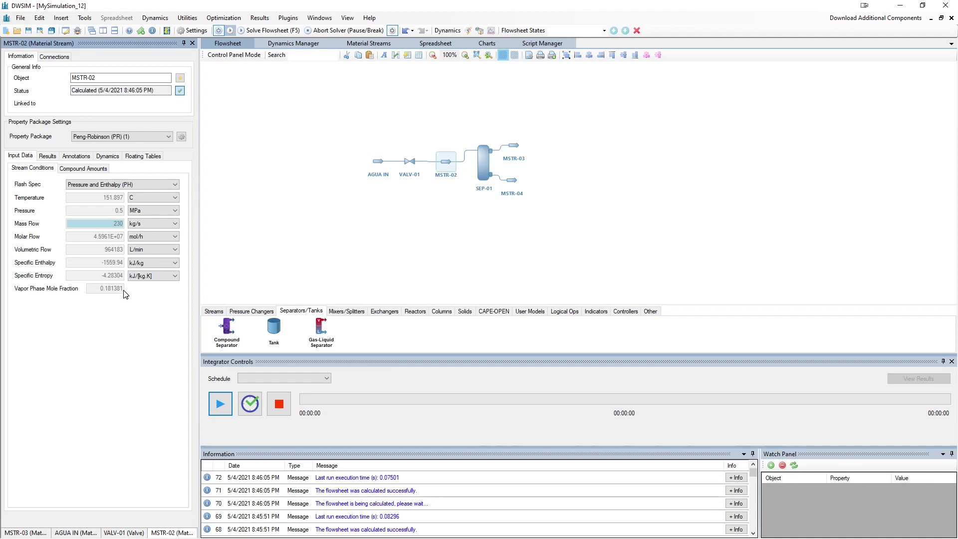
click(515, 147)
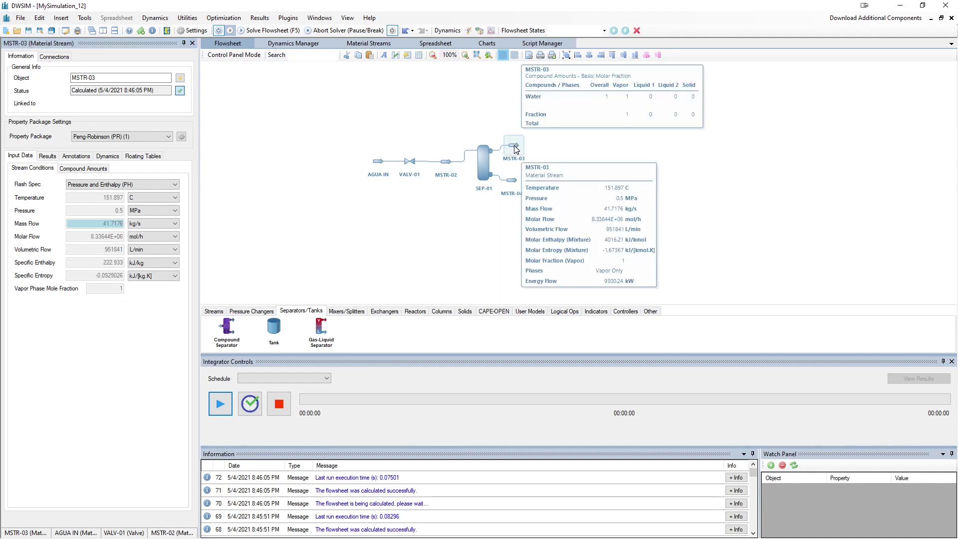
mouse_move(113, 225)
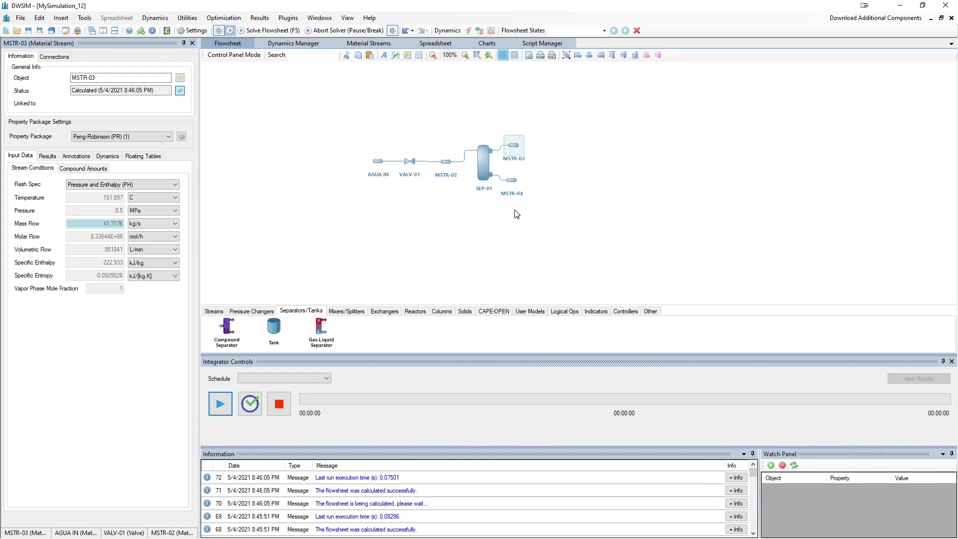
click(517, 195)
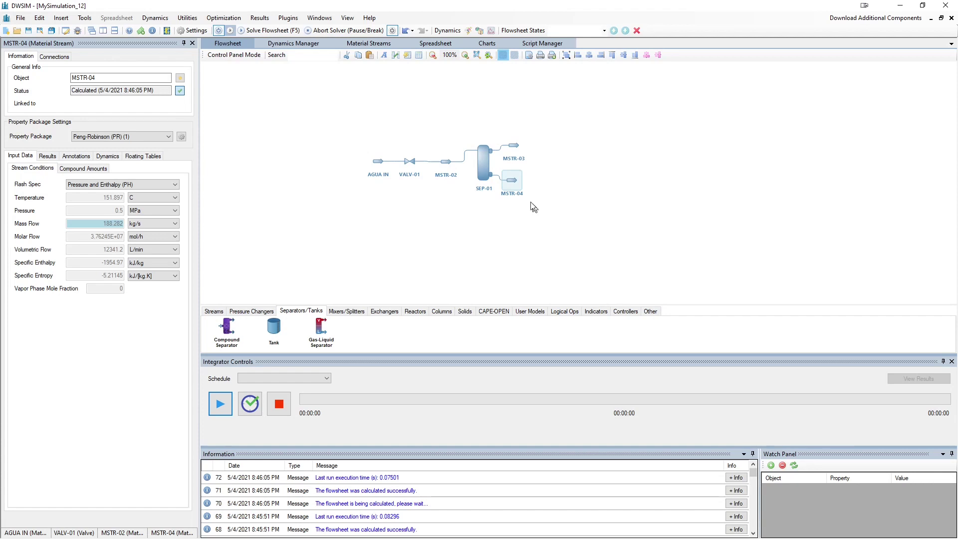
Step: Spread out the separator's outlet streams and add an Expander (Turbine) fed by MSTR-03, with new outlet and energy streams
click(516, 187)
drag(516, 148, 579, 139)
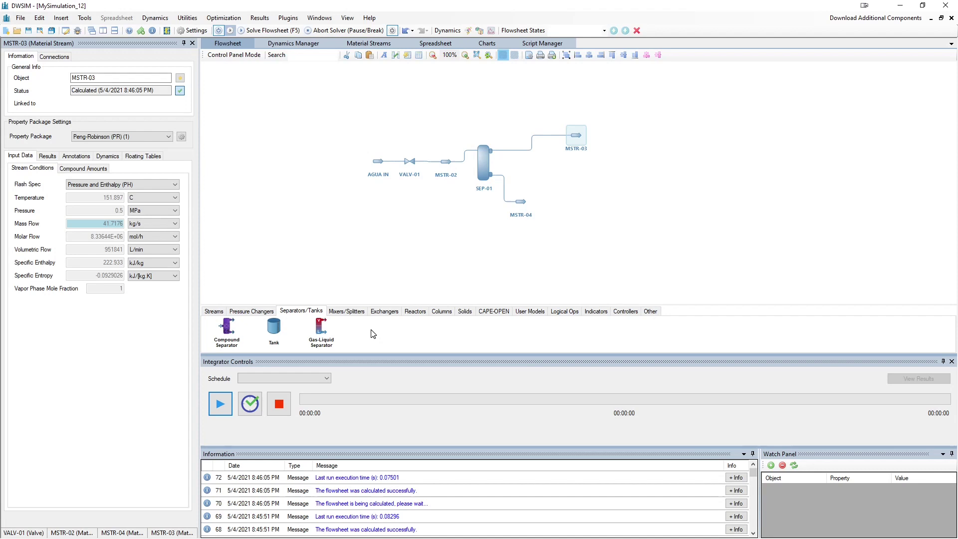
click(265, 313)
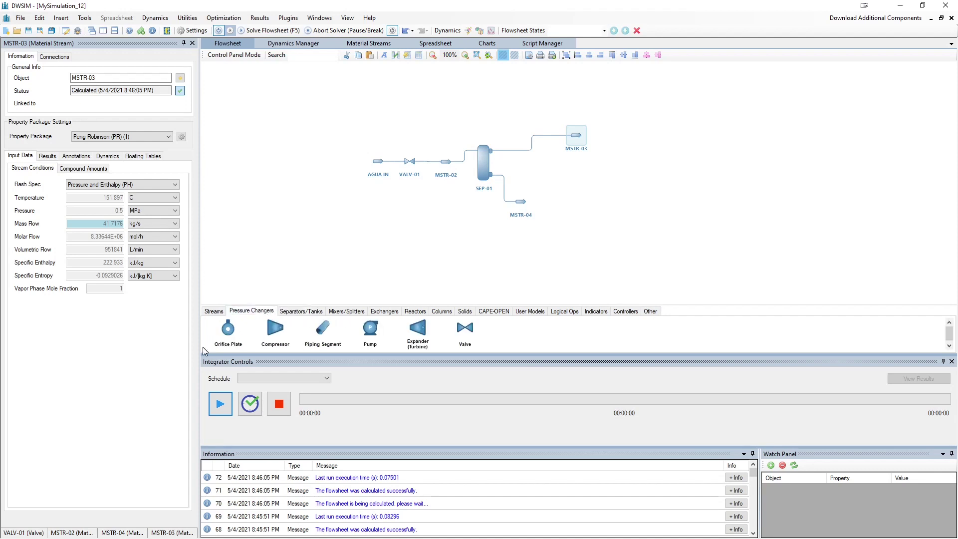
drag(418, 330, 608, 140)
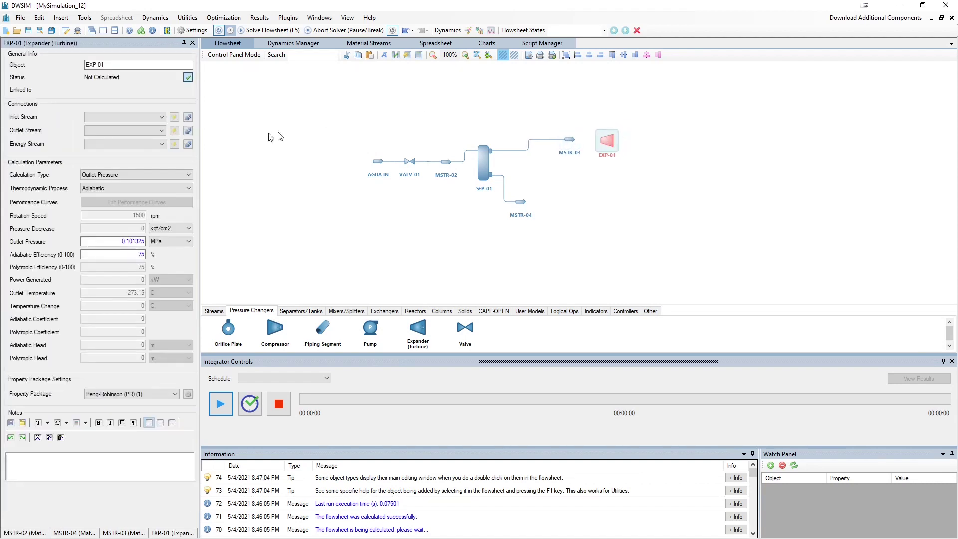
click(151, 119)
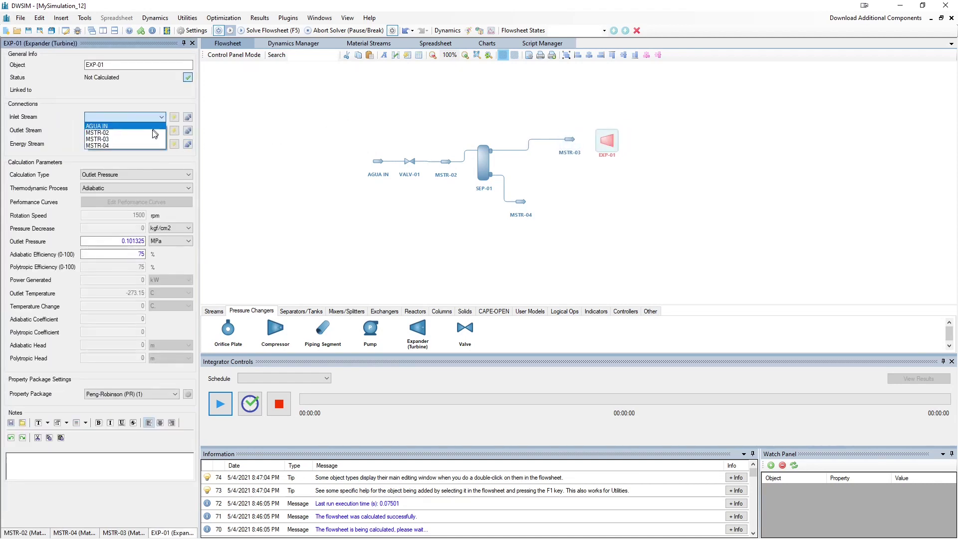
click(144, 140)
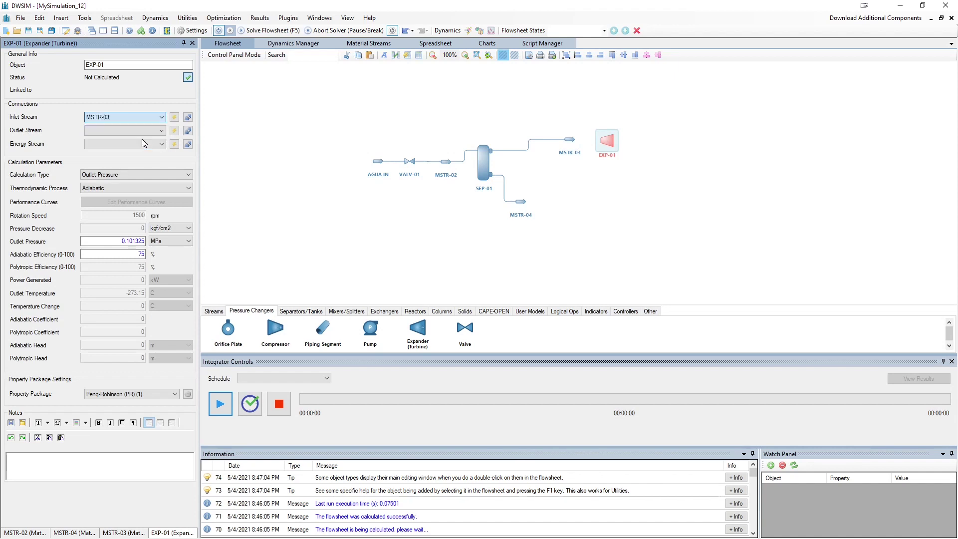
click(174, 130)
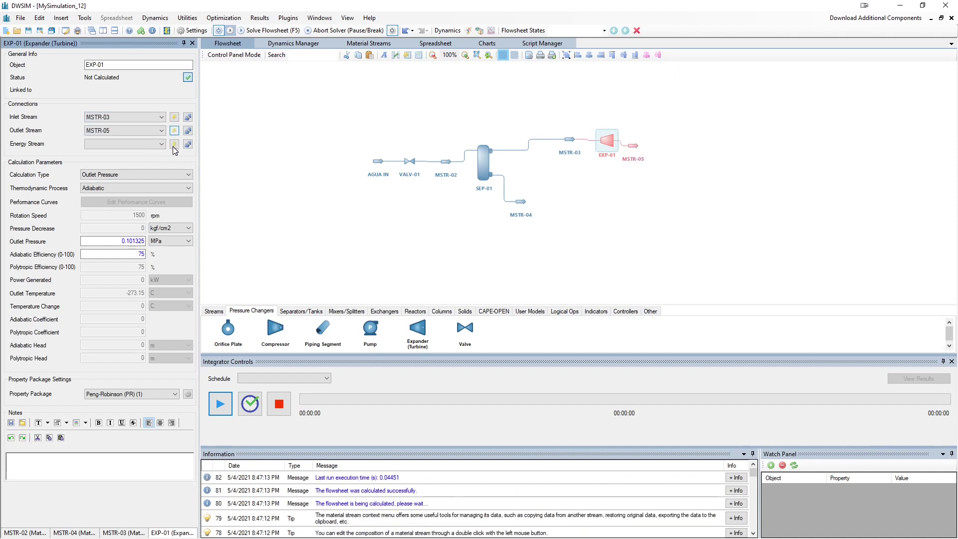
click(174, 145)
Step: Move the expander's outlet stream MSTR-05 farther away, rotate it by +90° and place it lower than the expander
drag(633, 145, 670, 149)
right_click(669, 149)
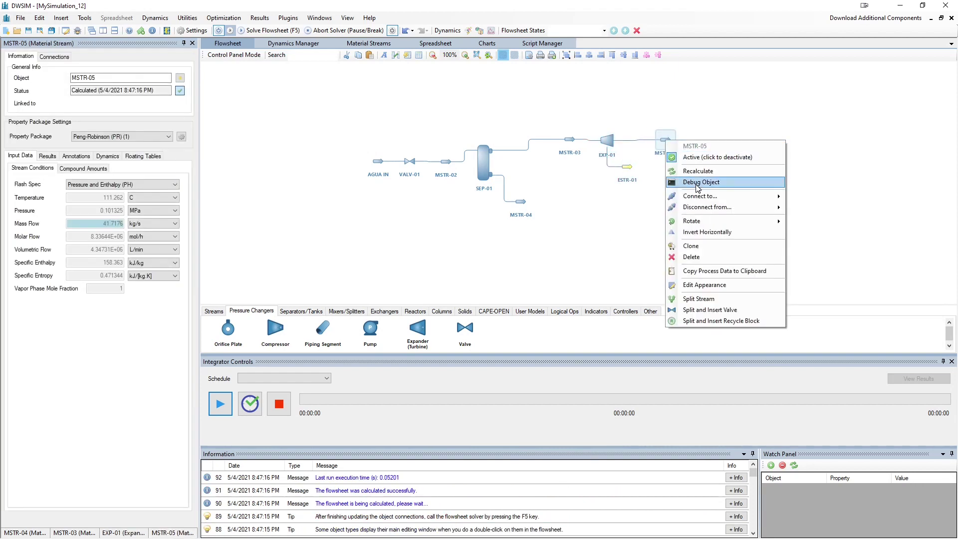
mouse_move(714, 225)
click(805, 226)
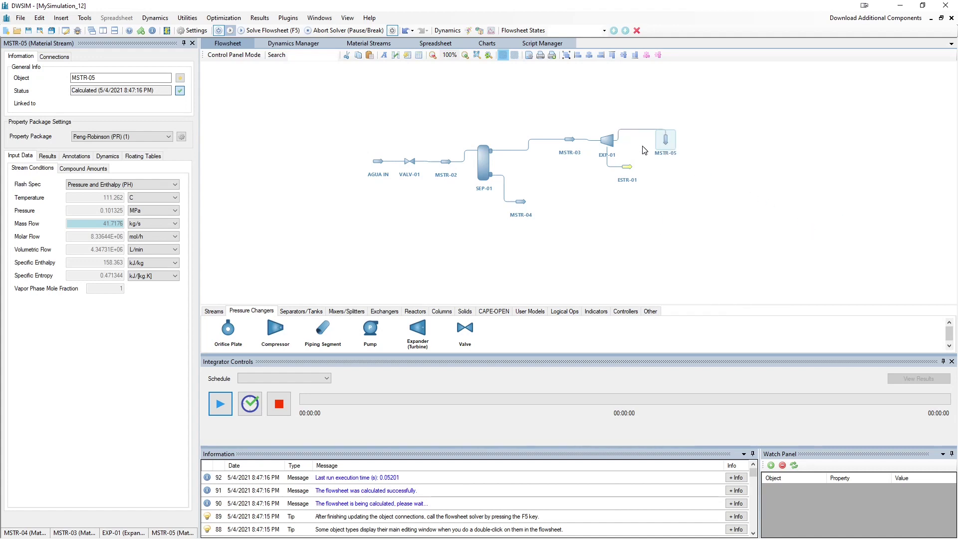
mouse_move(672, 147)
drag(672, 146, 692, 173)
Step: Add a Cooler below MSTR-05 with MSTR-05 as inlet and new outlet and energy streams
scroll(529, 215, up, 4)
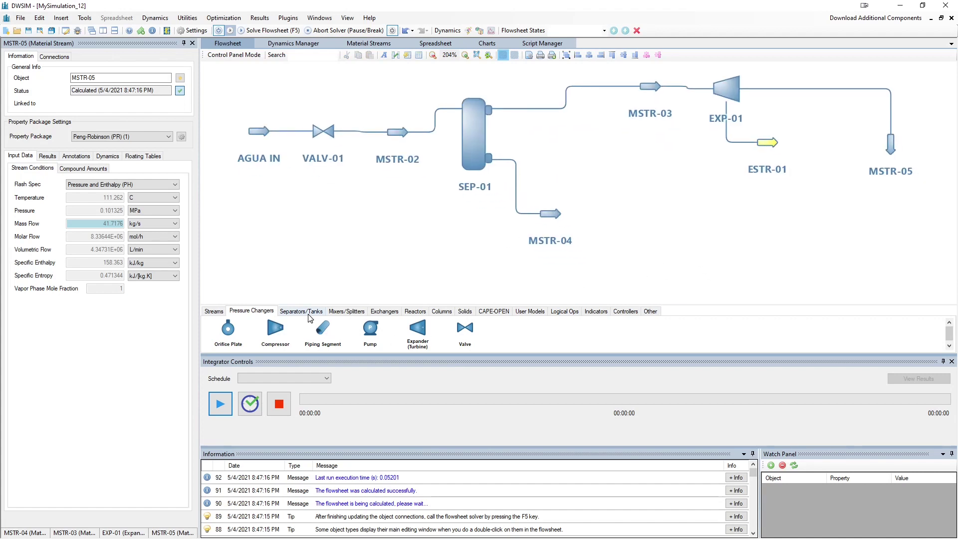
click(388, 311)
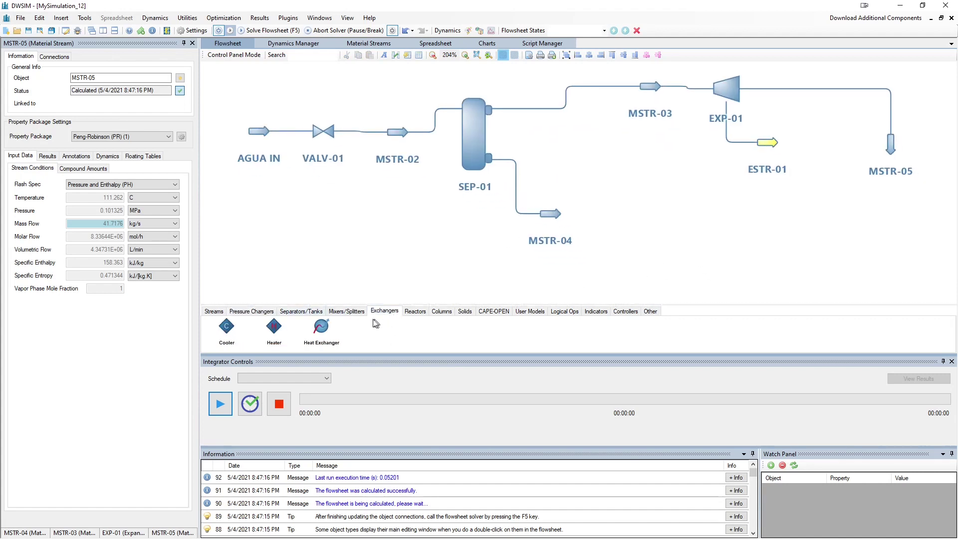
drag(227, 328, 891, 193)
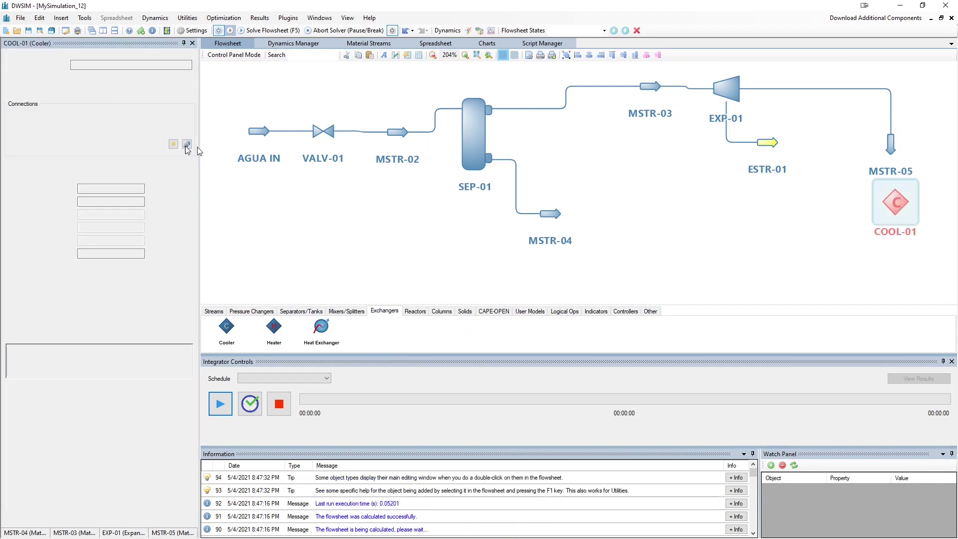
click(139, 118)
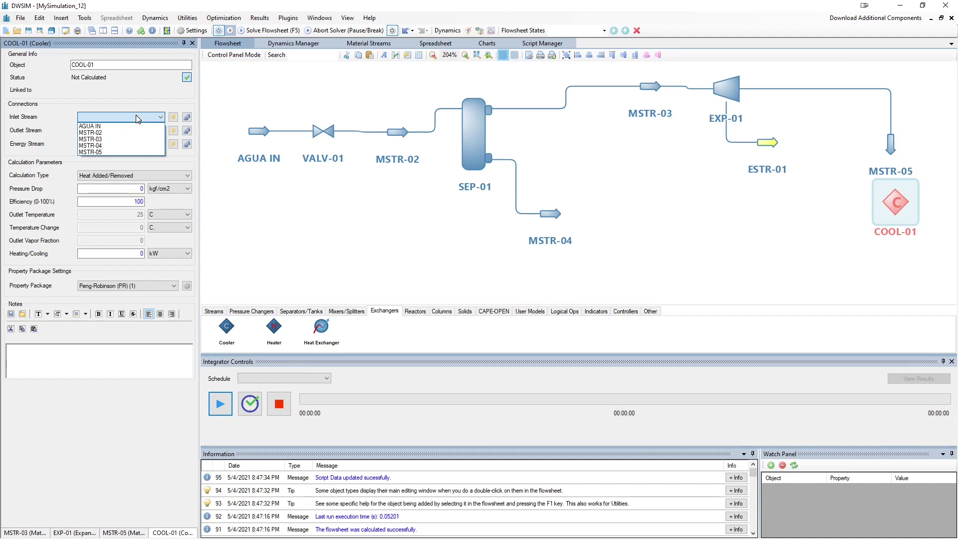
click(115, 152)
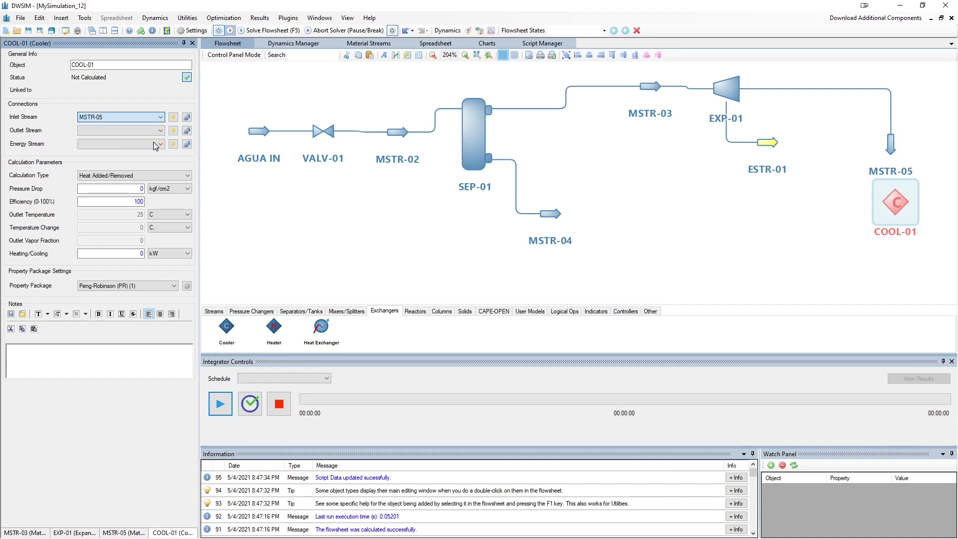
click(173, 132)
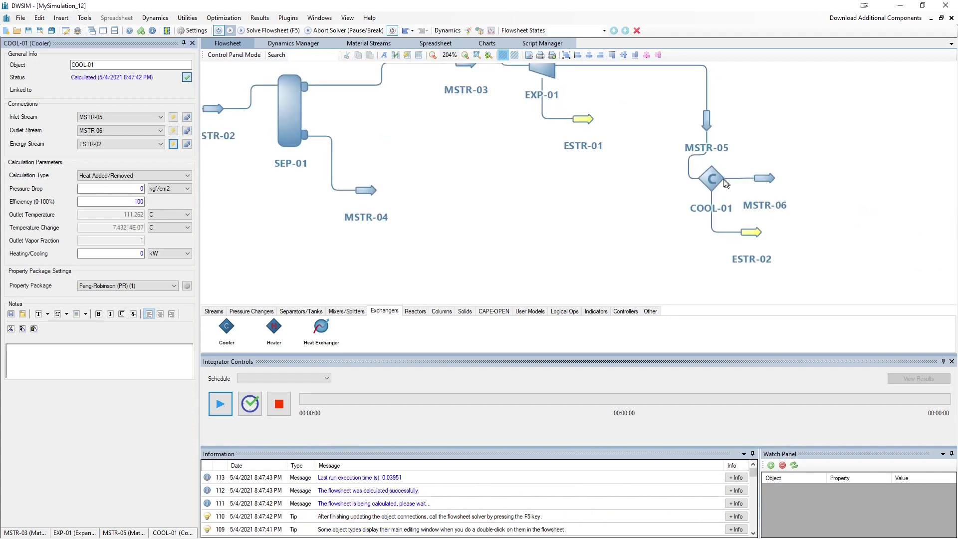
Step: Rotate the cooler by +90°, placing its energy stream beside it and outlet stream MSTR-06 below it
right_click(721, 178)
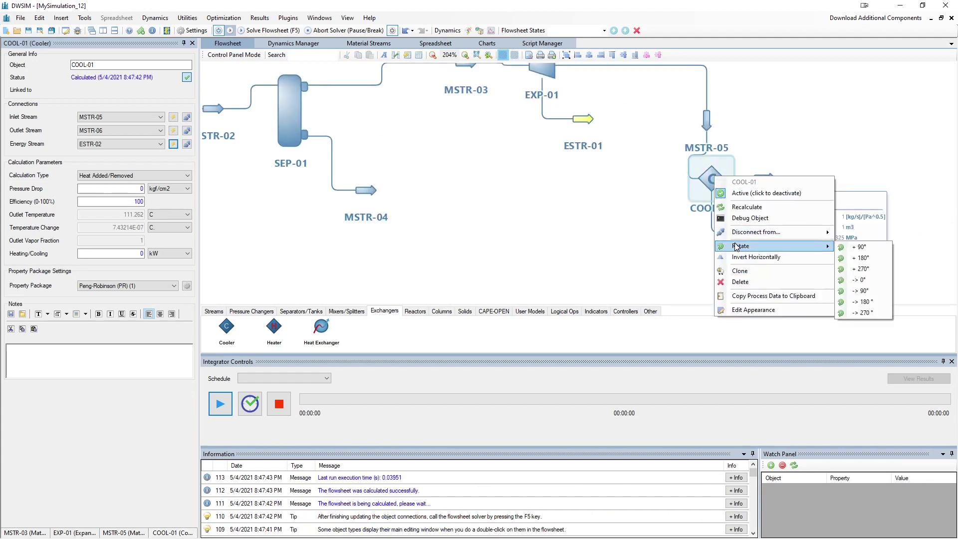
click(854, 249)
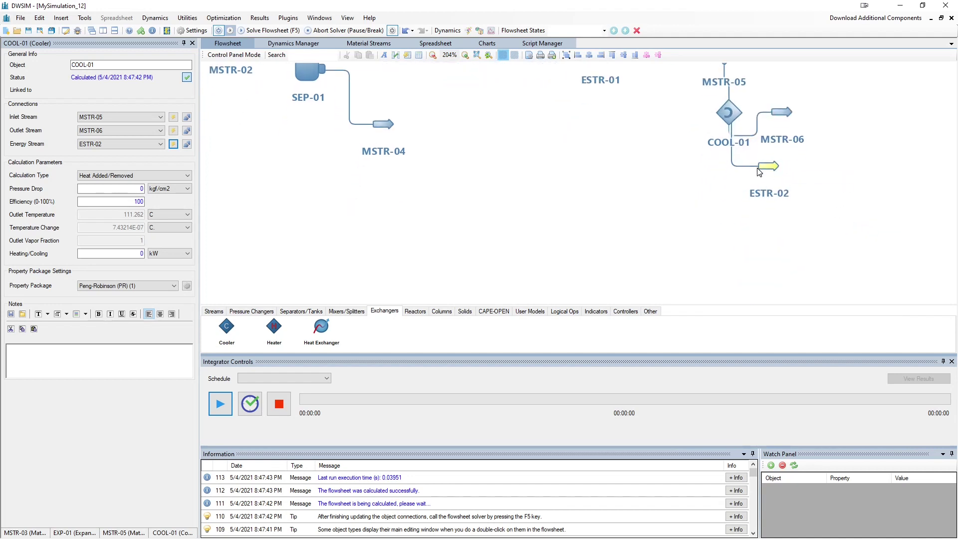
drag(744, 190, 720, 229)
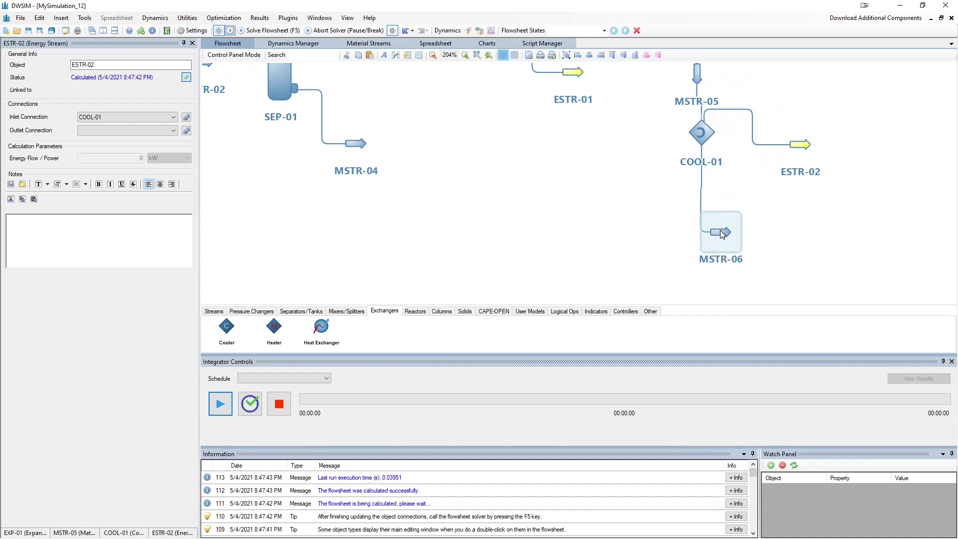
Step: Set the cooler's calculation type to Outlet Vapor Mole Fraction with an outlet vapor fraction of 0
click(712, 133)
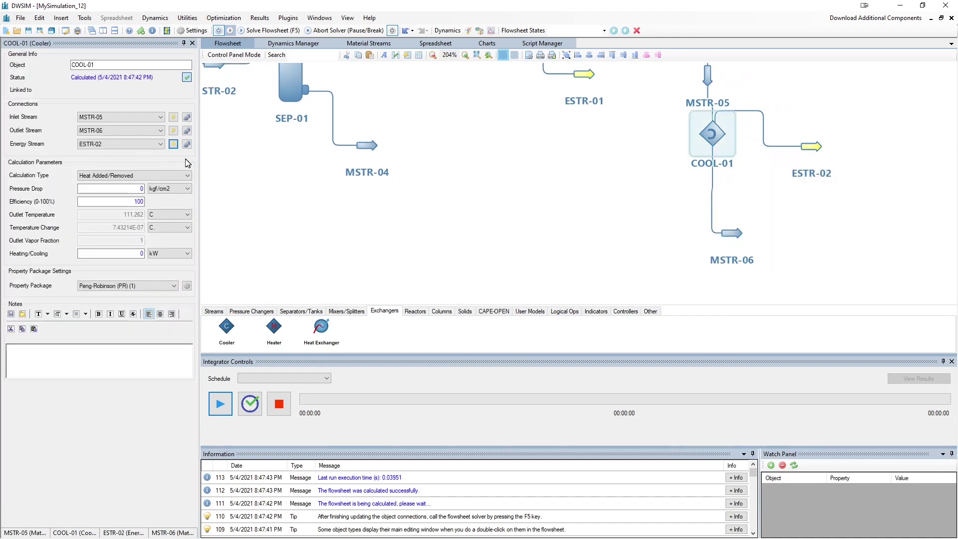
click(139, 177)
click(128, 204)
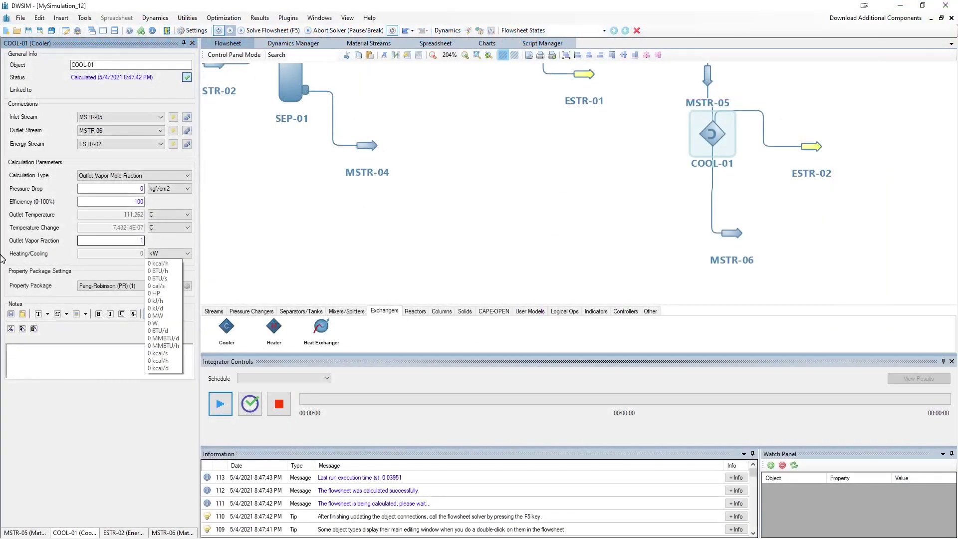
click(131, 241)
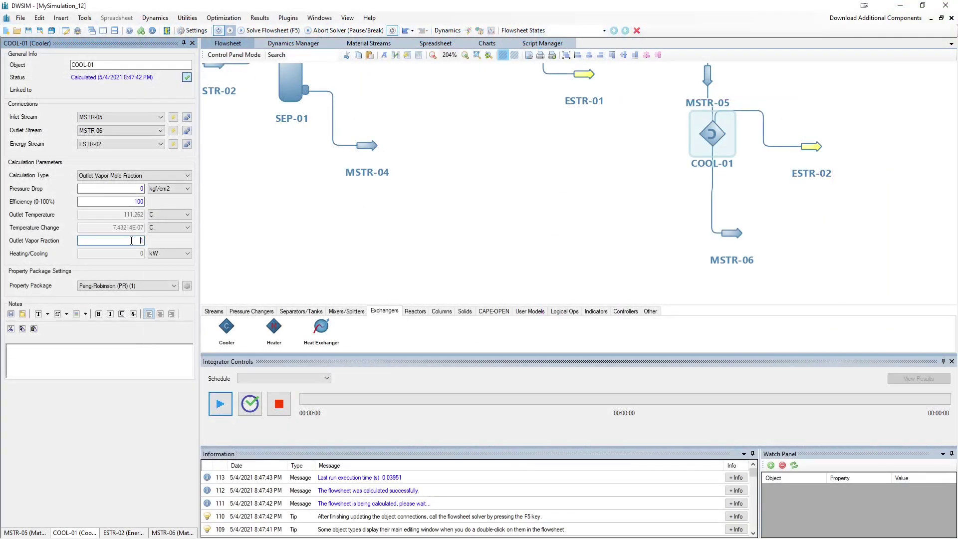
text(0)
key(Return)
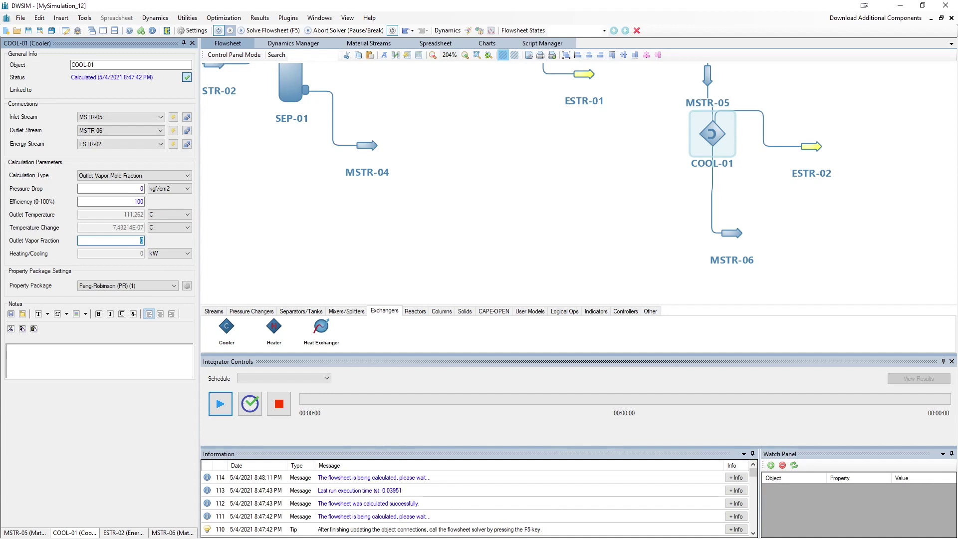
drag(574, 150, 519, 129)
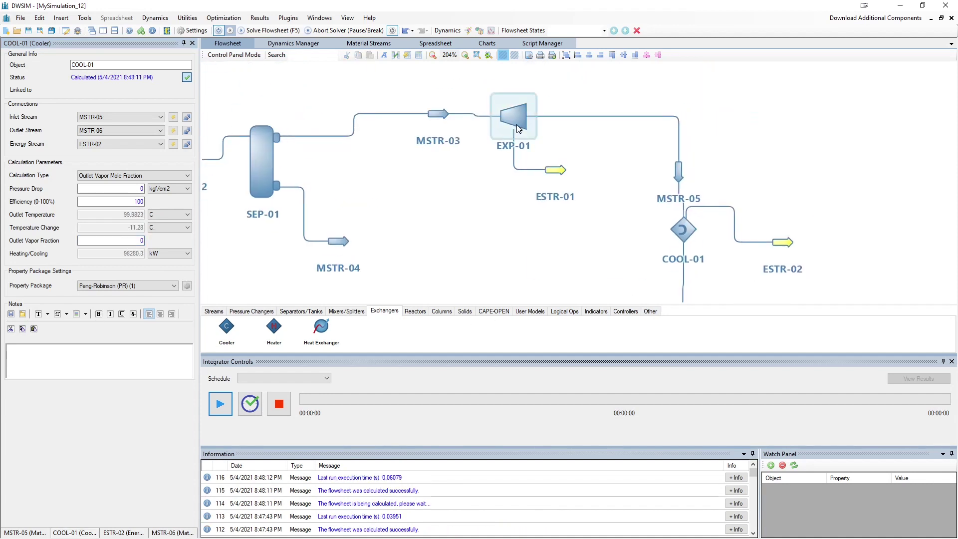
Step: Set the outlet pressure of expander EXP-01 to 10 kPa (0.01 MPa)
click(518, 129)
double_click(135, 241)
text(10)
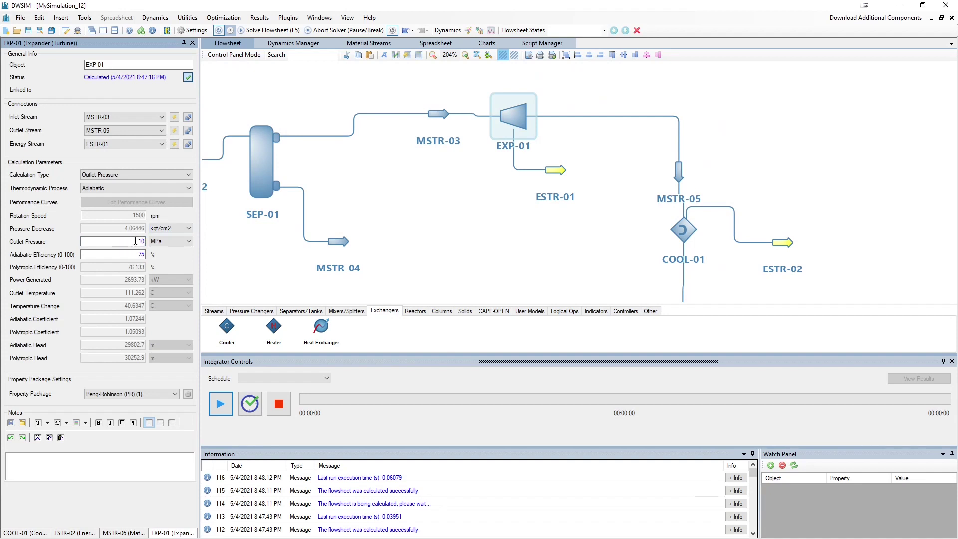
click(168, 241)
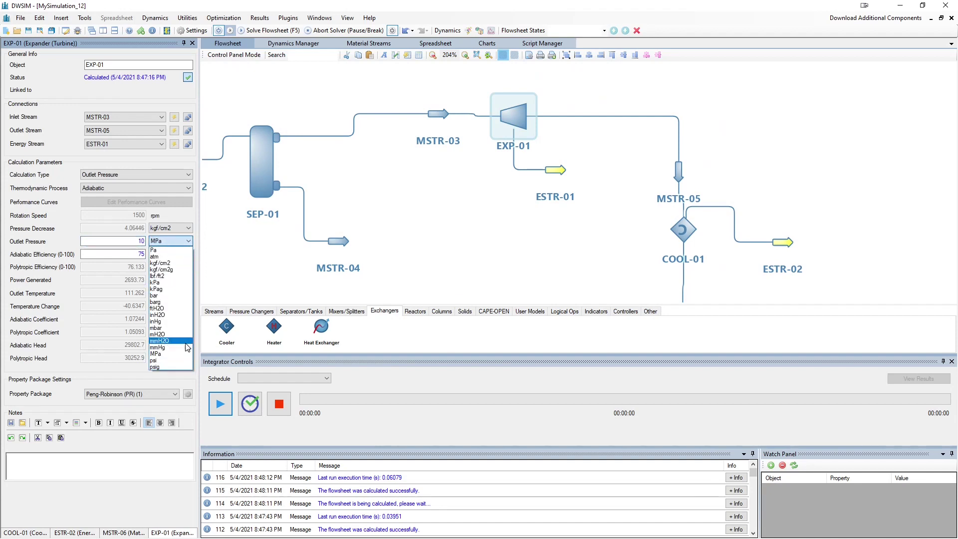
key(Escape)
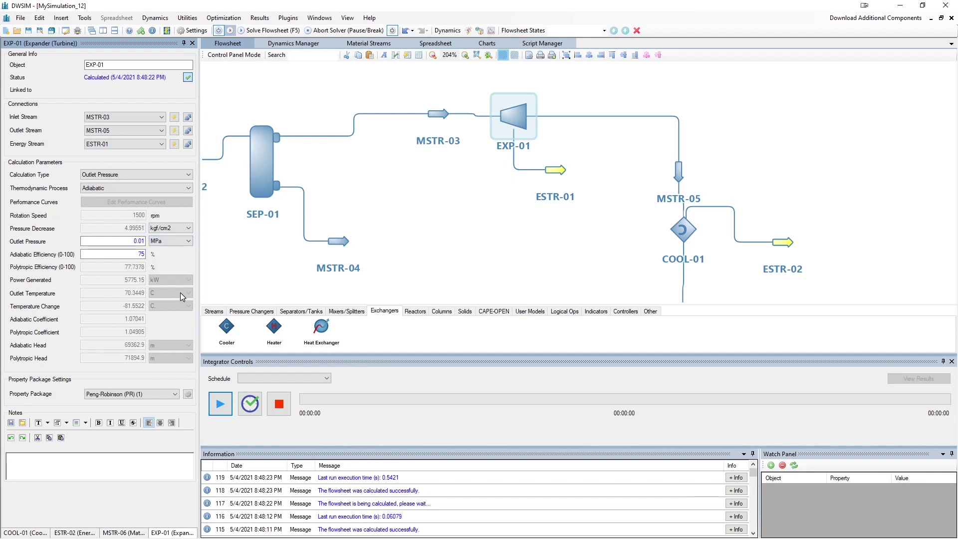
Step: Check the recalculated conditions of the expander outlet stream MSTR-05 and the cooler outlet stream MSTR-06
drag(720, 245, 733, 210)
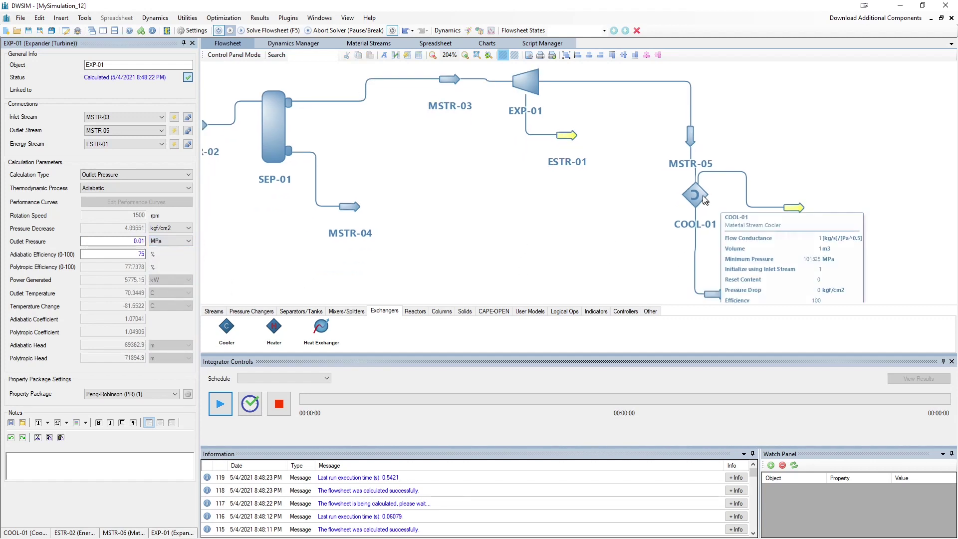
click(684, 137)
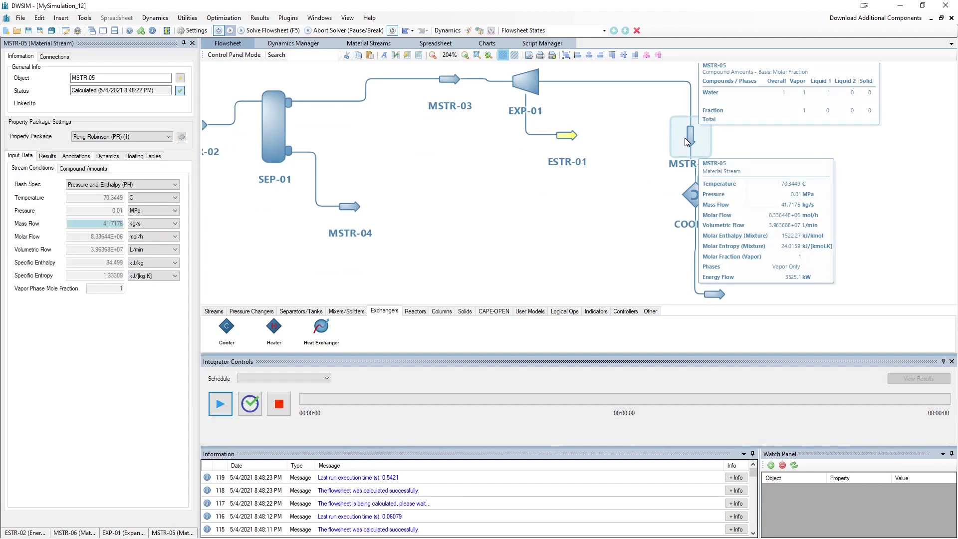
mouse_move(119, 213)
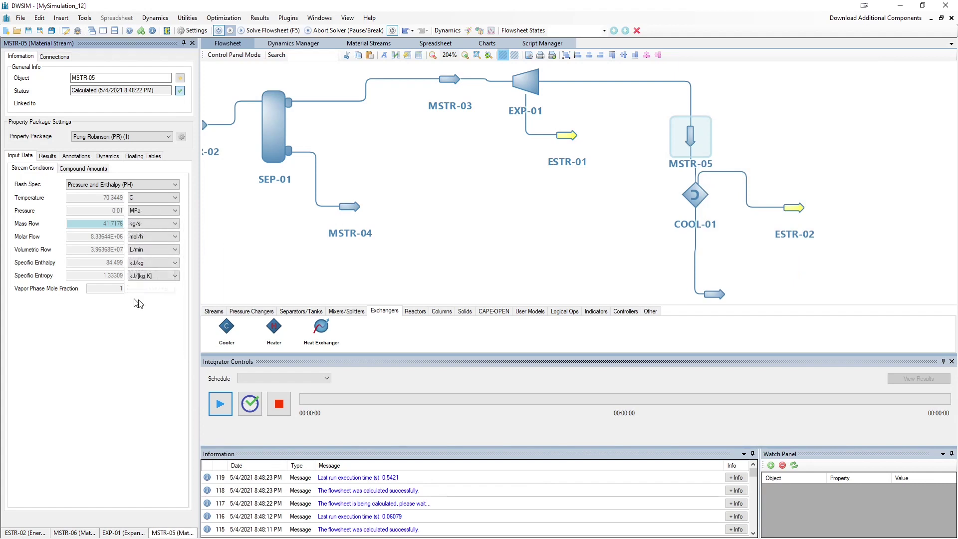
click(720, 292)
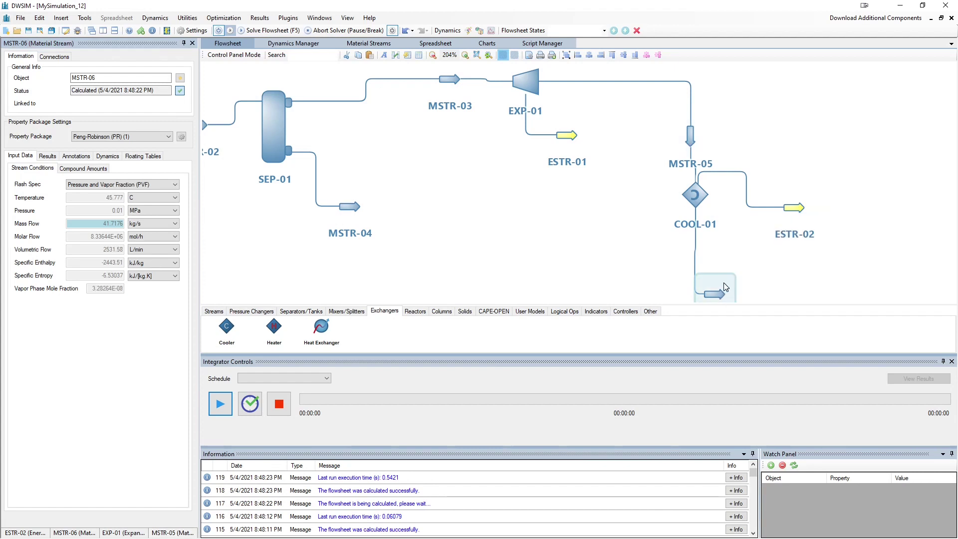
click(761, 281)
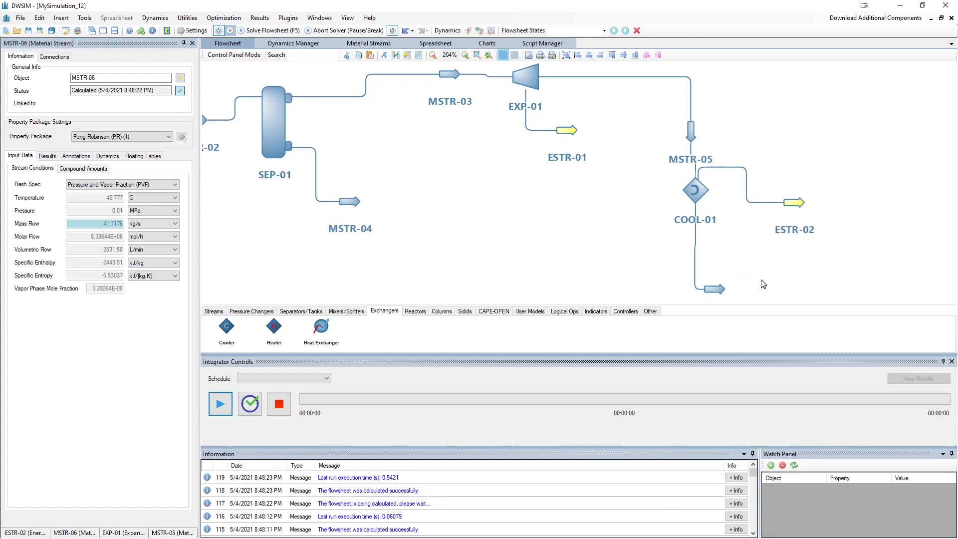
Step: Rotate the cooler's outlet stream MSTR-06 by +180° and move it back toward the separator, below the level of the cooler
drag(764, 299, 778, 270)
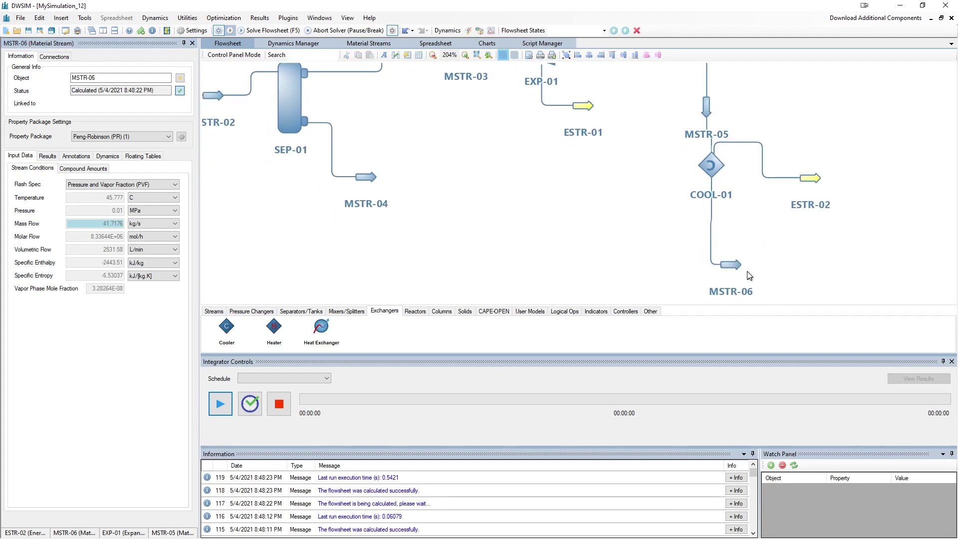
right_click(732, 262)
mouse_move(776, 343)
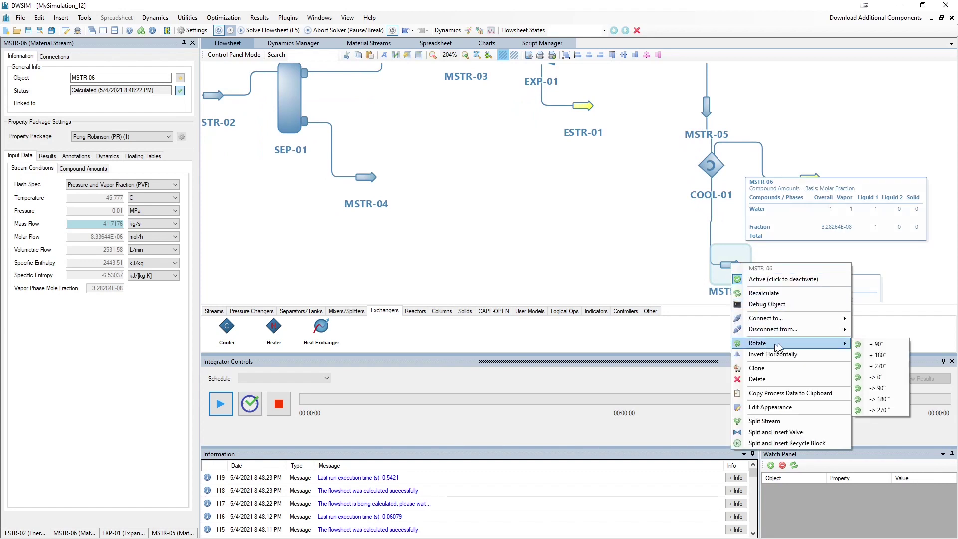
click(875, 356)
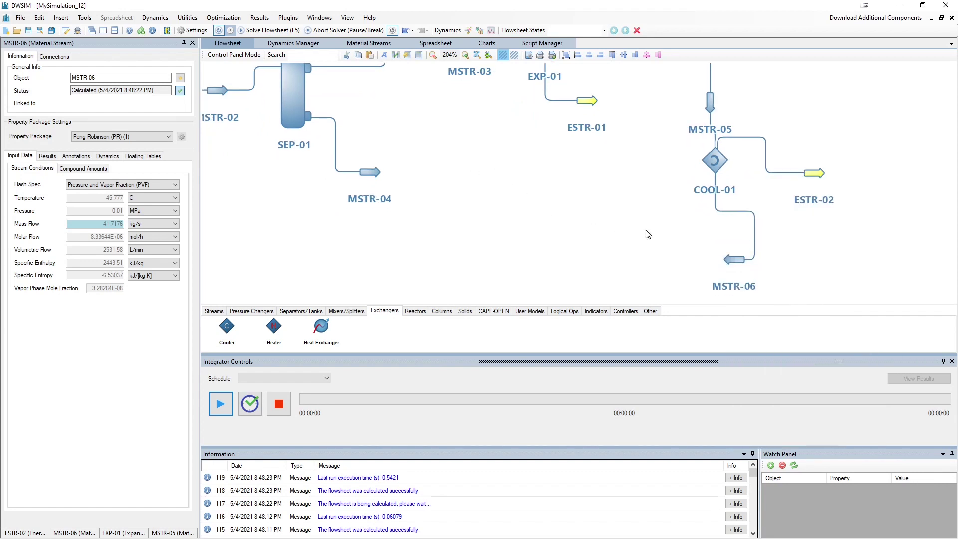
scroll(576, 171, down, 2)
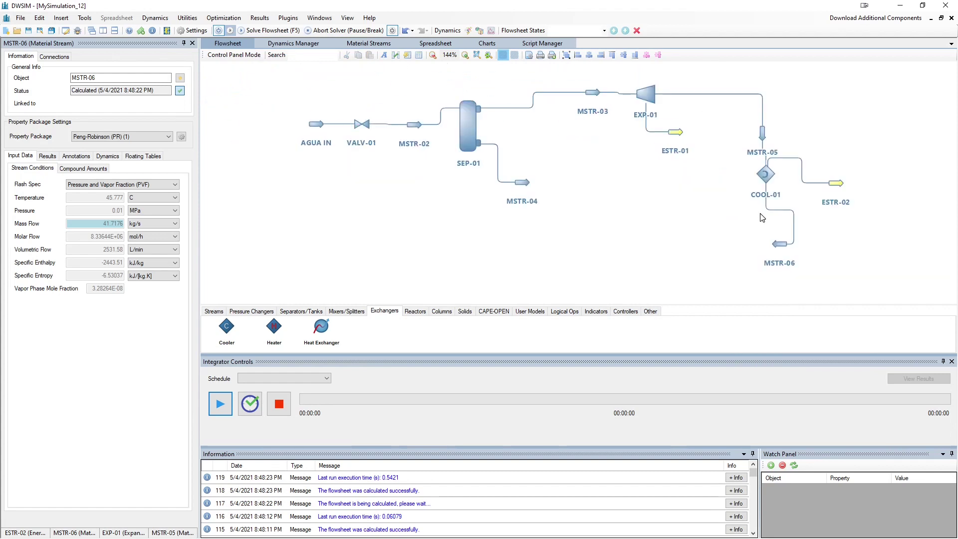
drag(781, 252, 598, 249)
Step: Move the separator's liquid stream MSTR-04 to just above MSTR-06 and rotate it by +180° so both face the same way
drag(520, 187, 582, 208)
right_click(582, 208)
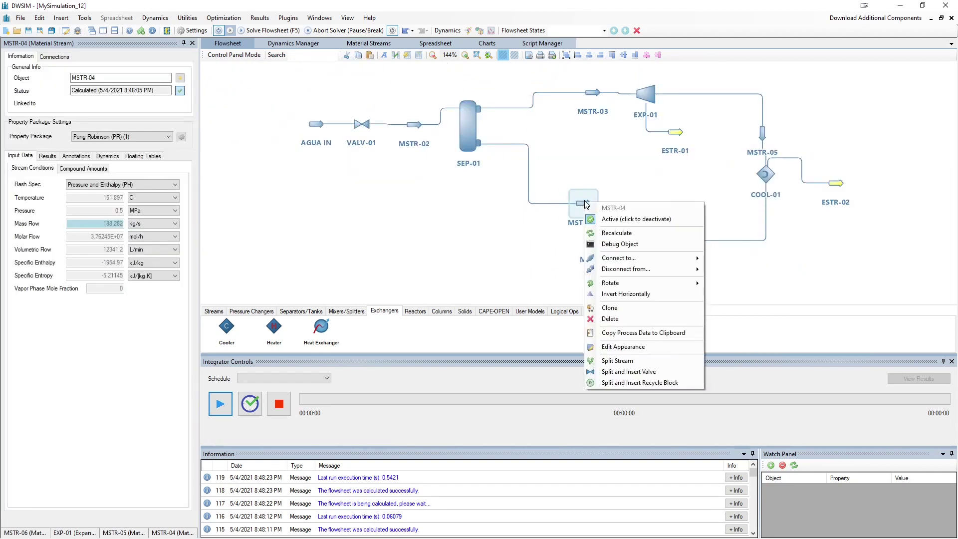
mouse_move(630, 288)
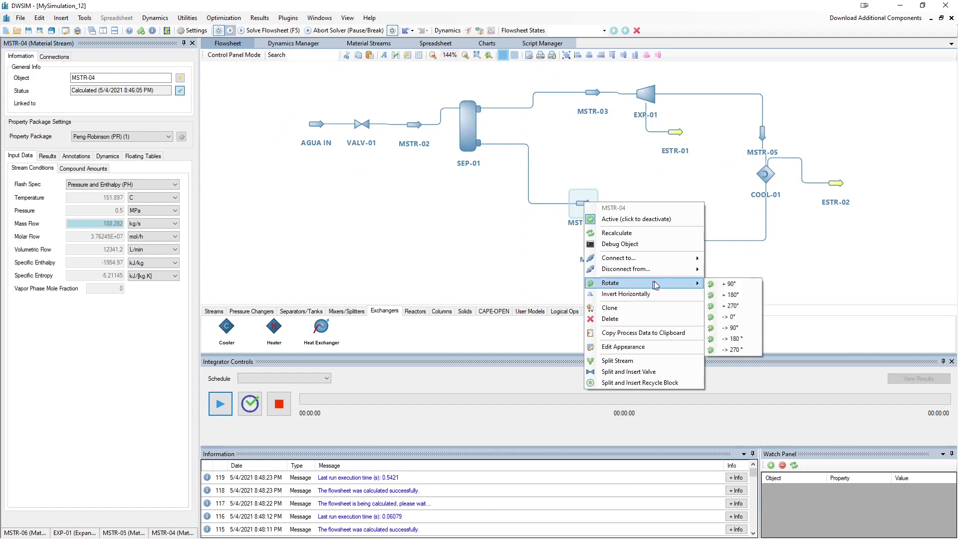
click(722, 306)
drag(576, 201, 589, 209)
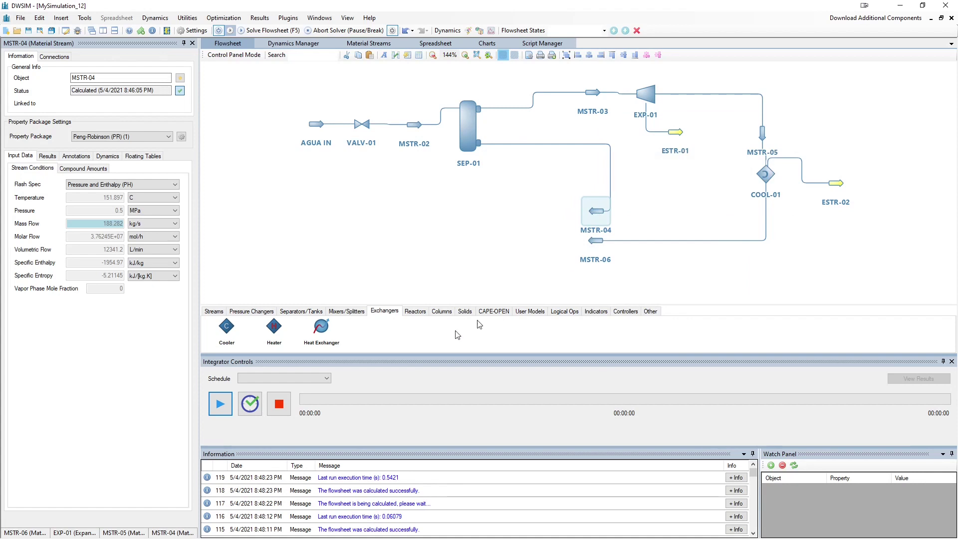
Step: Add a Stream Mixer just ahead of the arrowheads of MSTR-04 and MSTR-06 and start rotating it
click(351, 315)
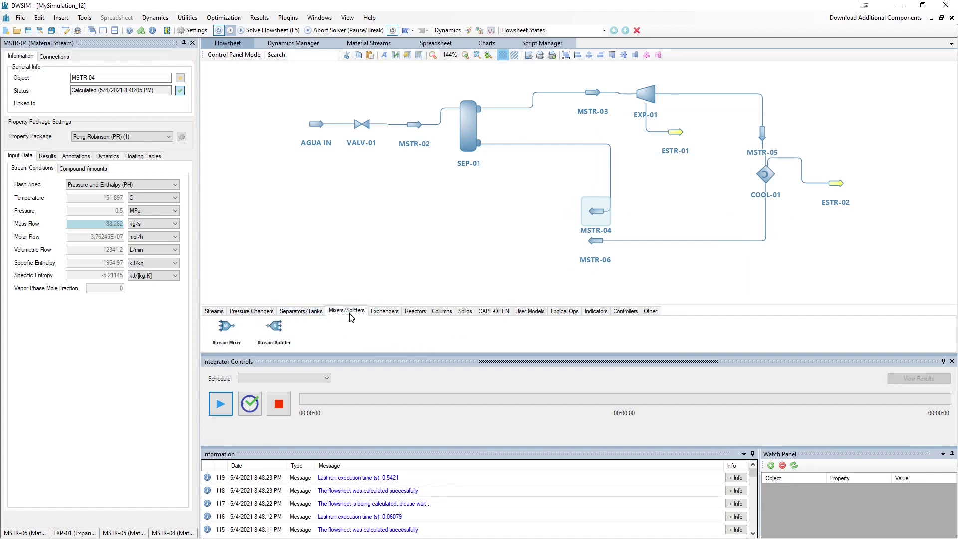
drag(229, 327, 566, 227)
right_click(549, 223)
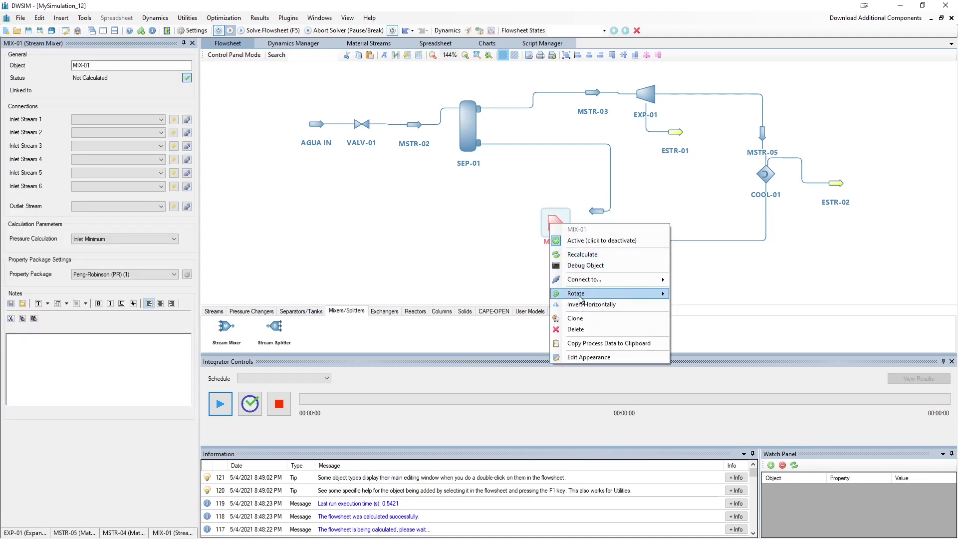
Step: Rotate the mixer MIX-01 by 180° and connect MSTR-04 and MSTR-06 as its first and second inlet streams
mouse_move(580, 293)
click(719, 307)
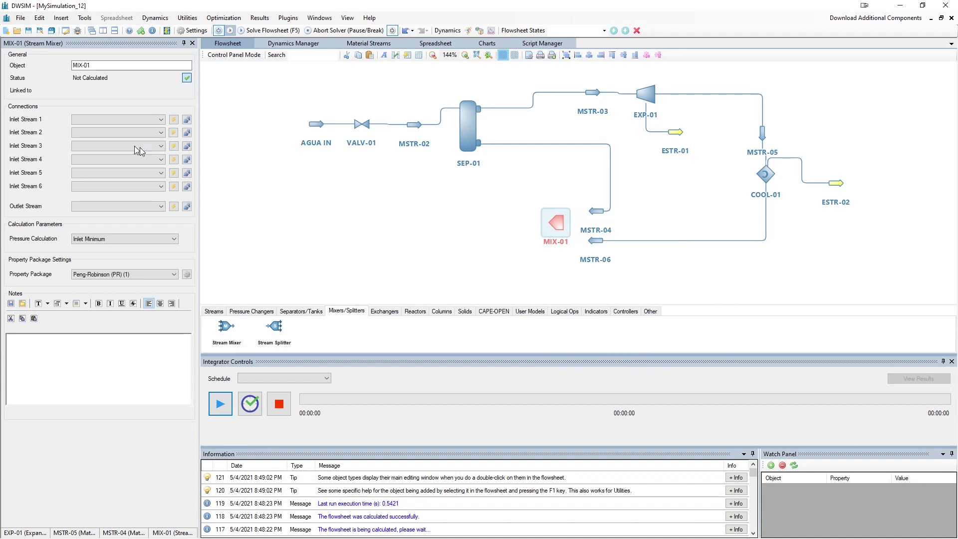
click(113, 118)
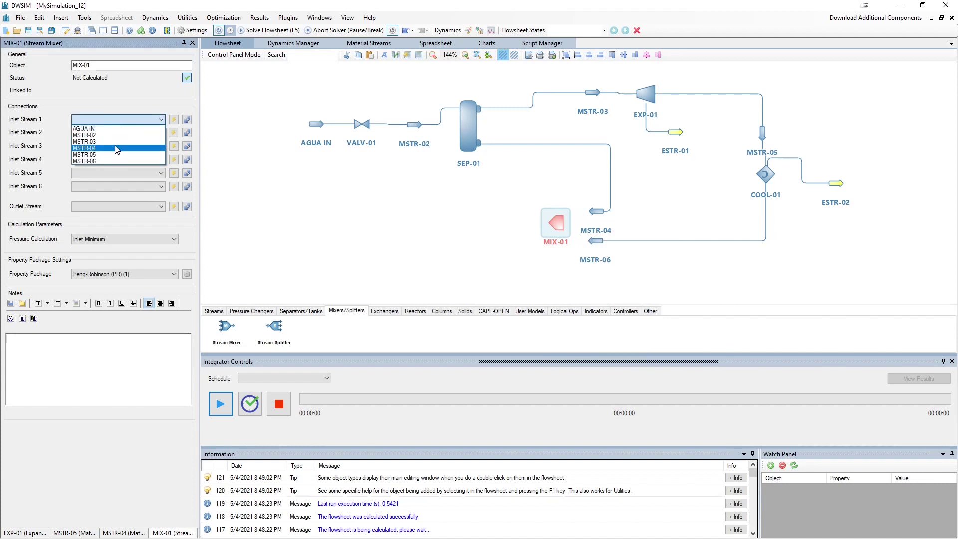
click(116, 149)
click(110, 132)
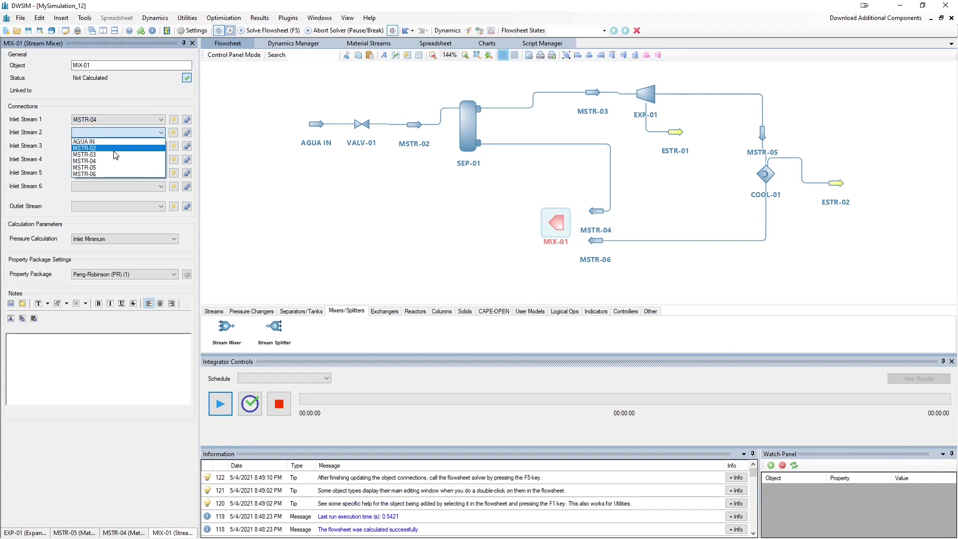
click(100, 174)
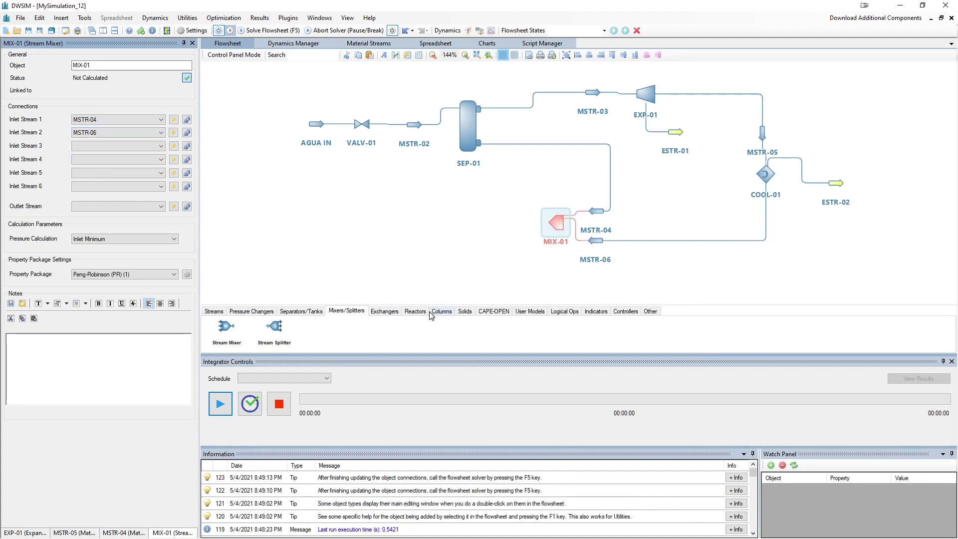
Step: Create an outlet stream for MIX-01 and place it below AGUA IN, rotated 180° and level with the mixer
click(174, 206)
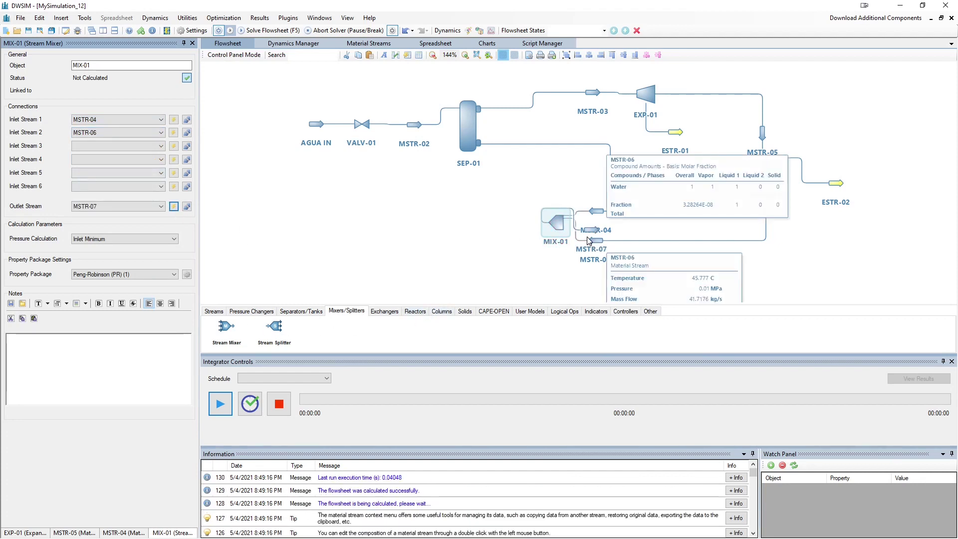
drag(590, 241, 351, 217)
right_click(351, 217)
click(351, 217)
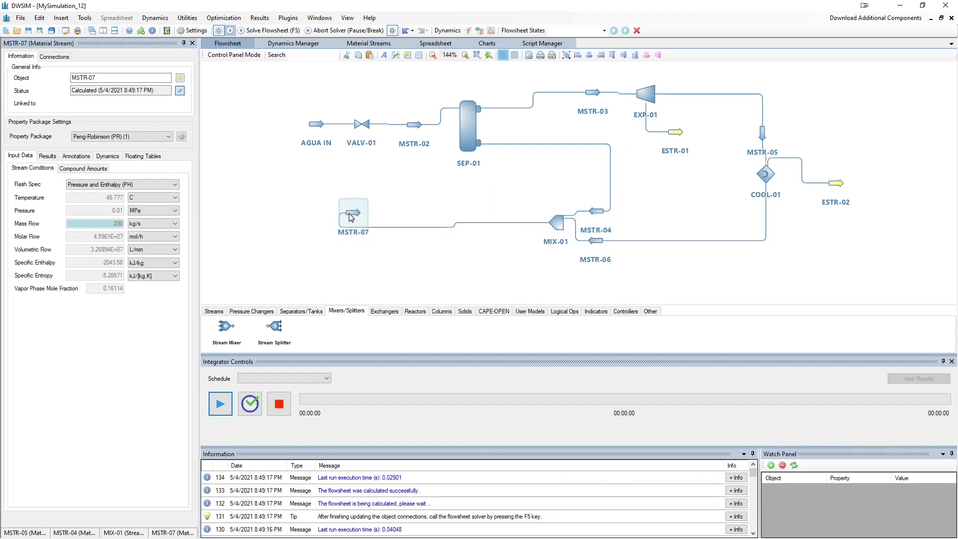
right_click(351, 216)
mouse_move(415, 297)
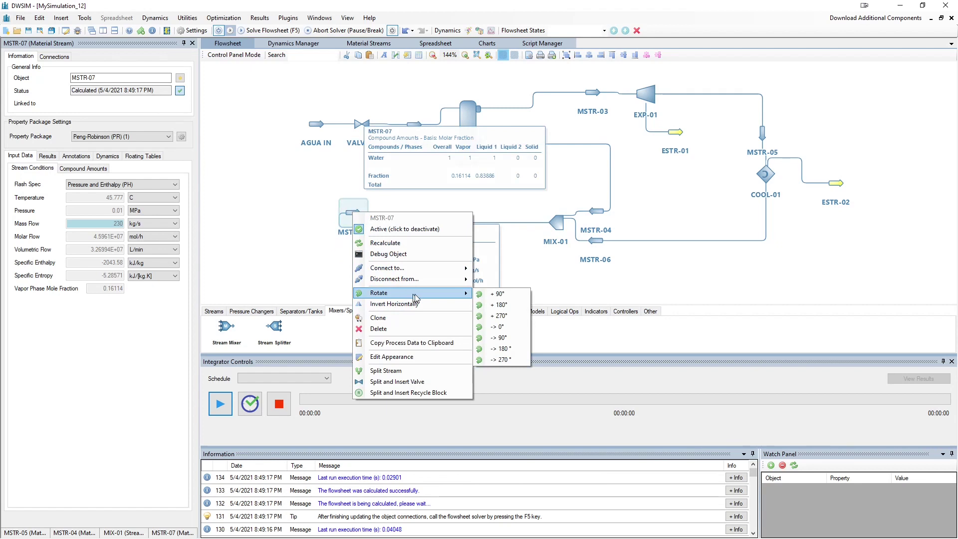
click(517, 306)
drag(356, 215, 342, 226)
Step: Rename the mixer's outlet stream as AGUA OUT
click(111, 76)
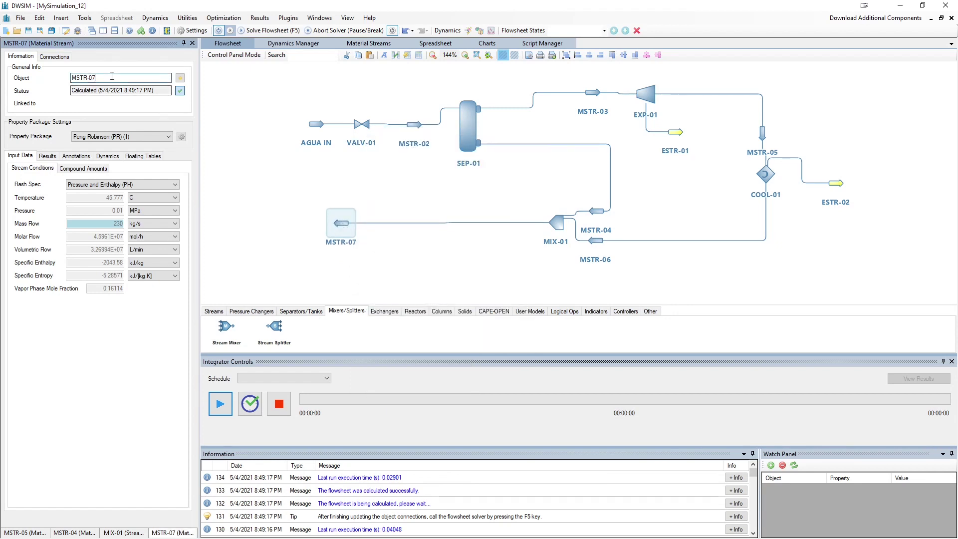
key(BackSpace)
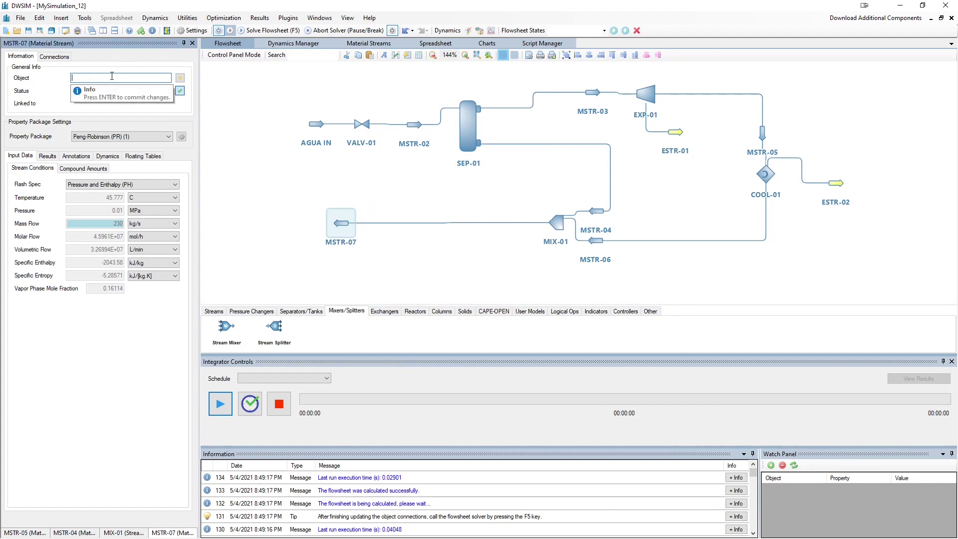
text(AGUA OUT)
key(Return)
Step: Insert a property table into the flowsheet and place it above the valve and separator
drag(496, 200, 506, 214)
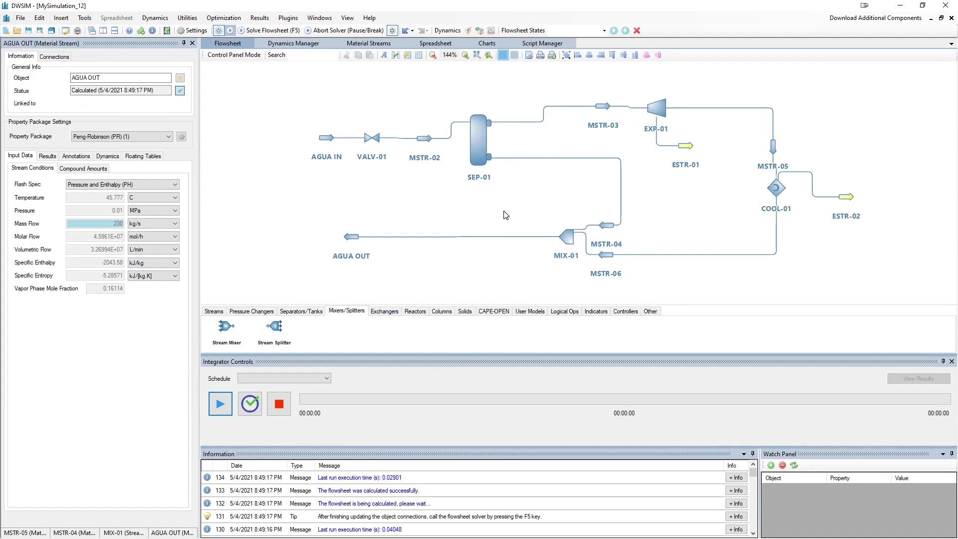
scroll(442, 87, up, 2)
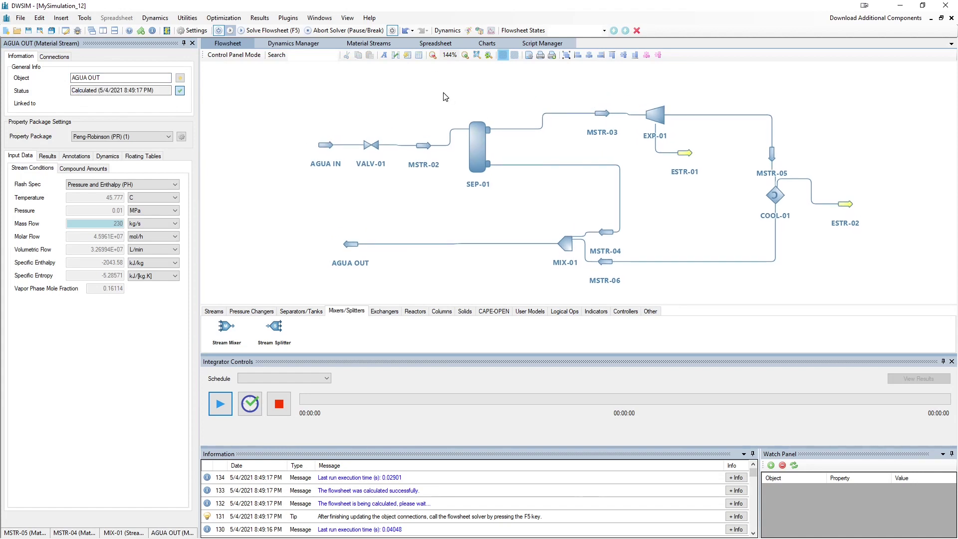
scroll(474, 118, down, 6)
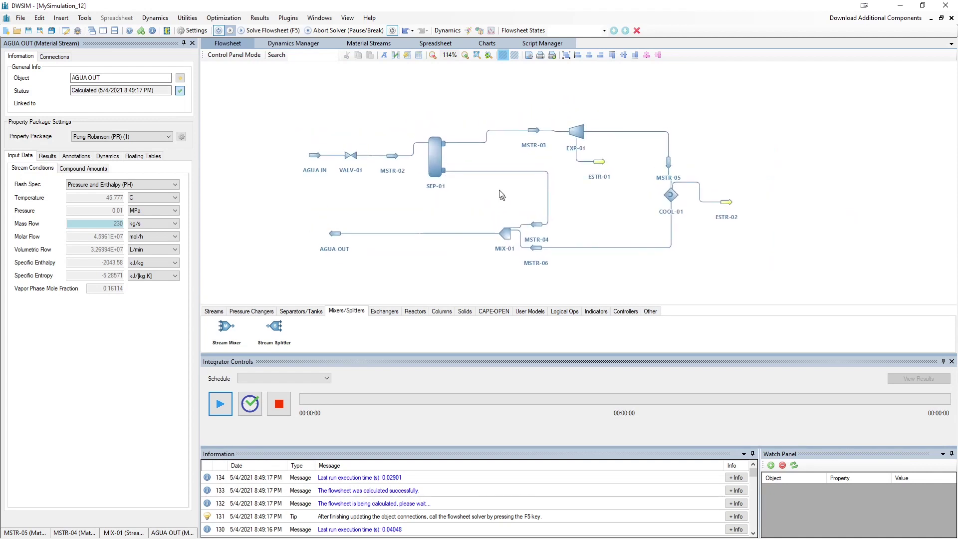
click(418, 56)
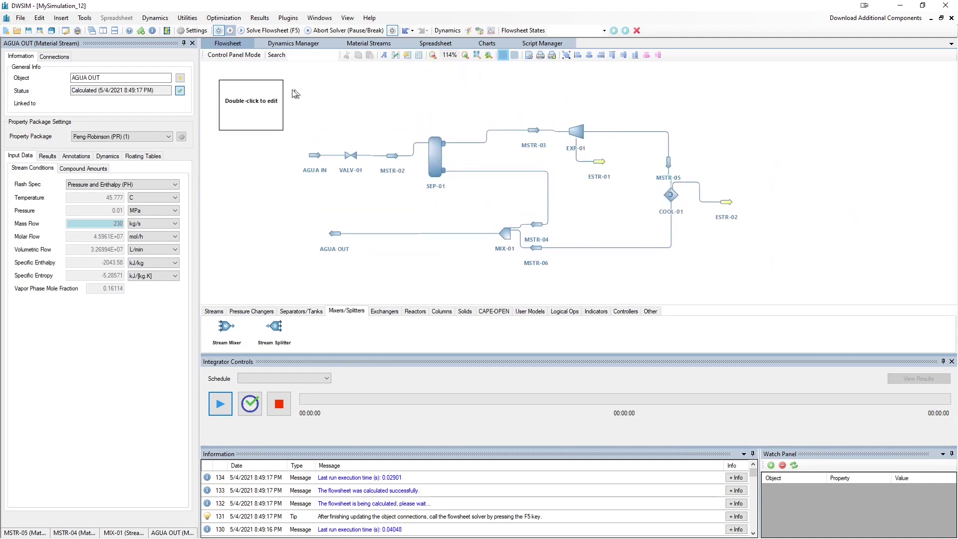
drag(218, 114, 405, 93)
Step: Configure the property table to show Temperature and Mass Flow for the AGUA IN and AGUA OUT streams
double_click(405, 93)
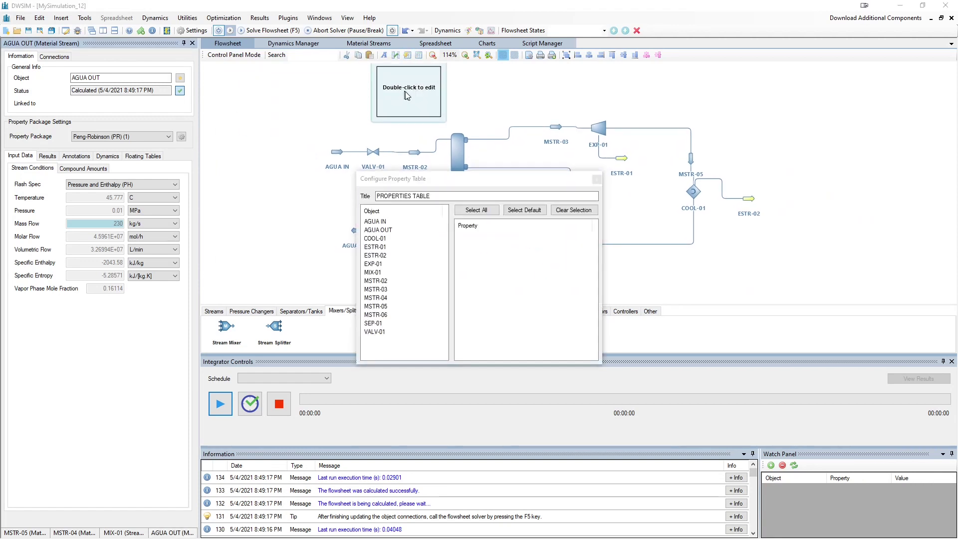
click(395, 223)
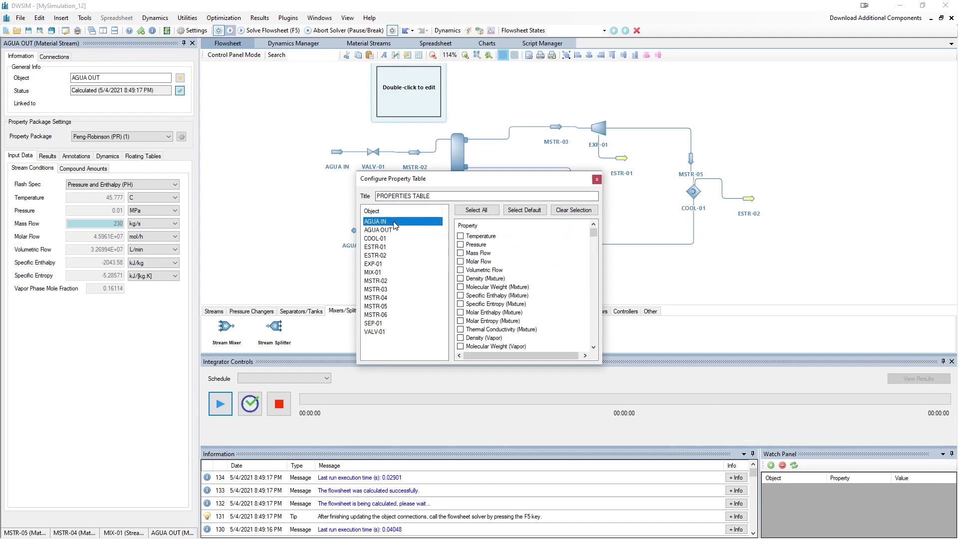
click(461, 237)
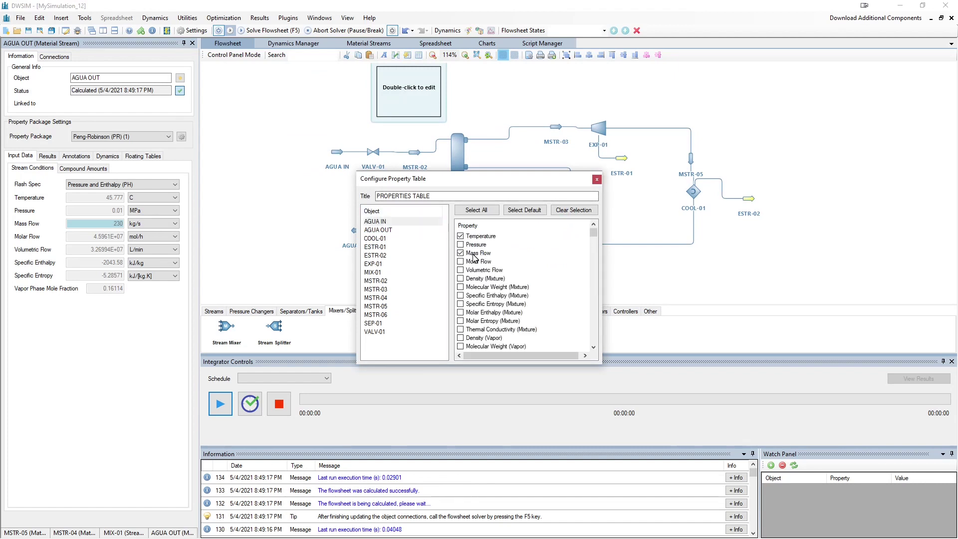
click(395, 230)
click(474, 236)
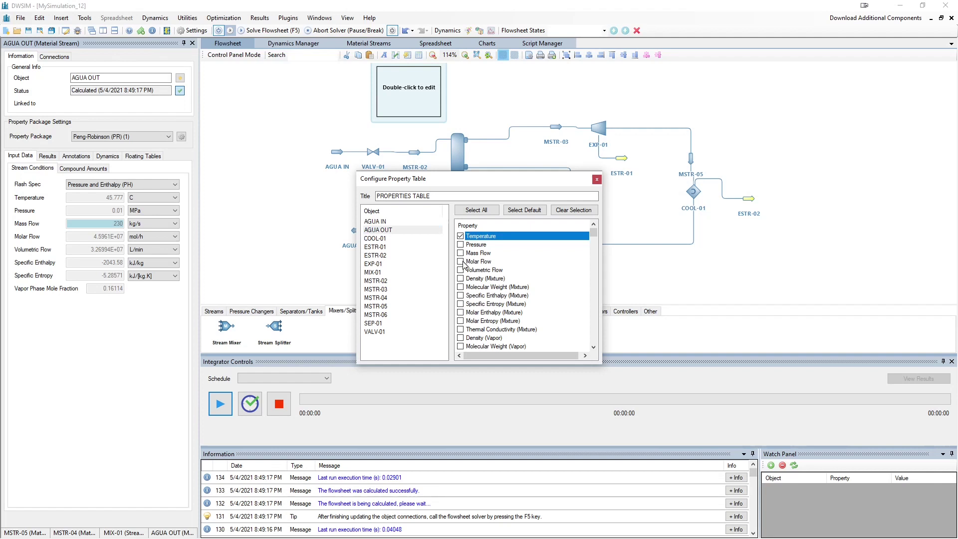
click(597, 179)
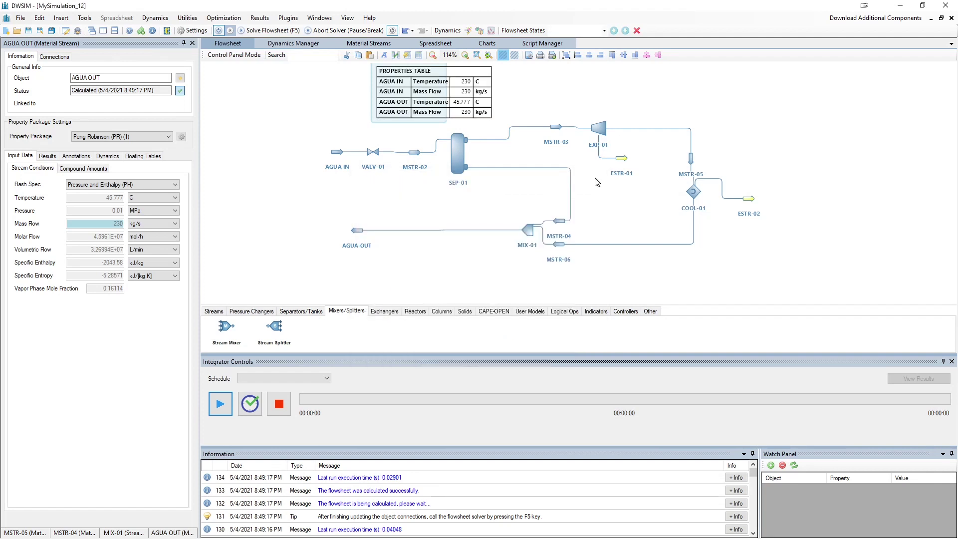
Step: Move the property table to the free area left of the AGUA IN and AGUA OUT streams
drag(453, 135, 281, 239)
drag(370, 209, 351, 204)
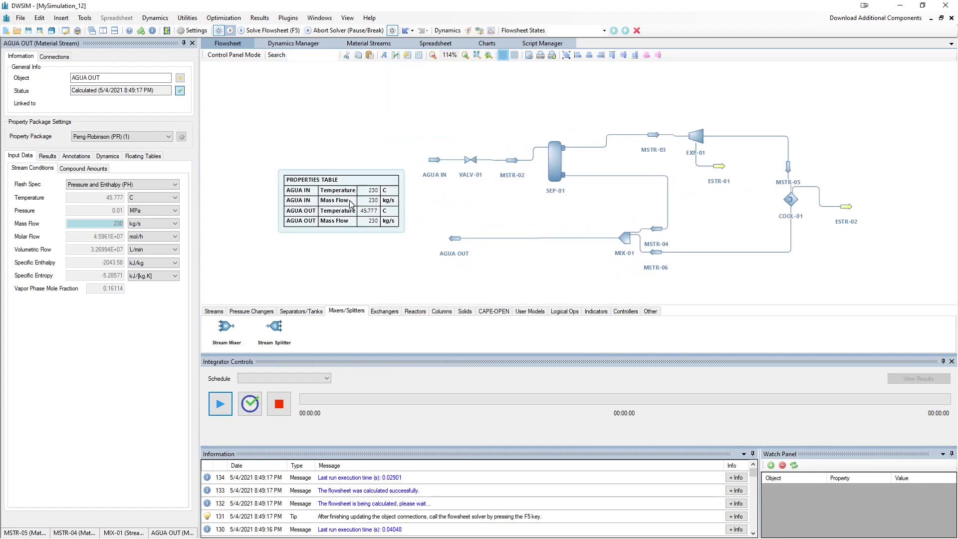
scroll(429, 204, up, 3)
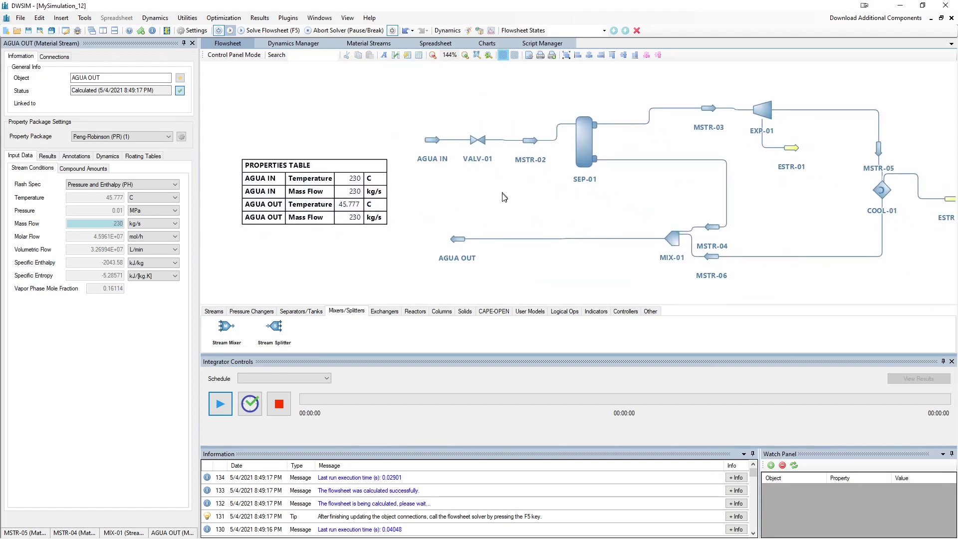
scroll(483, 186, up, 3)
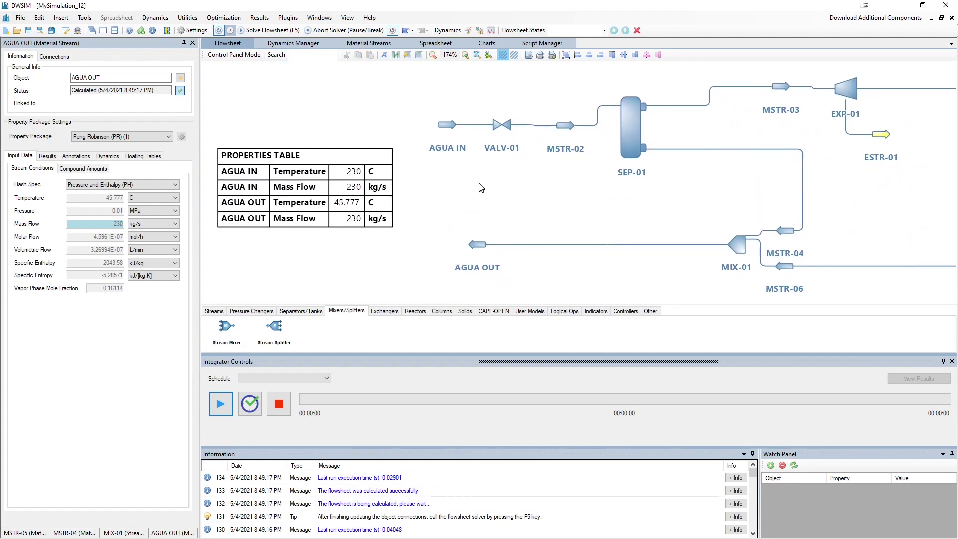
mouse_move(446, 128)
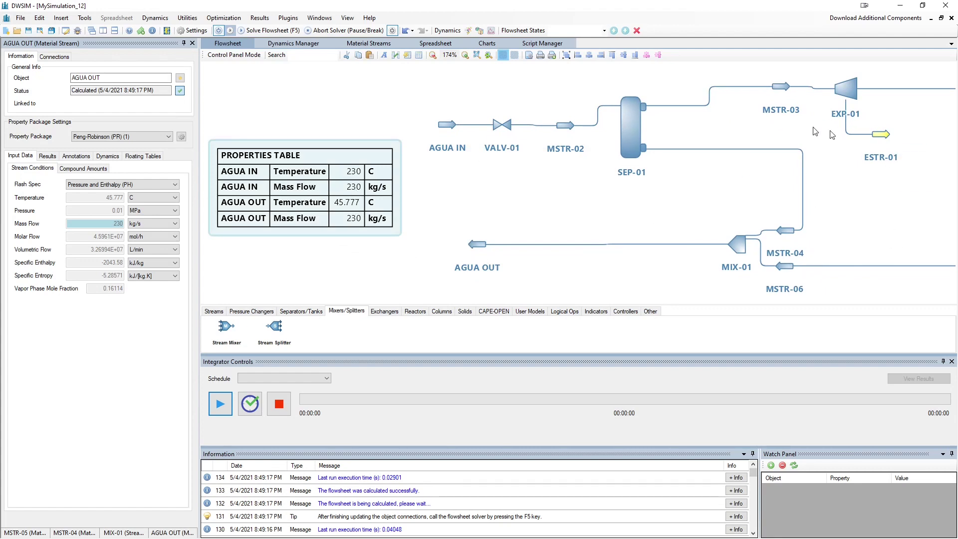
Step: Add Pressure for both AGUA IN and AGUA OUT to the property table and shift the table slightly upward
double_click(348, 209)
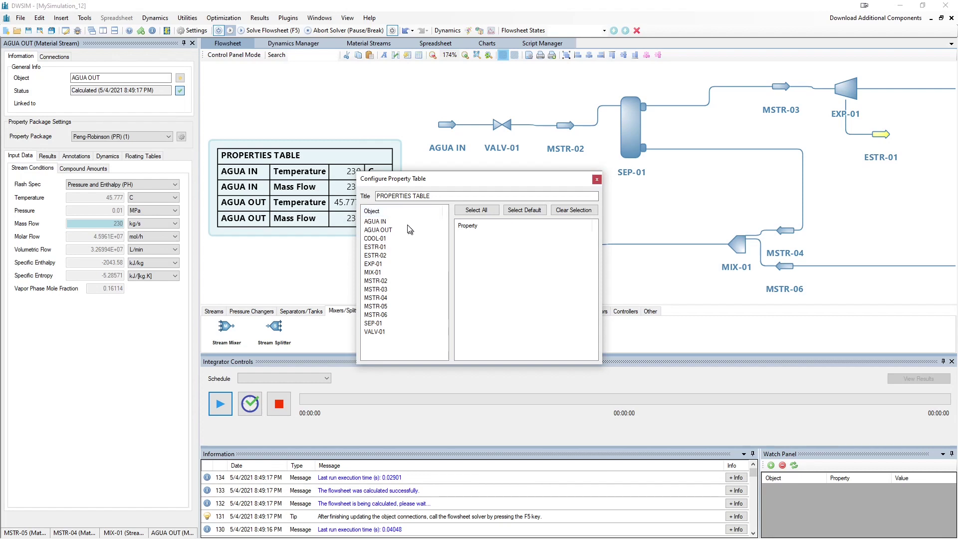
click(405, 222)
click(460, 244)
click(403, 229)
click(464, 244)
click(461, 244)
click(597, 179)
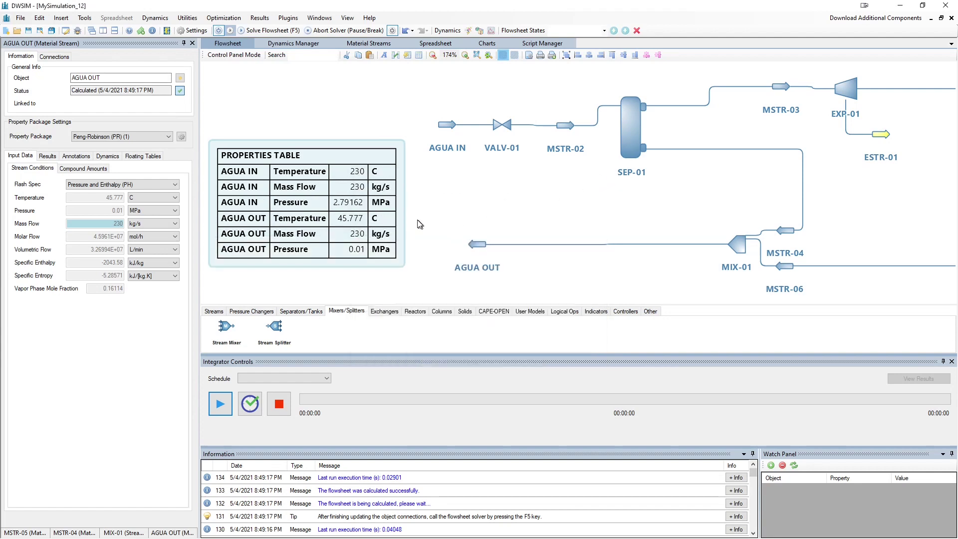
drag(389, 247, 385, 230)
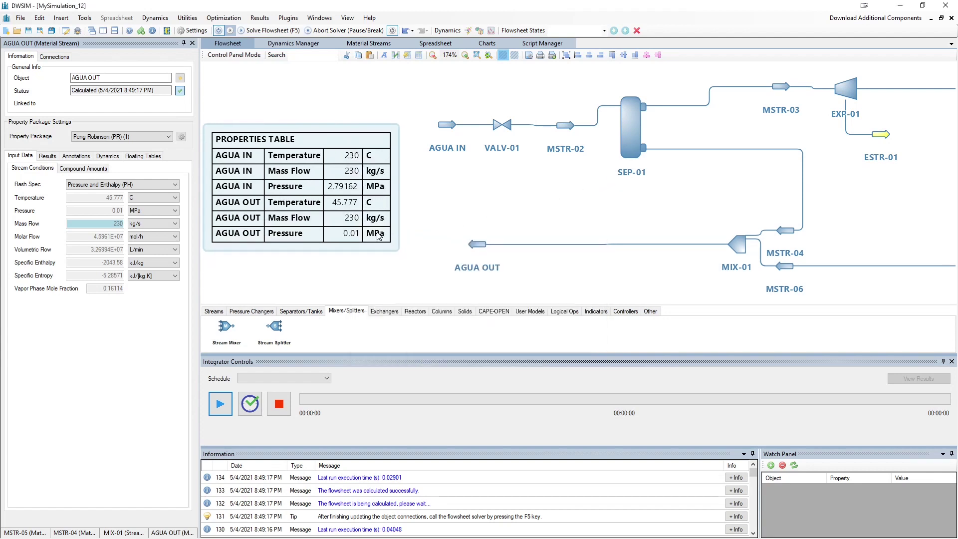
Step: Review the calculation parameters and outlet pressure of the expander EXP-01
click(600, 198)
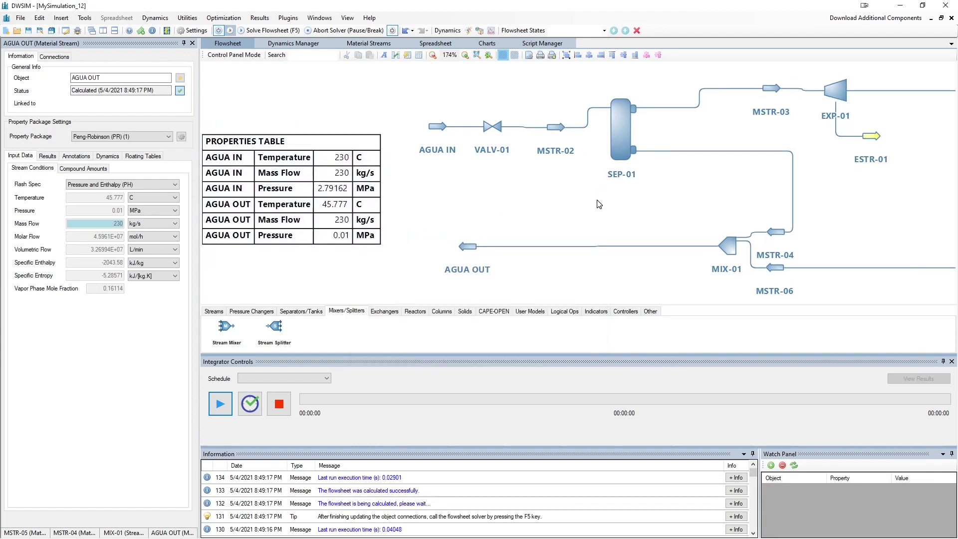
click(835, 90)
click(648, 213)
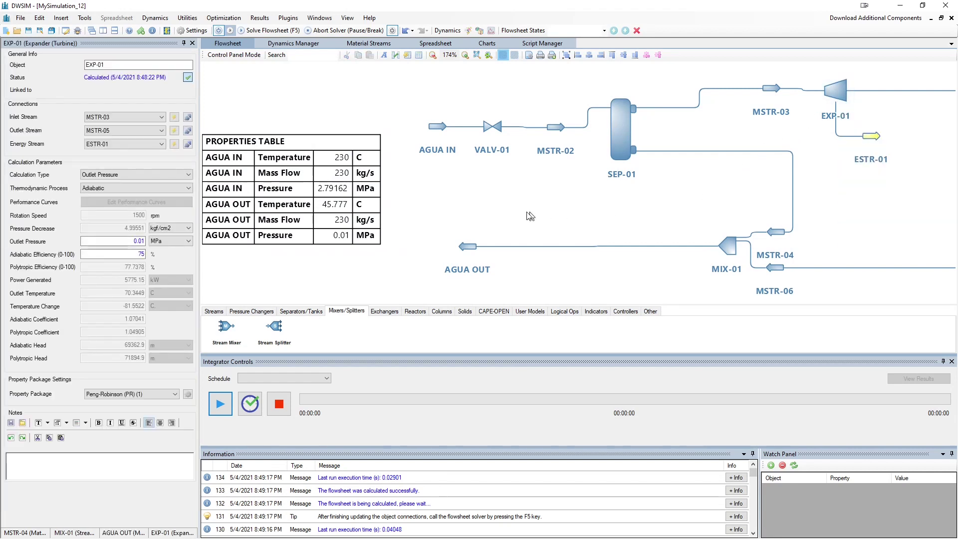
drag(530, 216, 565, 209)
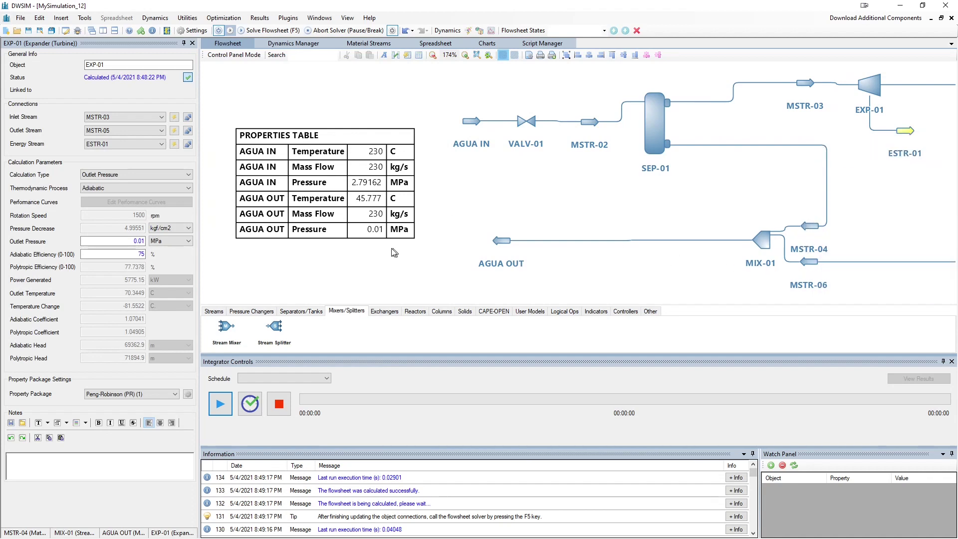
click(371, 237)
Step: Try Inlet Average and Inlet Maximum as MIX-01's pressure calculation, and return it to Inlet Minimum
click(761, 240)
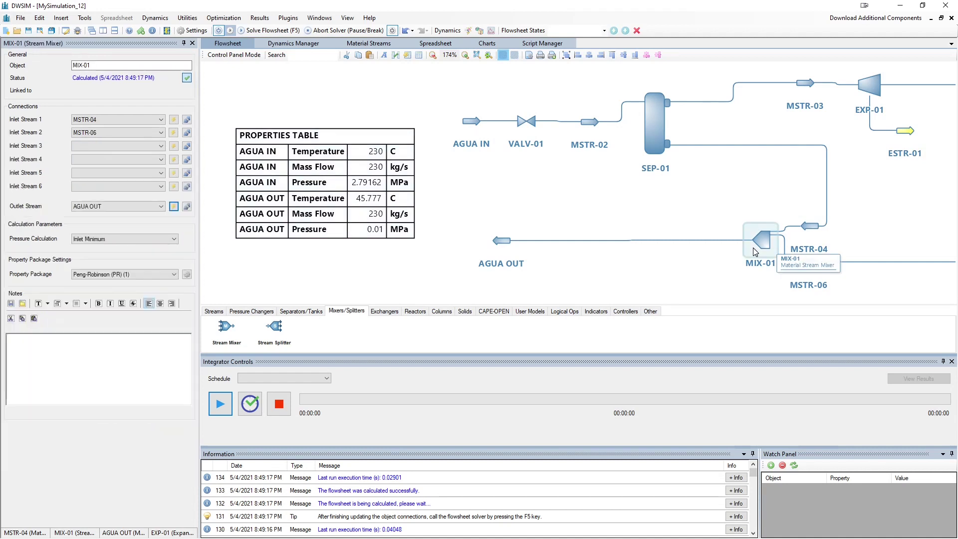
click(77, 240)
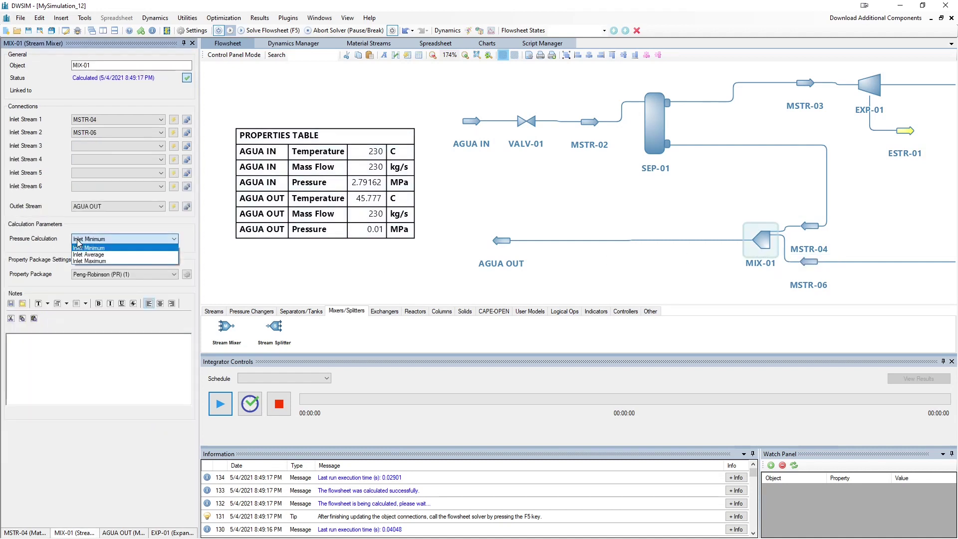
click(92, 258)
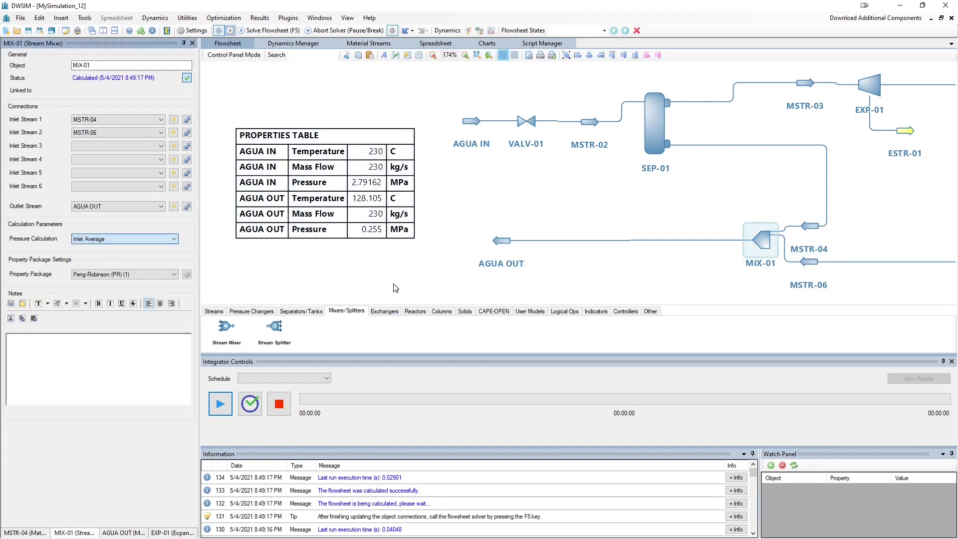
click(115, 240)
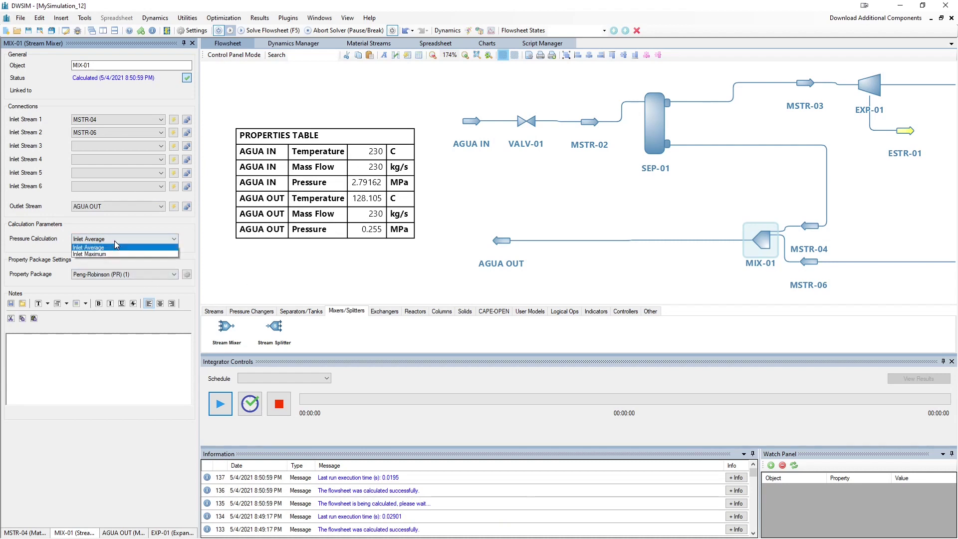
click(109, 260)
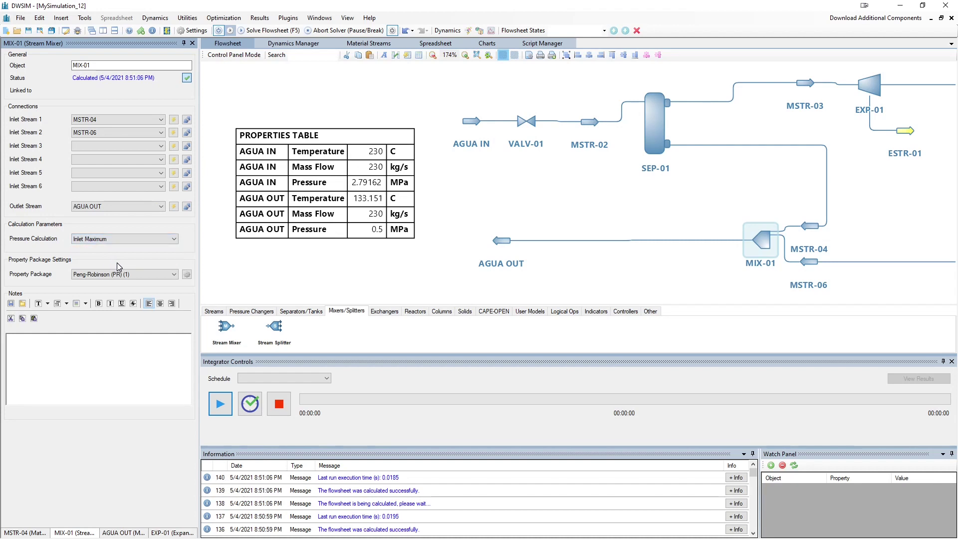
click(116, 241)
click(118, 248)
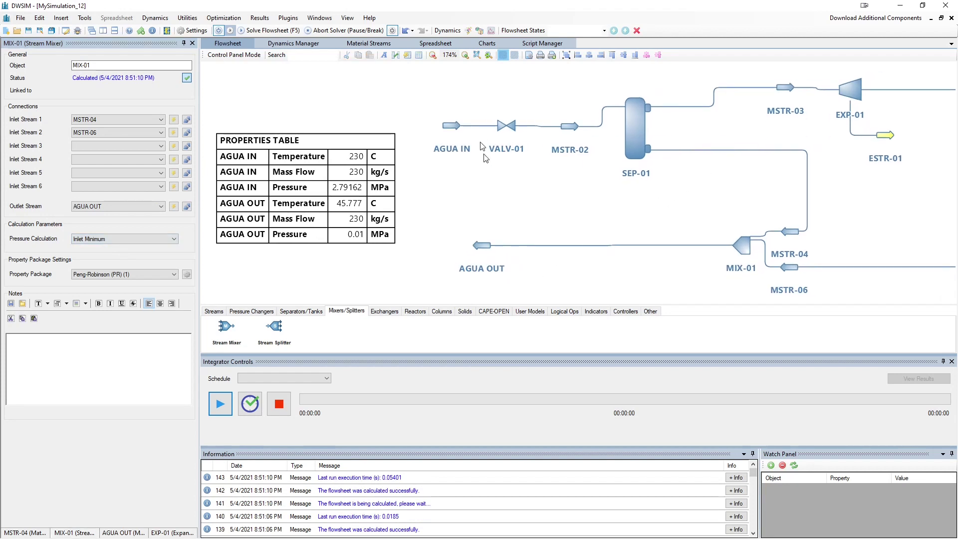
drag(806, 123, 585, 142)
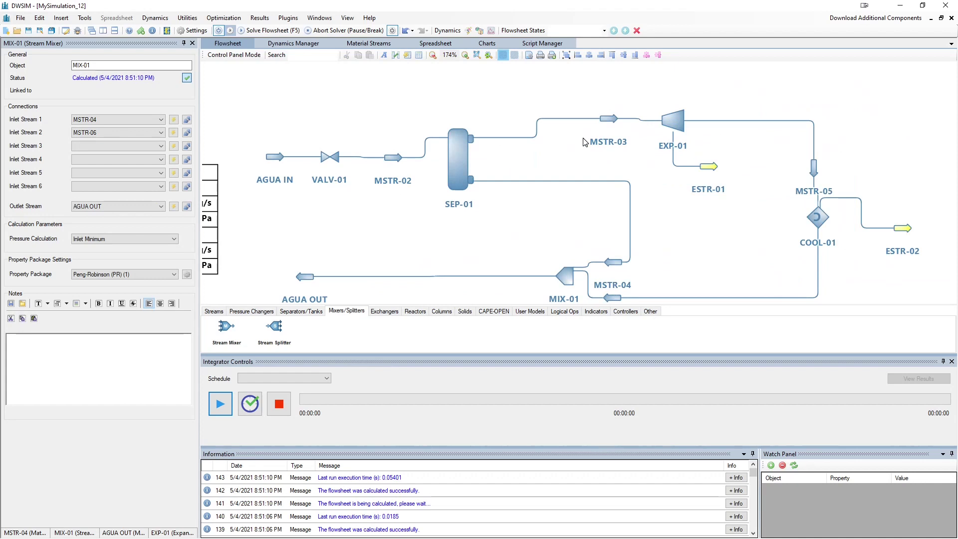
Step: Place a digital gauge in the free area above the expander EXP-01
click(670, 122)
click(650, 312)
click(625, 311)
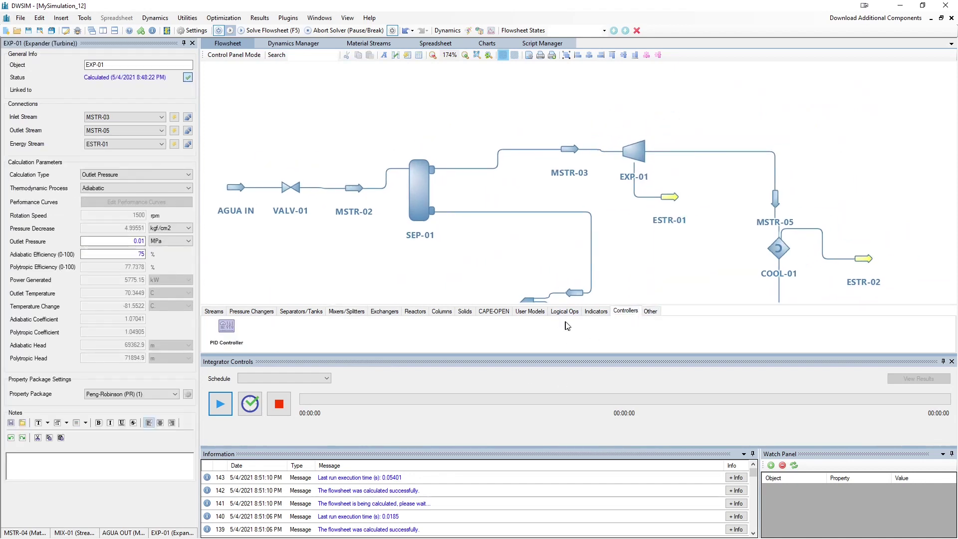
click(596, 311)
drag(276, 330, 626, 96)
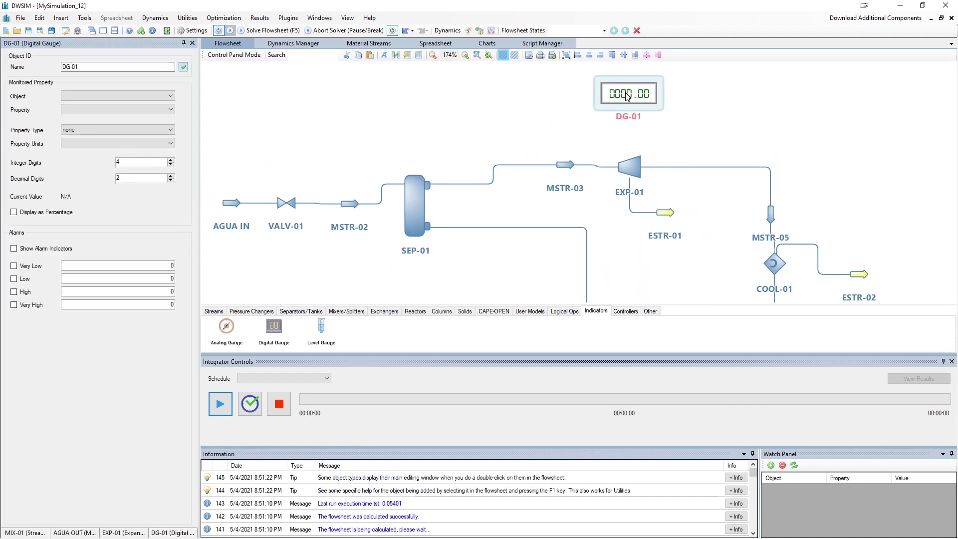
Step: Set the digital gauge to monitor the Power Generated property of EXP-01
click(128, 96)
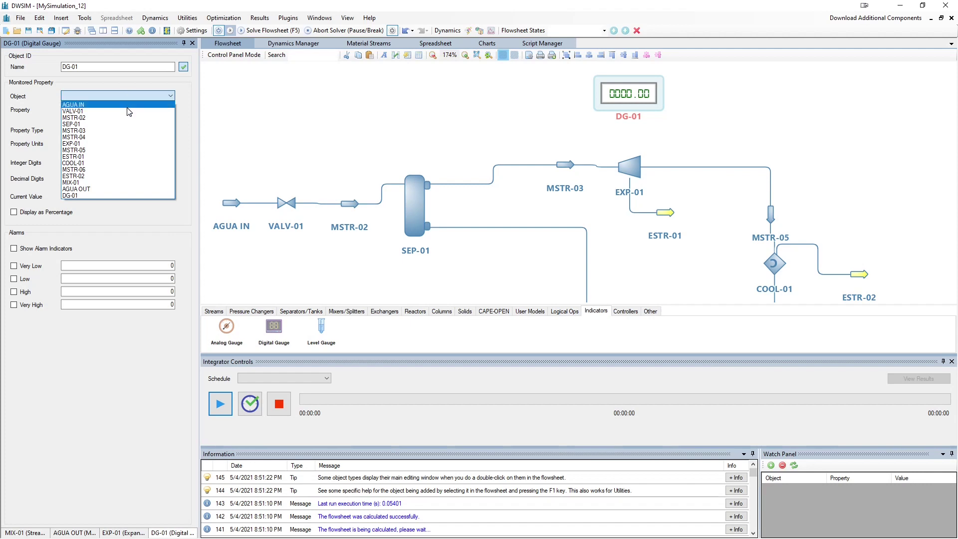
click(100, 143)
click(171, 111)
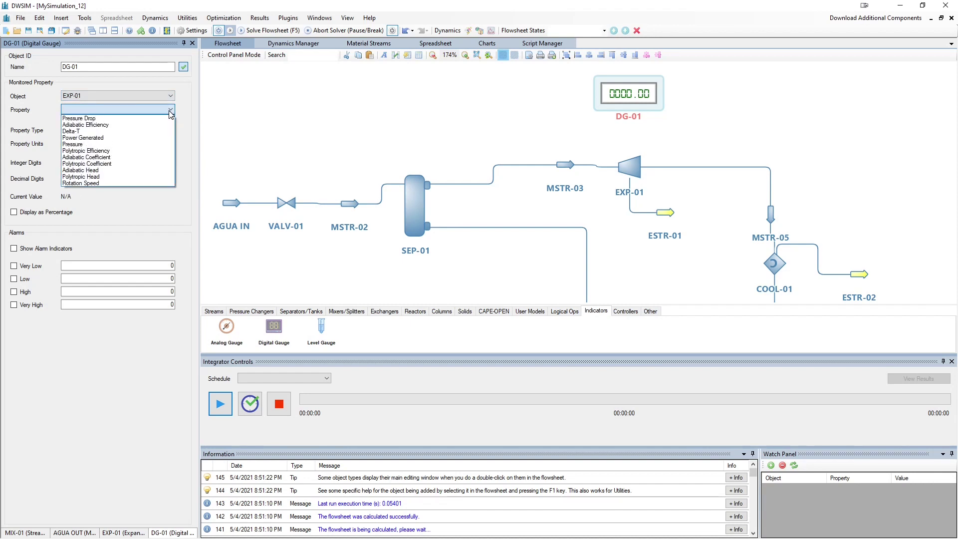
click(83, 138)
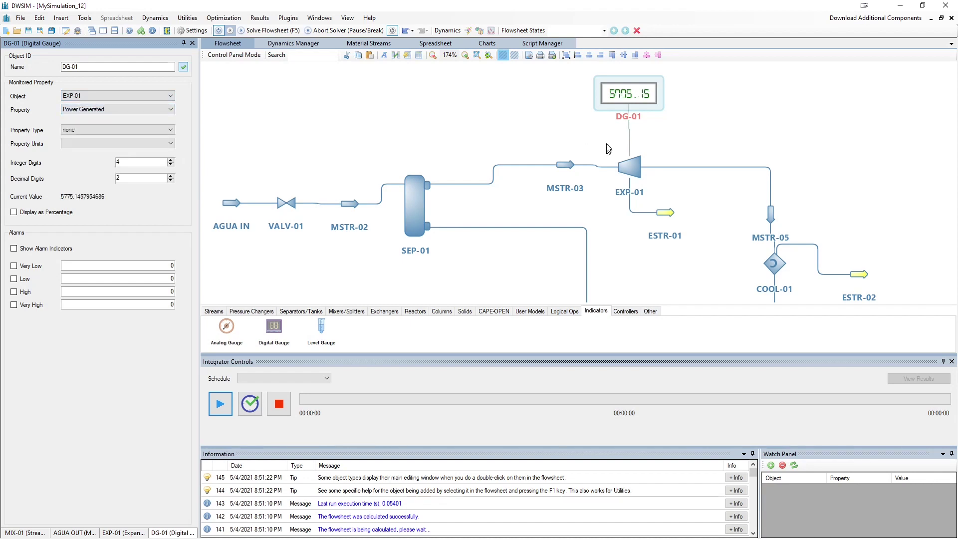
click(563, 217)
scroll(563, 217, down, 5)
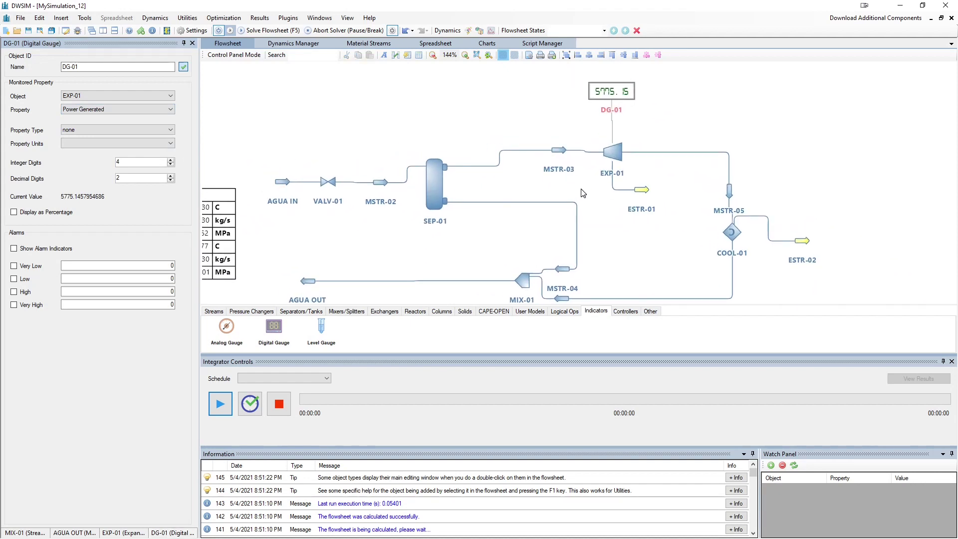
scroll(583, 193, up, 4)
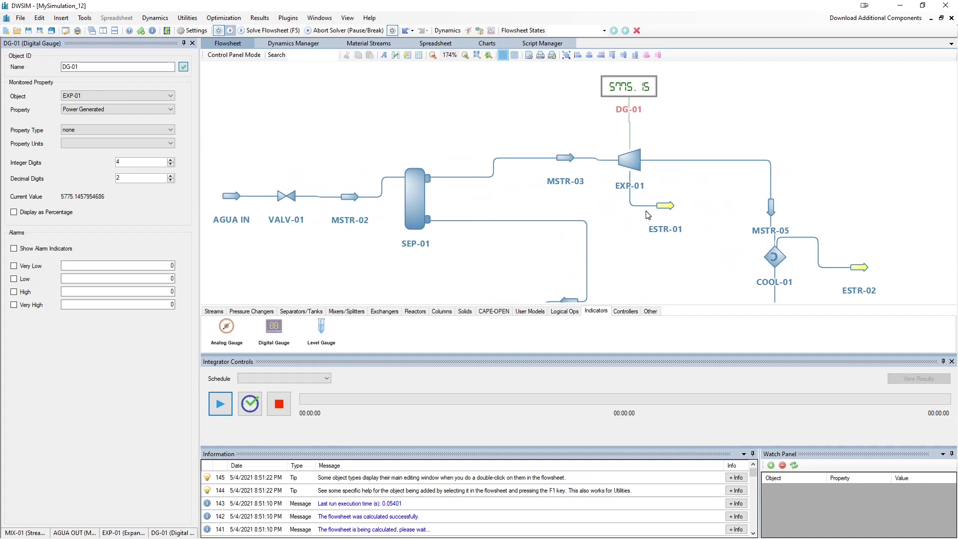
Step: Move the digital gauge slightly down so it sits closer above EXP-01
click(649, 214)
scroll(569, 211, down, 4)
scroll(569, 211, down, 4)
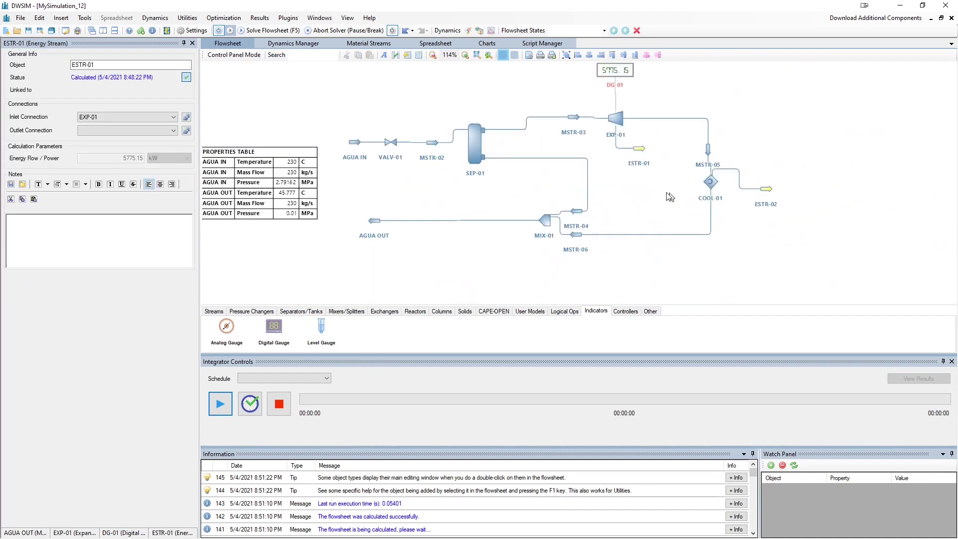
drag(670, 197, 719, 216)
drag(647, 104, 650, 116)
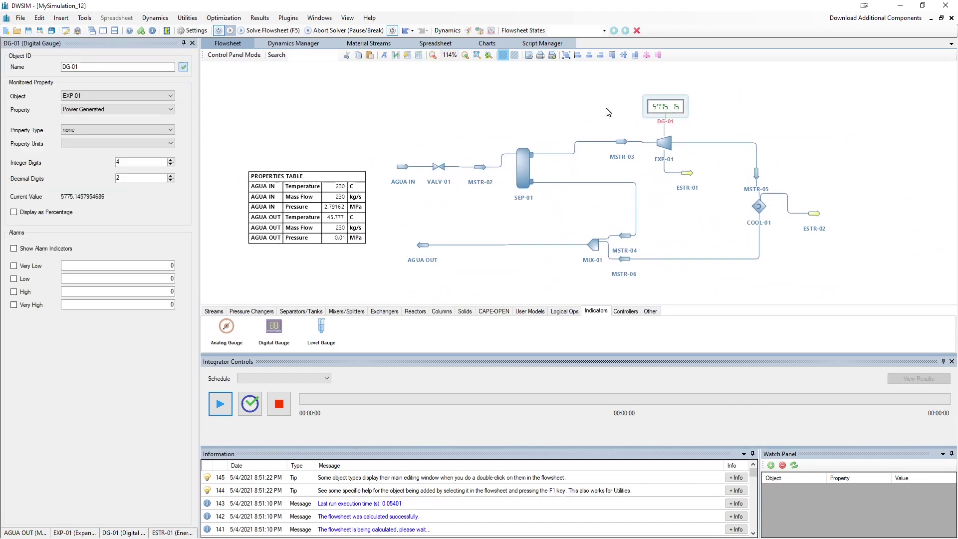
click(464, 227)
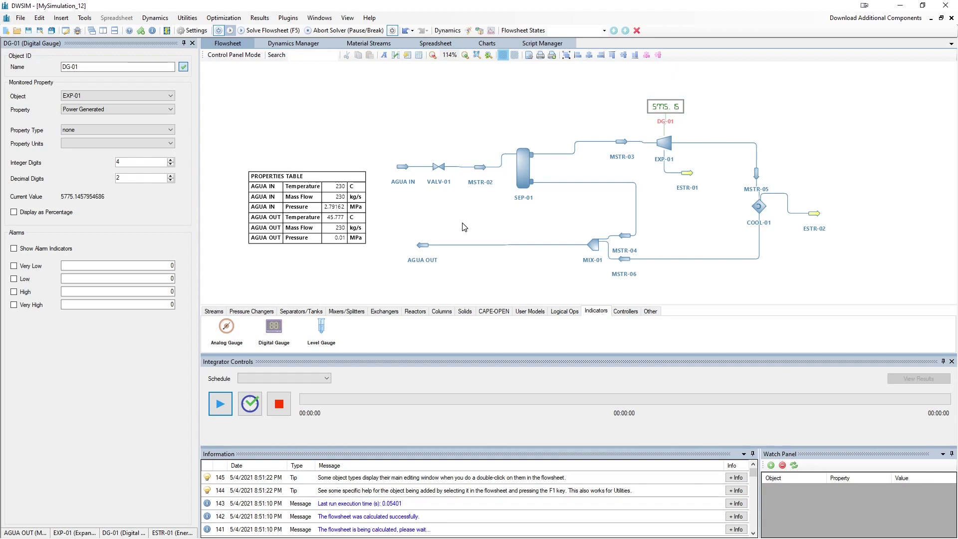
Step: Compare the gauge's power reading with EXP-01 and ESTR-01, and review the stream conditions of AGUA IN and MSTR-03
click(663, 108)
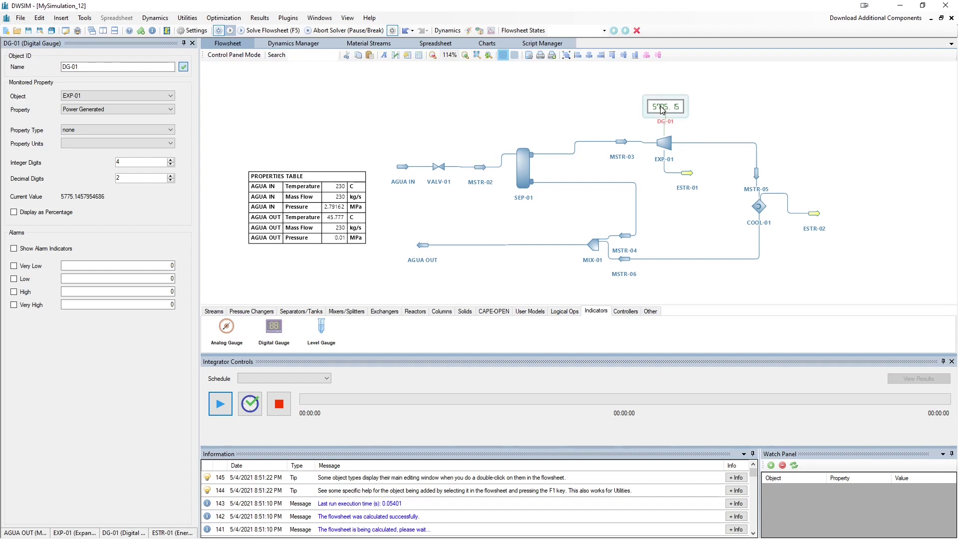
click(653, 150)
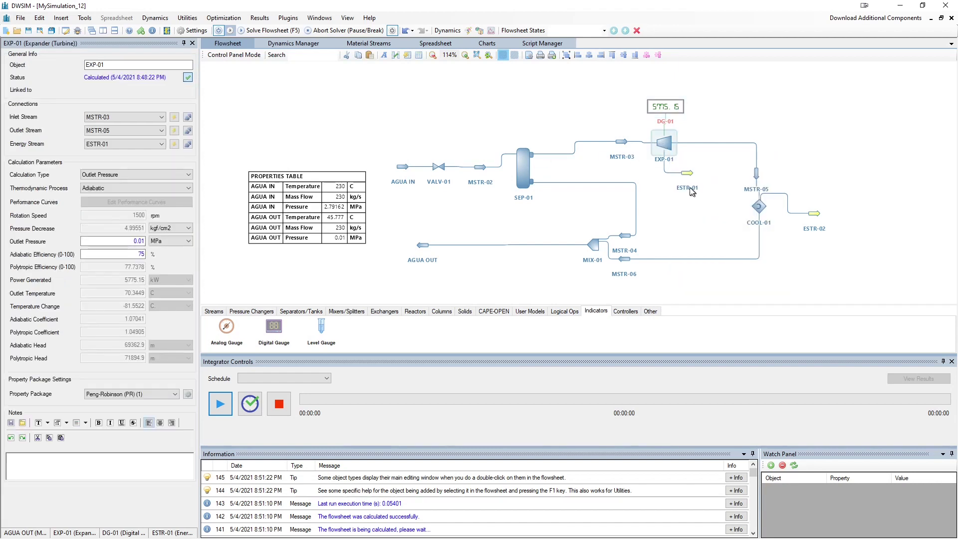
click(687, 175)
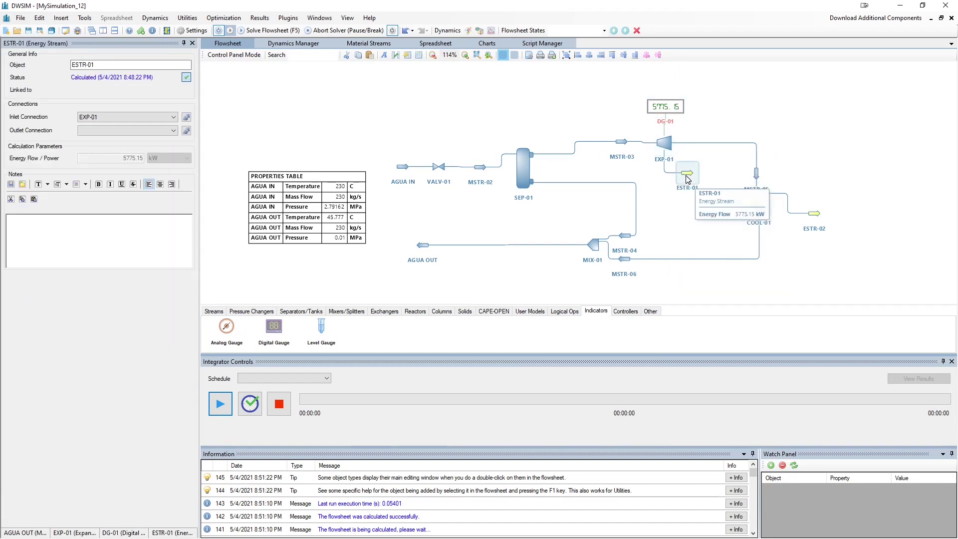
click(411, 188)
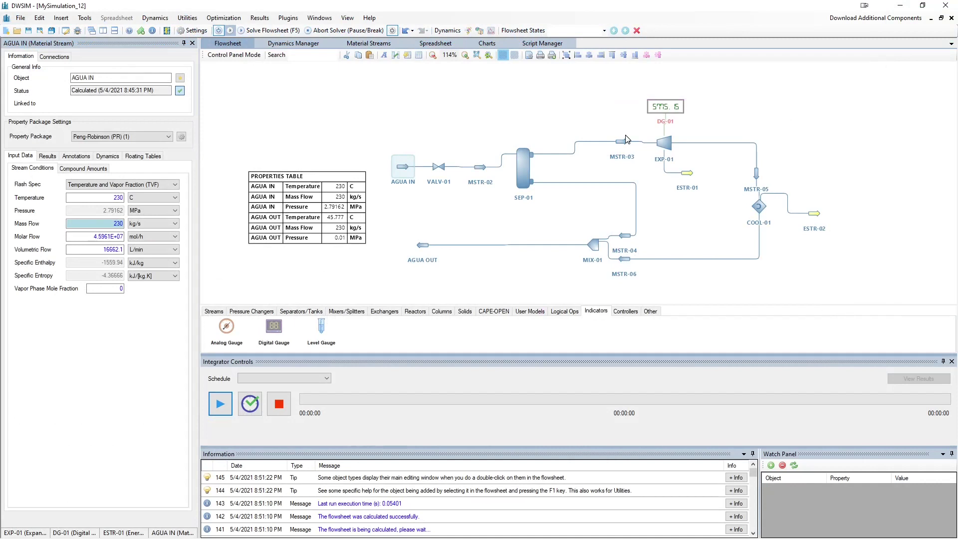
click(623, 140)
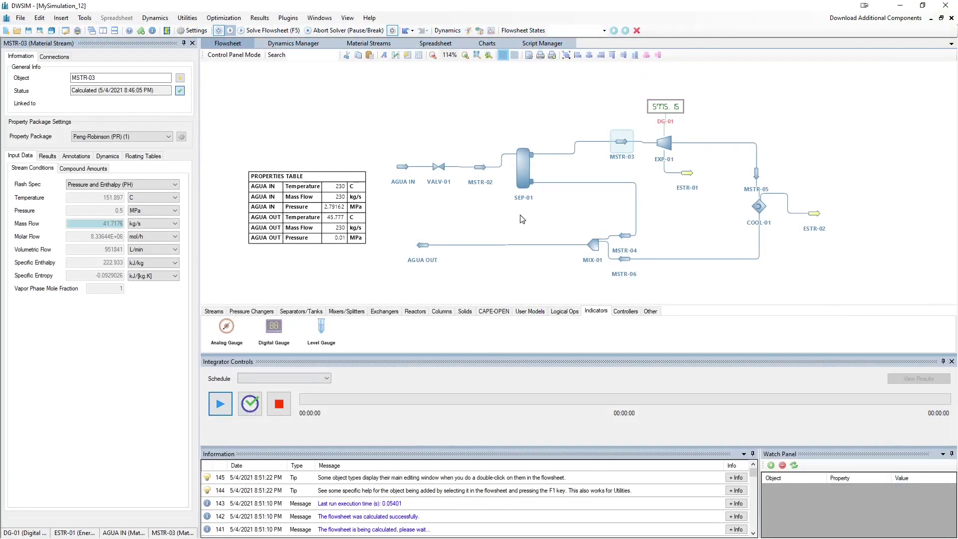
click(659, 108)
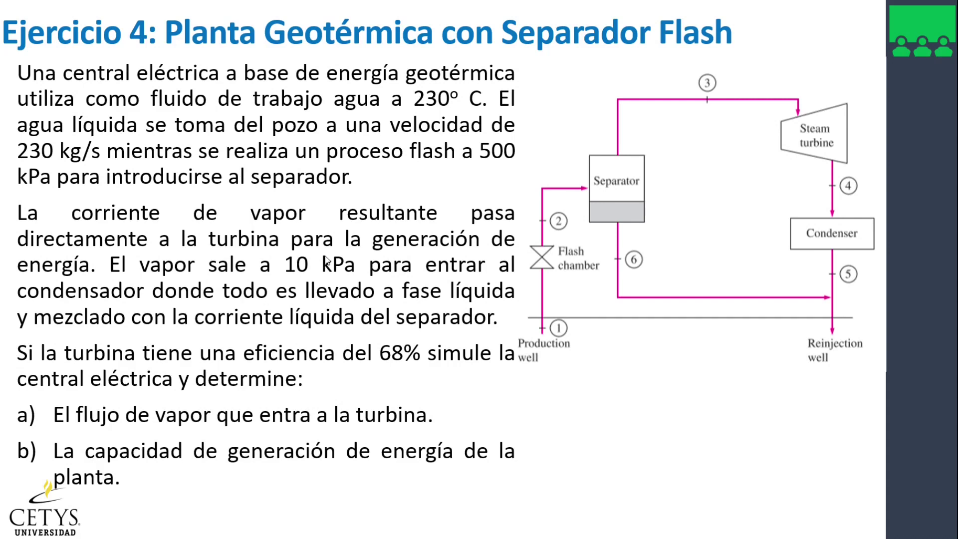
key(Right)
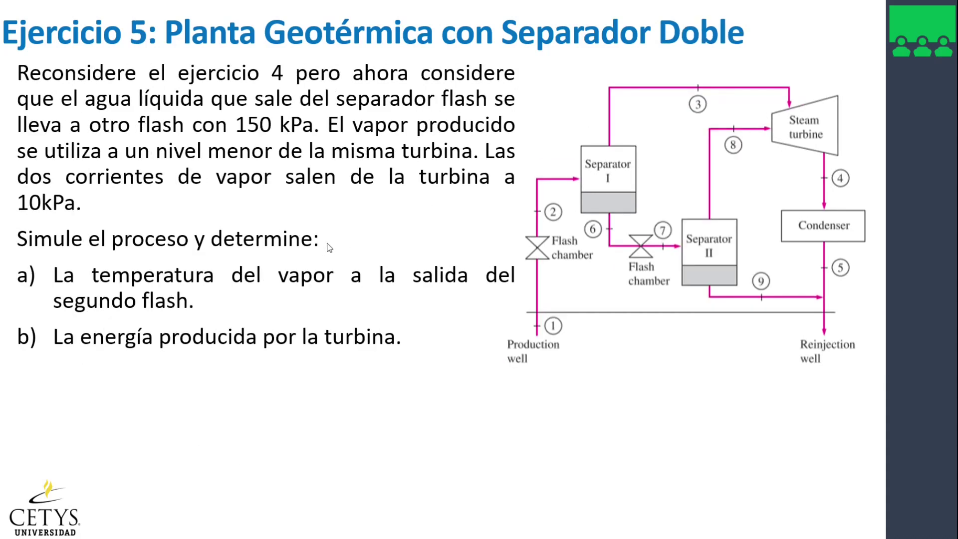
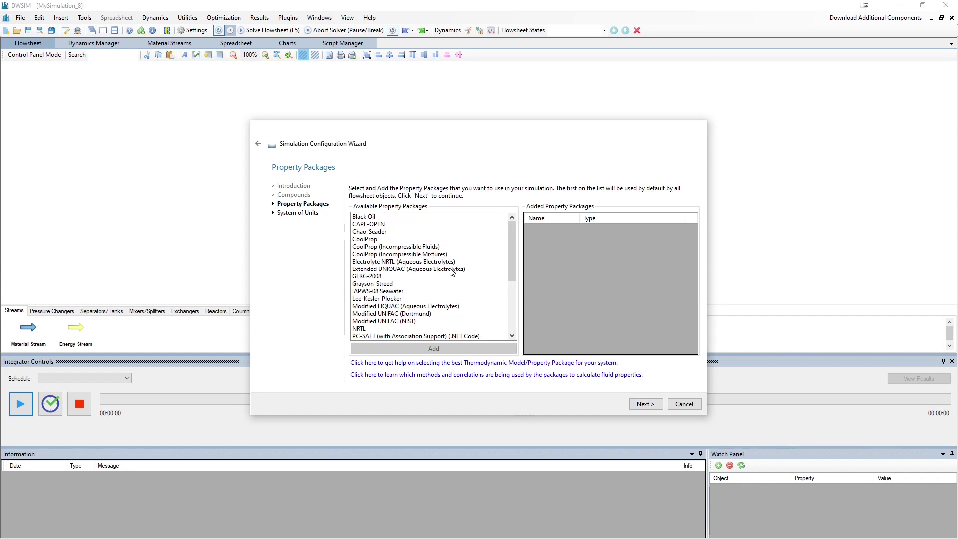
Step: Add the Peng-Robinson (PR) property package to the new simulation and continue to the system of units
click(404, 321)
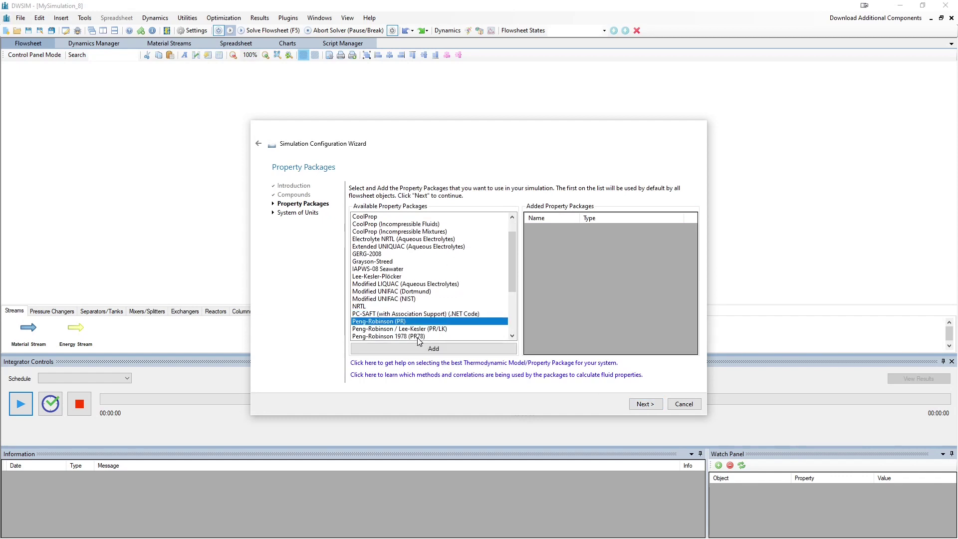
click(430, 349)
click(632, 407)
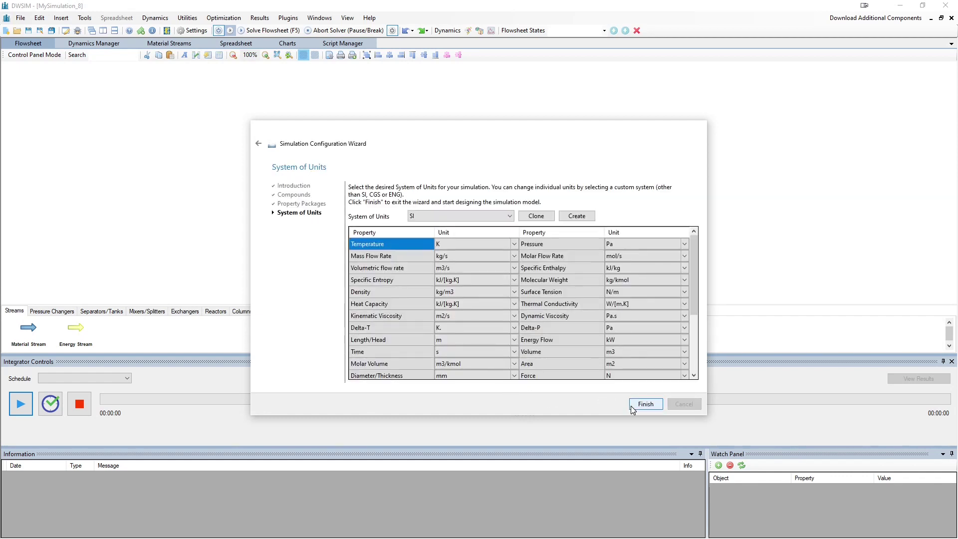
Step: Choose Refrigeration as the system of units and finish the simulation configuration wizard
scroll(563, 358, down, 3)
scroll(524, 295, up, 3)
click(462, 216)
click(460, 288)
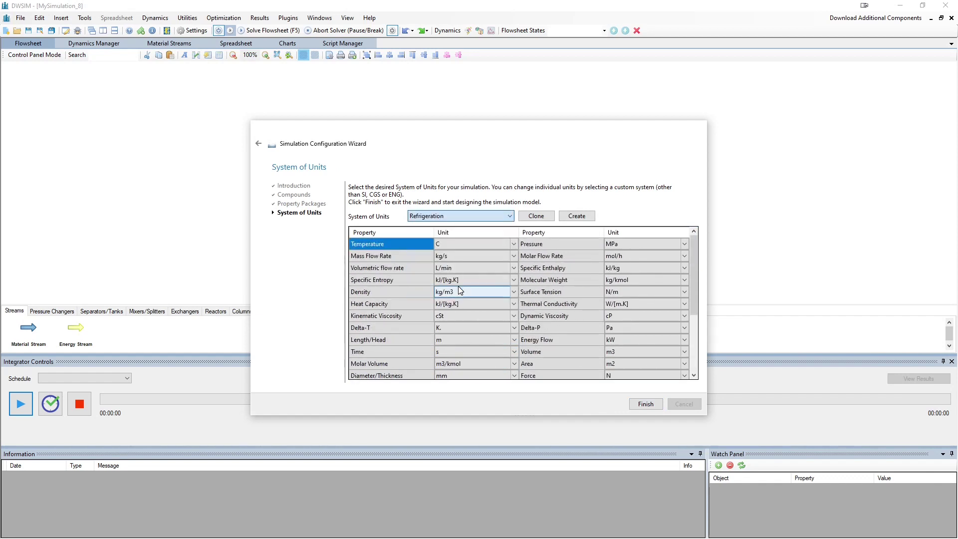
click(637, 408)
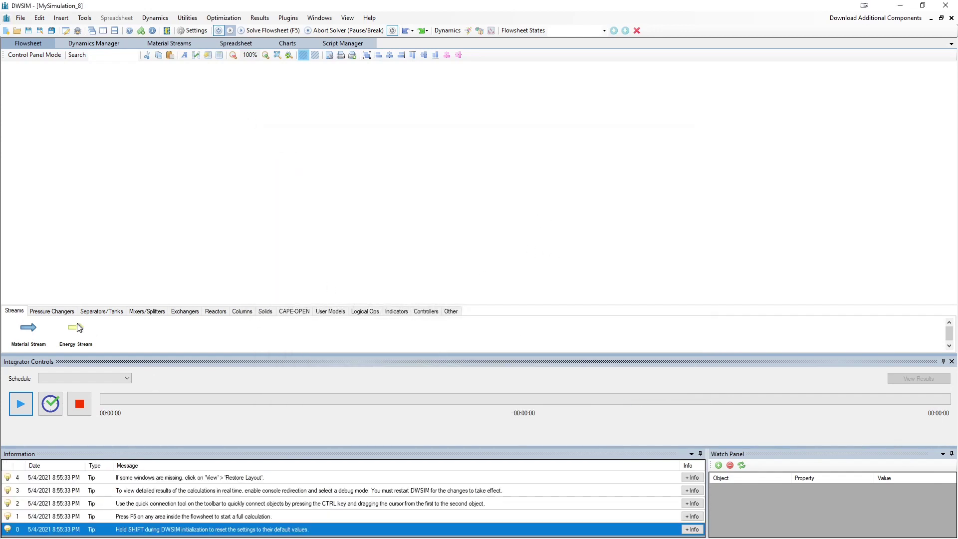
Step: Place a material stream on the empty flowsheet and a valve directly to its right
drag(29, 329, 131, 177)
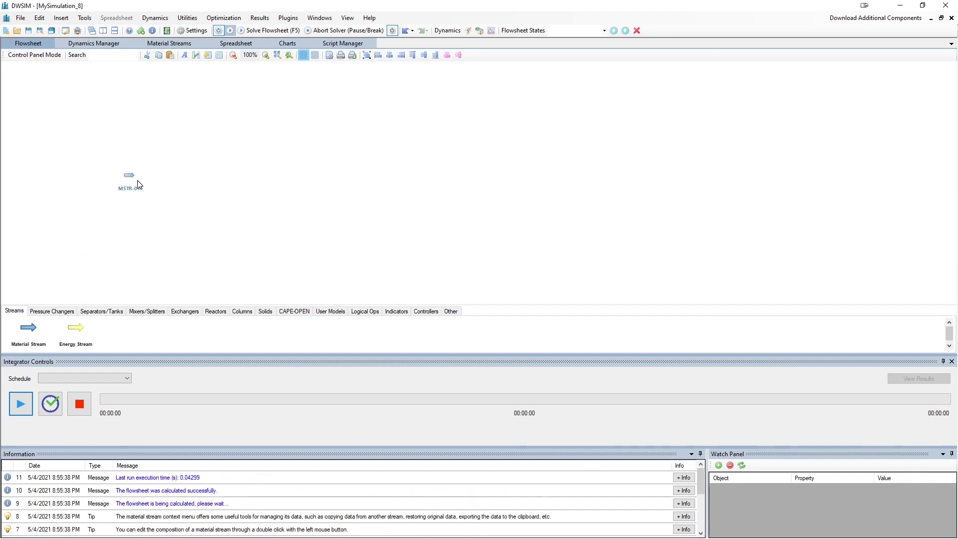
double_click(145, 172)
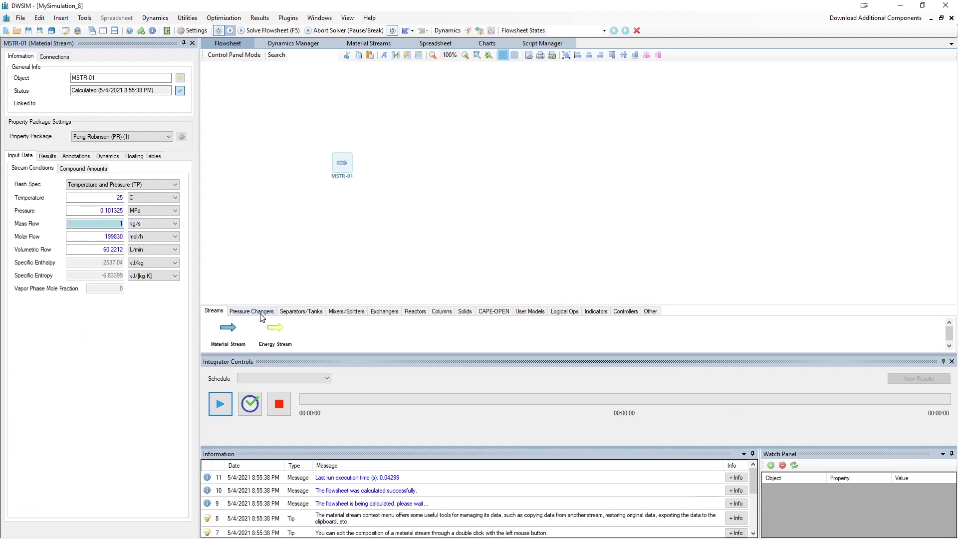
click(372, 312)
click(316, 312)
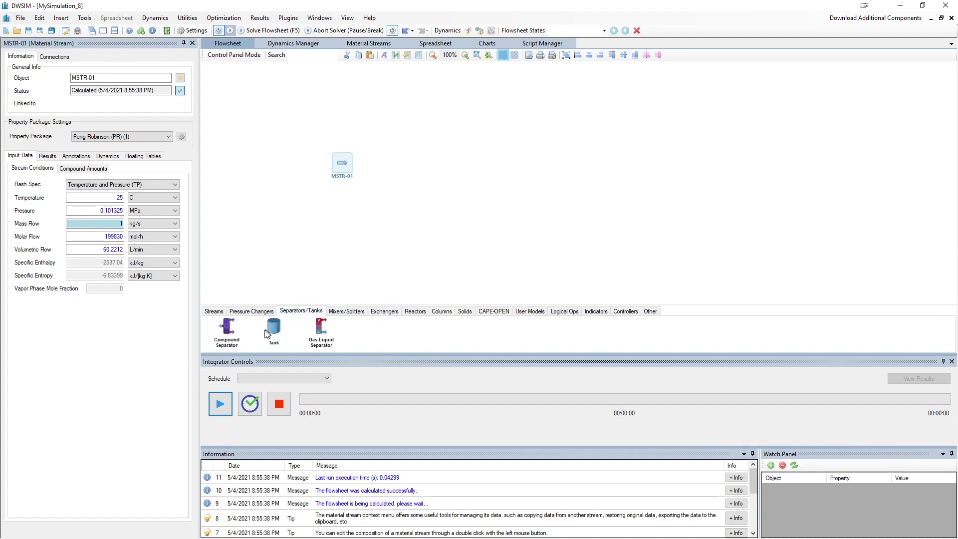
click(251, 311)
drag(466, 328, 379, 163)
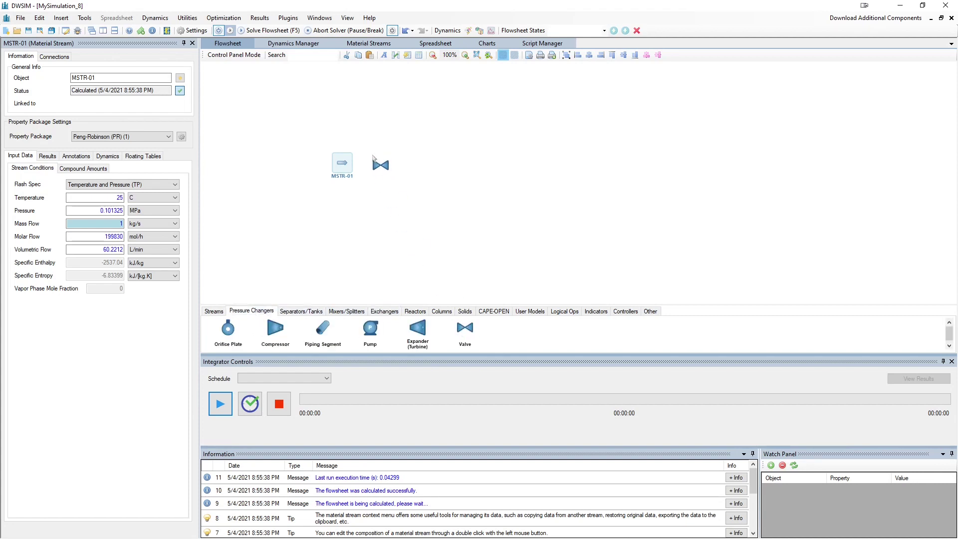
Step: Rename the material stream as AGUA IN
triple_click(88, 76)
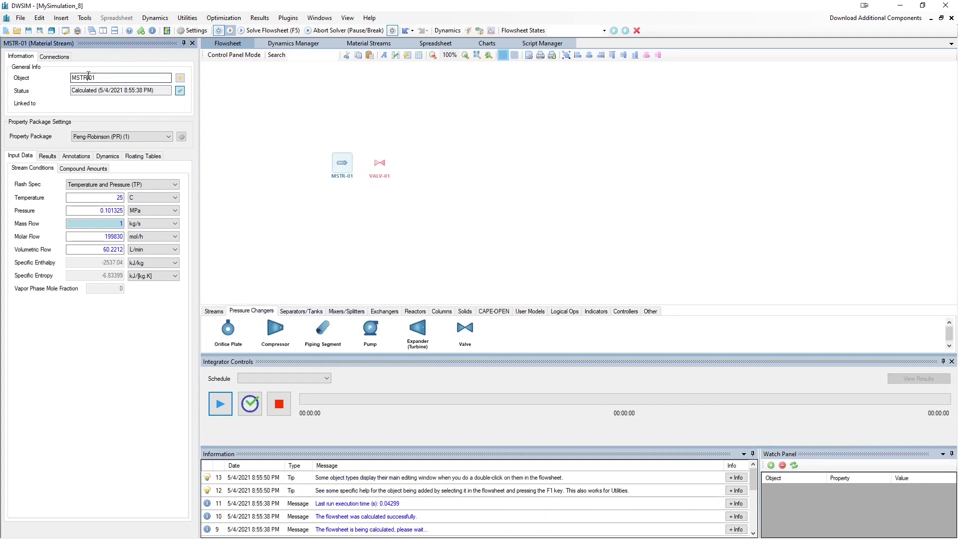
key(BackSpace)
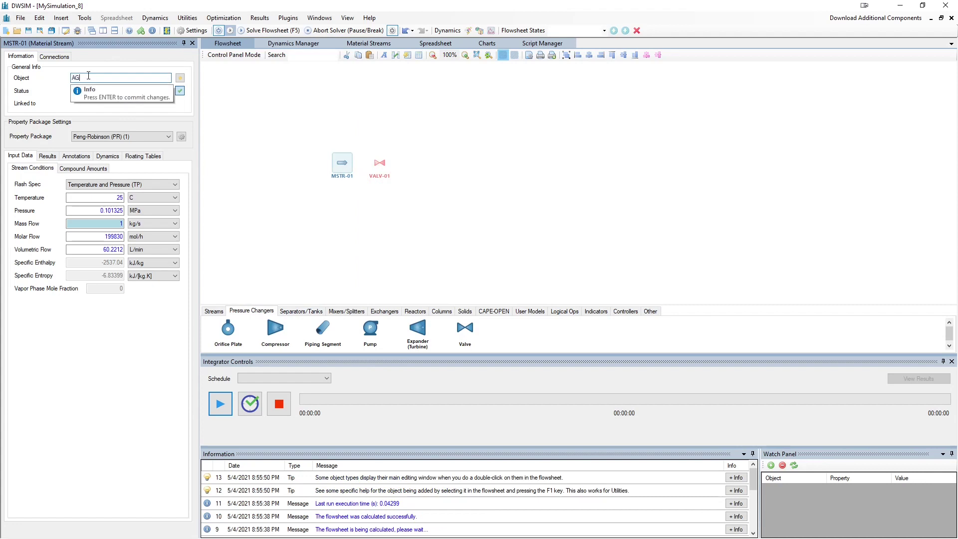
text(AGUA IN)
key(Return)
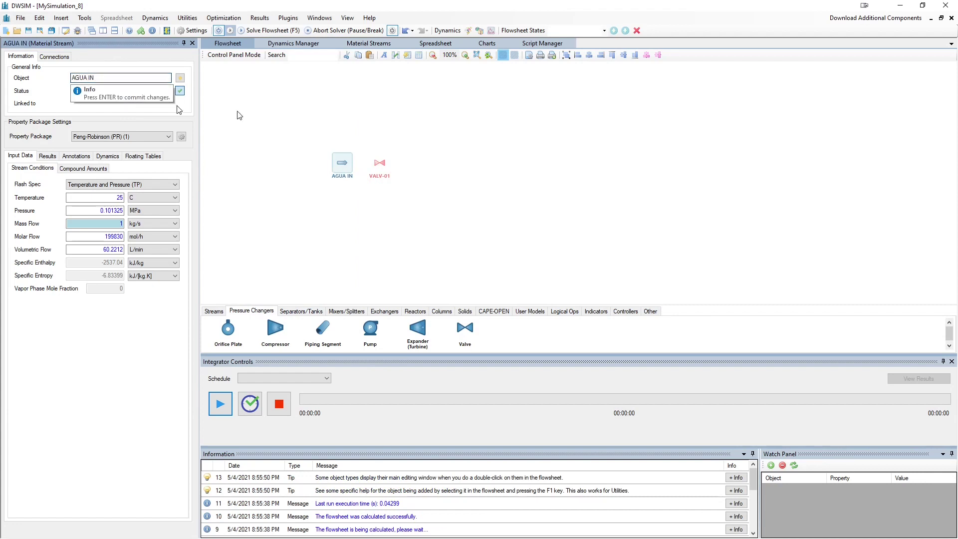
Step: Connect AGUA IN as the inlet of valve VALV-01, create its outlet stream, and align that stream with the valve
click(379, 164)
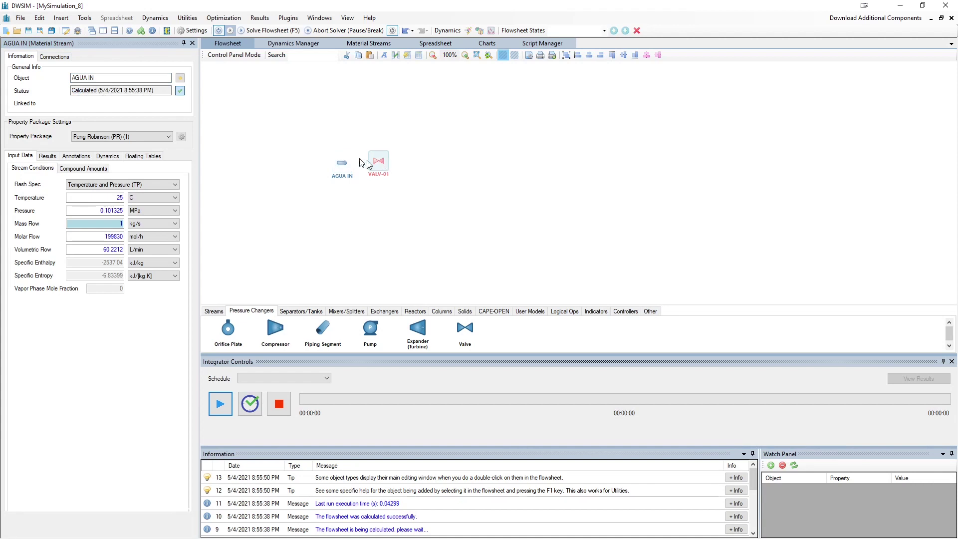
click(127, 117)
click(127, 127)
click(172, 131)
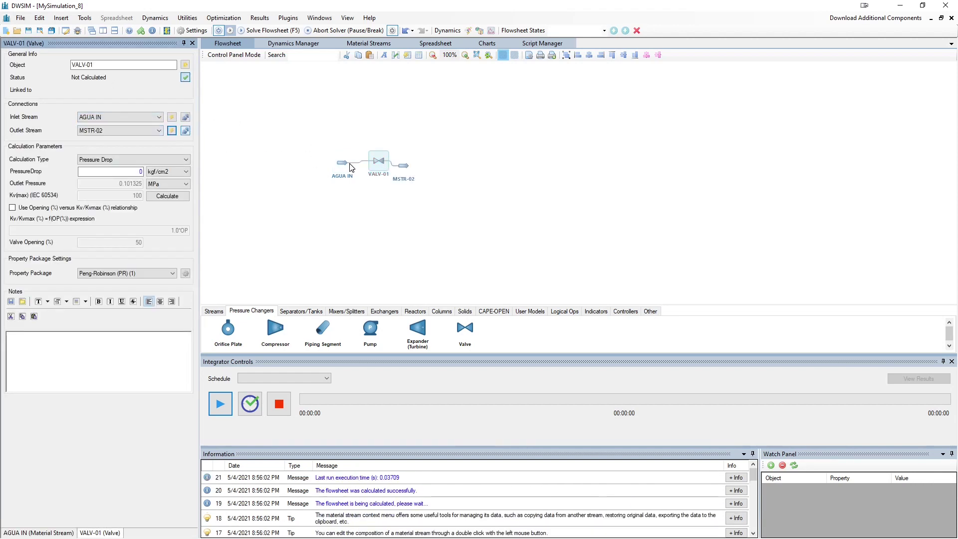
drag(407, 167, 418, 165)
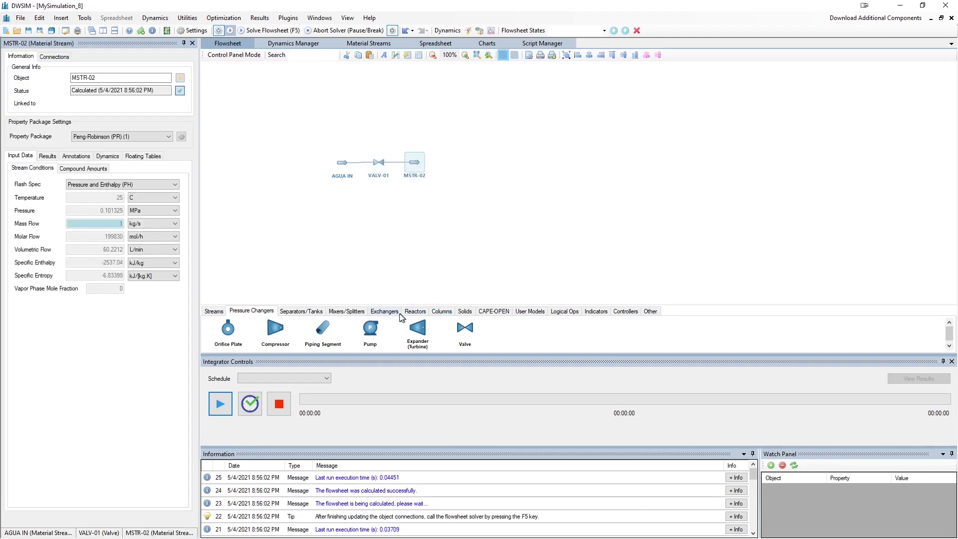
Step: Add a gas-liquid separator to the right of MSTR-02 and connect MSTR-02 as its Inlet Stream 1
click(357, 313)
click(321, 314)
drag(321, 331, 434, 163)
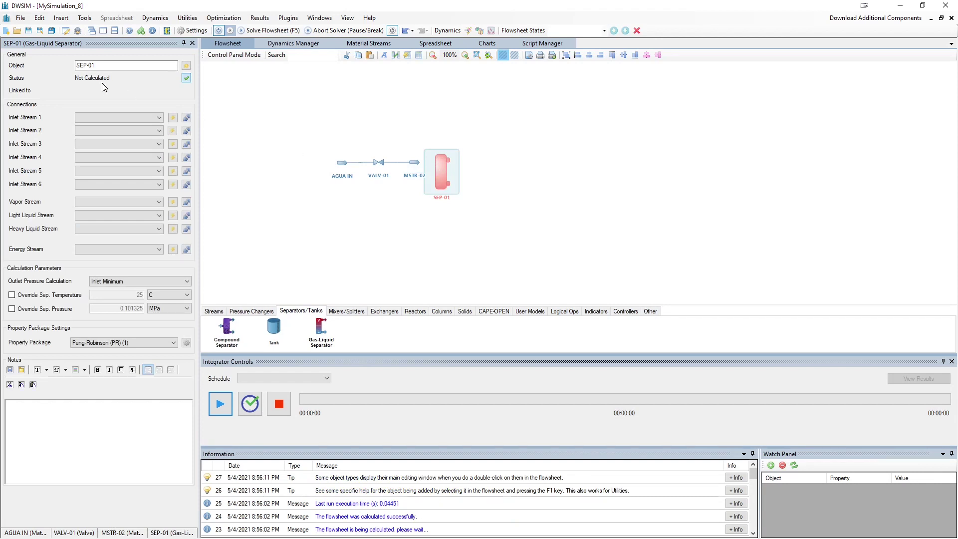
click(109, 118)
click(103, 130)
drag(450, 168, 451, 163)
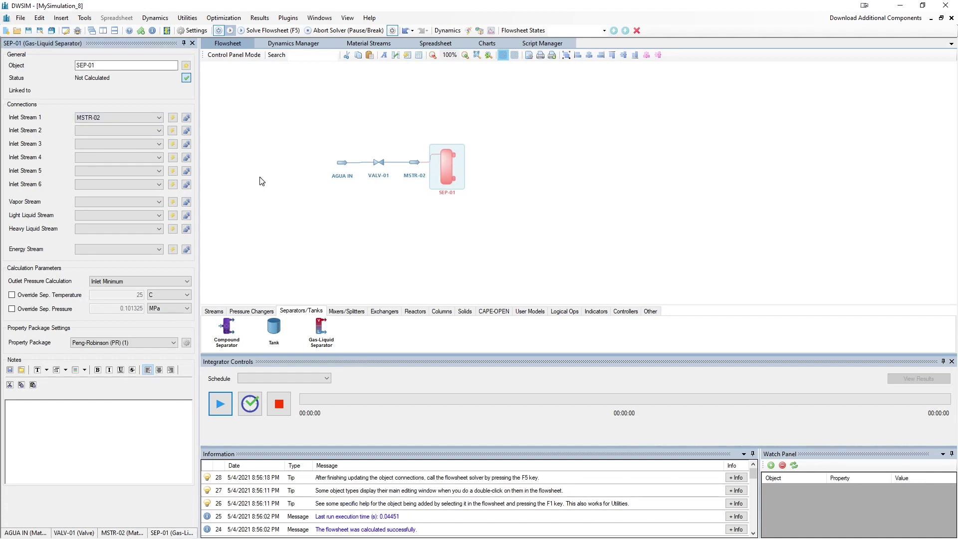
Step: Create the vapor and light liquid outlet streams of SEP-01 and move vapor stream MSTR-03 up and away from the separator
click(173, 204)
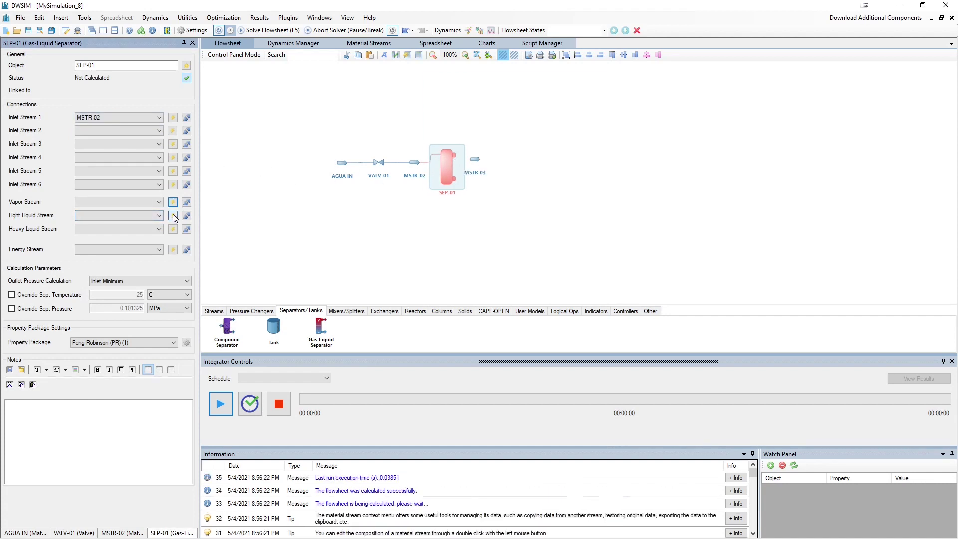
click(173, 215)
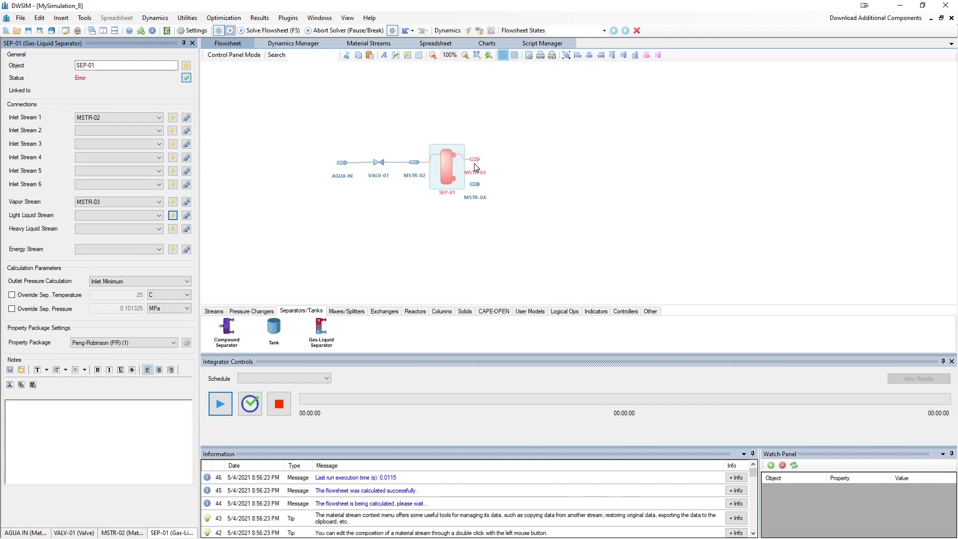
drag(480, 163, 535, 143)
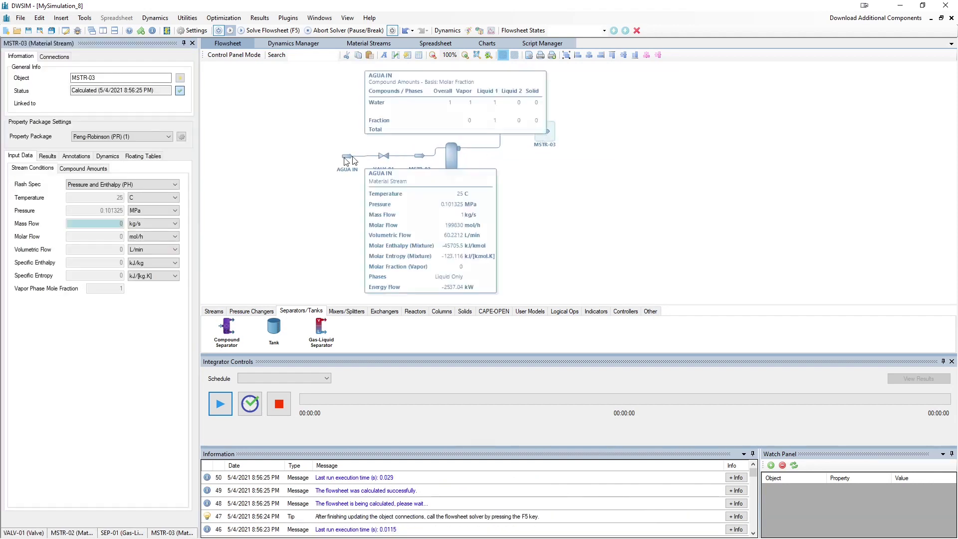
click(345, 161)
click(58, 169)
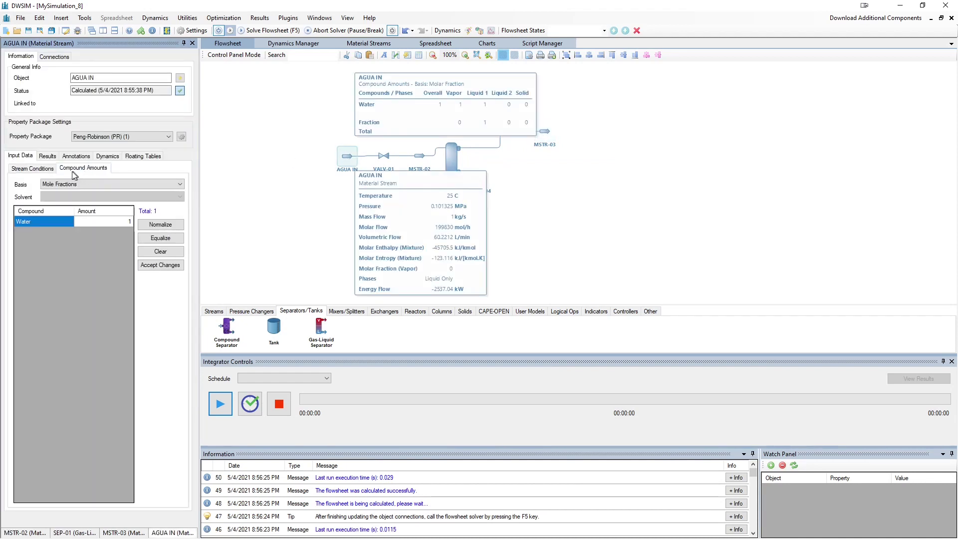
click(53, 168)
click(544, 130)
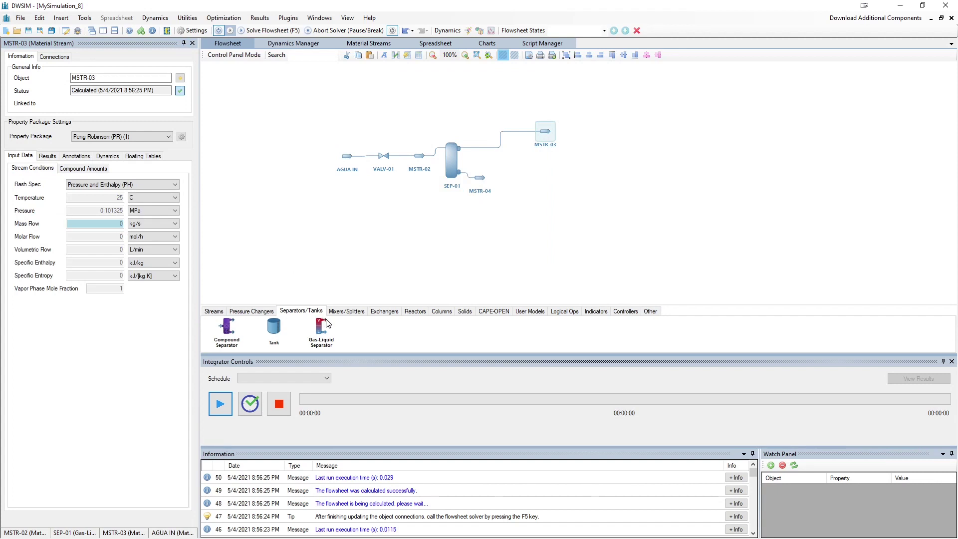
Step: Place a second valve below and to the right of MSTR-04, and move MSTR-04 down toward it
click(386, 312)
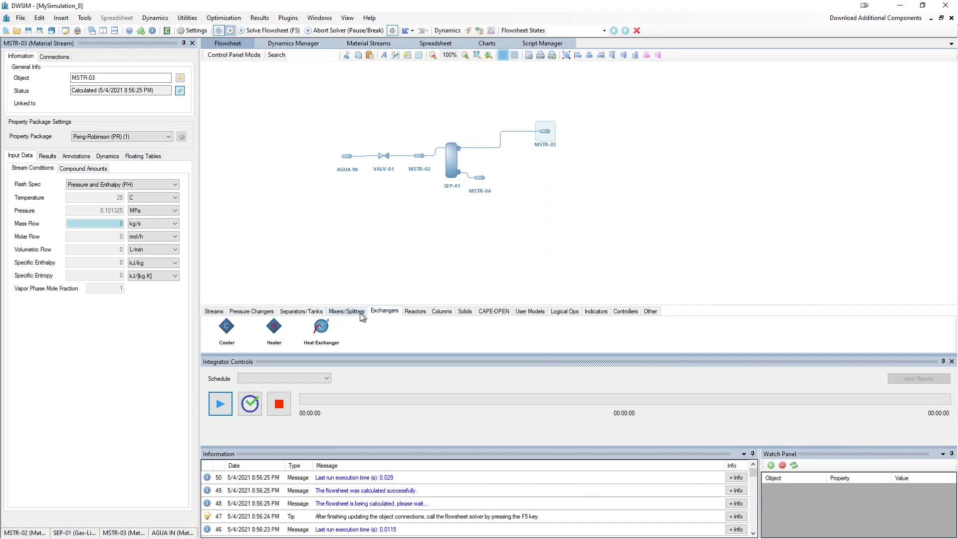
click(292, 312)
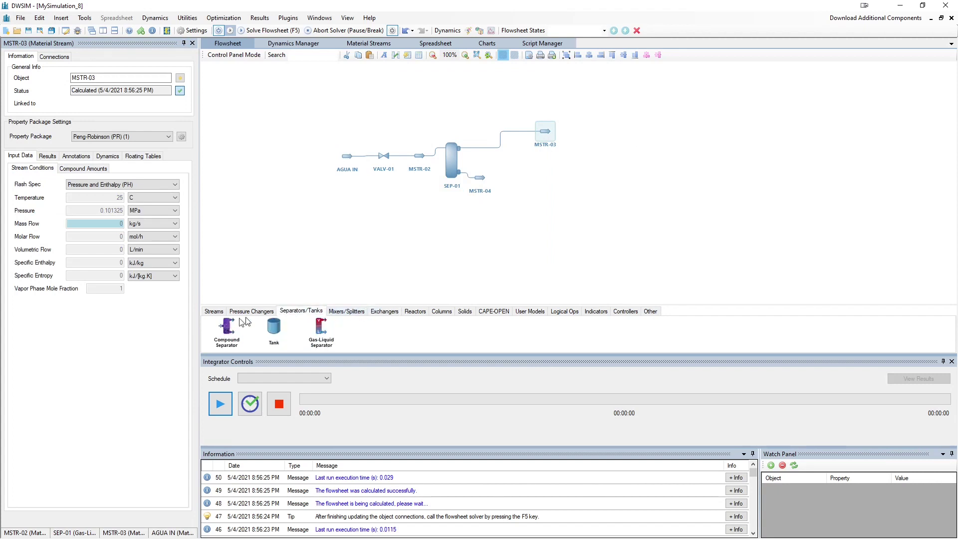
click(259, 313)
drag(466, 328, 486, 186)
click(487, 186)
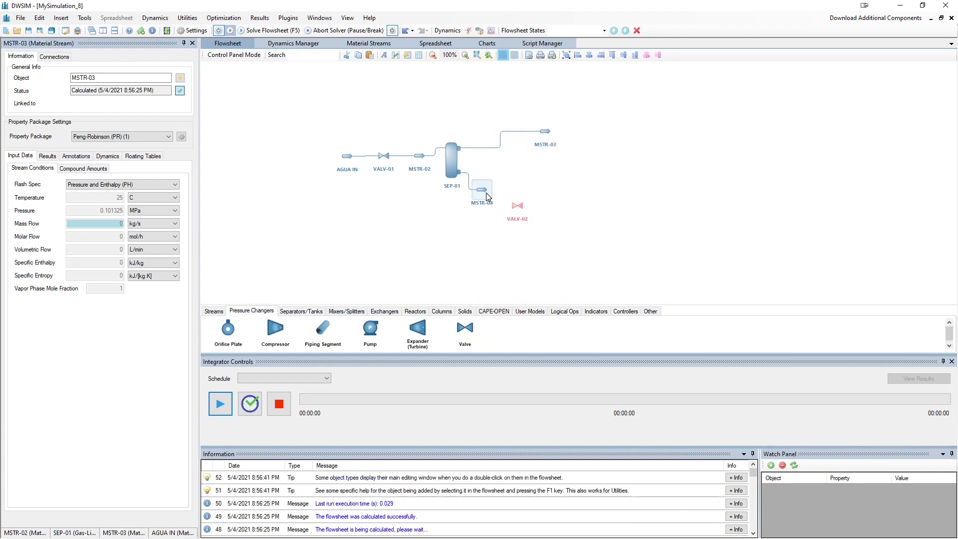
Step: Connect MSTR-04 as the inlet of VALV-02, create its outlet stream, and align that stream with the valve
click(519, 201)
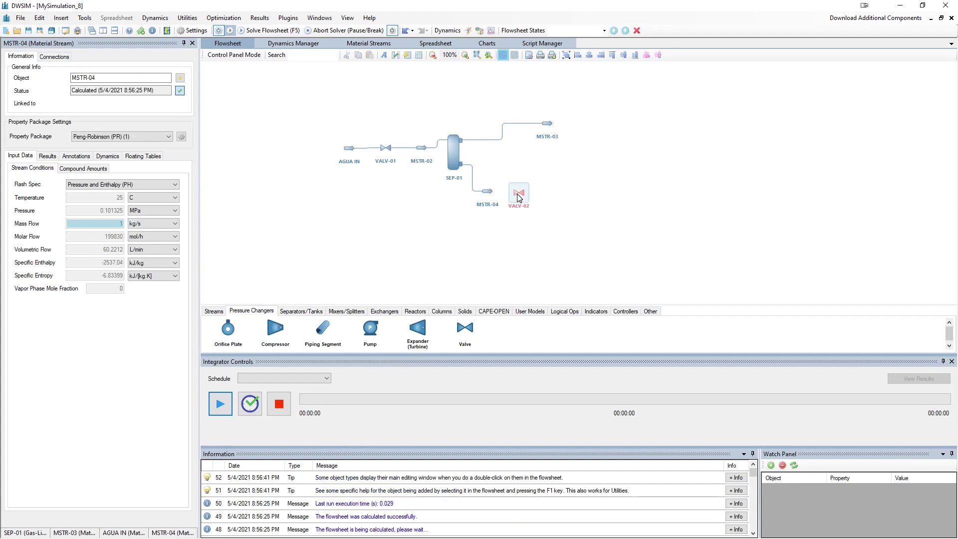
click(116, 119)
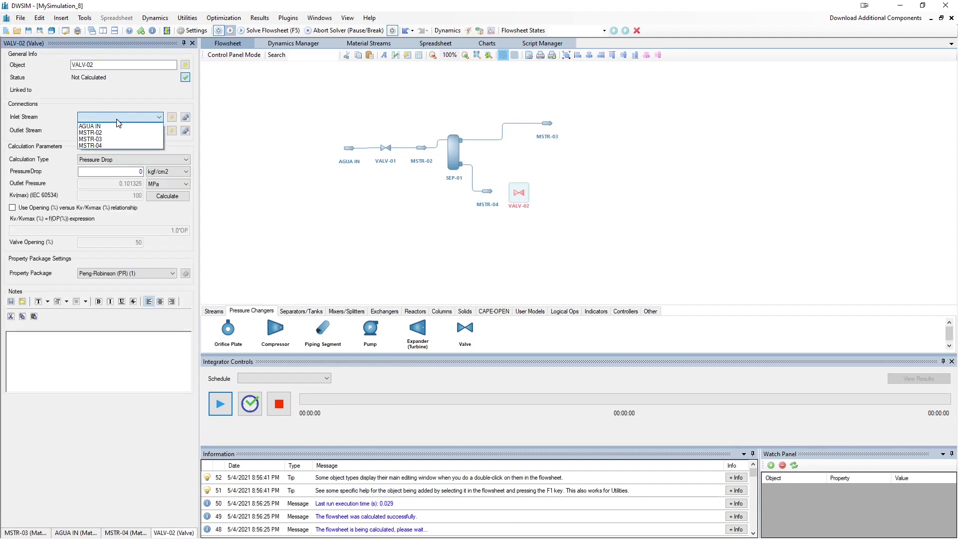
click(111, 144)
click(172, 130)
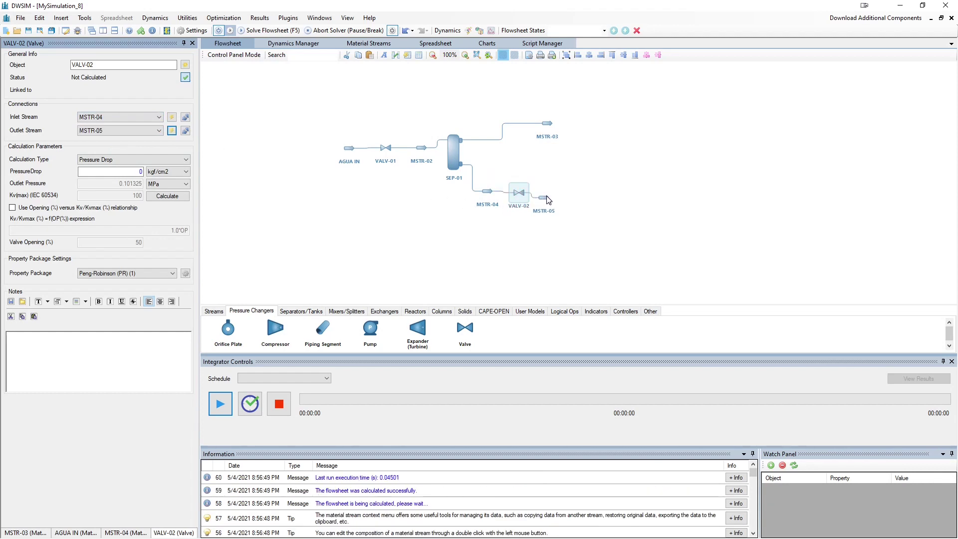
click(551, 197)
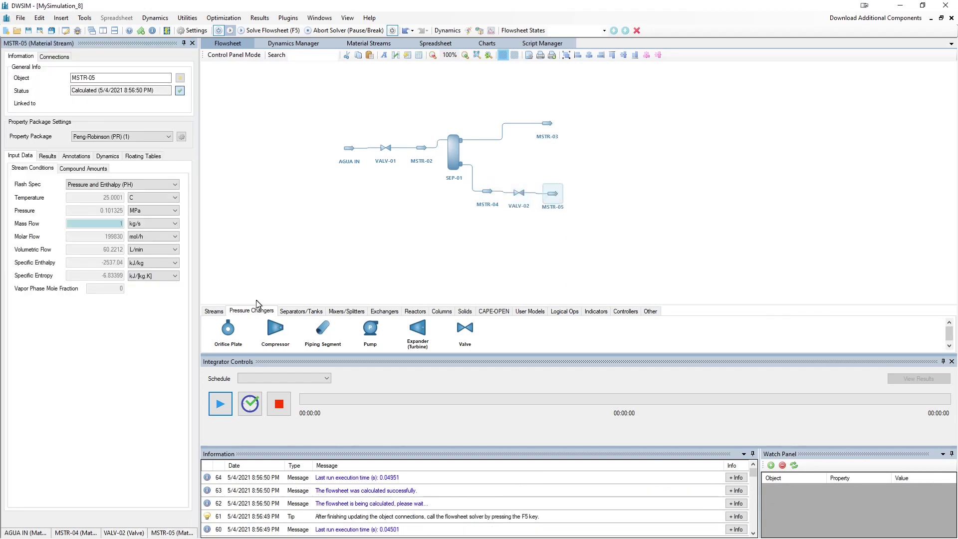
Step: Add a gas-liquid separator right of MSTR-05 with MSTR-05 as Inlet Stream 1, and create its vapor and light liquid streams
click(318, 315)
drag(321, 327, 591, 213)
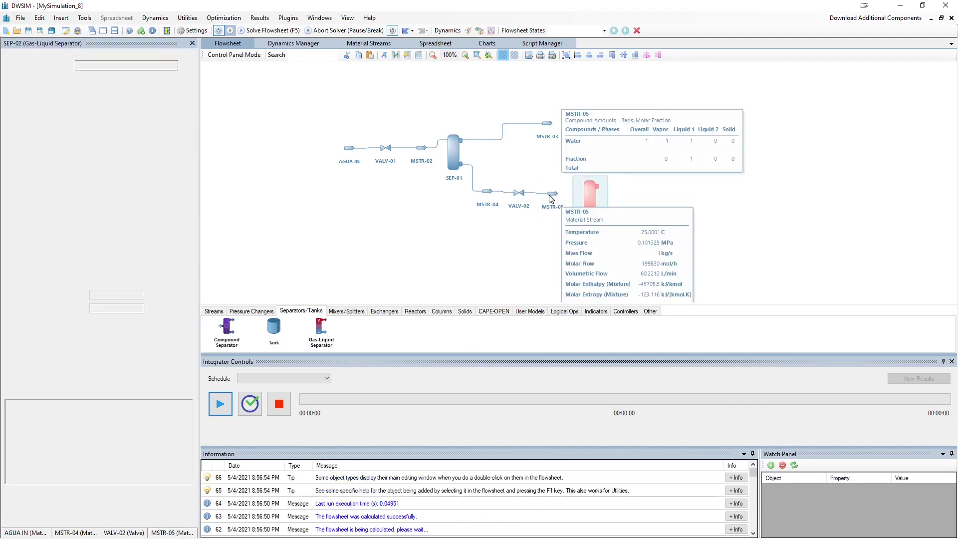
click(125, 117)
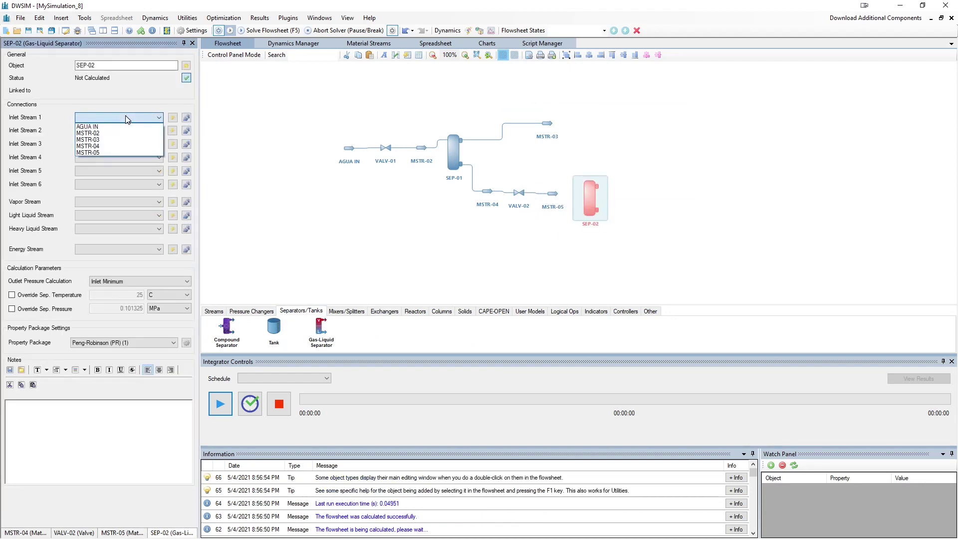
click(119, 152)
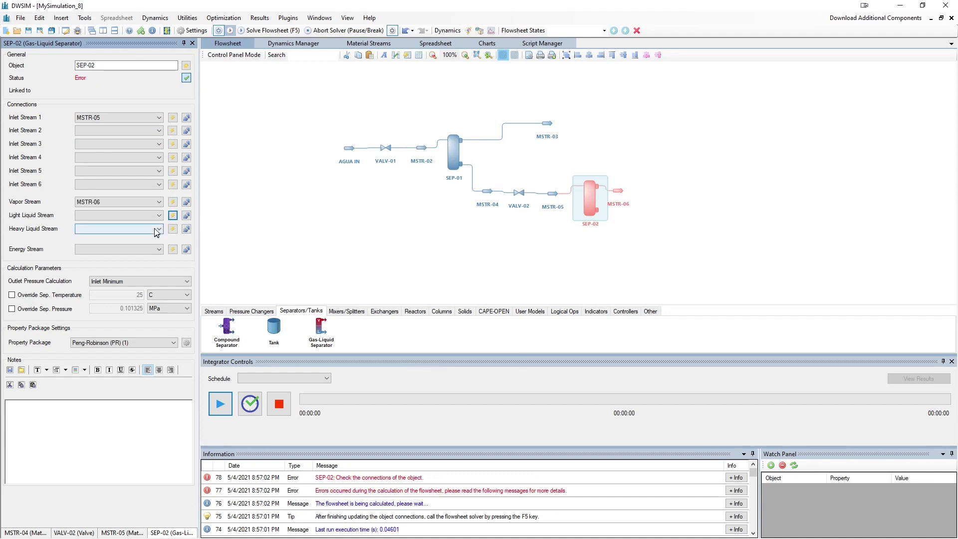
key(space)
Step: Move vapor stream MSTR-03 right until it is above SEP-02, and raise vapor stream MSTR-06 to just beneath it
drag(622, 195, 621, 192)
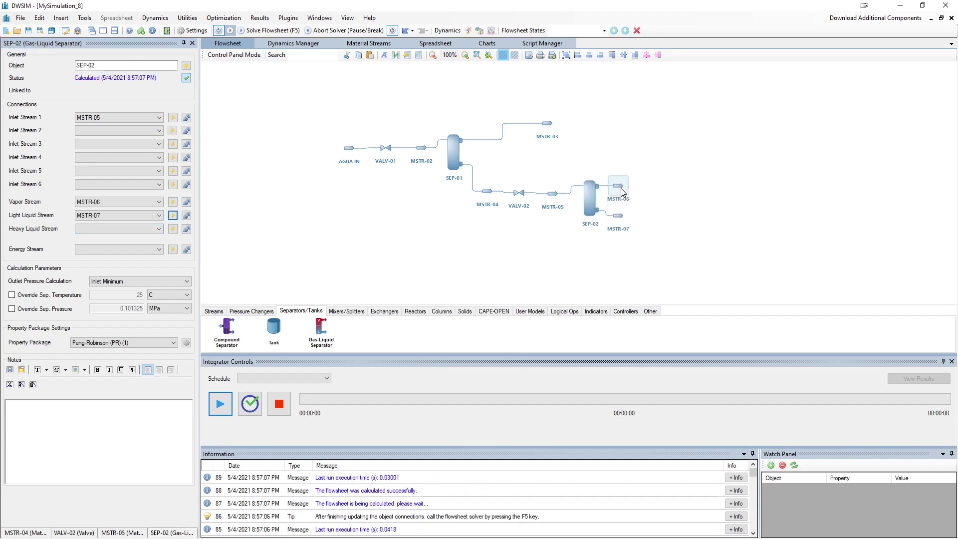
drag(547, 123, 623, 122)
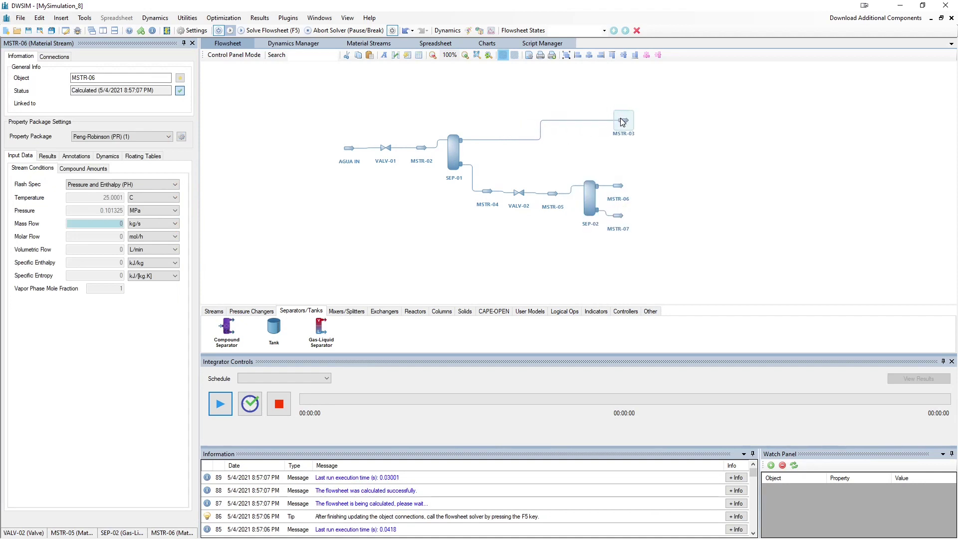
drag(621, 186, 629, 144)
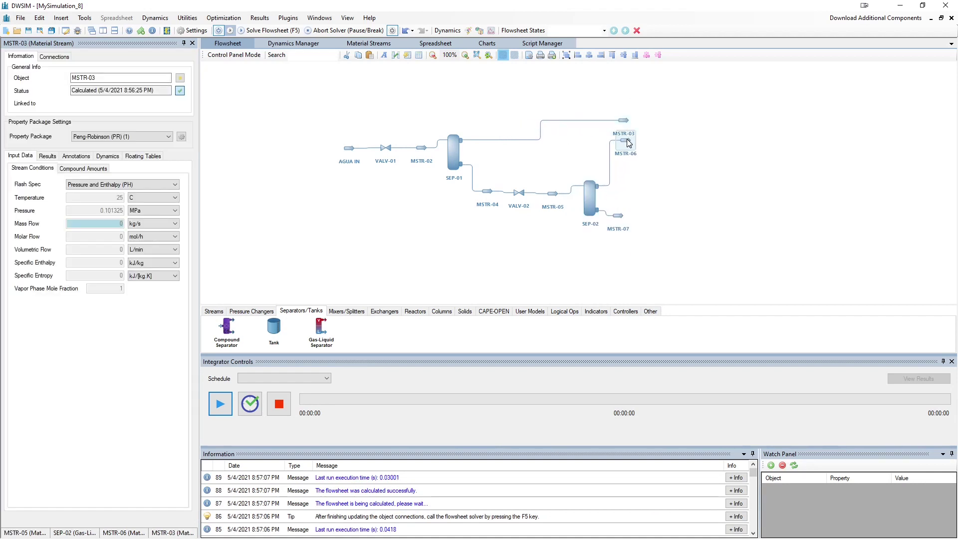
Step: Place a stream mixer to the right of vapor streams MSTR-03 and MSTR-06
click(231, 312)
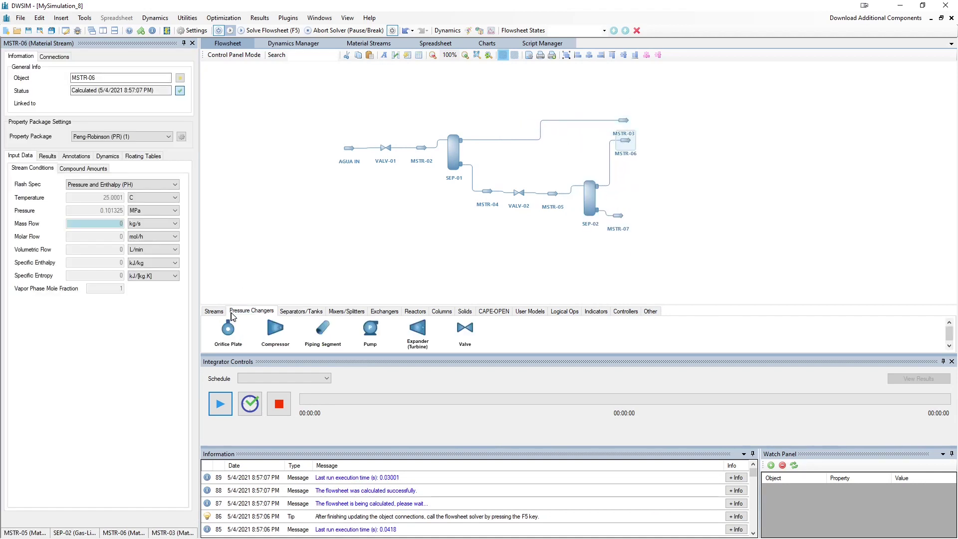
click(348, 315)
click(378, 315)
click(351, 315)
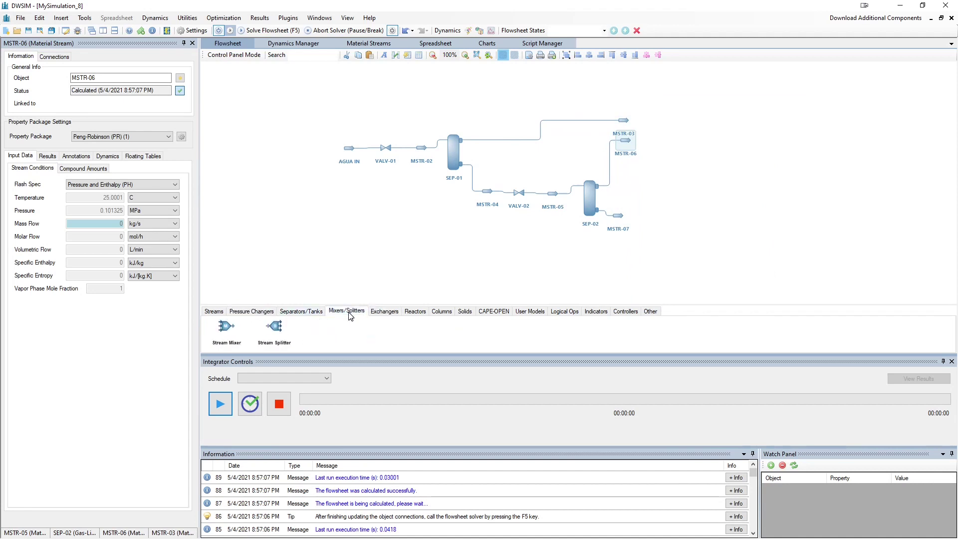
drag(234, 333, 651, 131)
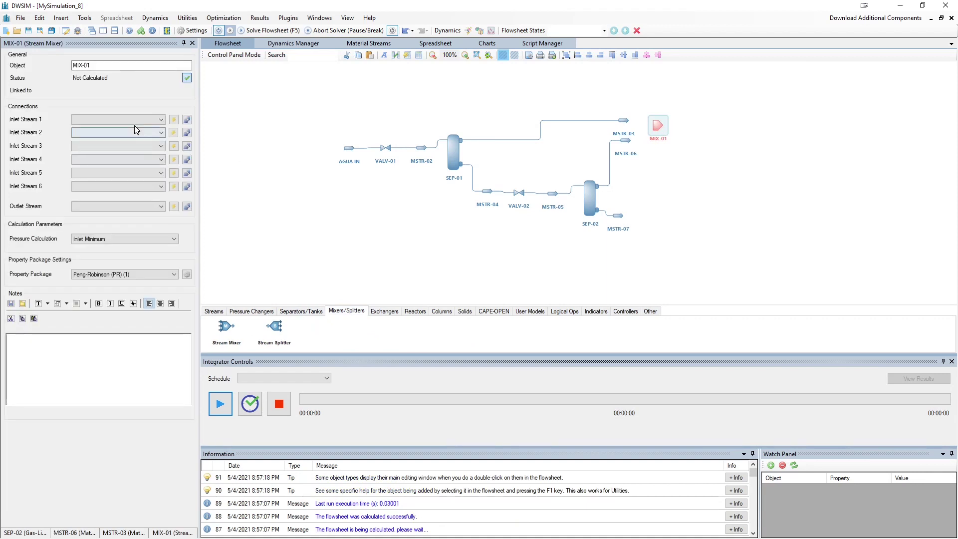
Step: Connect MSTR-03 and MSTR-06 as Inlet Streams 1 and 2 of MIX-01, then create and align its outlet stream
click(130, 121)
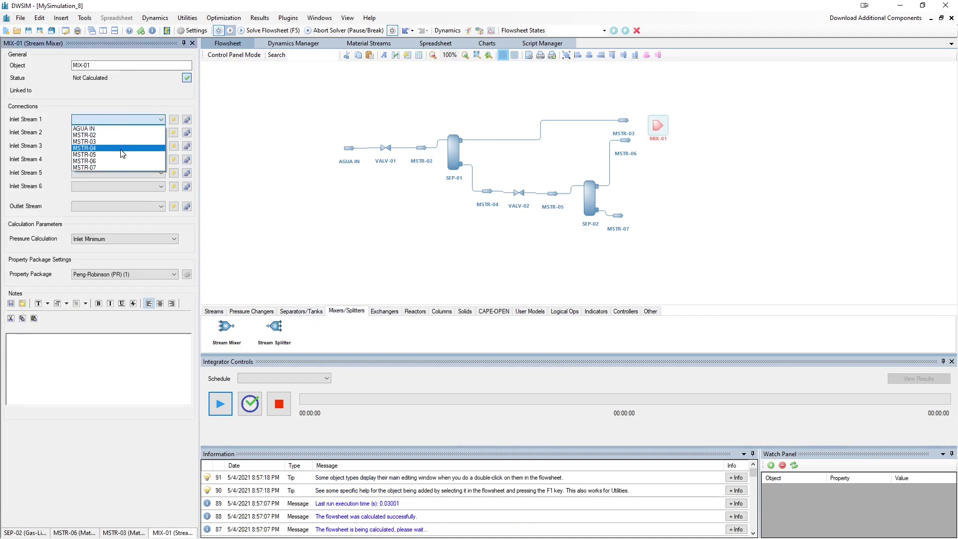
click(112, 142)
click(131, 132)
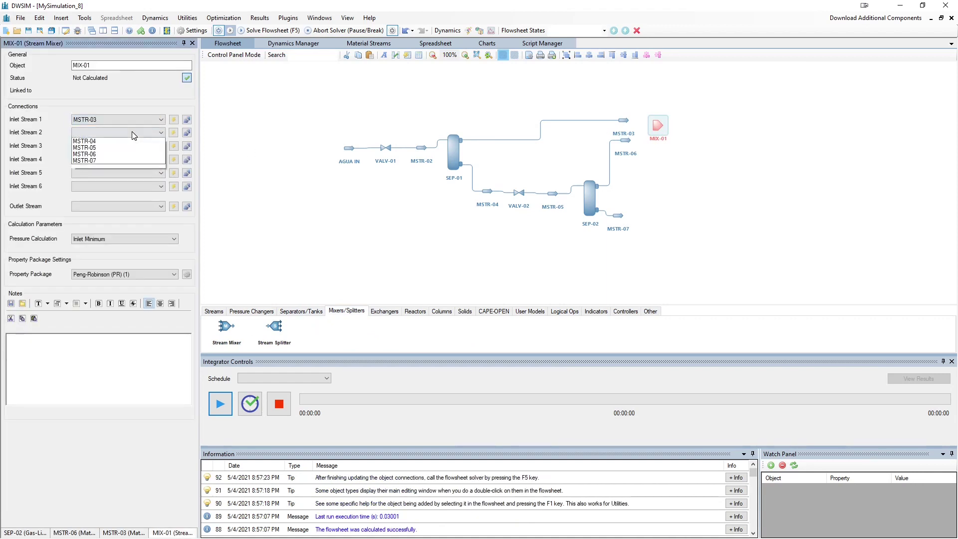
click(119, 175)
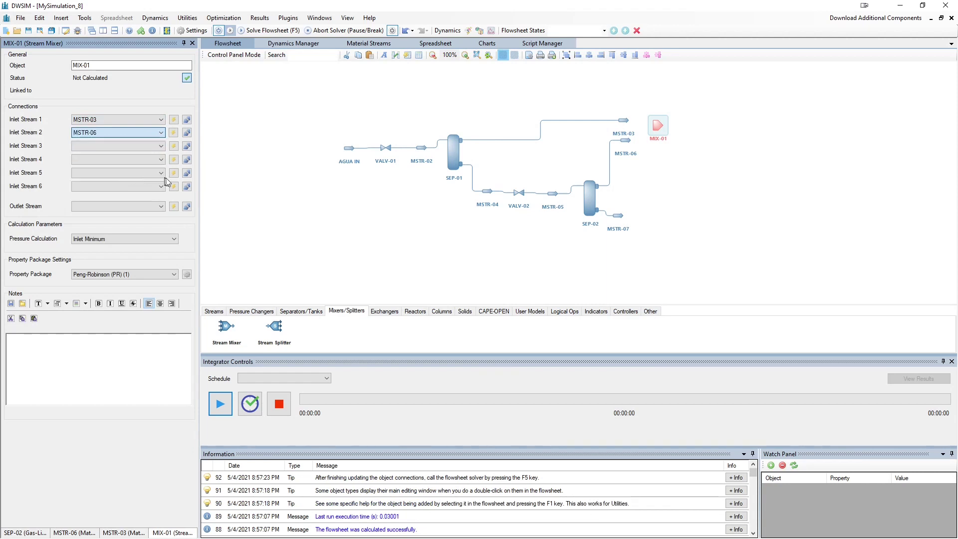
click(174, 206)
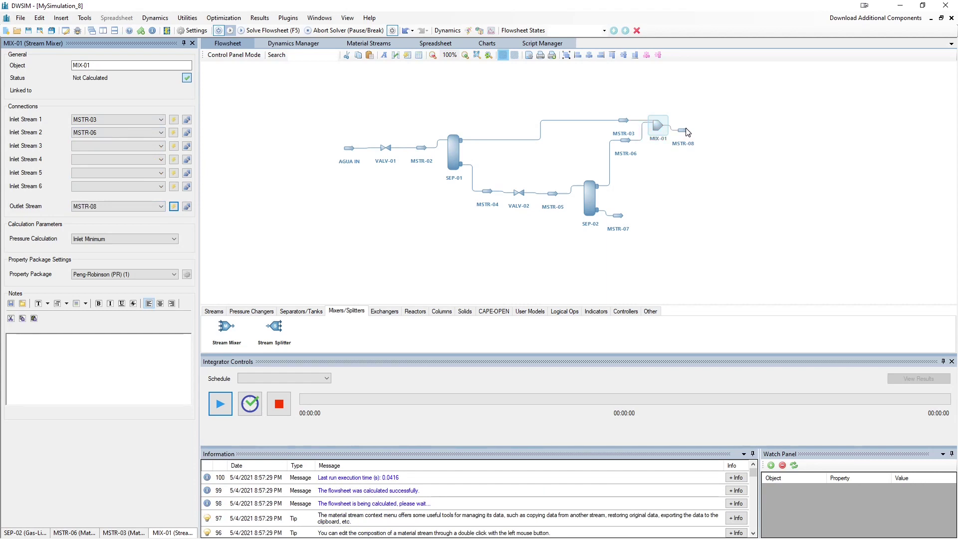
drag(685, 129, 686, 123)
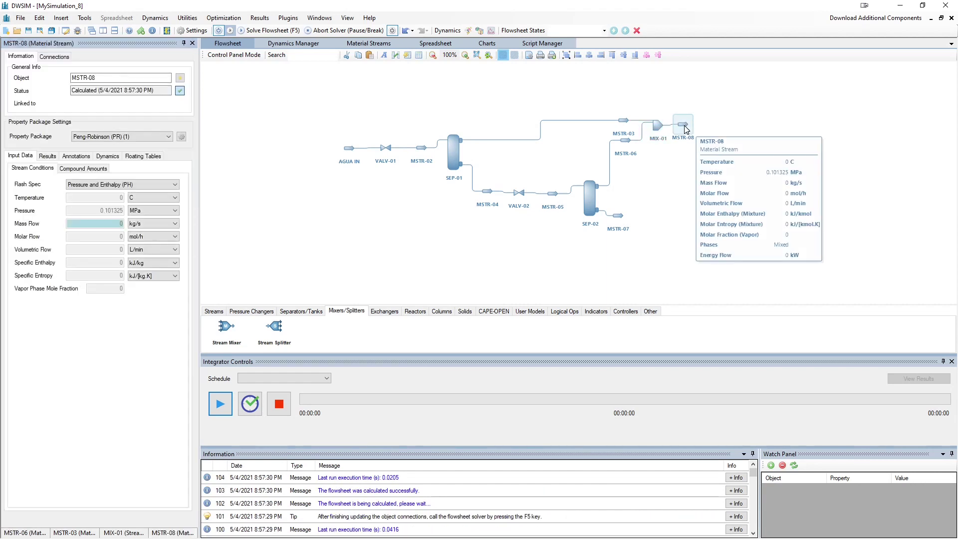
Step: Place an expander (turbine) directly to the right of MSTR-08
click(384, 312)
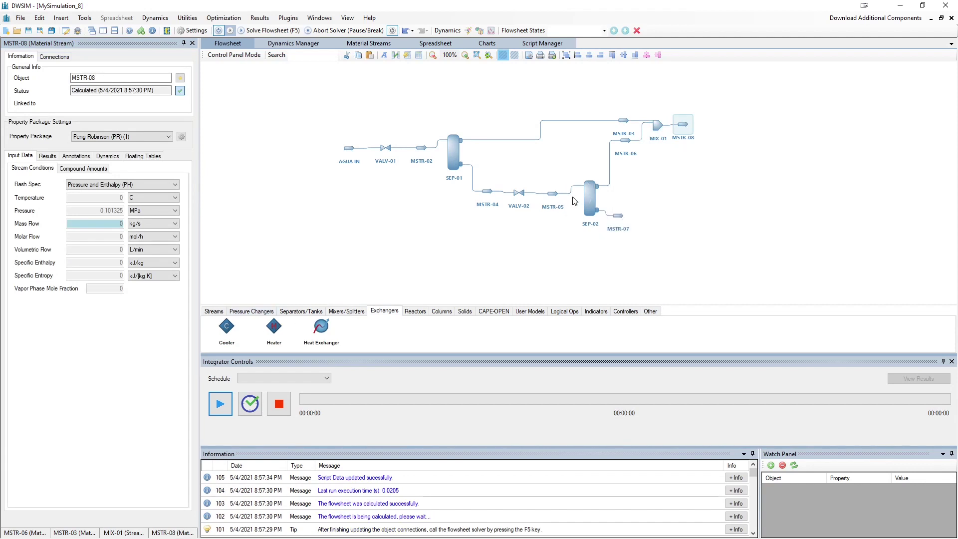
click(263, 312)
drag(415, 331, 700, 116)
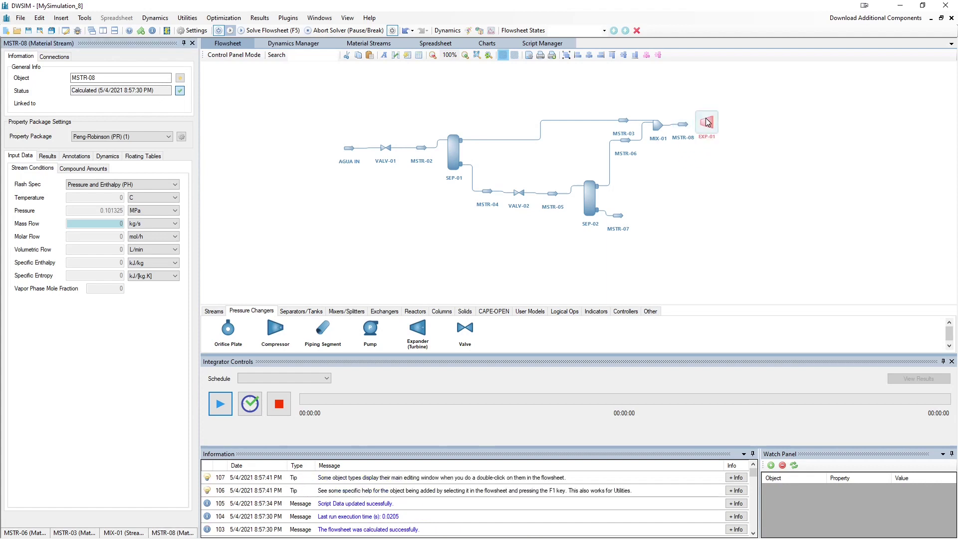
Step: Connect MSTR-08 as the inlet of EXP-01, create its outlet stream, and move that stream slightly down and away
click(122, 117)
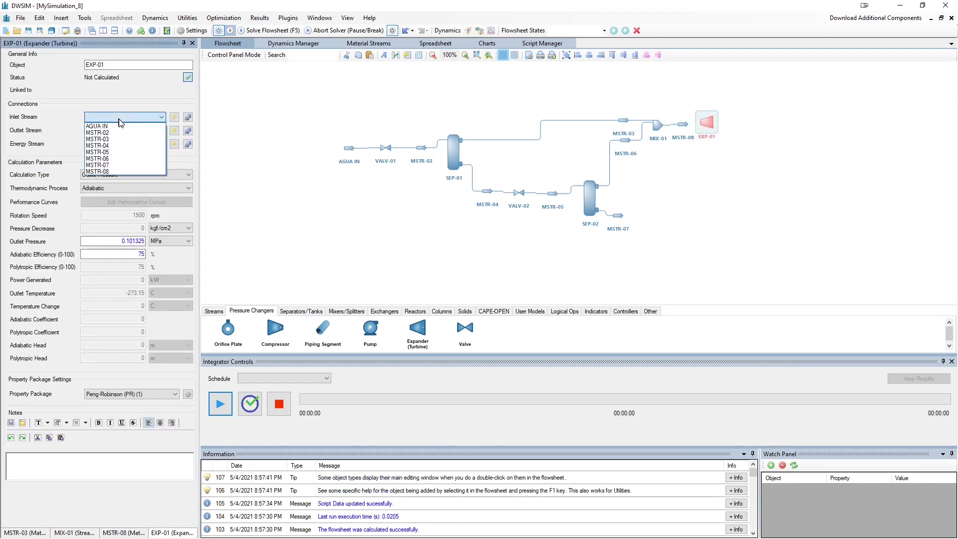
click(119, 172)
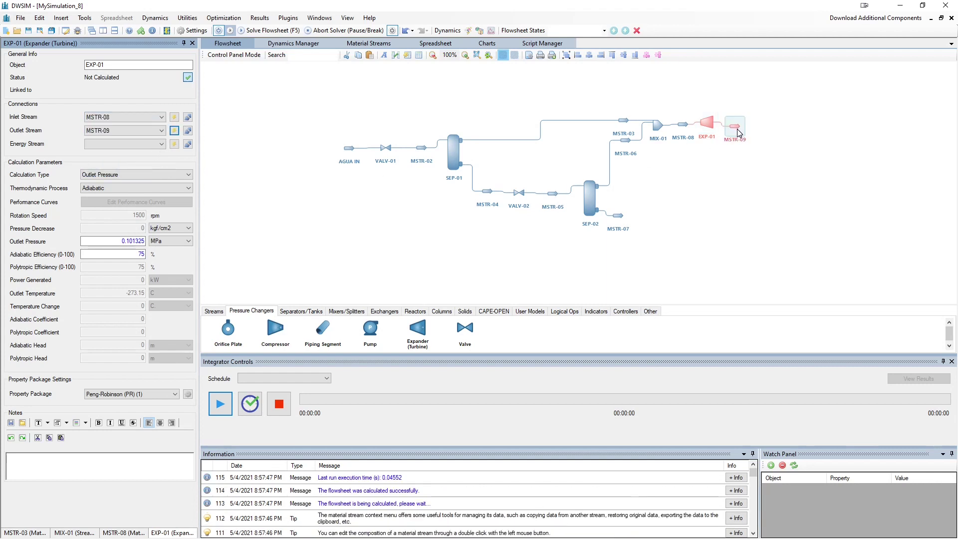
drag(733, 129, 744, 137)
Step: Create the energy stream of EXP-01 and position it beneath the turbine, shifting MSTR-09 farther right to make room
click(713, 131)
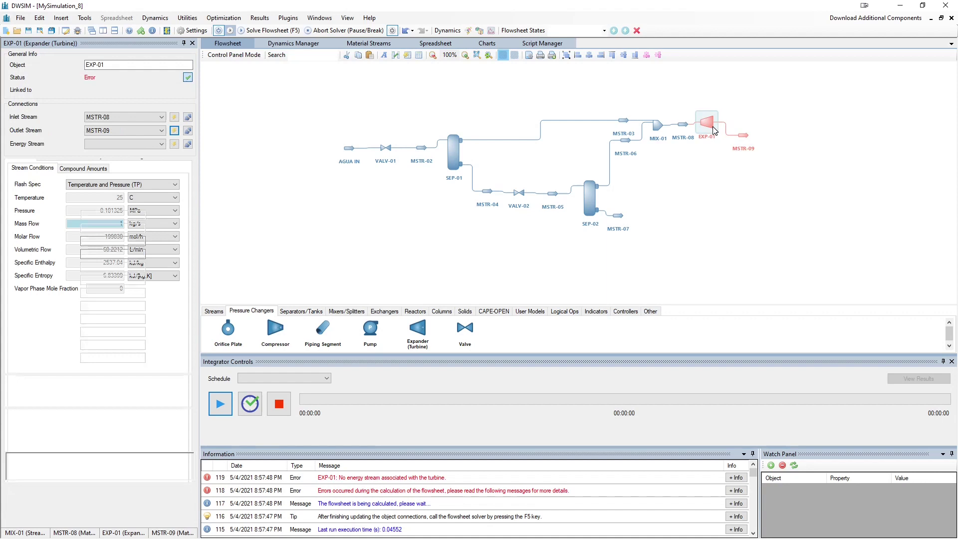
click(174, 144)
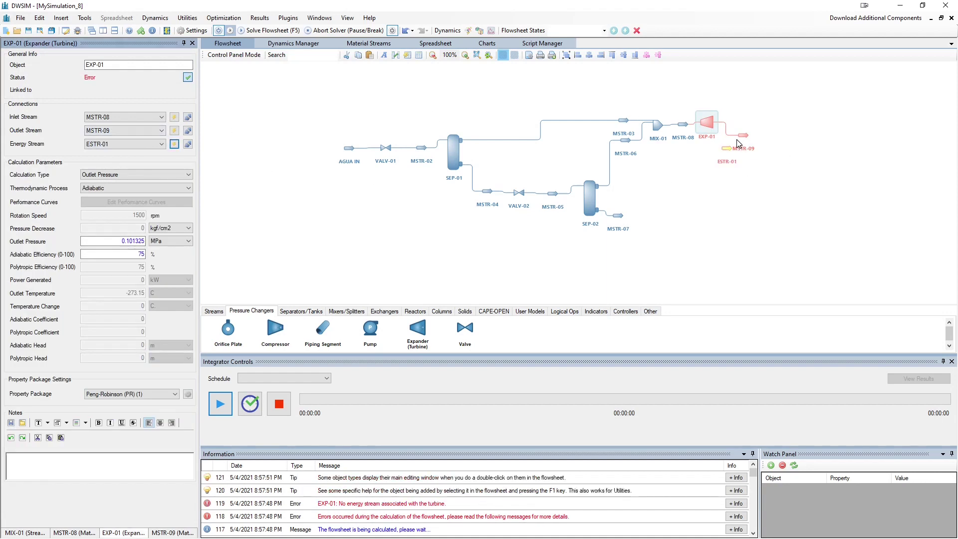
click(753, 138)
drag(730, 149, 723, 143)
Step: Rotate turbine outlet stream MSTR-09 by +90° and move it slightly down and to the right
right_click(752, 139)
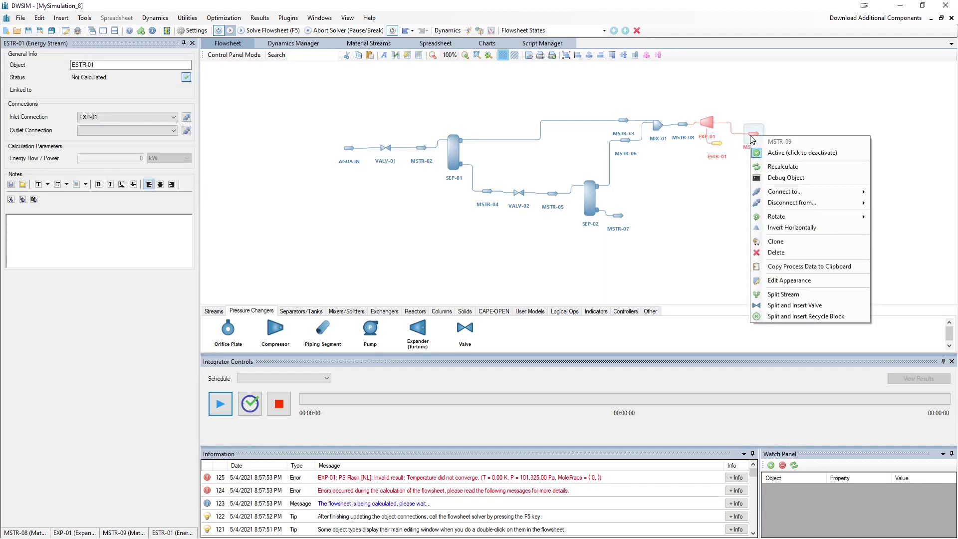
mouse_move(843, 217)
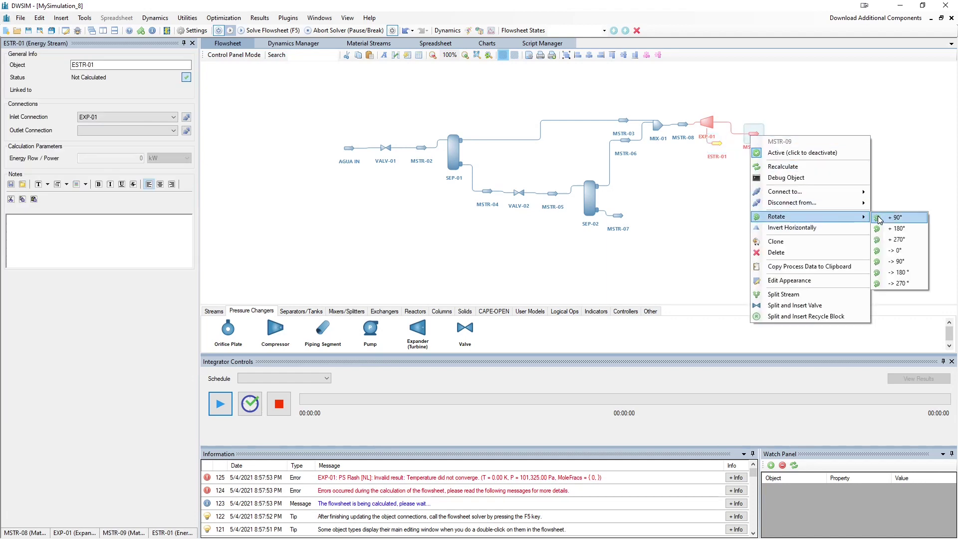
click(896, 218)
drag(756, 139, 767, 149)
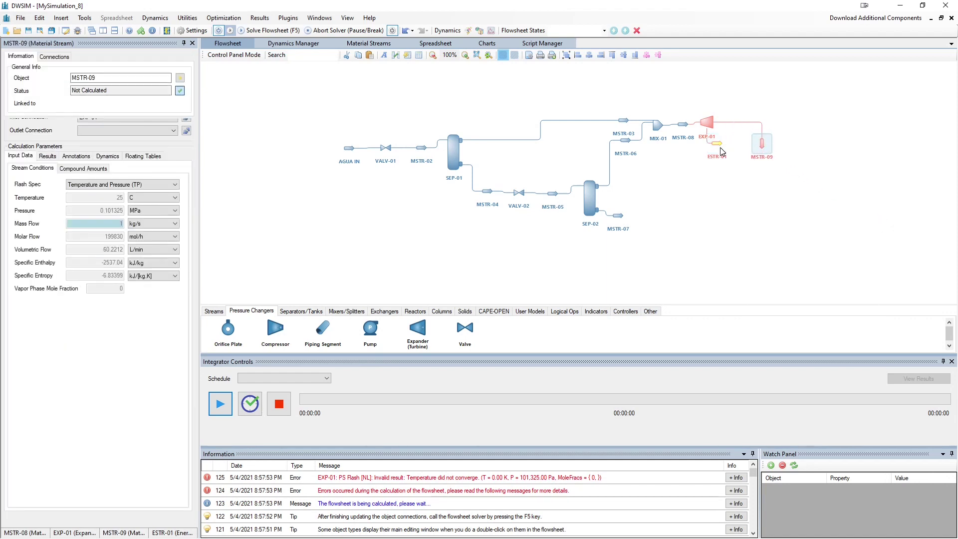
Step: Place a cooler directly below turbine outlet stream MSTR-09
click(767, 149)
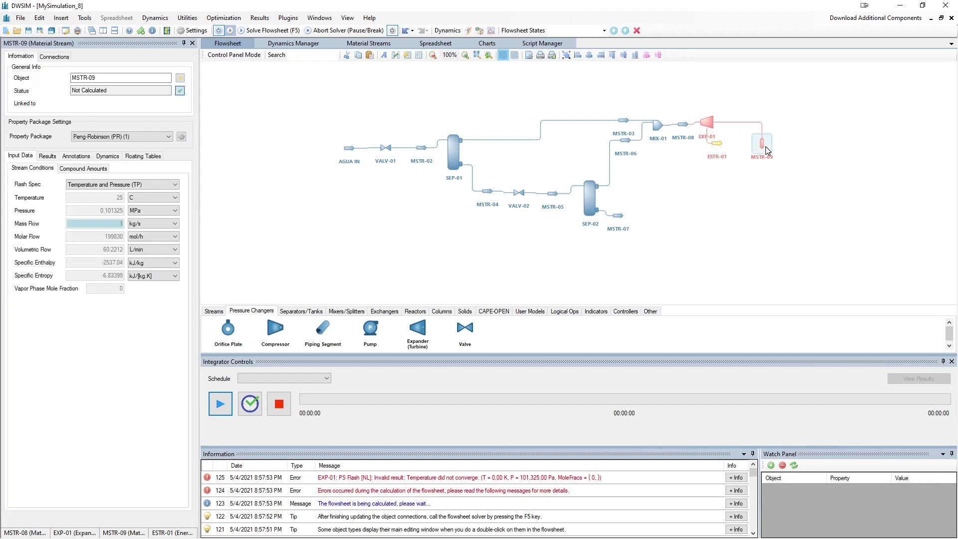
right_click(612, 209)
key(Escape)
click(384, 311)
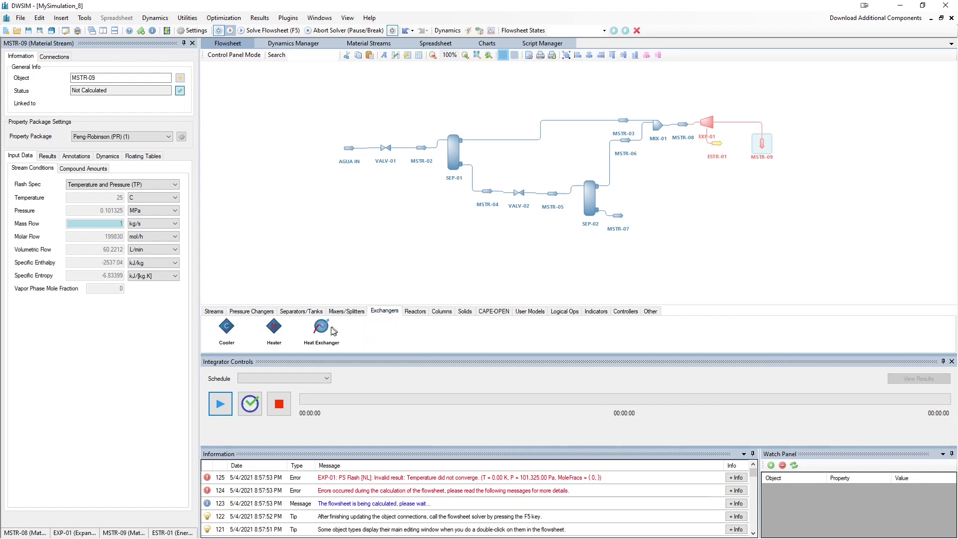
drag(226, 334, 757, 174)
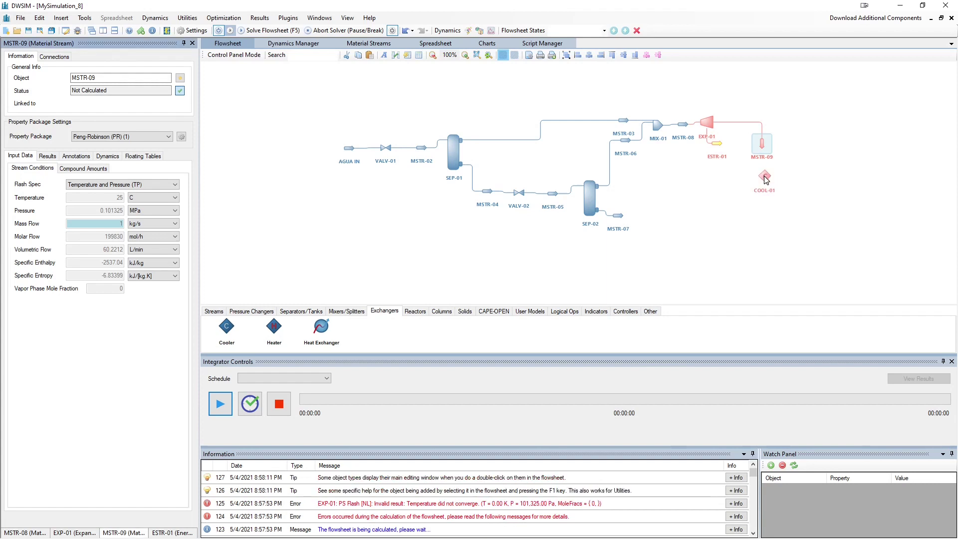
Step: Connect MSTR-09 as the inlet stream of COOL-01 and rotate the cooler to follow the downward flow
click(766, 179)
click(100, 117)
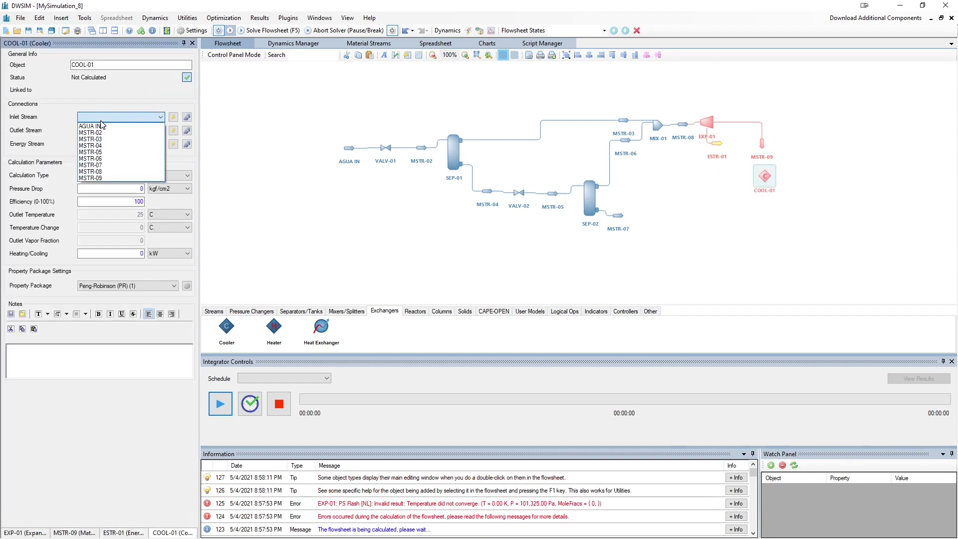
click(105, 178)
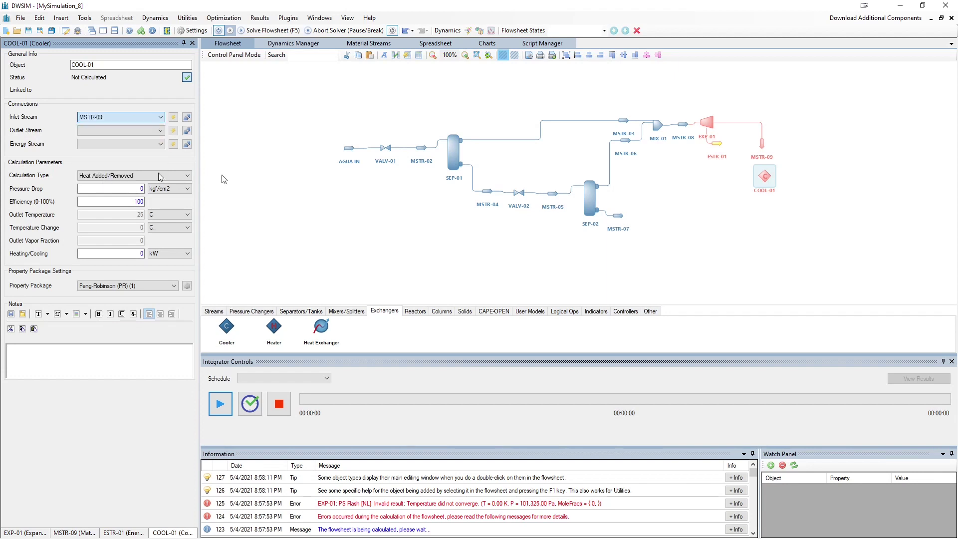
right_click(766, 175)
click(903, 261)
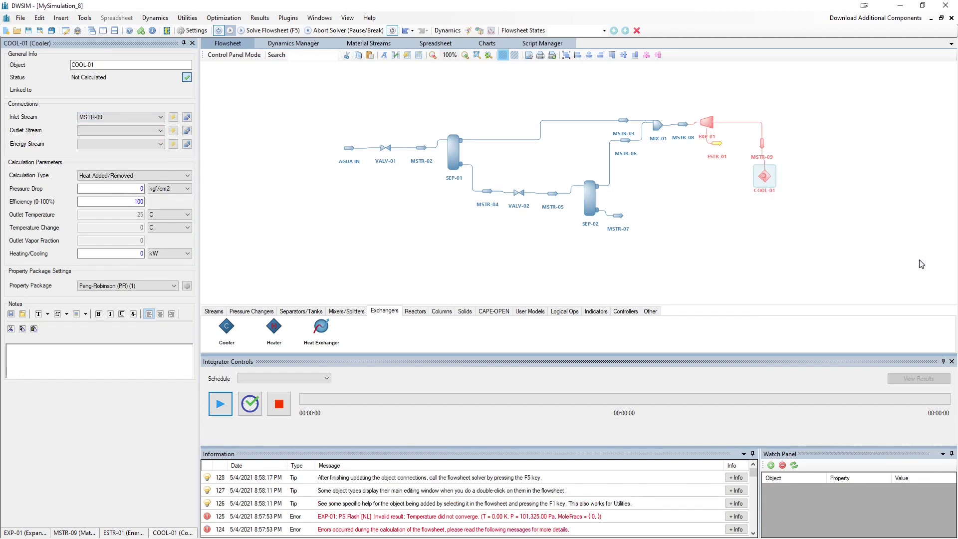
Step: Create the outlet and energy streams of COOL-01, placing the outlet below and left of the cooler and the energy stream to its right
click(173, 130)
click(173, 144)
drag(795, 181, 740, 242)
drag(793, 208, 813, 191)
Step: Shift MSTR-07 down and right, and rotate cooler outlet MSTR-10 by +180° and place it just below MSTR-07
drag(641, 200, 667, 218)
drag(751, 239, 726, 243)
right_click(727, 243)
mouse_move(764, 326)
click(852, 336)
drag(728, 248, 671, 242)
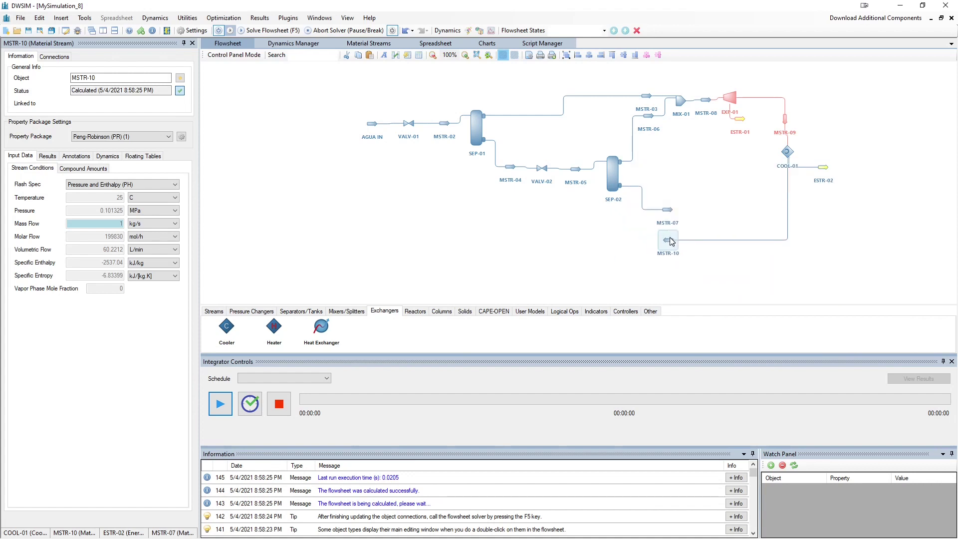
Step: Rotate MSTR-07 by +180° and nudge it slightly down, above MSTR-10
right_click(668, 211)
mouse_move(704, 291)
click(813, 301)
drag(670, 220, 674, 224)
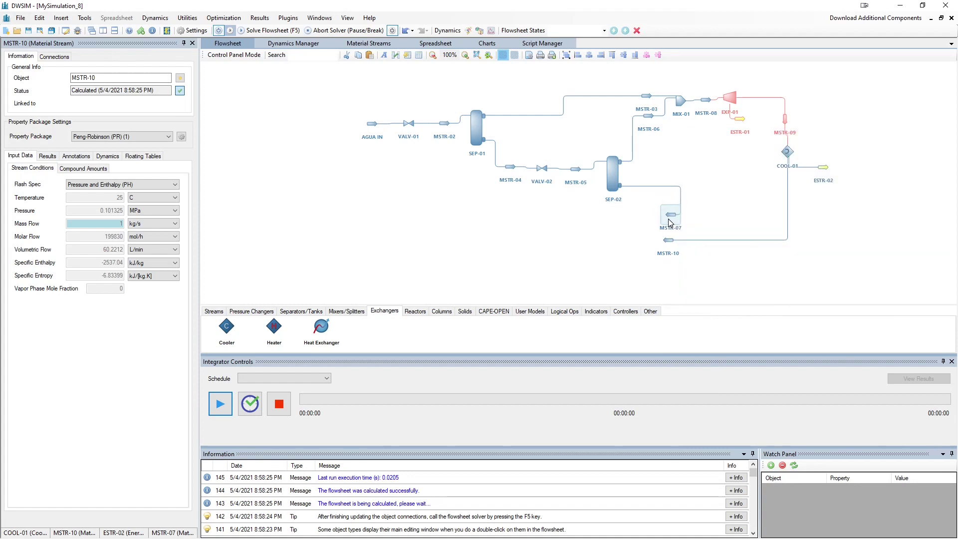
Step: Place a stream mixer to the left of MSTR-07 and MSTR-10 and rotate it 180°
click(256, 311)
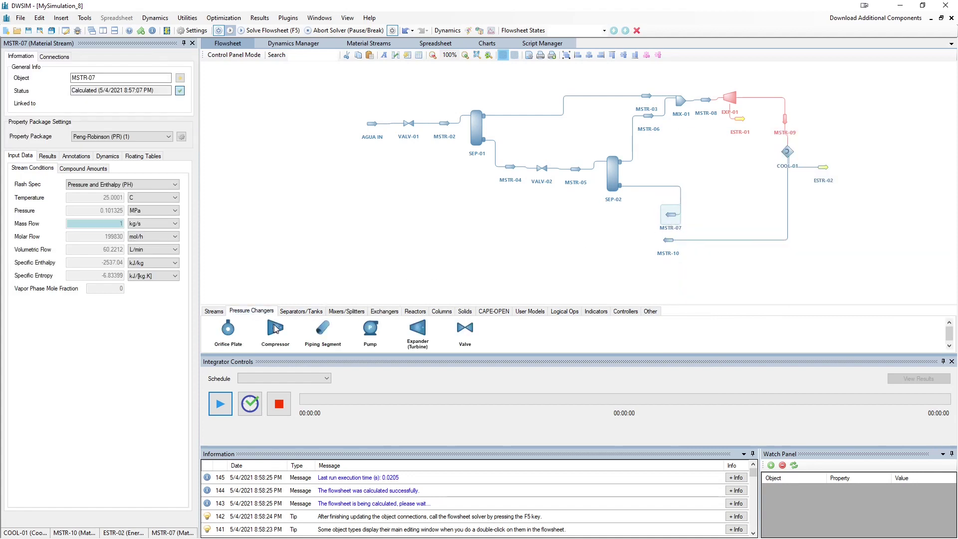
click(362, 312)
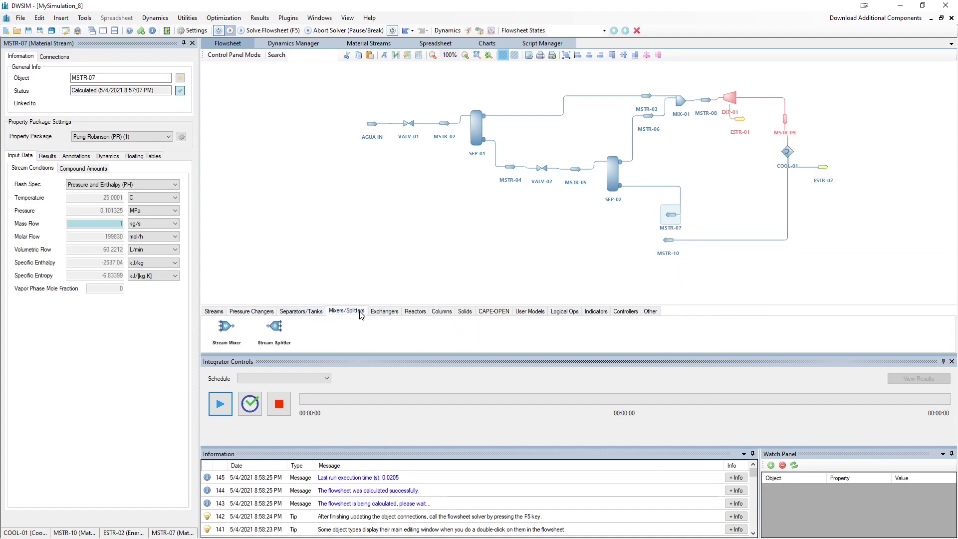
drag(224, 329, 628, 237)
right_click(677, 248)
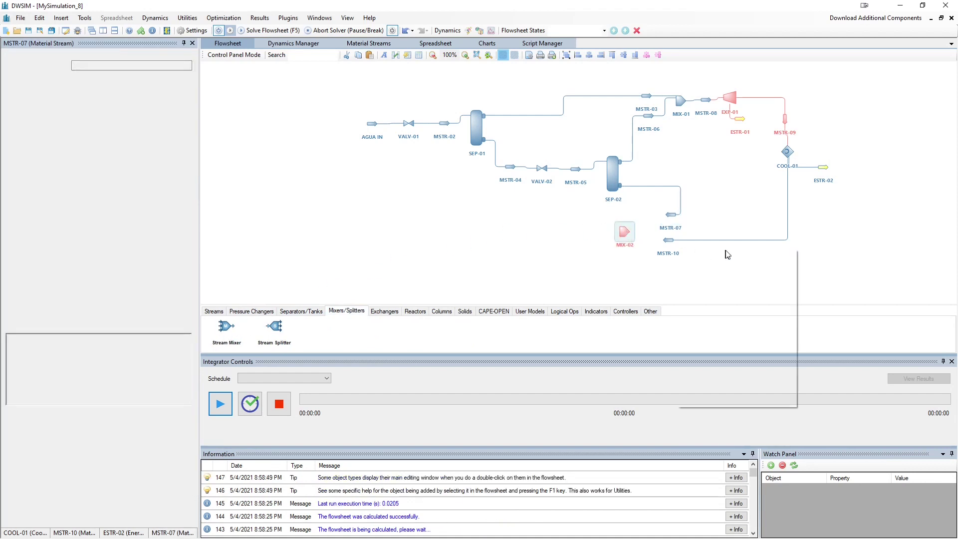
mouse_move(709, 318)
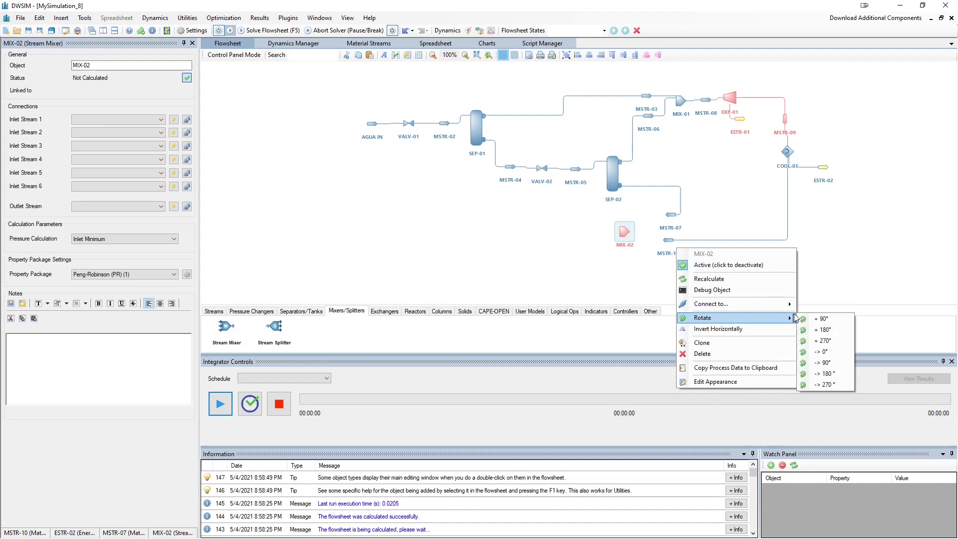
click(806, 323)
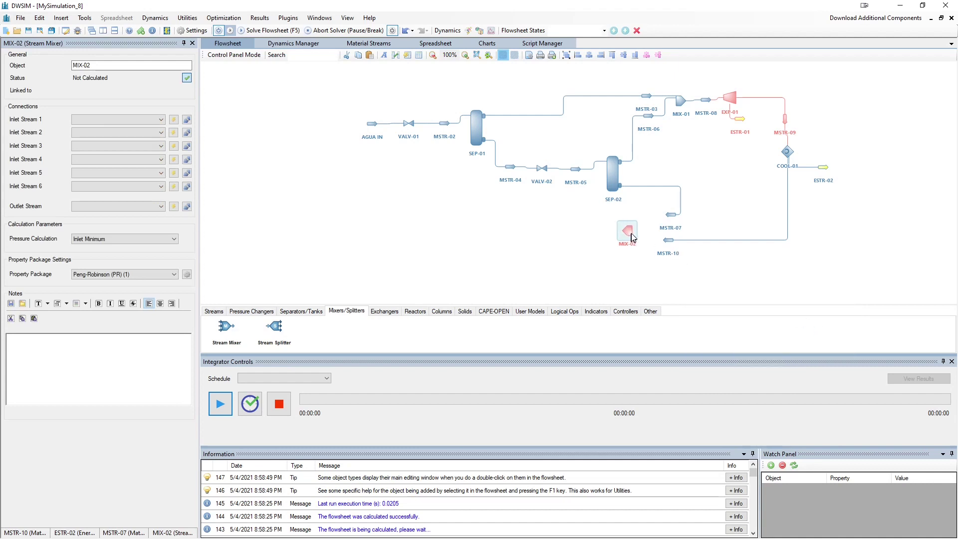
click(161, 121)
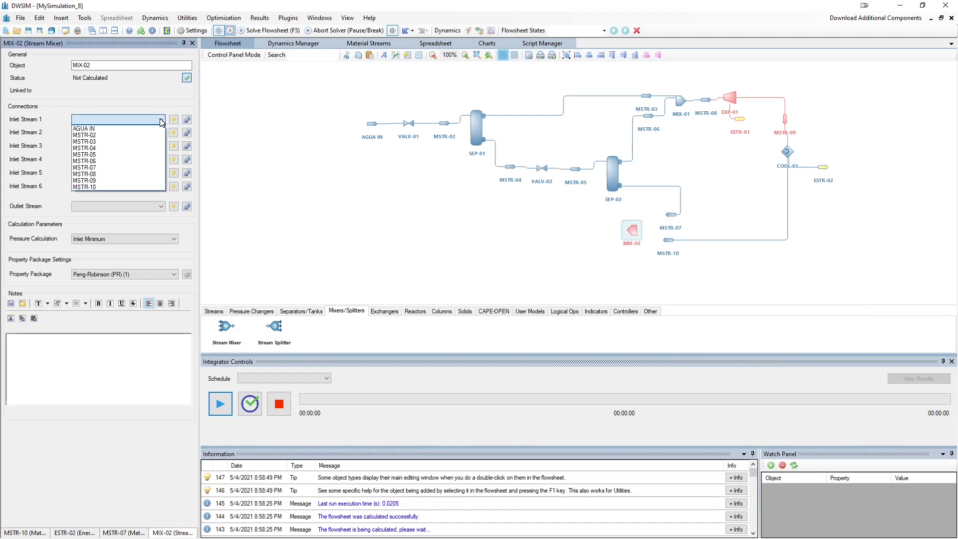
click(149, 160)
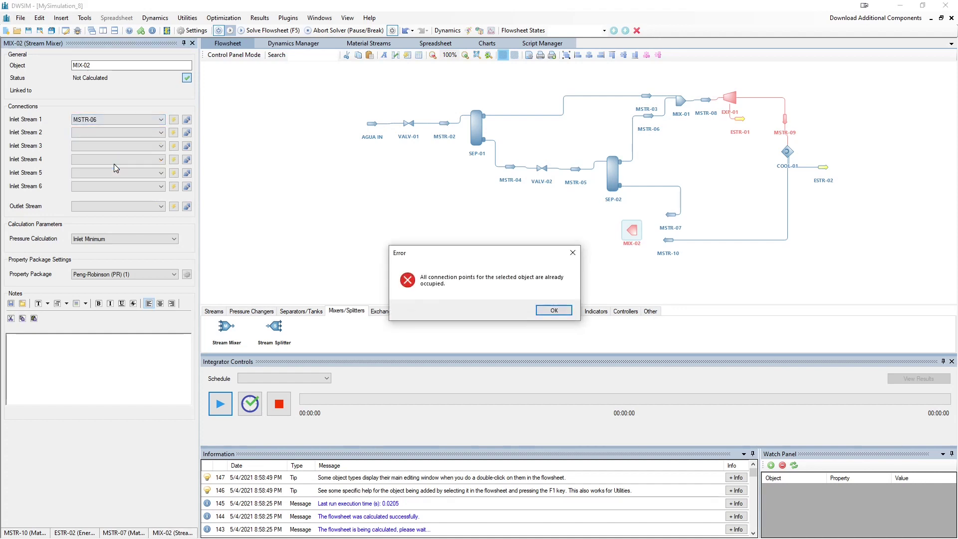
click(553, 310)
Step: Connect MSTR-07 and MSTR-10 as inlet streams 1 and 2 of MIX-02 and create its outlet stream
click(160, 120)
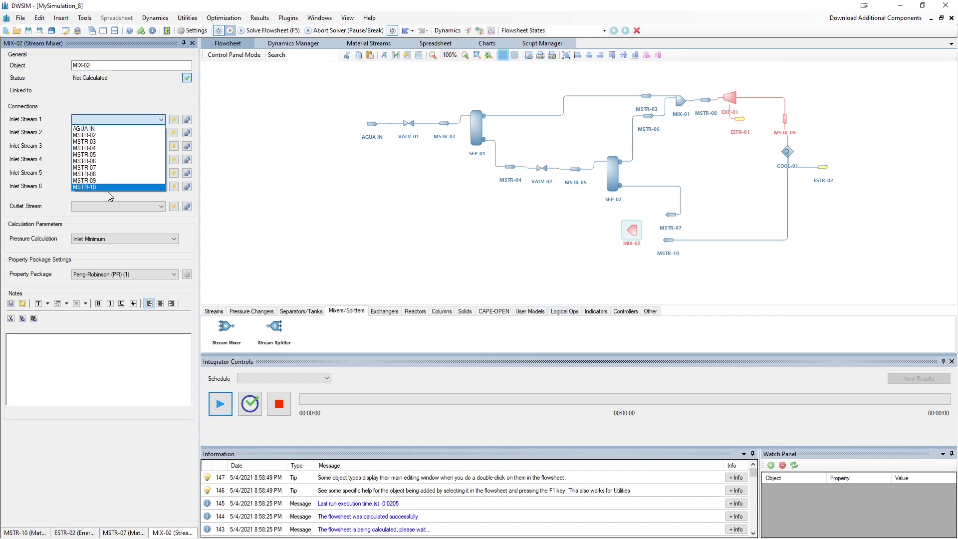
click(99, 168)
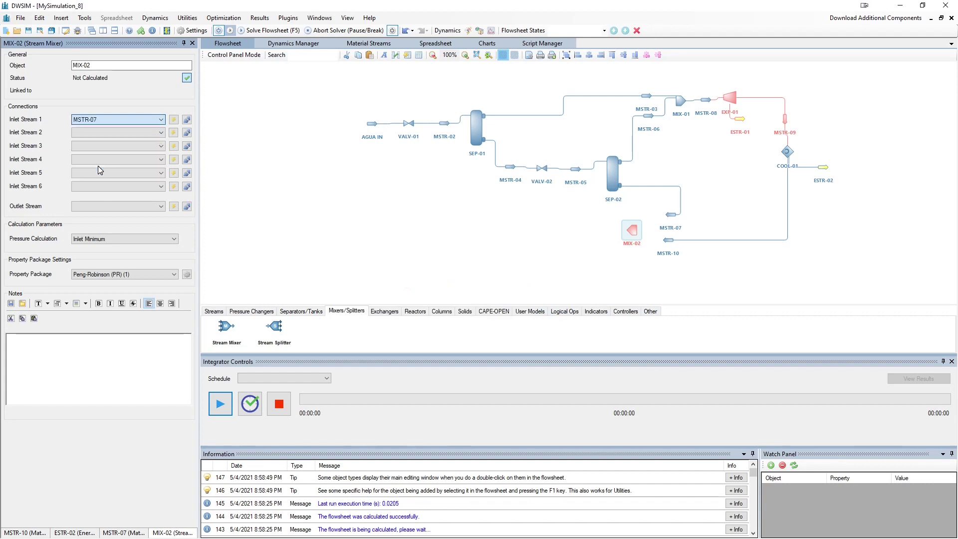
click(131, 132)
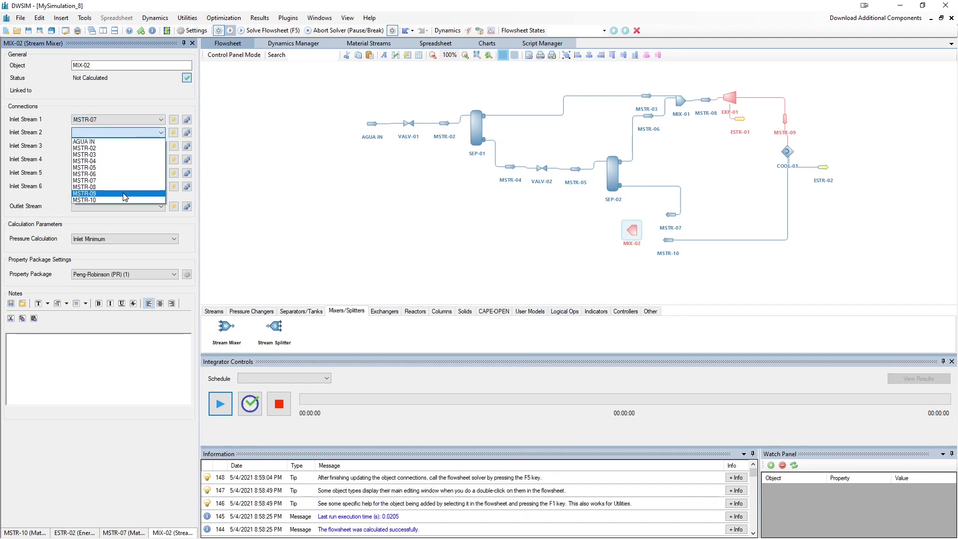
click(109, 199)
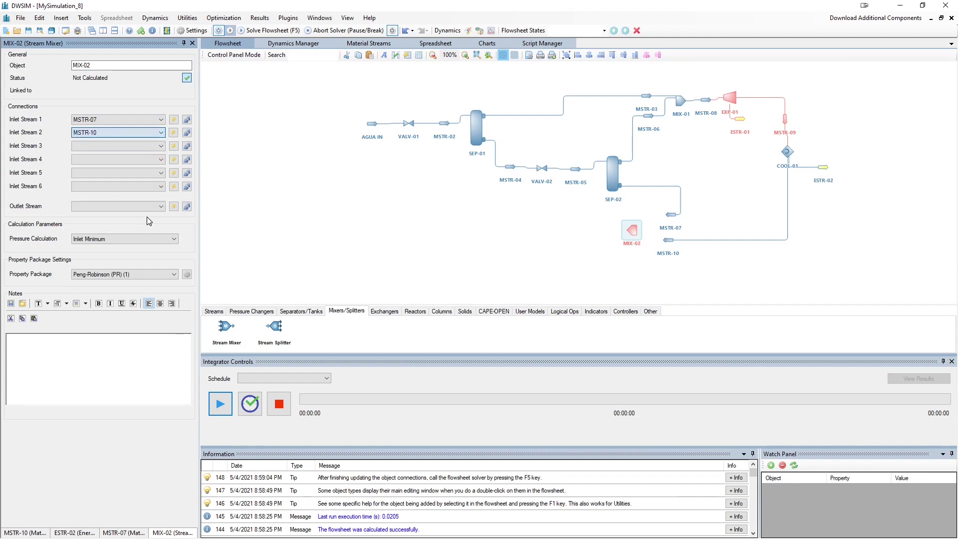
click(173, 207)
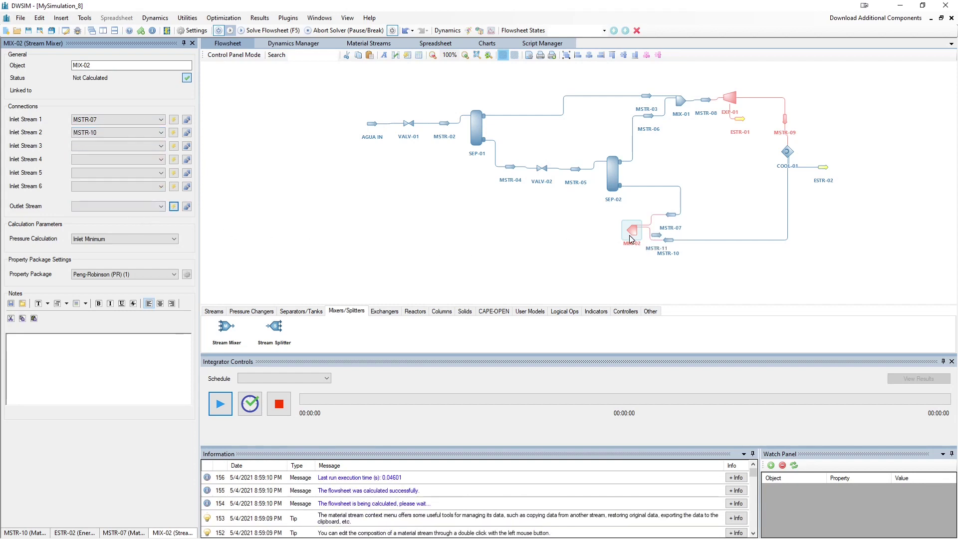
Step: Rotate mixer outlet stream MSTR-11 by +180° and move it to the far left of the flowsheet, beneath VALV-01
drag(657, 235, 589, 228)
right_click(589, 229)
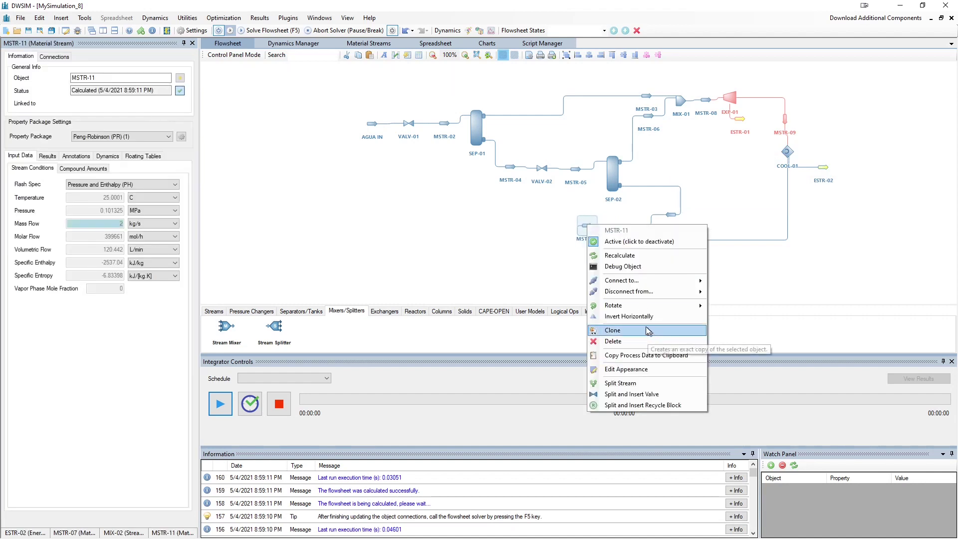
mouse_move(632, 307)
click(738, 317)
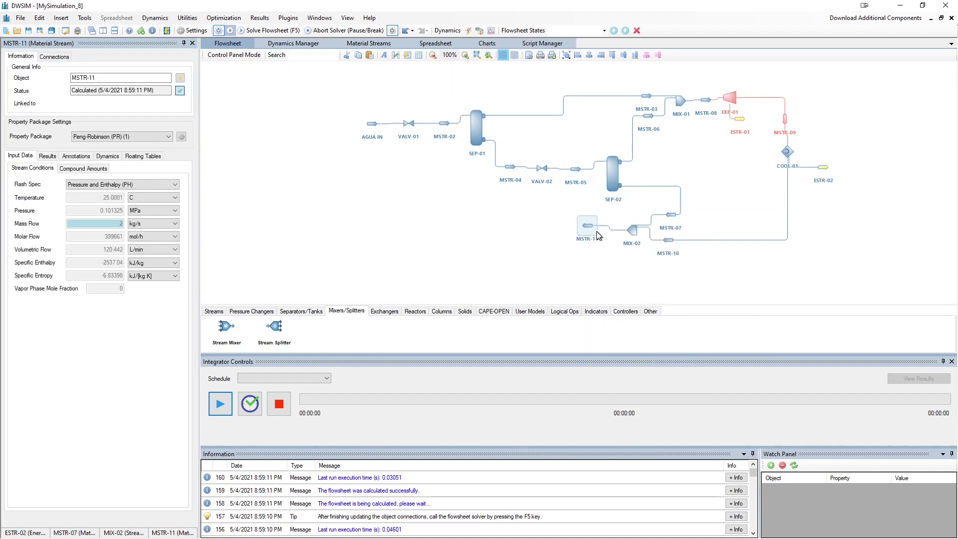
drag(594, 229, 400, 198)
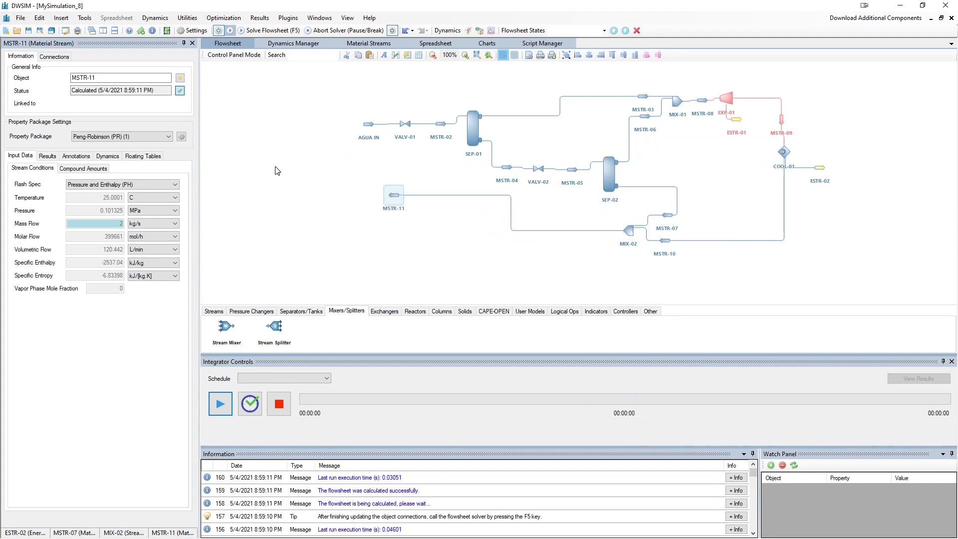
Step: Rename stream MSTR-11 as AGUA OUT
double_click(117, 79)
key(BackSpace)
key(BackSpace)
key(BackSpace)
key(BackSpace)
key(BackSpace)
key(BackSpace)
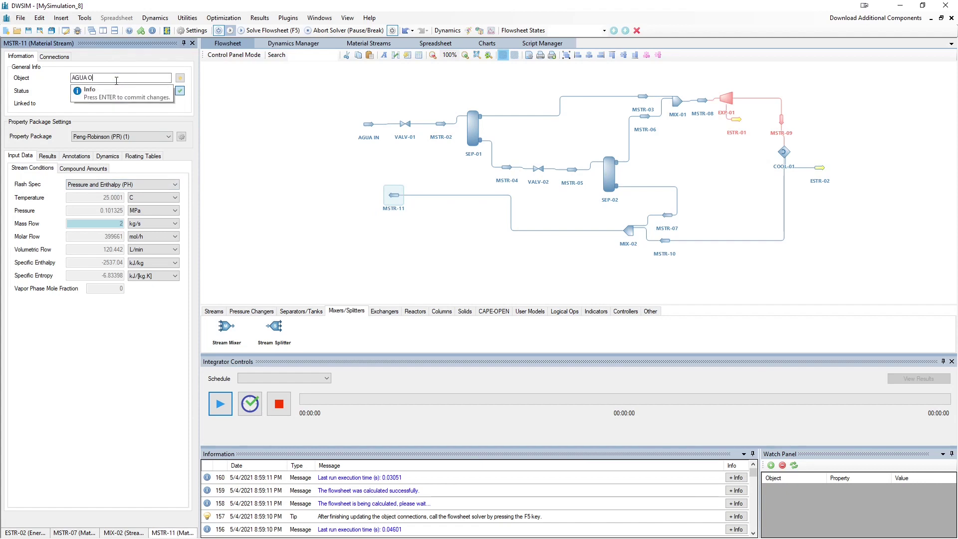
key(Return)
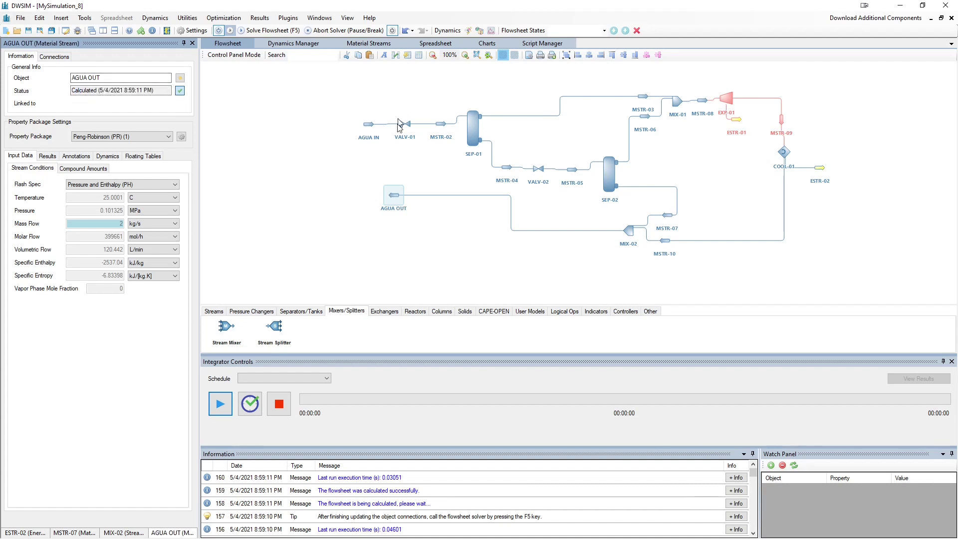
Step: Set the flash spec of AGUA IN to Temperature and Vapor Fraction (TVF) with a temperature of 230 C
click(367, 127)
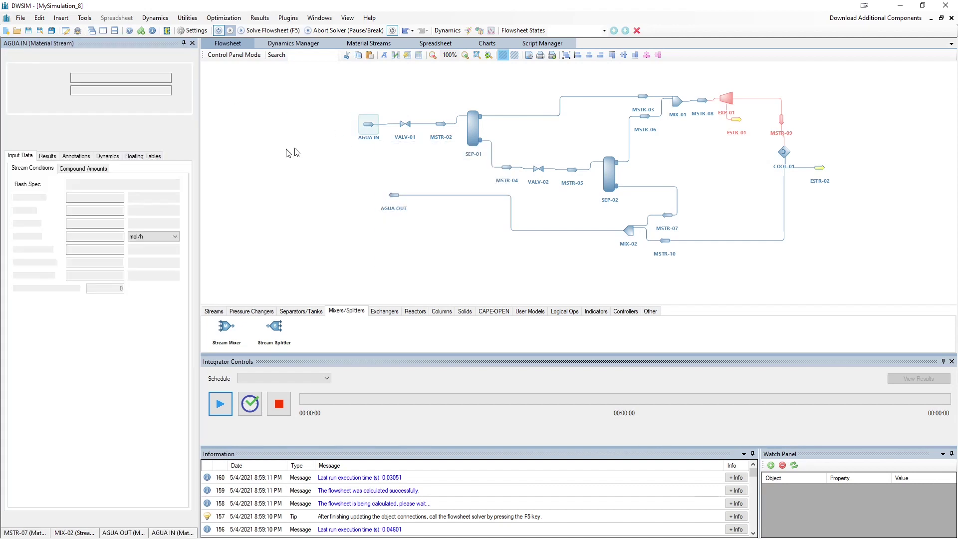
click(151, 184)
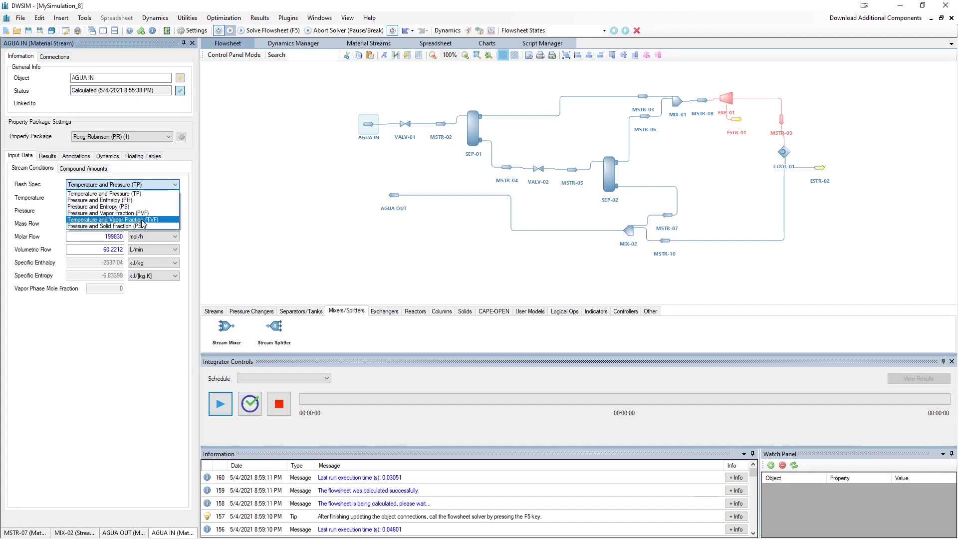
click(130, 220)
double_click(120, 198)
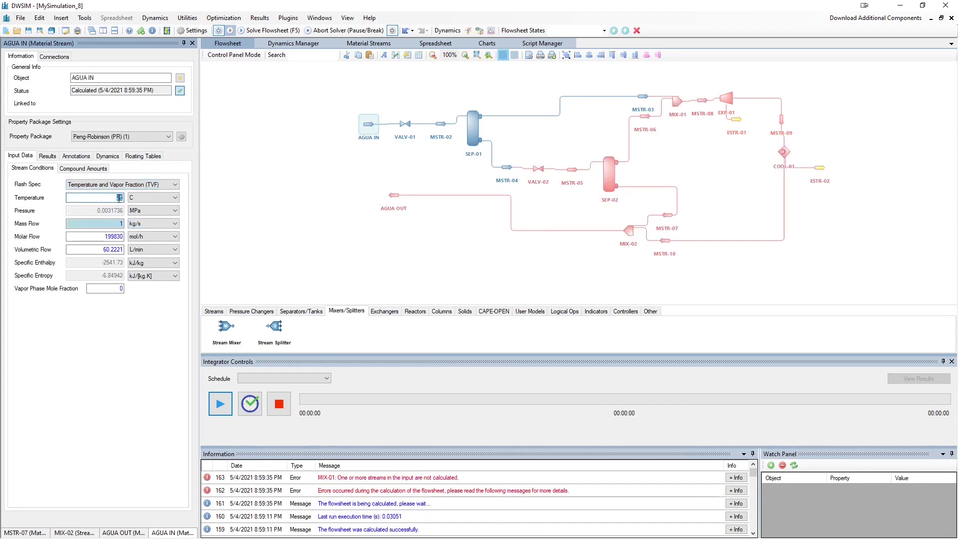
text(230)
key(Return)
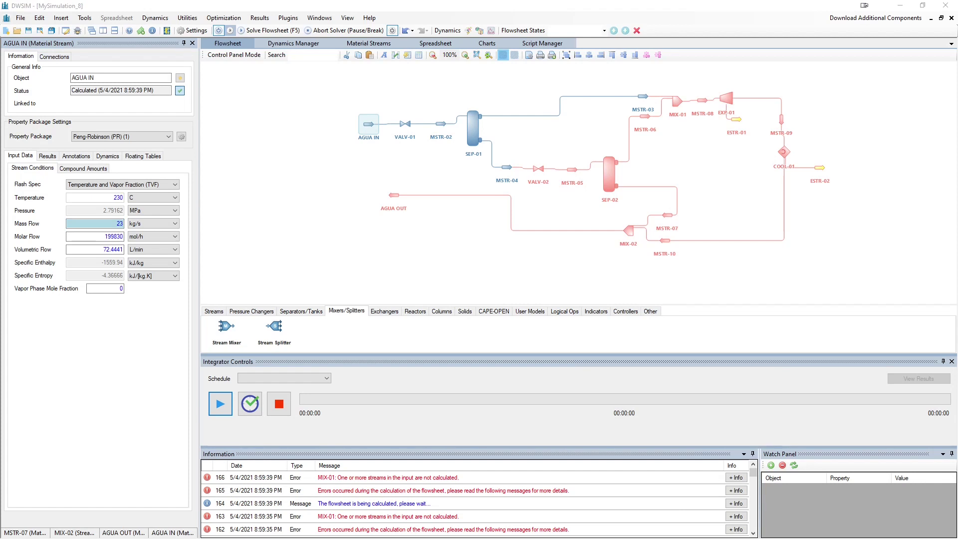
Step: Check the Exercise 4 statement in the PowerPoint slides, return to DWSIM, and set the AGUA IN mass flow to 230 kg/s
key(alt+Tab)
key(Left)
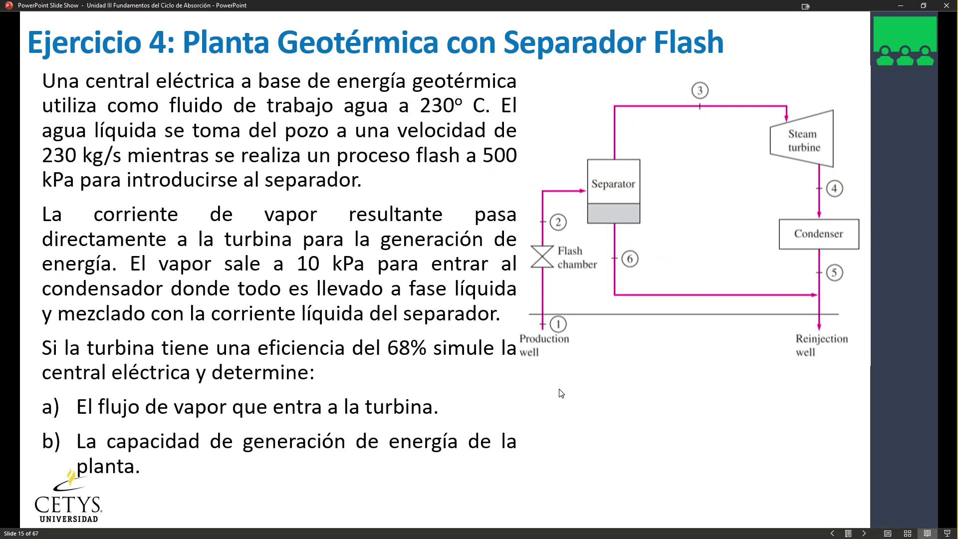
key(Right)
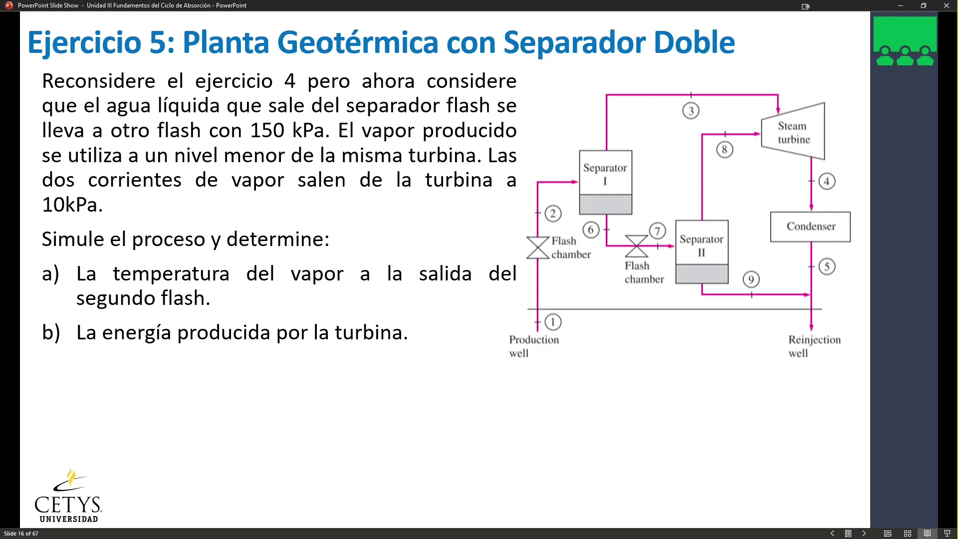
key(alt+Tab)
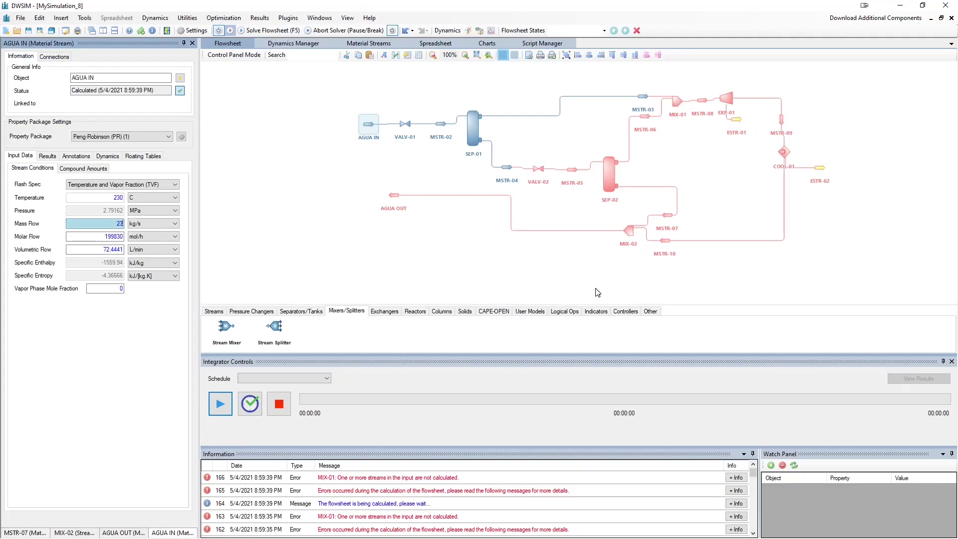
double_click(113, 224)
key(Return)
Step: Set the calculation type of VALV-01 to Outlet Pressure with a value of 0.5 MPa
click(405, 125)
click(115, 171)
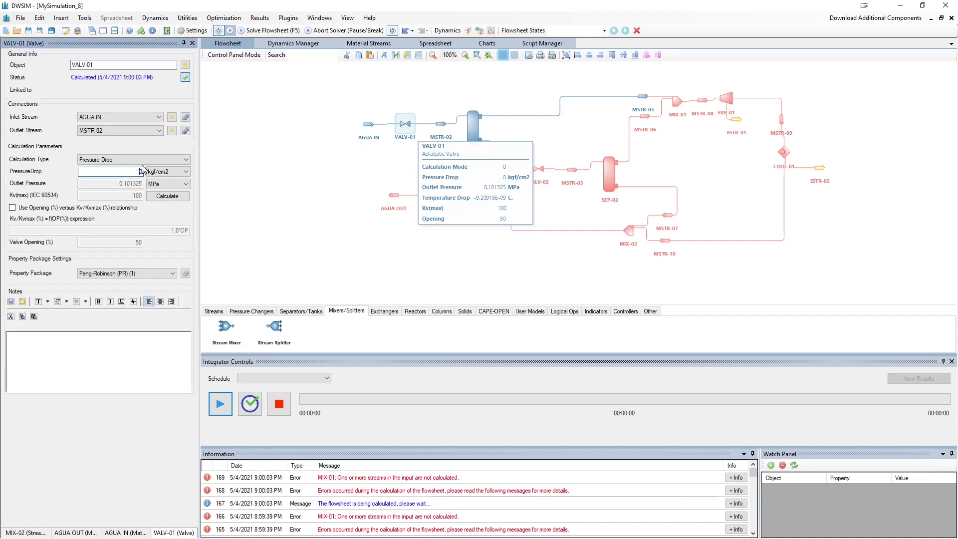
click(134, 159)
click(147, 174)
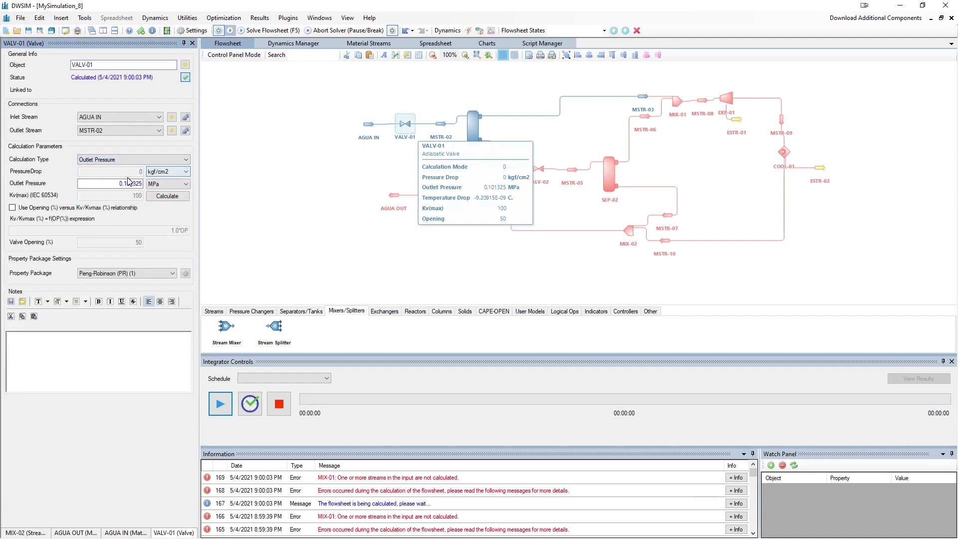
double_click(134, 185)
text(0.5)
key(Return)
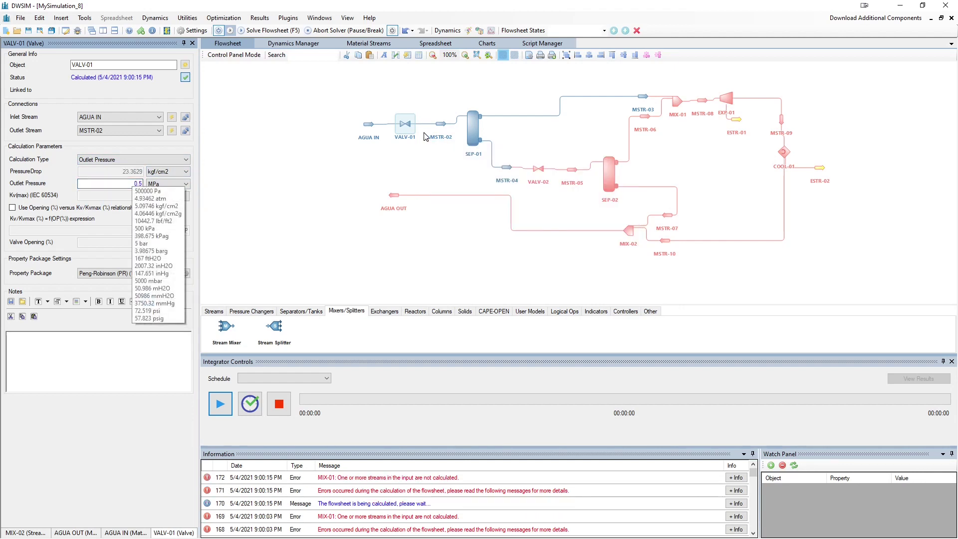
Step: Set the calculation type of VALV-02 to Outlet Pressure with a value of 0.15 MPa
click(538, 169)
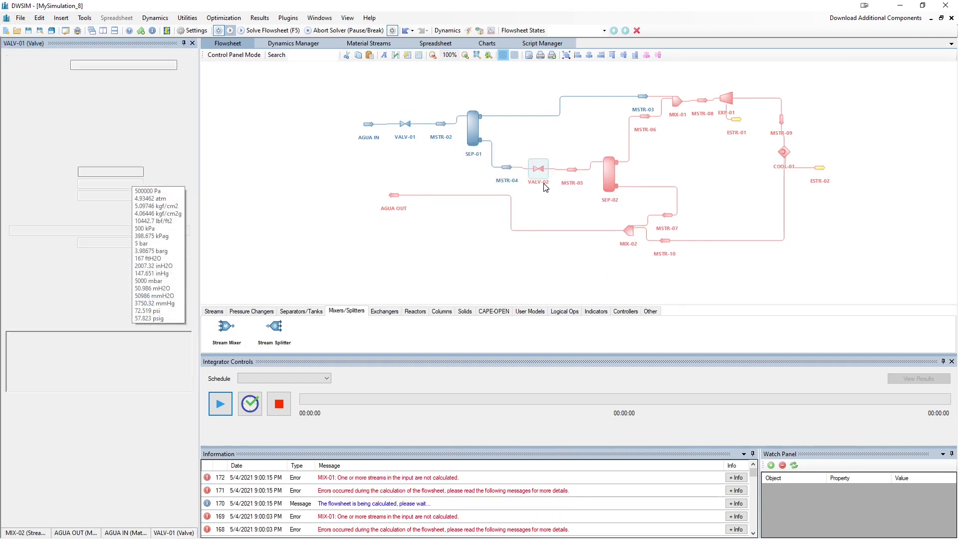
click(125, 162)
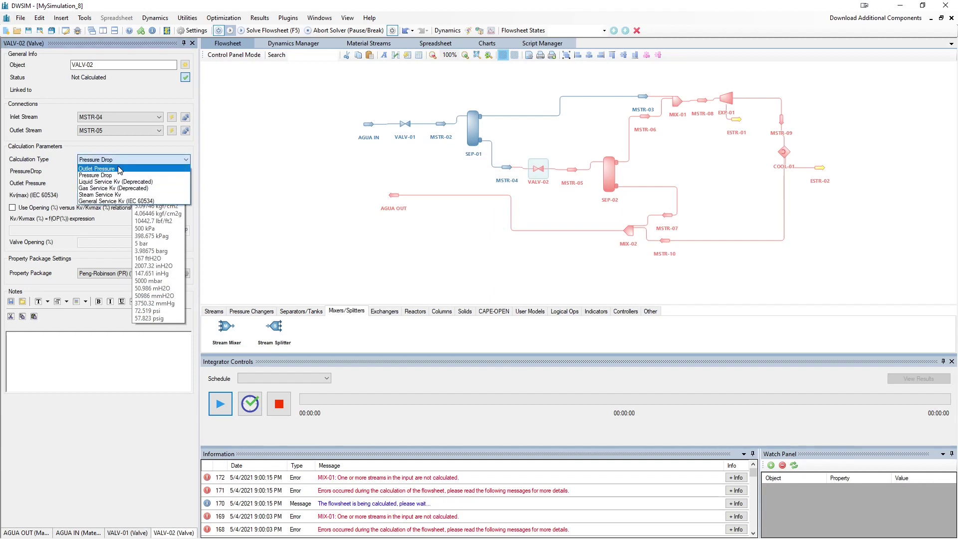
click(122, 169)
double_click(131, 184)
text(0.15)
key(Return)
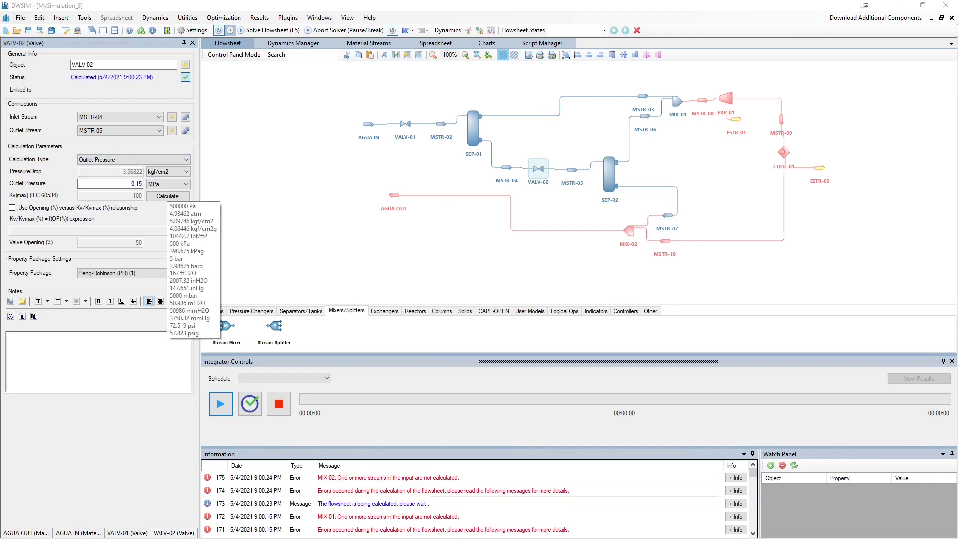
Step: Check mixer MIX-01 and its connected streams MSTR-03, MSTR-06 and MSTR-08, and solve the flowsheet
click(677, 102)
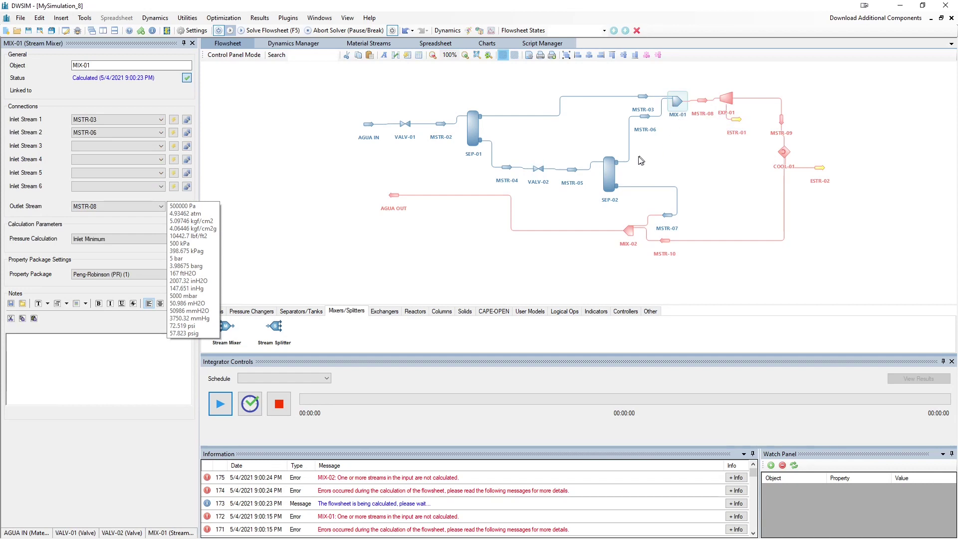
click(703, 102)
click(684, 104)
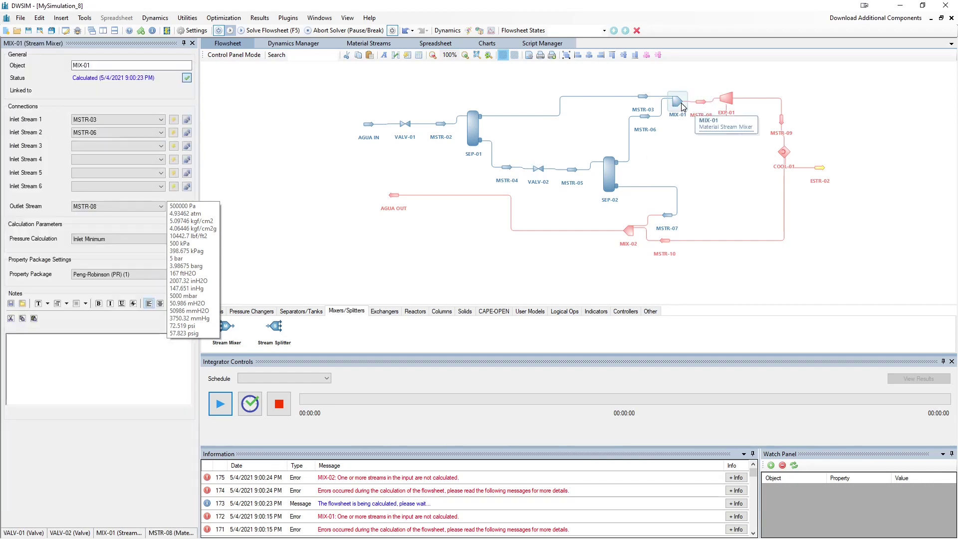
click(643, 117)
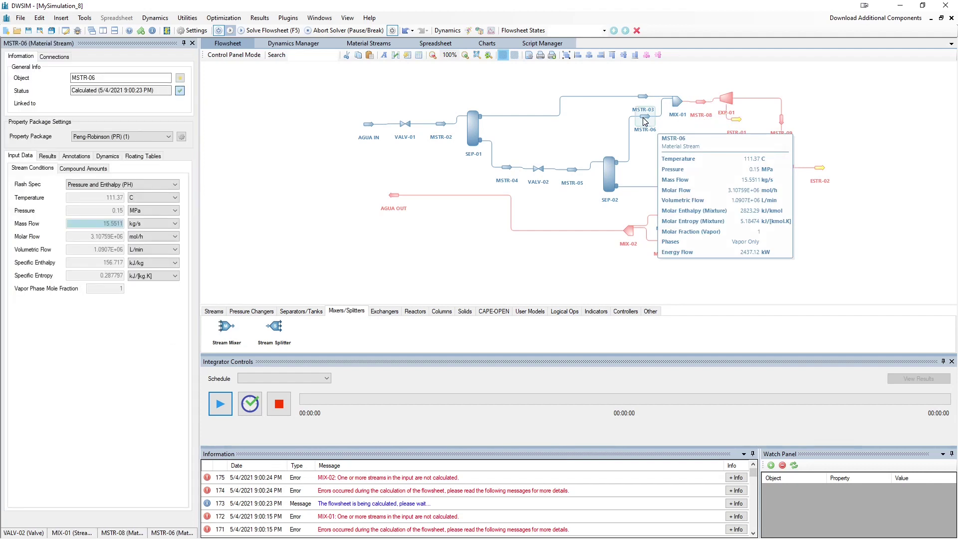
click(643, 108)
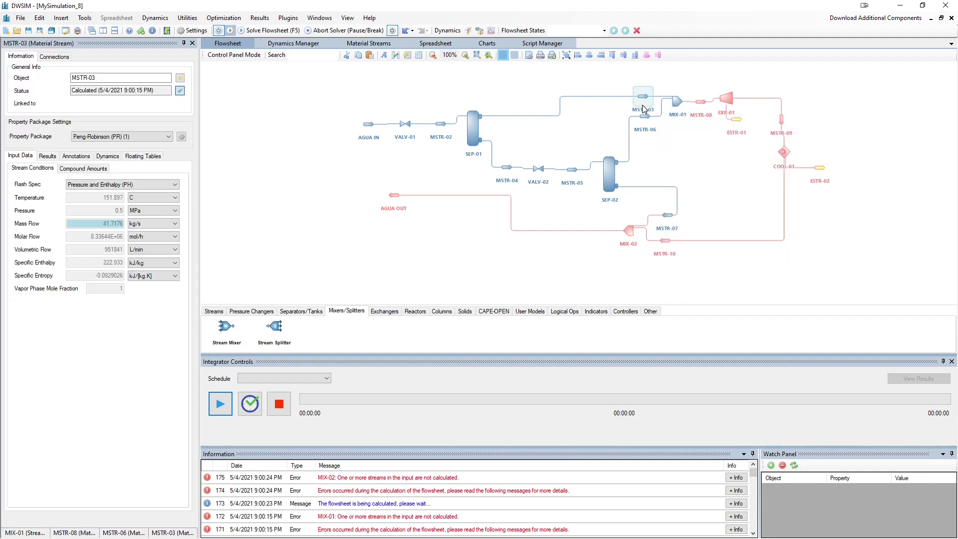
click(648, 116)
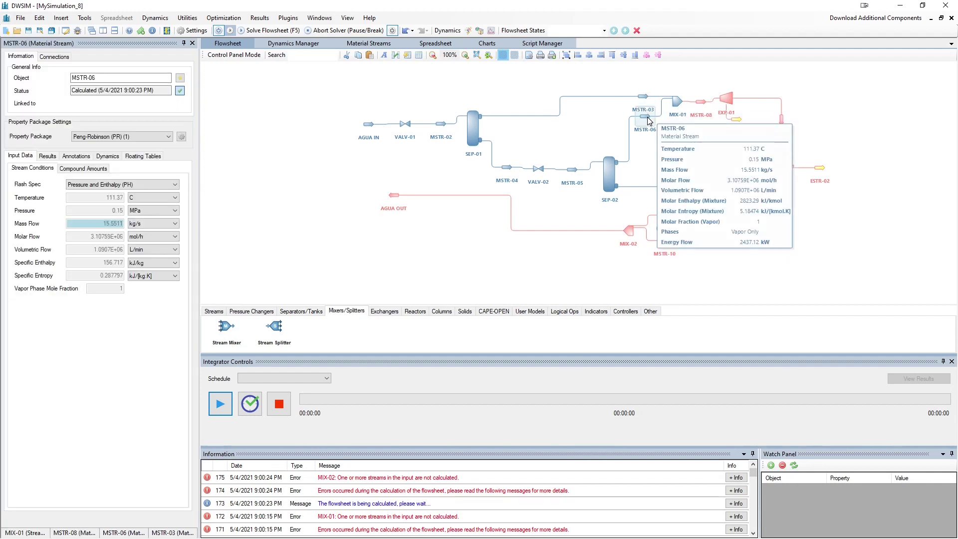
click(677, 101)
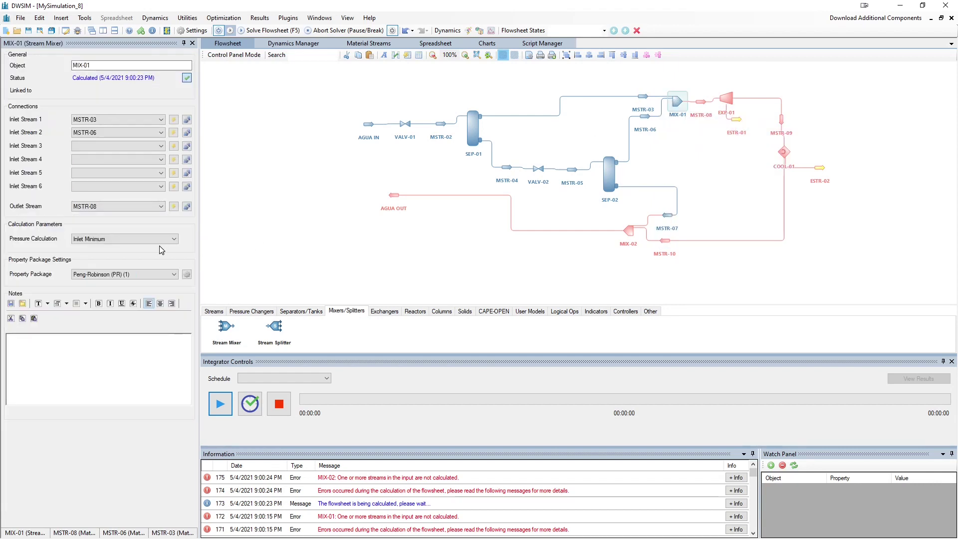
click(265, 31)
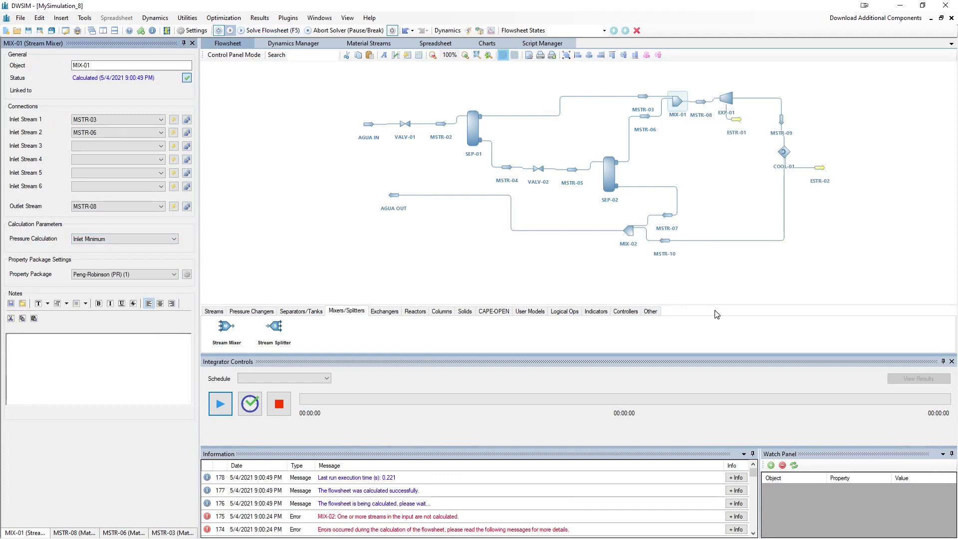
Step: Review the mixed vapor stream MSTR-08 and set the outlet pressure of turbine EXP-01 to 0.01 MPa
click(701, 101)
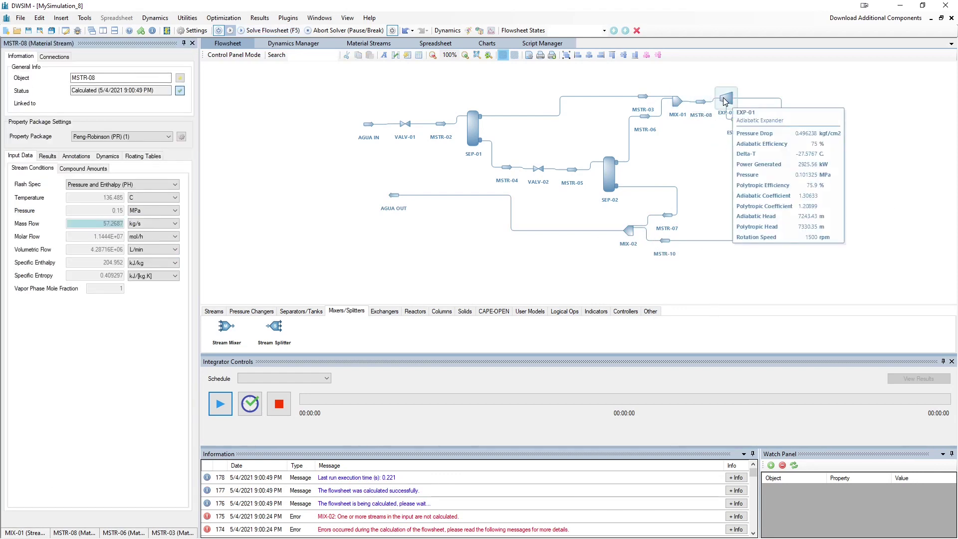
click(725, 100)
click(131, 178)
click(131, 178)
double_click(130, 241)
text(0.01)
key(Return)
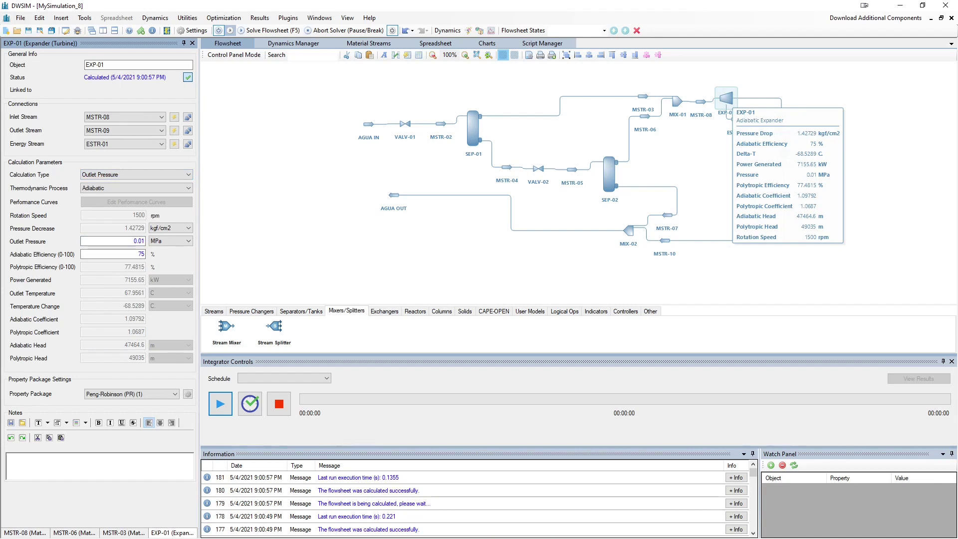
Step: Check the Exercise 4 and 5 statements in the PowerPoint slides, return to DWSIM, and set the EXP-01 adiabatic efficiency to 68%
key(alt+Tab)
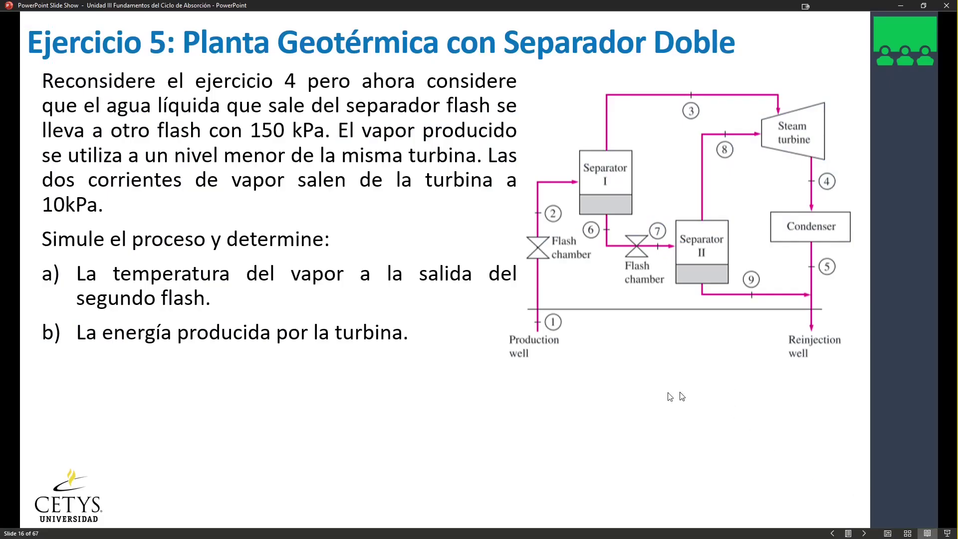
key(Left)
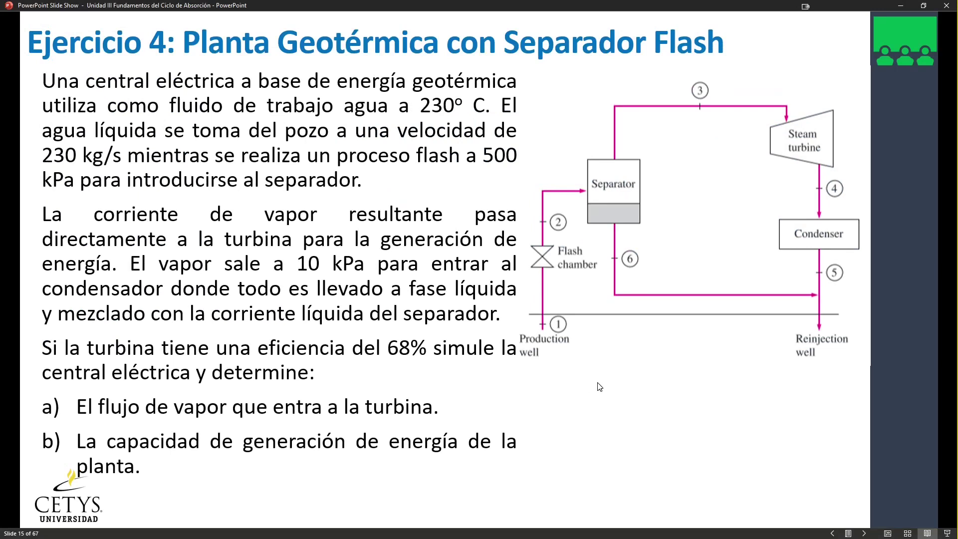
key(Right)
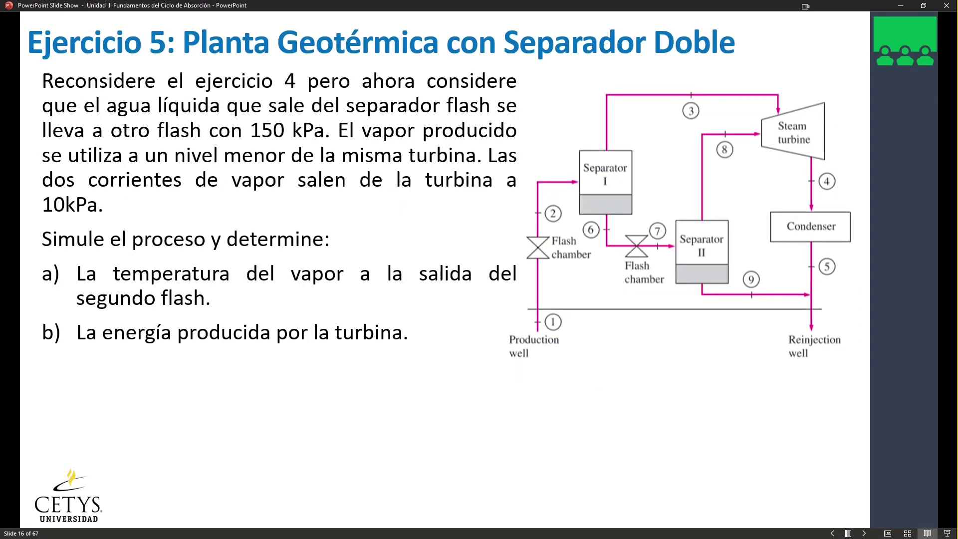
key(alt+Tab)
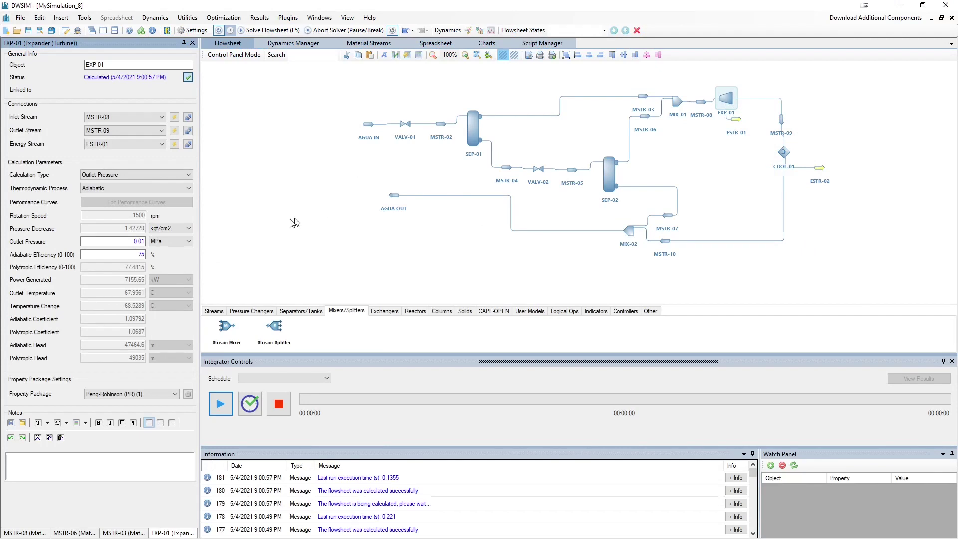
click(132, 255)
text(68)
key(Return)
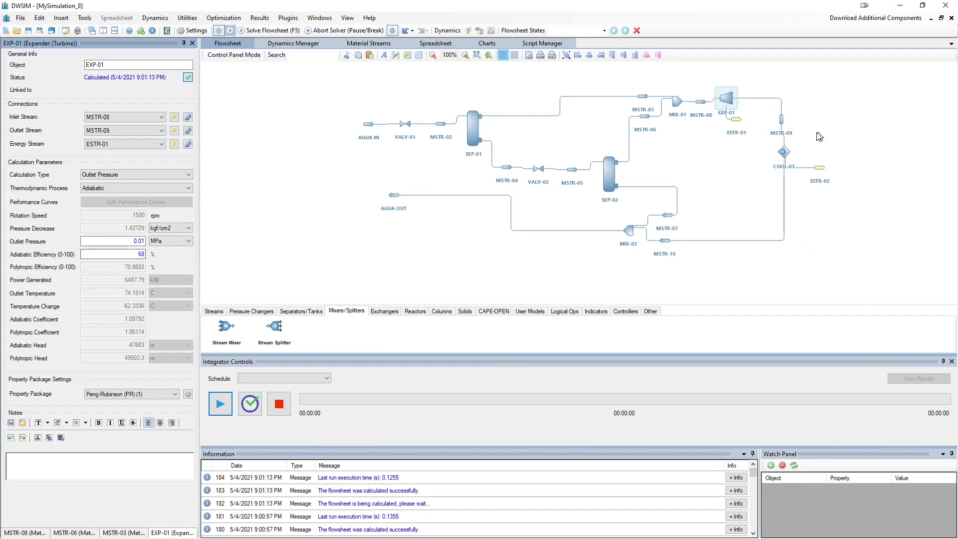
Step: Set the calculation type of cooler COOL-01 to Outlet Vapor Mole Fraction with an outlet vapor fraction of 0
click(784, 152)
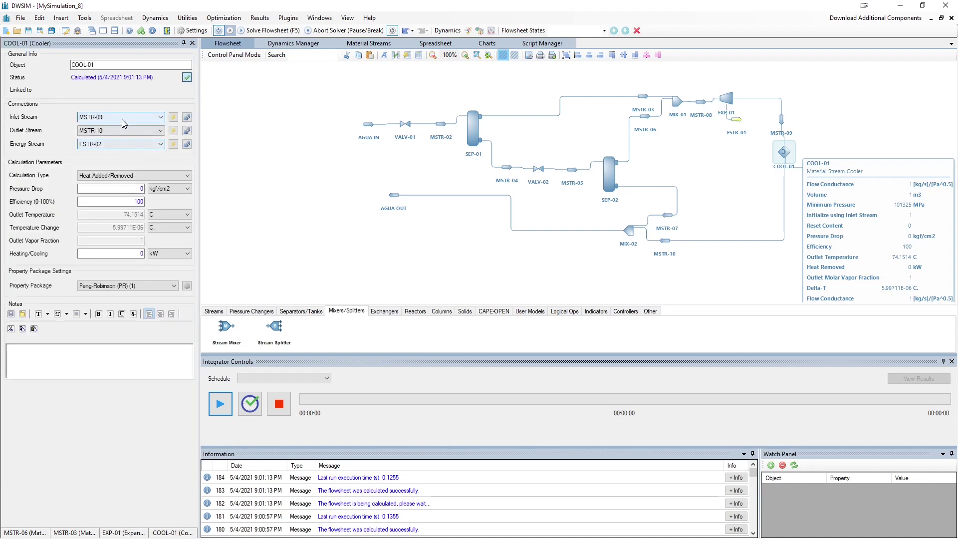
click(122, 175)
click(106, 204)
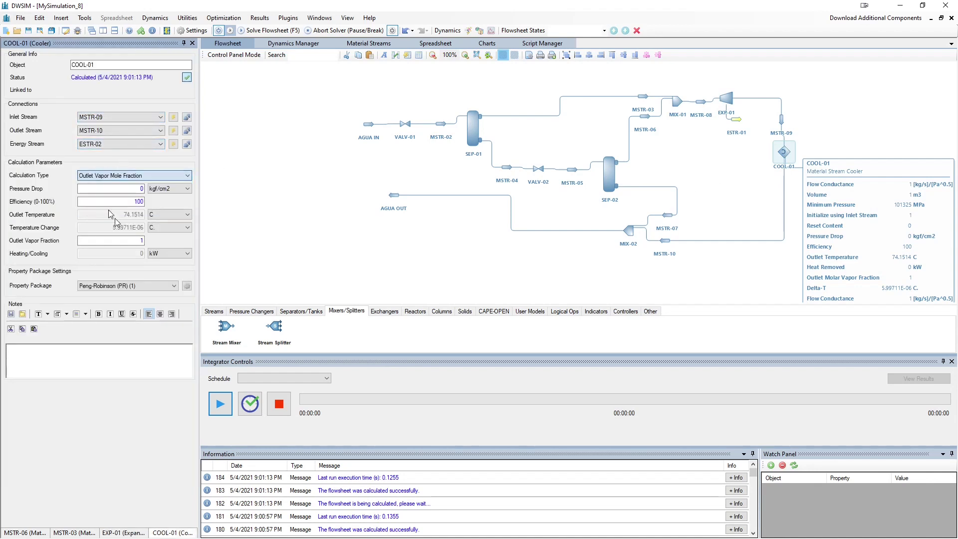
double_click(133, 241)
text(0)
key(Return)
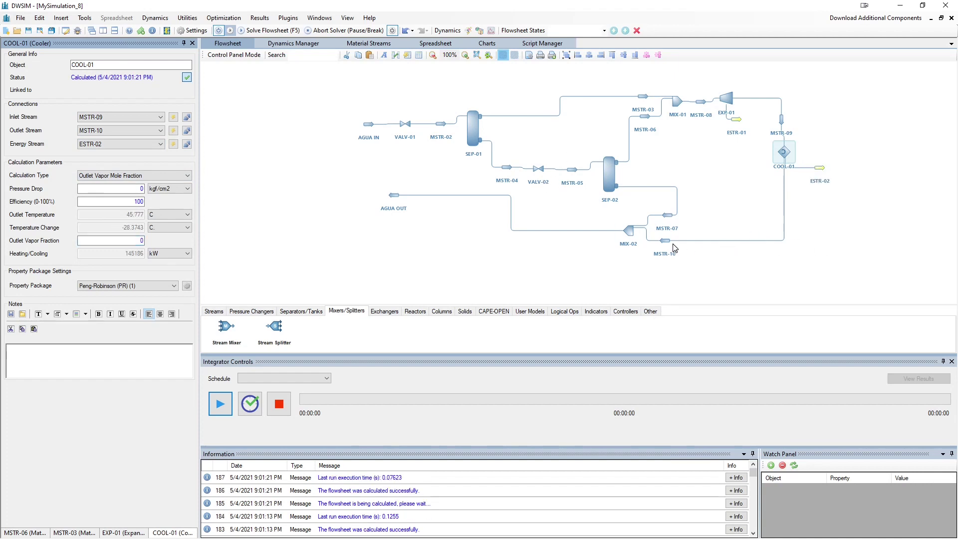
Step: Examine the stream conditions of AGUA OUT and the energy flow of turbine stream ESTR-01
click(388, 196)
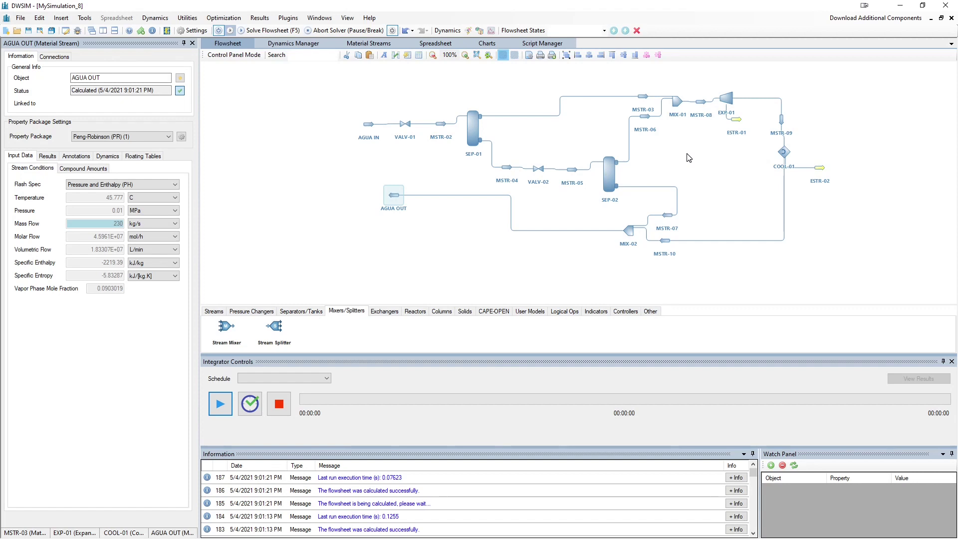
click(735, 120)
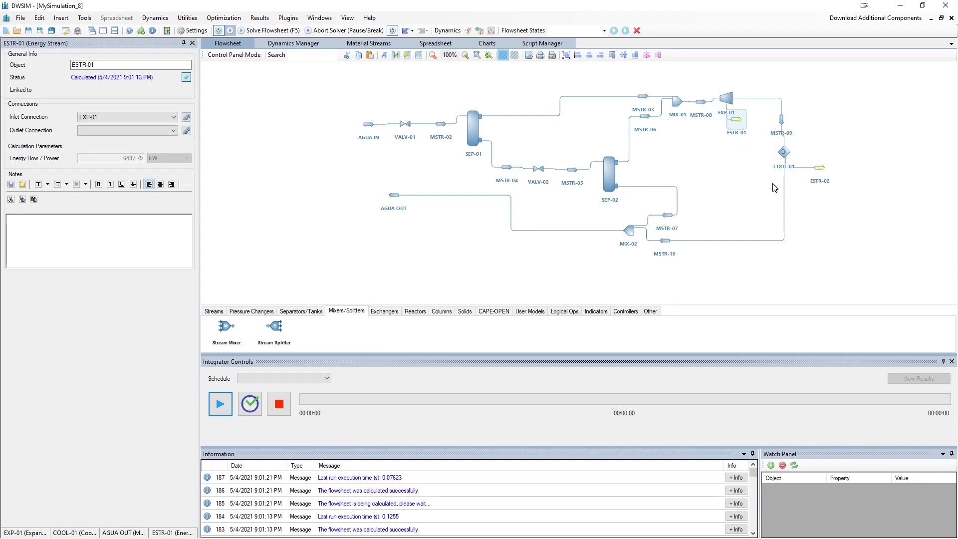
drag(752, 177, 770, 215)
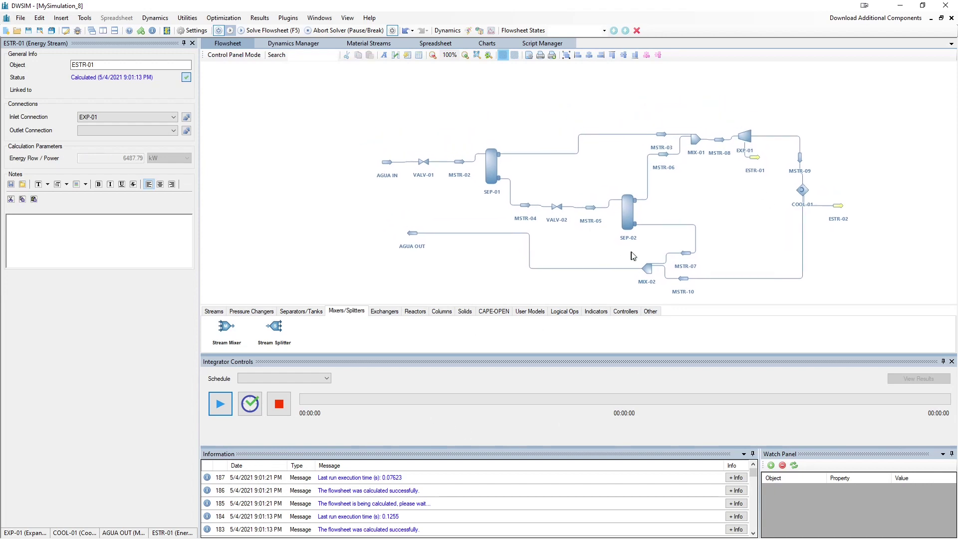
scroll(712, 245, up, 3)
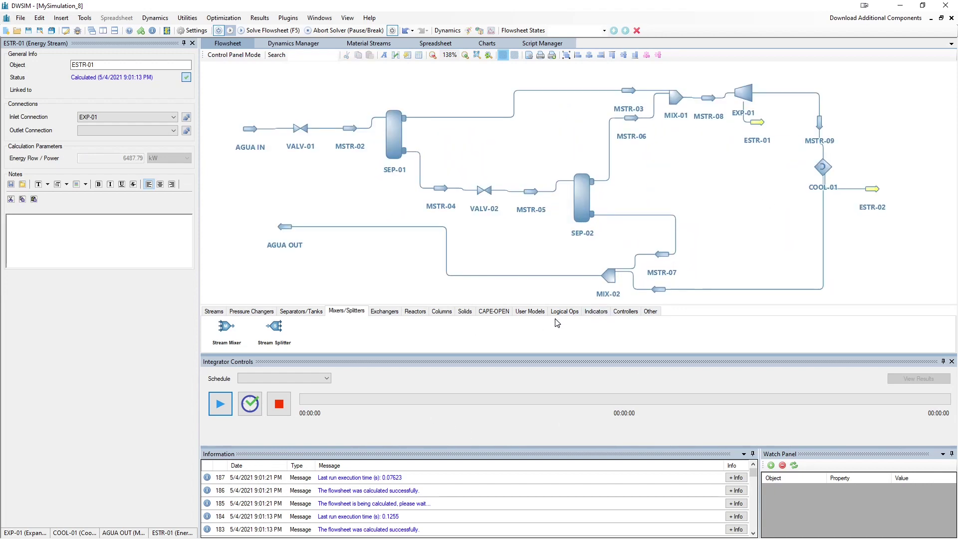
Step: Add a digital gauge to the flowsheet above turbine EXP-01
click(534, 312)
click(588, 313)
drag(591, 276, 541, 326)
drag(274, 327, 699, 94)
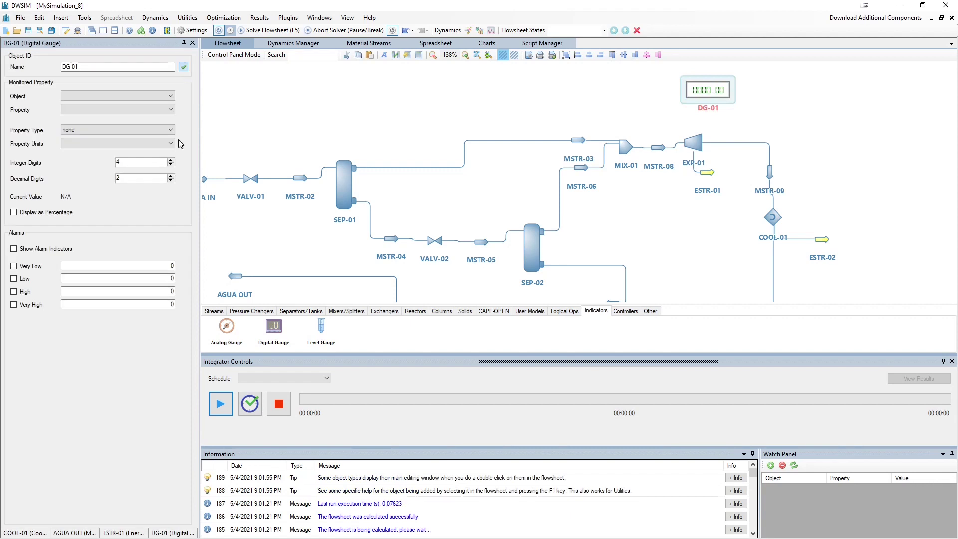
Step: Link the digital gauge to the Power Generated property of EXP-01 and position it directly above the turbine
click(119, 96)
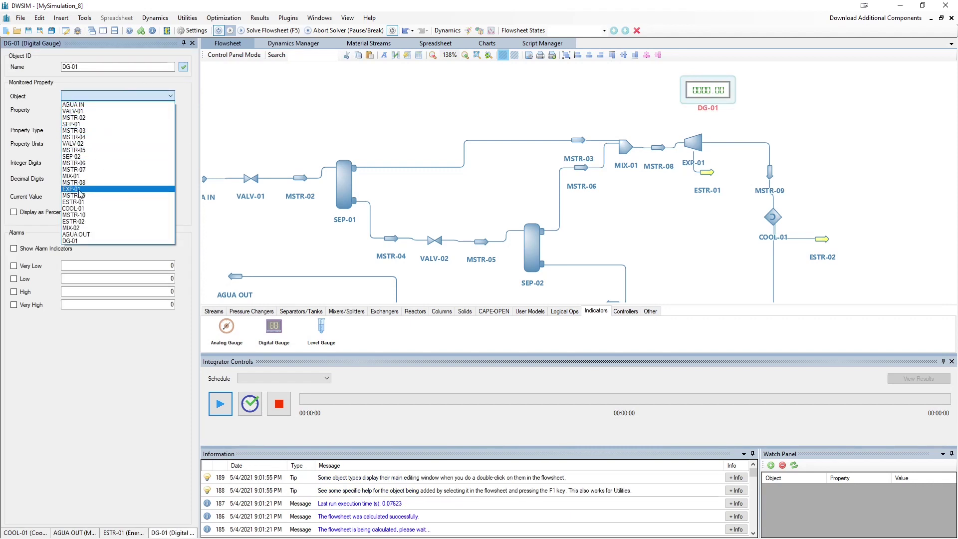
click(79, 189)
click(119, 109)
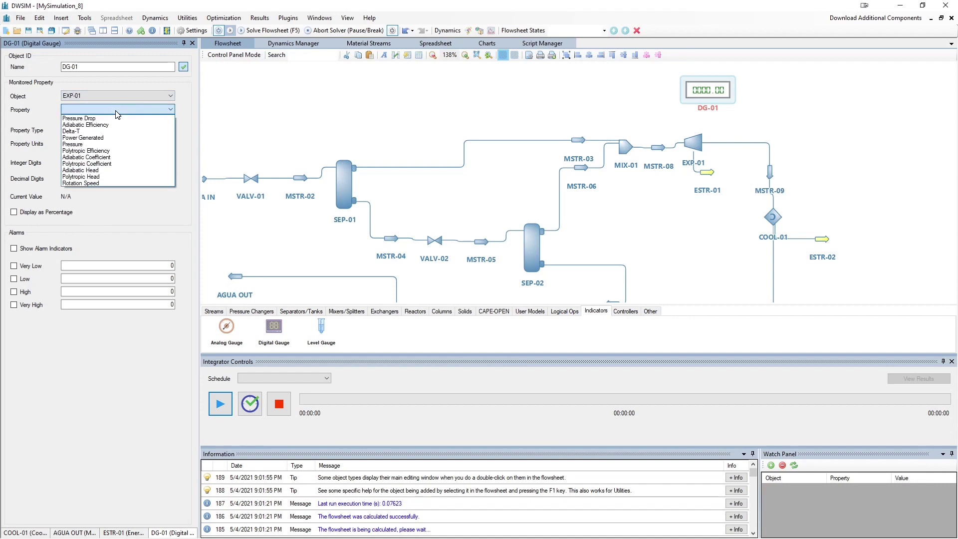
click(104, 137)
click(664, 114)
drag(705, 92, 691, 103)
drag(624, 87, 710, 76)
mouse_move(539, 113)
mouse_down()
mouse_move(553, 132)
mouse_move(522, 159)
mouse_move(547, 98)
mouse_up()
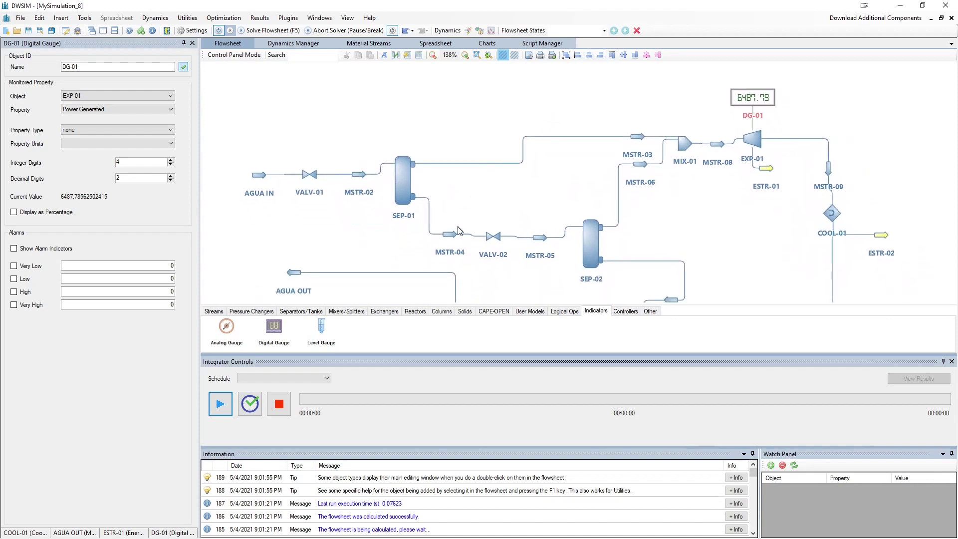
Step: Rename vapor stream MSTR-03 as FLASH 1
mouse_move(637, 138)
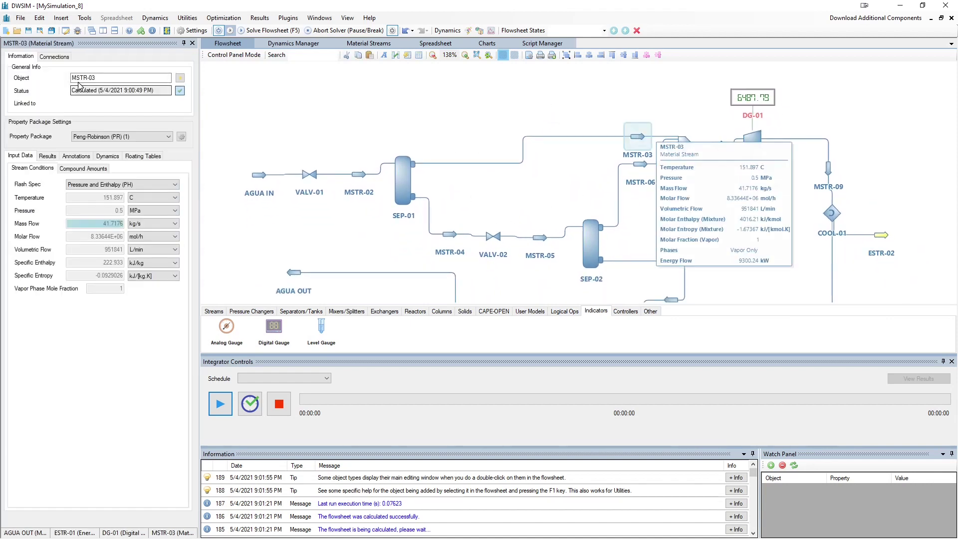
drag(72, 78, 85, 78)
key(BackSpace)
key(Delete)
key(Delete)
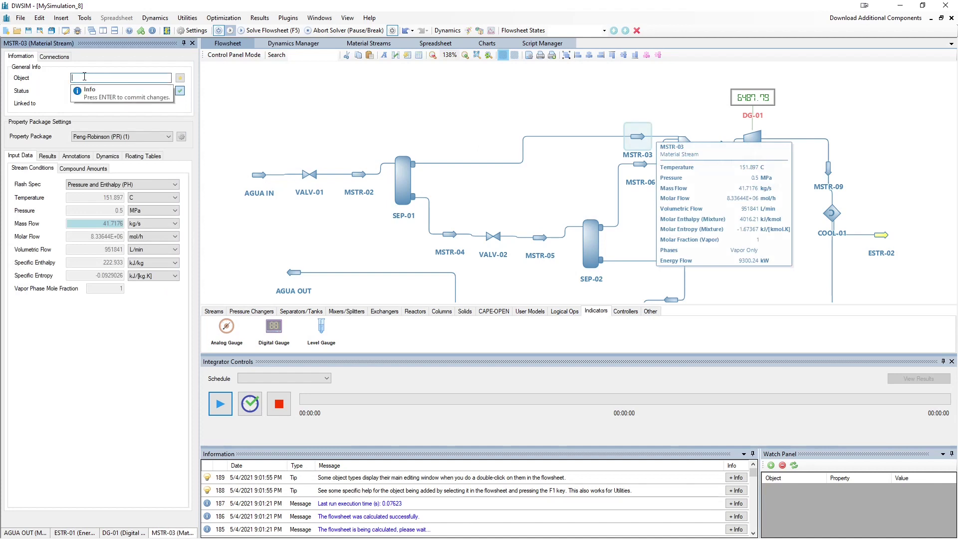
text(FLASH 1)
key(Return)
Step: Rename vapor stream MSTR-06 as FLASH 2
click(640, 173)
click(103, 78)
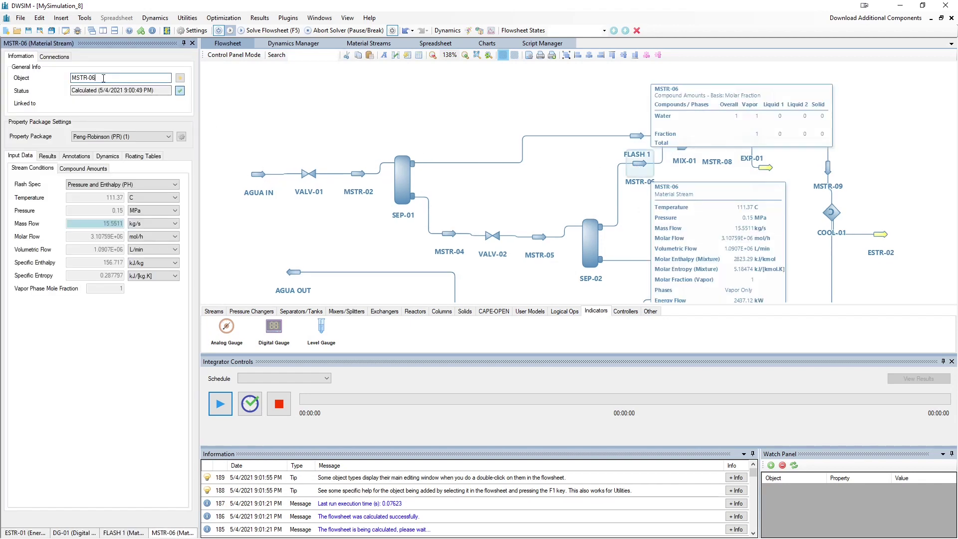
key(BackSpace)
key(BackSpace)
key(BackSpace)
key(BackSpace)
key(BackSpace)
key(BackSpace)
key(BackSpace)
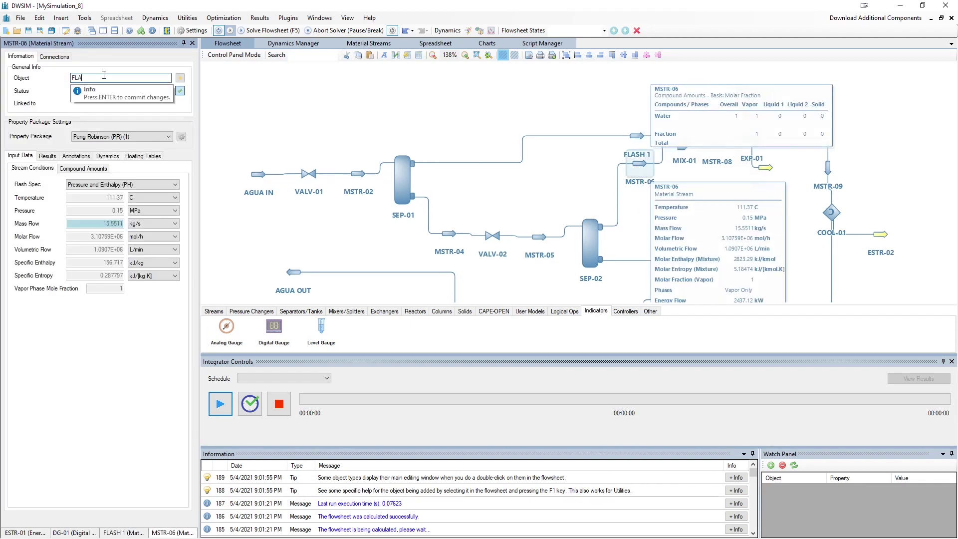
key(Return)
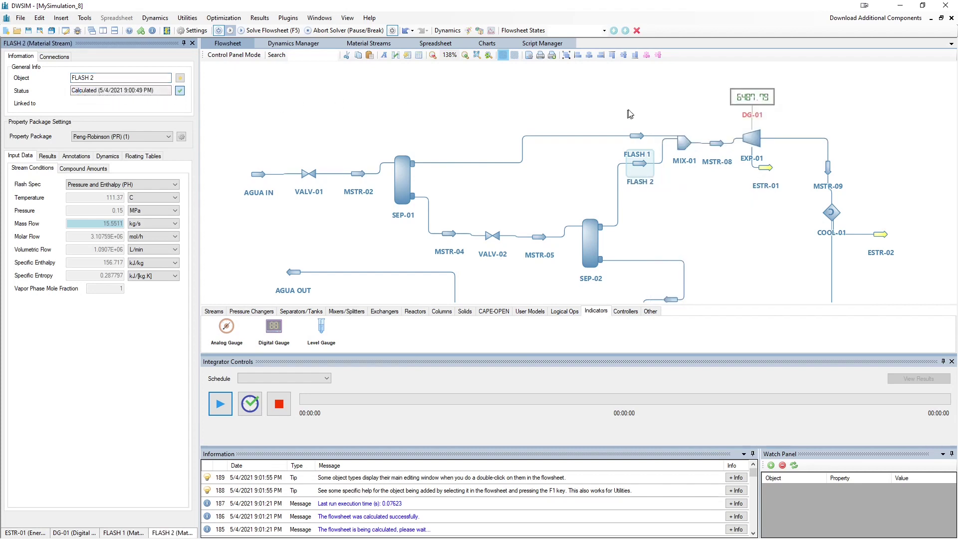
Step: Add a property table above the FLASH 1 stream and include FLASH 1's temperature, pressure and mass flow
click(419, 54)
drag(232, 123, 538, 118)
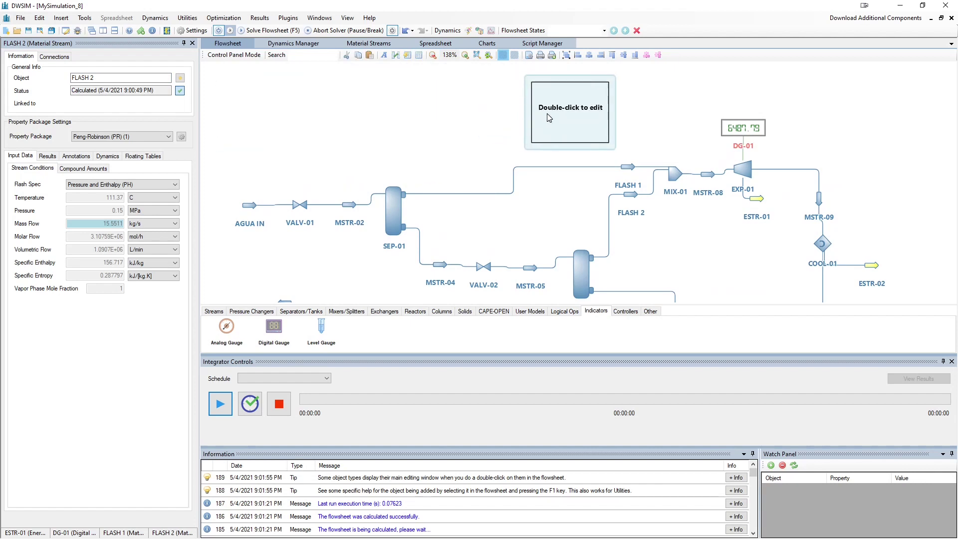
double_click(547, 113)
click(402, 256)
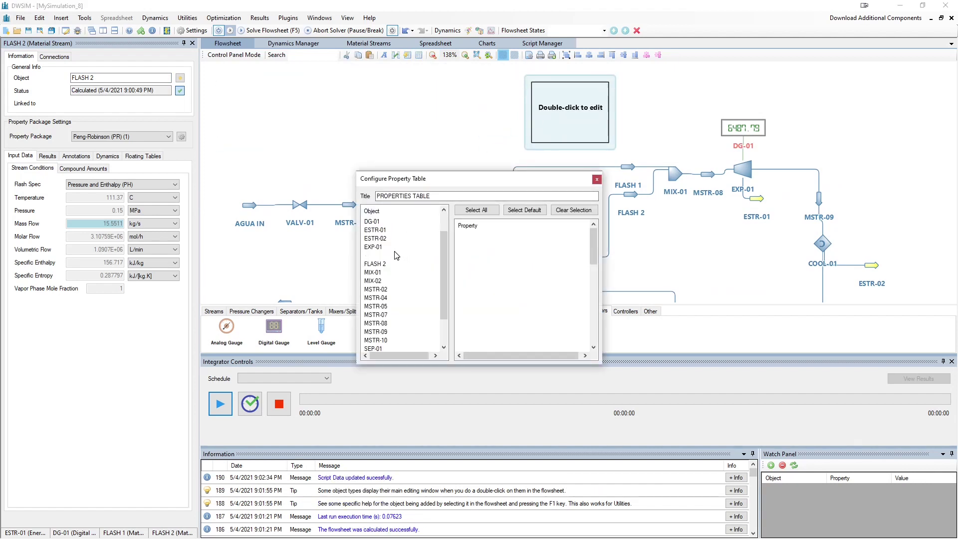
click(460, 236)
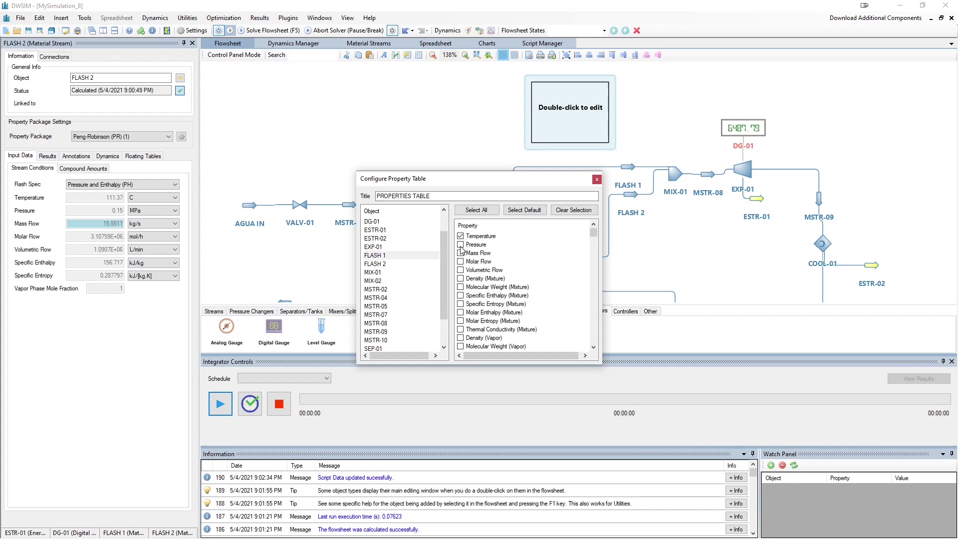
Step: Add FLASH 2's temperature, pressure and mass flow to the property table and close its configuration
click(382, 264)
click(460, 237)
click(461, 245)
click(461, 253)
click(597, 179)
drag(642, 106, 613, 90)
drag(688, 92, 637, 108)
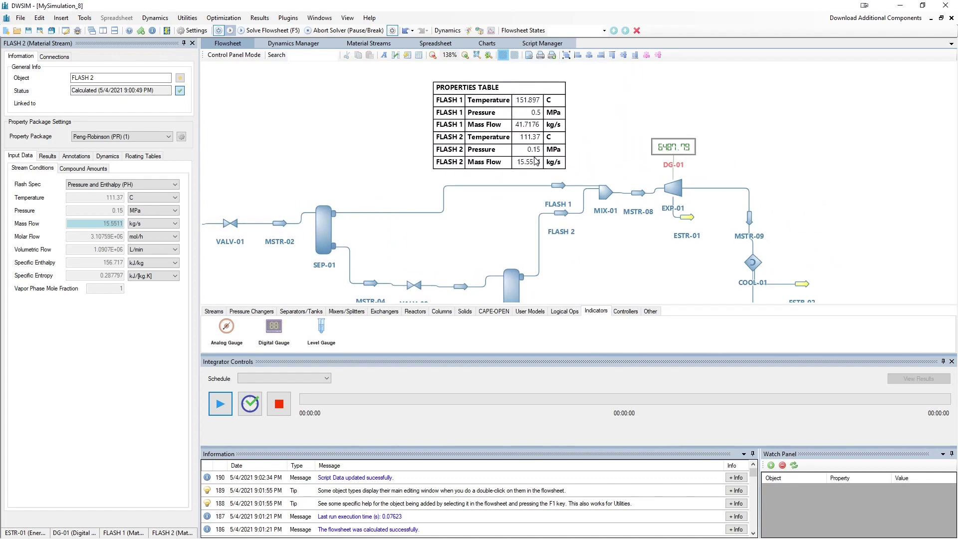
mouse_move(526, 225)
mouse_down()
mouse_move(527, 209)
mouse_move(532, 229)
mouse_up()
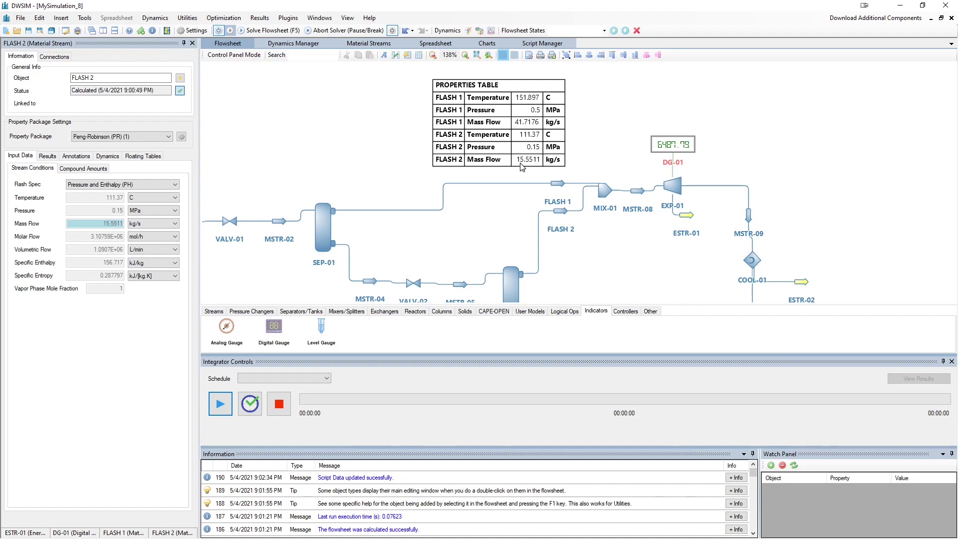
Step: Examine the finished properties table, the turbine power gauge and the stream conditions of MSTR-07, the liquid leaving SEP-02
click(519, 130)
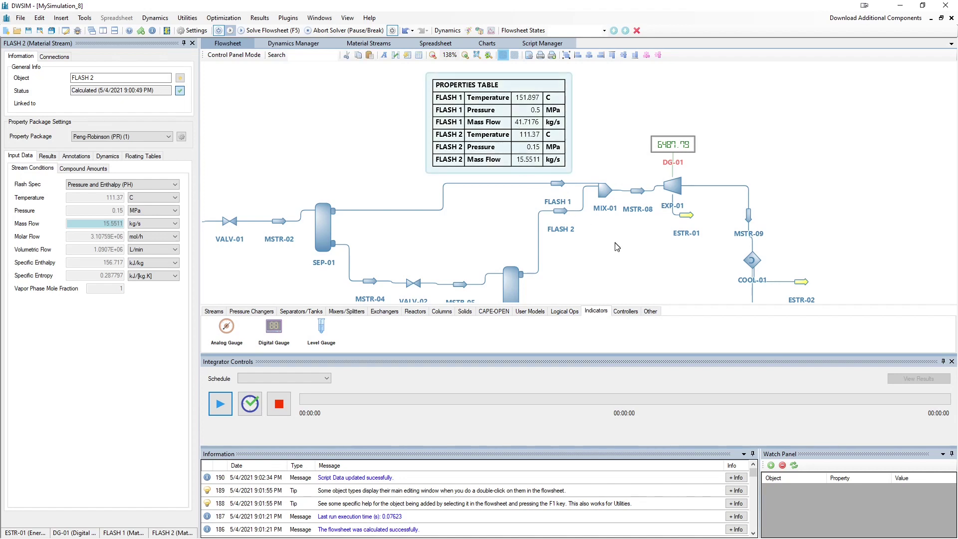
scroll(618, 247, down, 2)
scroll(627, 229, up, 3)
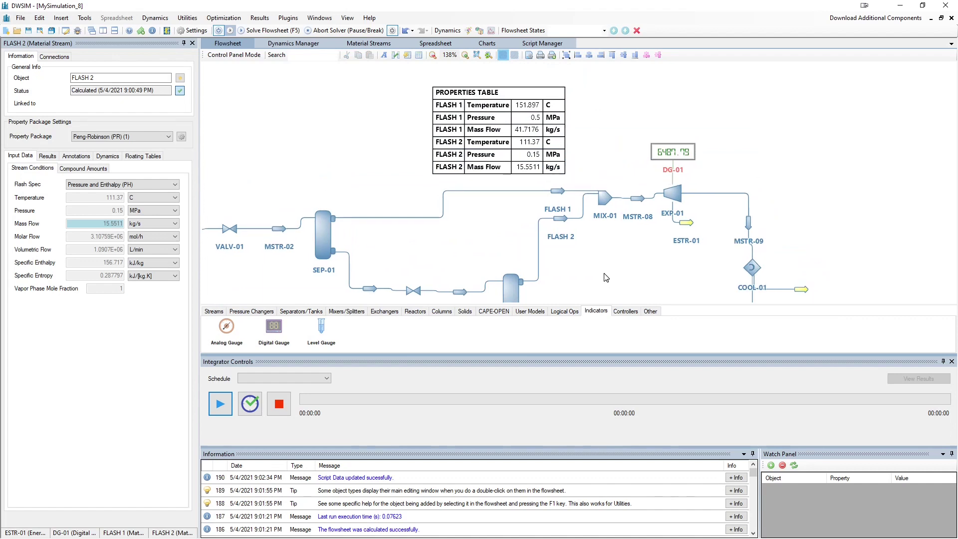
scroll(610, 272, down, 5)
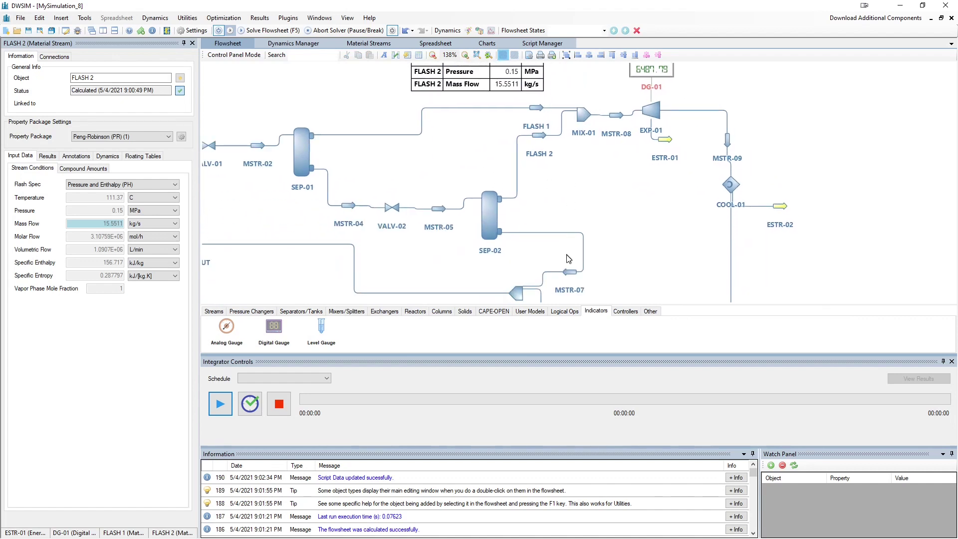
click(569, 270)
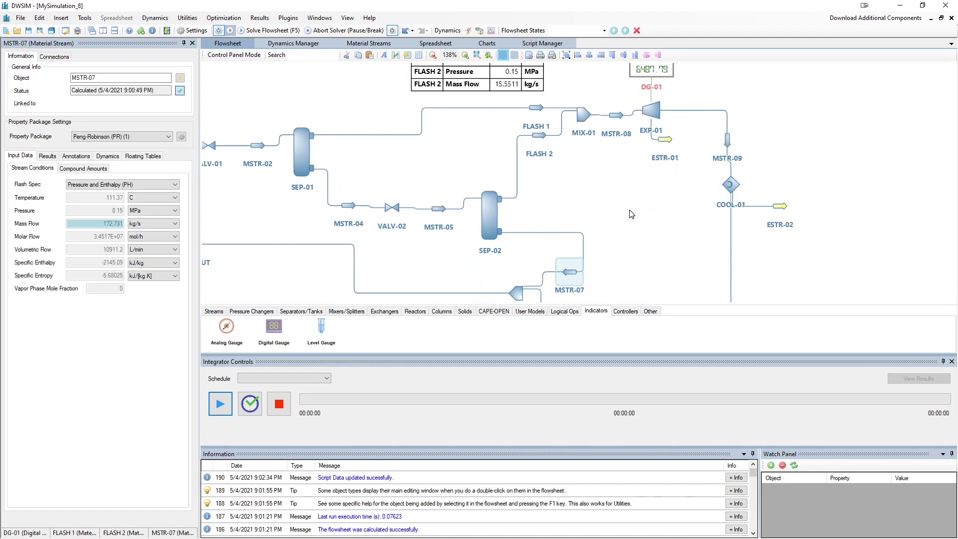
scroll(631, 214, up, 4)
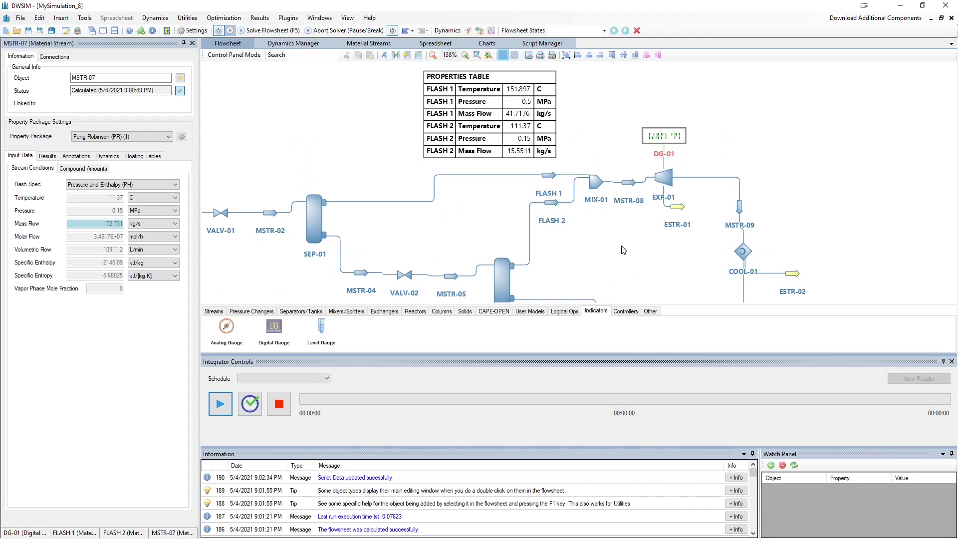
scroll(624, 249, down, 1)
scroll(623, 249, left, 1)
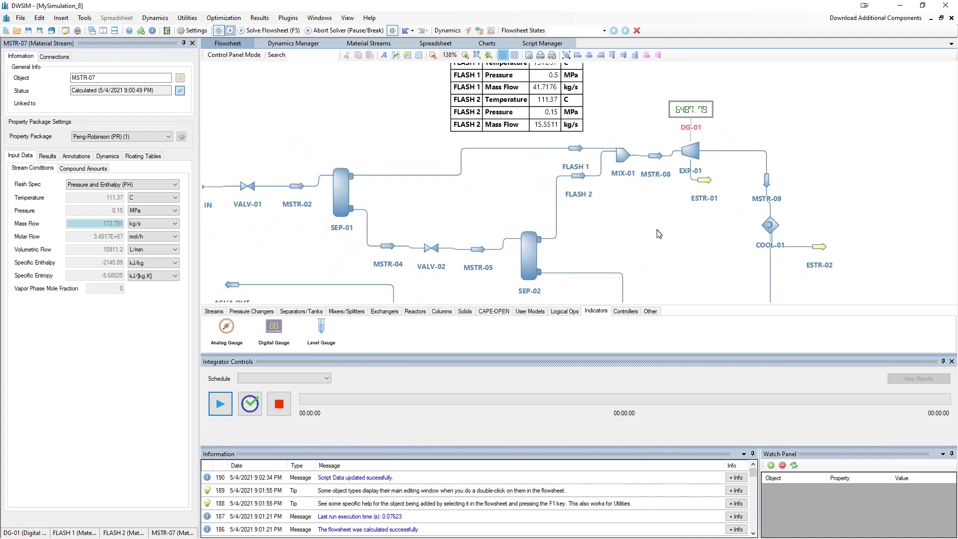
scroll(658, 260, up, 1)
scroll(662, 252, up, 1)
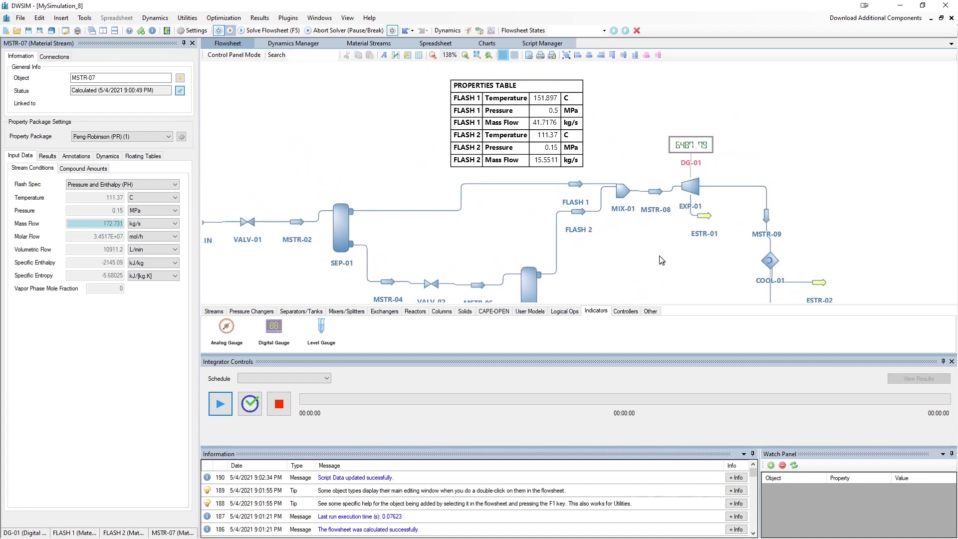
scroll(649, 249, up, 1)
scroll(649, 249, right, 1)
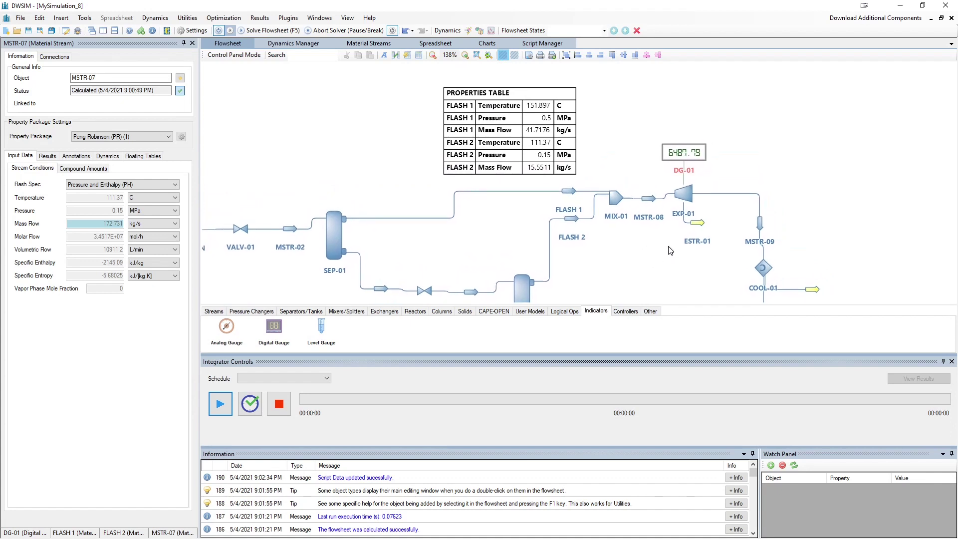
Step: Reposition the properties table slightly closer to the gauge, leaving its configuration as it is
double_click(505, 145)
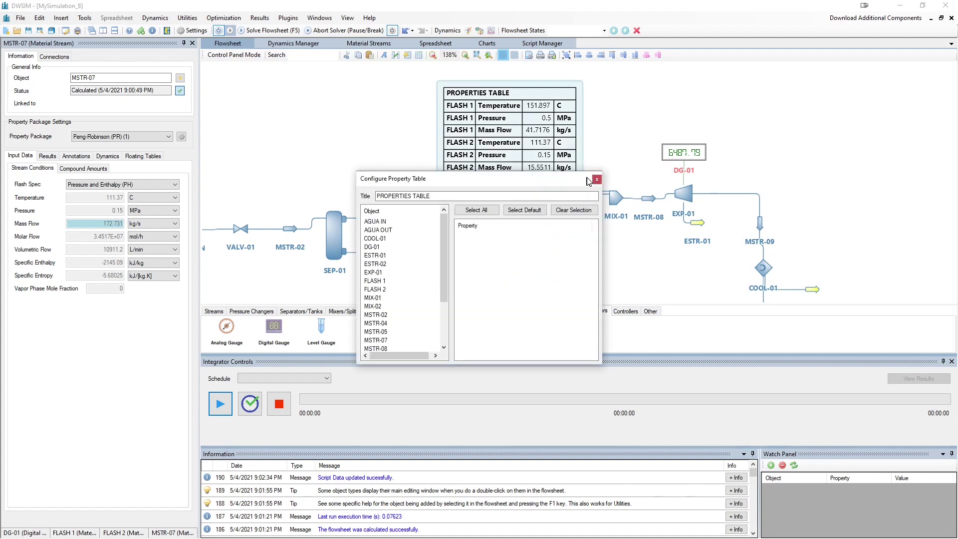
click(596, 180)
drag(541, 151, 562, 144)
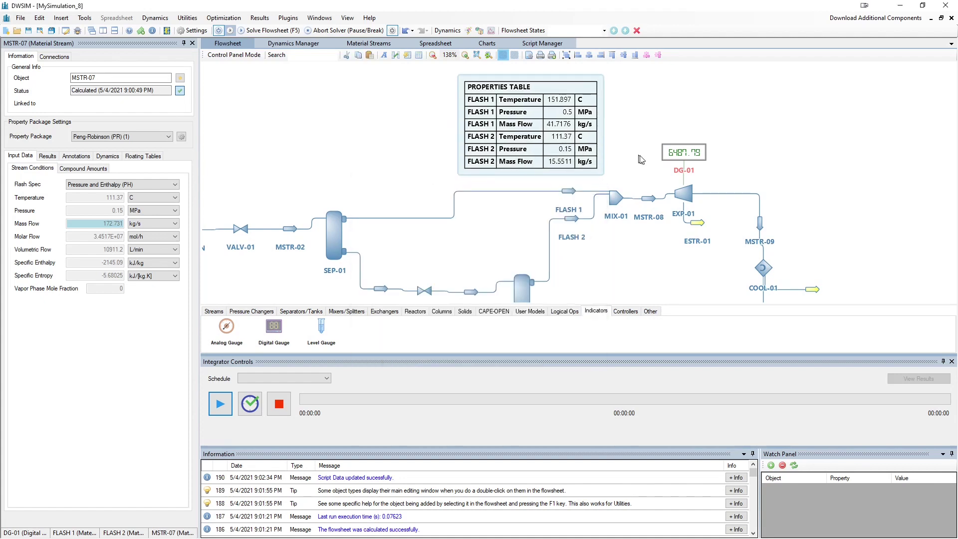
Step: Review the digital gauge's monitored property and the calculation parameters of turbine EXP-01
click(699, 161)
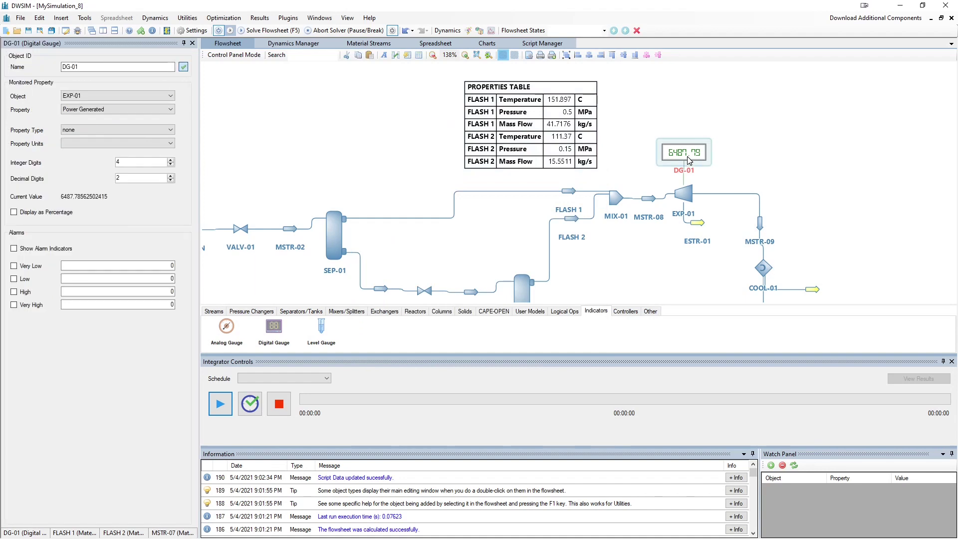
scroll(669, 283, down, 3)
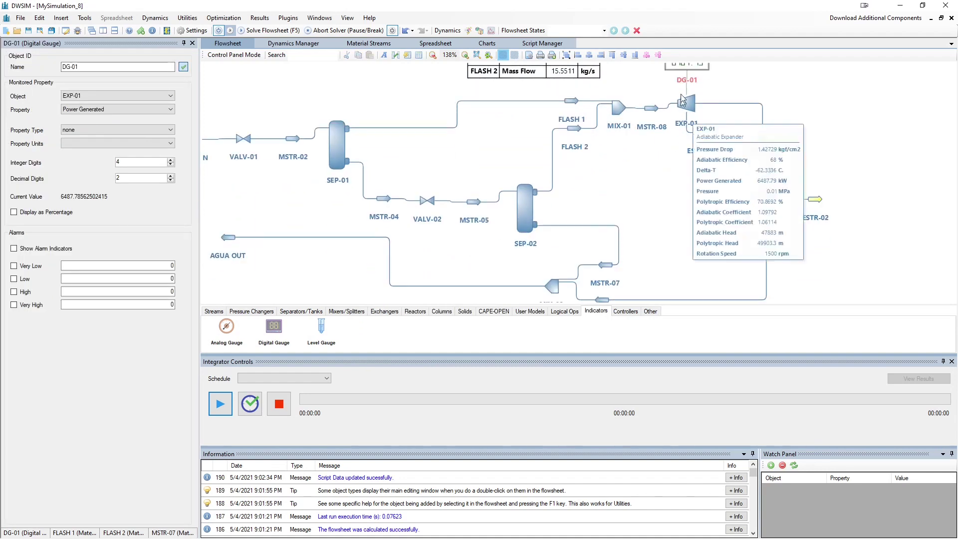
click(684, 104)
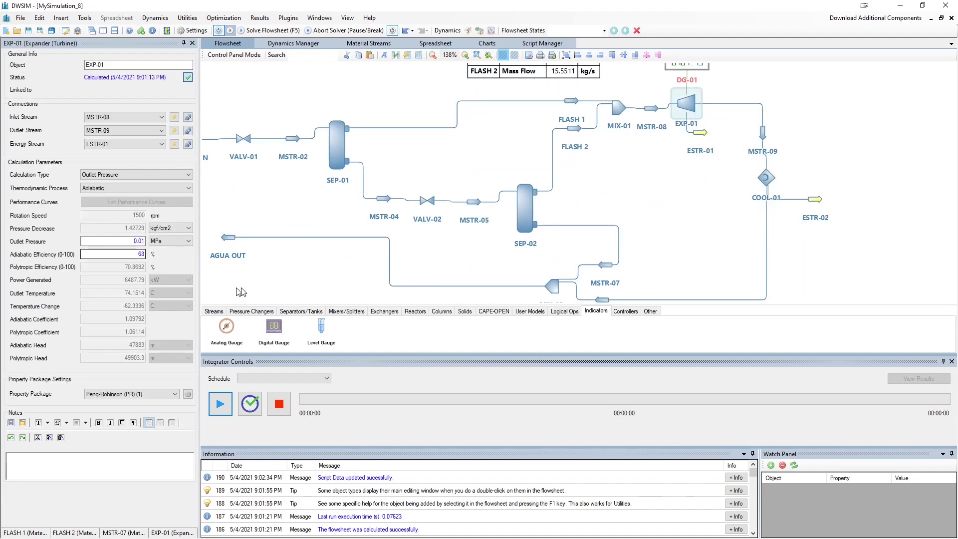
scroll(709, 222, up, 1)
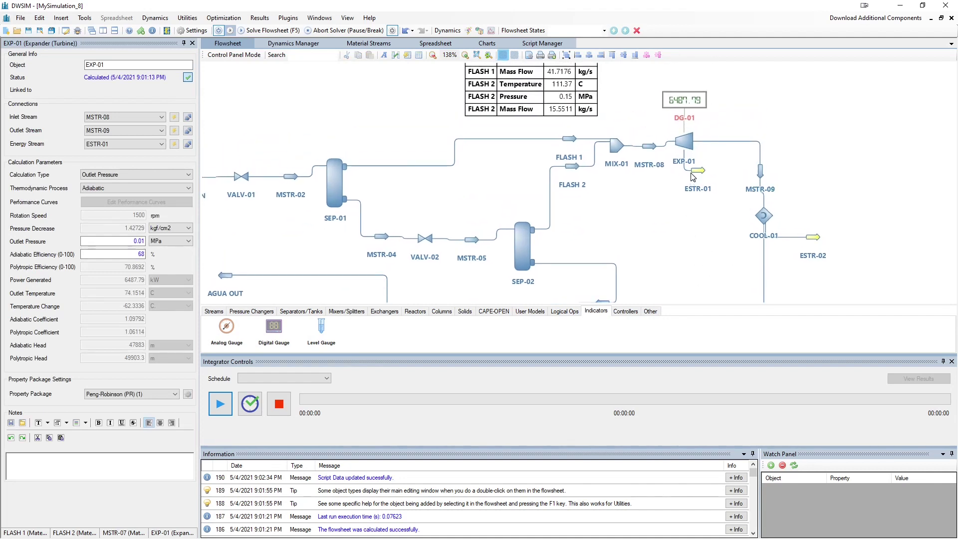
scroll(695, 205, up, 1)
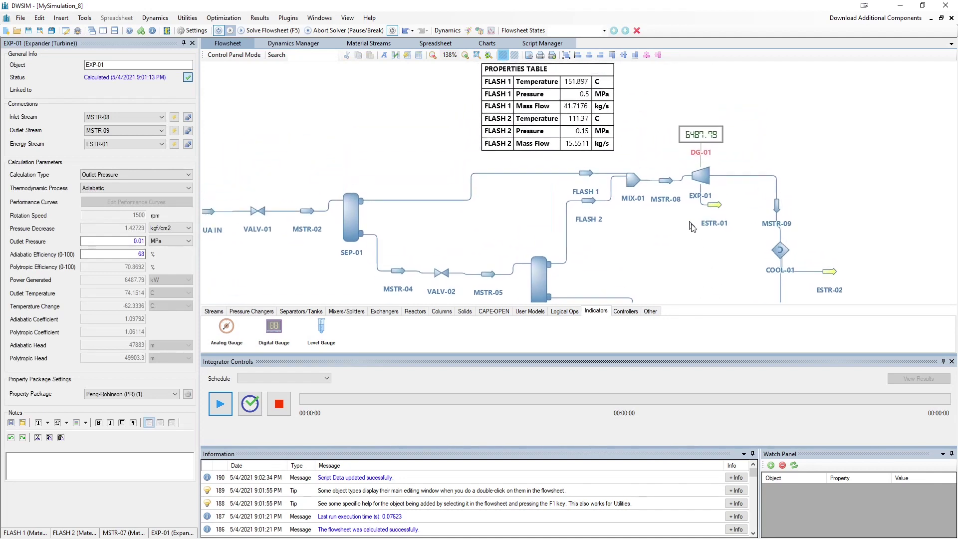
scroll(704, 227, down, 3)
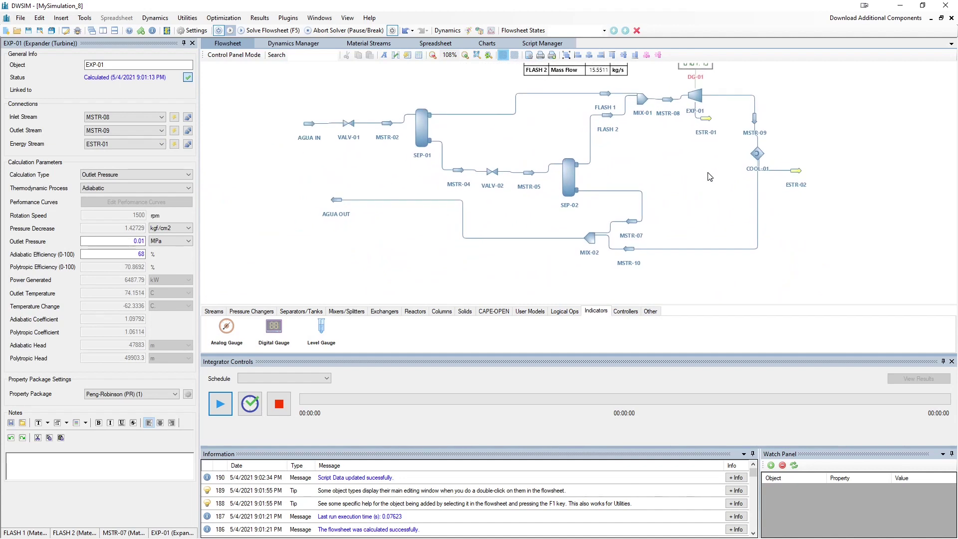
scroll(688, 189, up, 2)
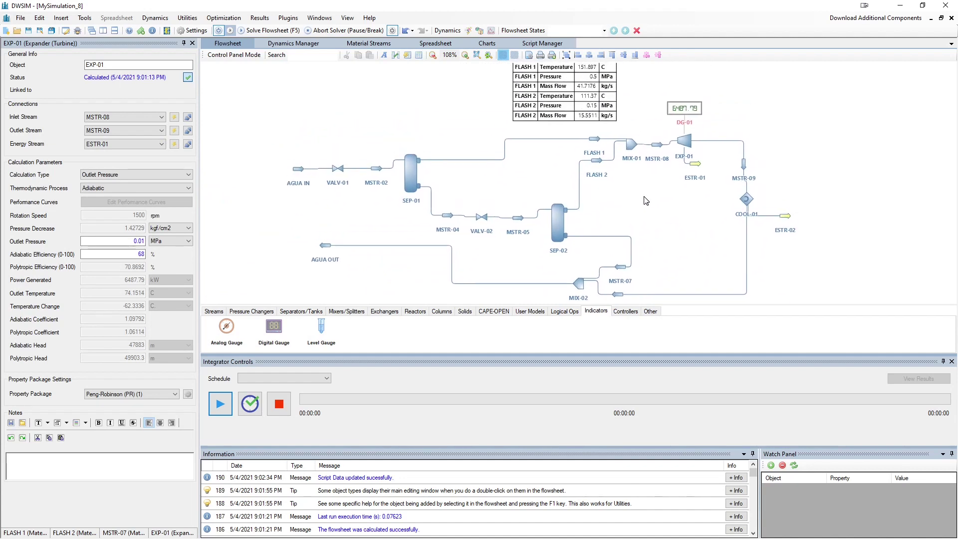
Step: Check the power of energy stream ESTR-01 and consult the Ejercicio 5 questions in PowerPoint before returning to DWSIM
click(690, 176)
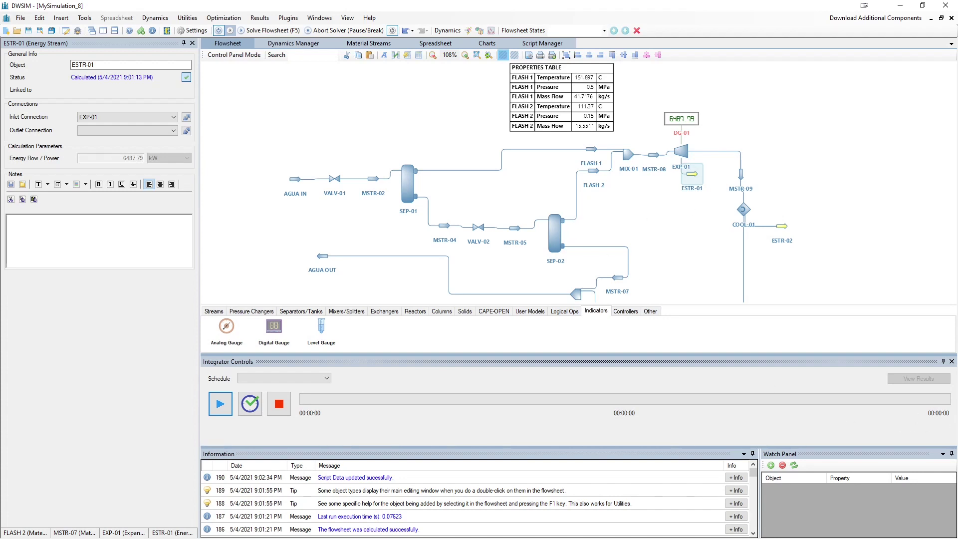
key(alt+Tab)
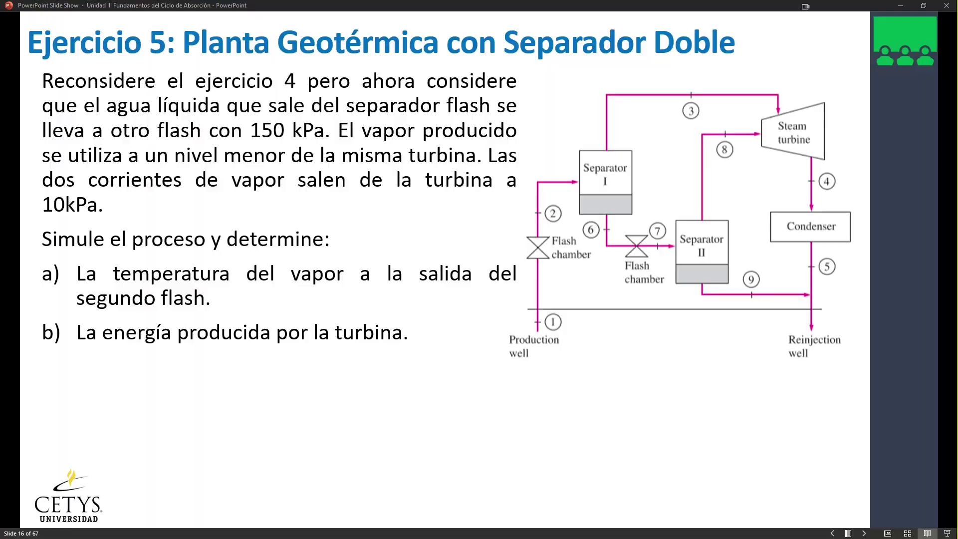
key(alt+Tab)
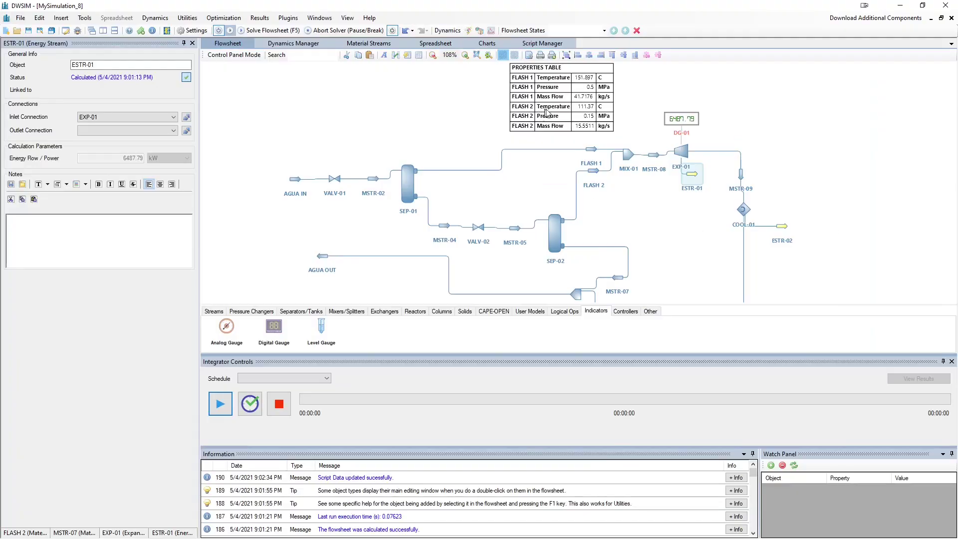
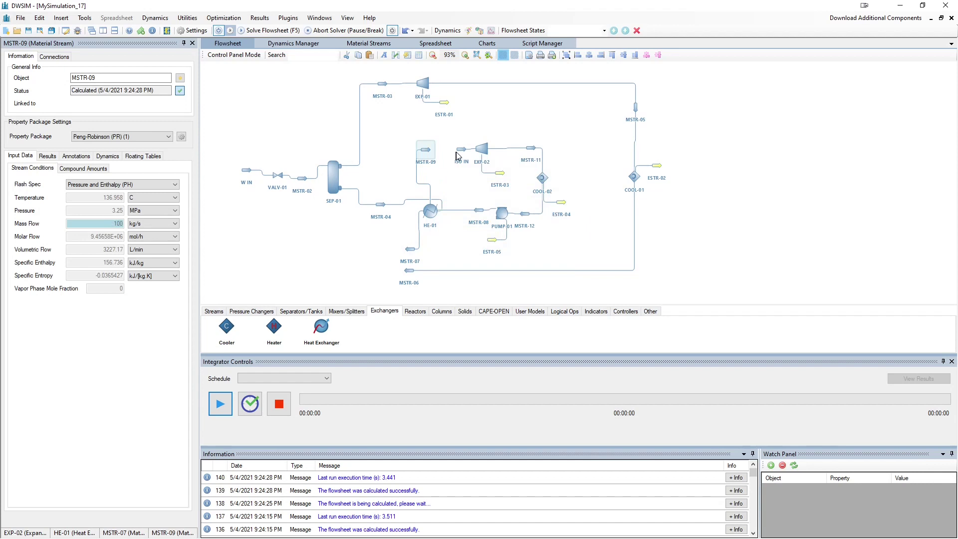
Step: Compare the conditions of streams ISO IN and MSTR-09 and check the energy flows of ESTR-03 and ESTR-01
click(459, 151)
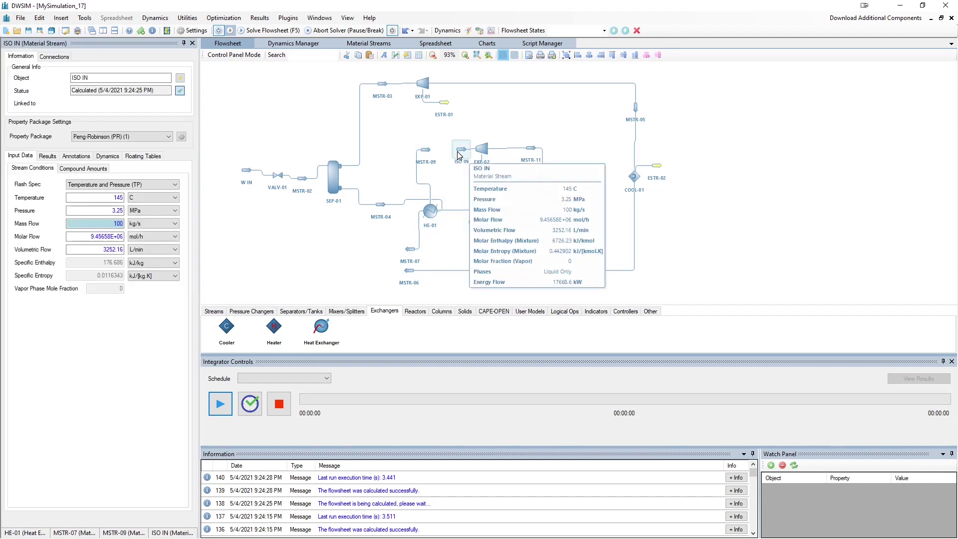
mouse_move(433, 153)
mouse_down()
mouse_move(421, 153)
mouse_move(455, 172)
mouse_move(424, 155)
mouse_up()
click(418, 151)
click(466, 157)
click(421, 152)
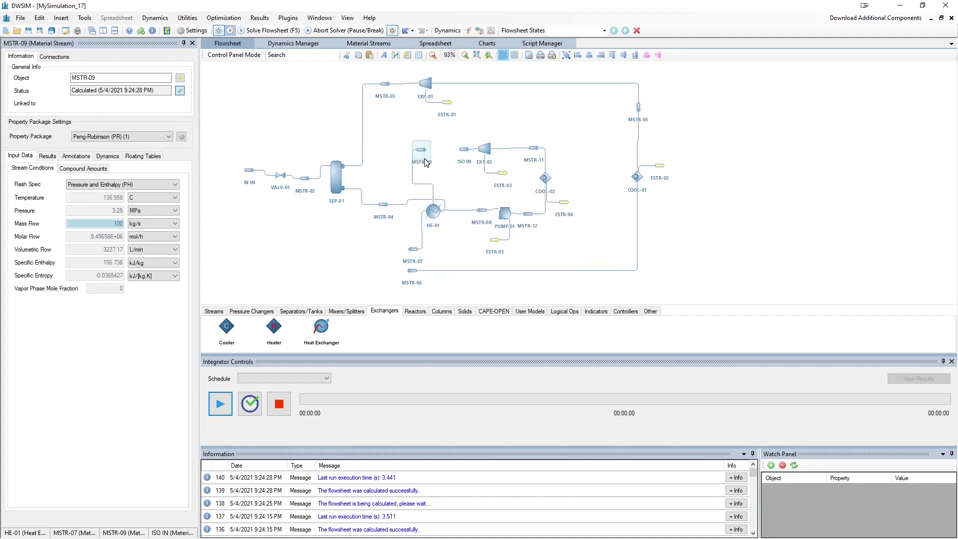
click(503, 173)
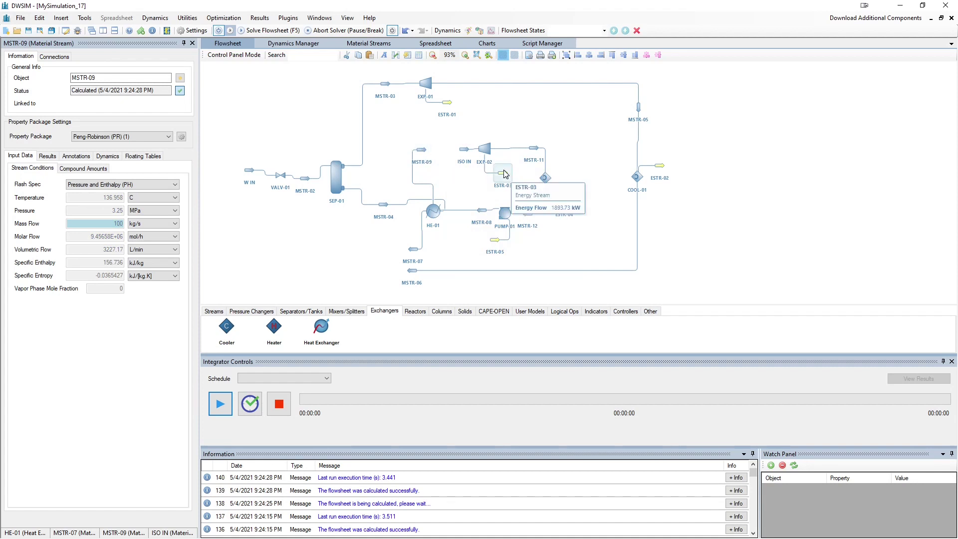
click(445, 105)
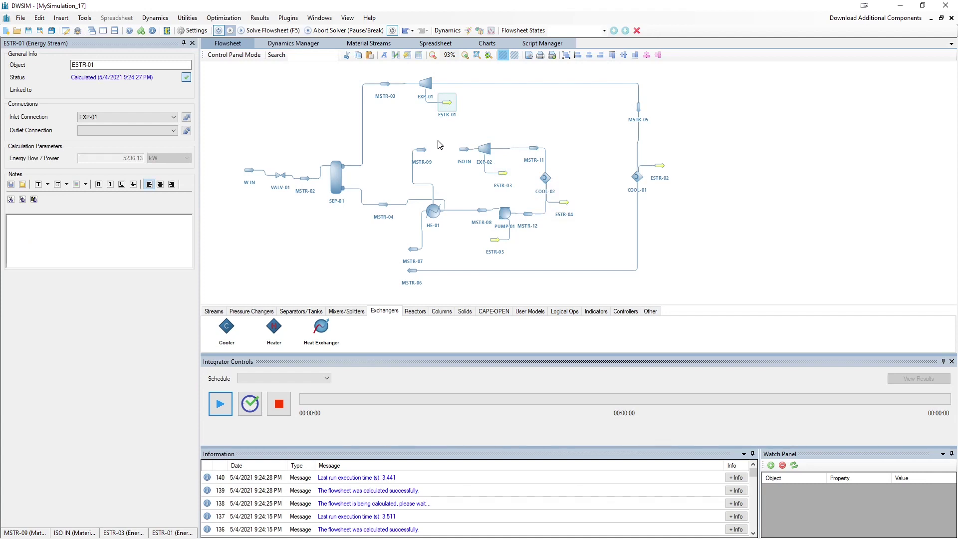
click(459, 155)
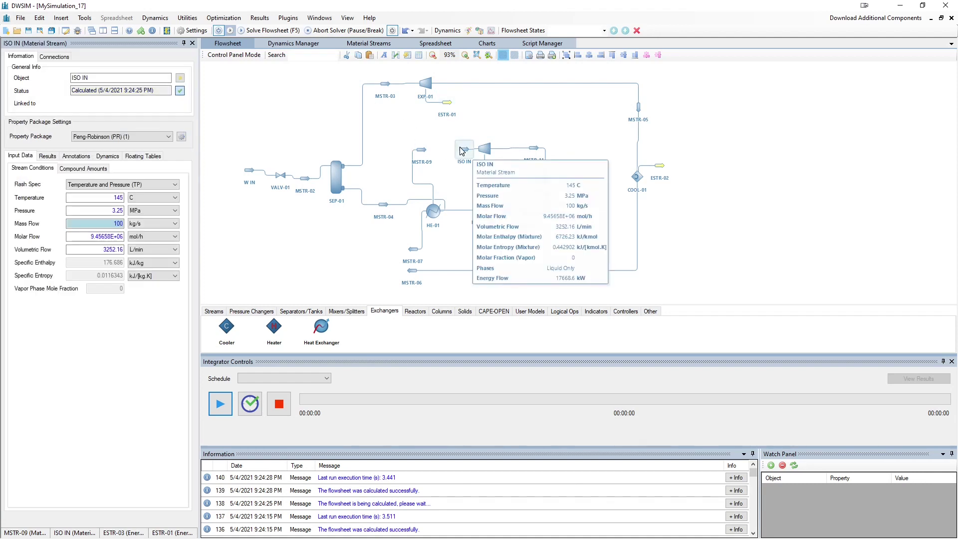
Step: Create a new sensitivity analysis case and look through the objects available for Independent Variable 1
click(223, 19)
click(234, 29)
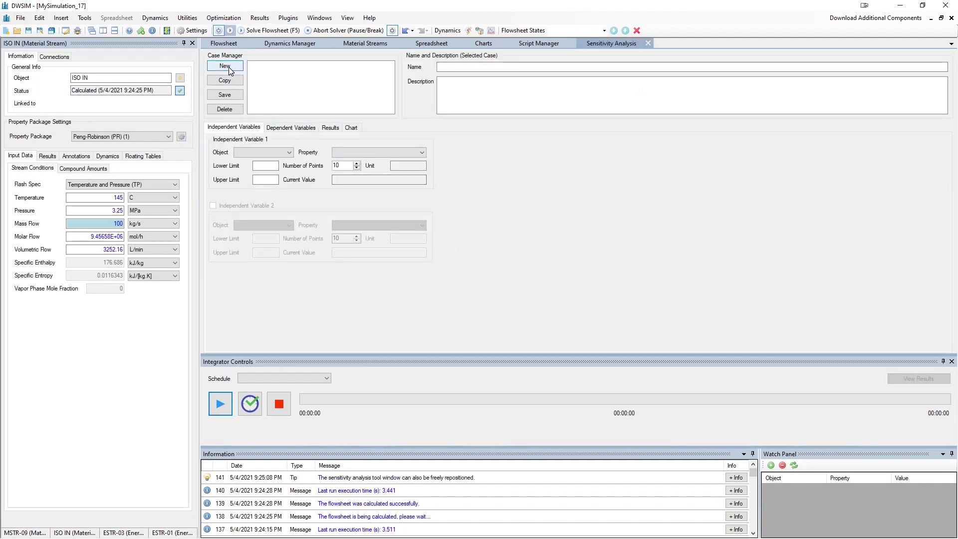
click(229, 70)
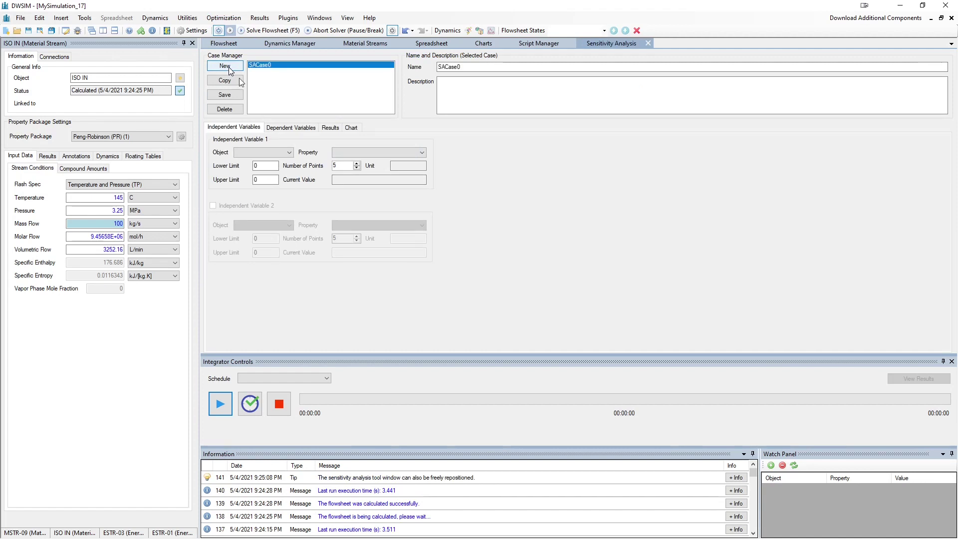
click(279, 154)
click(279, 153)
click(279, 153)
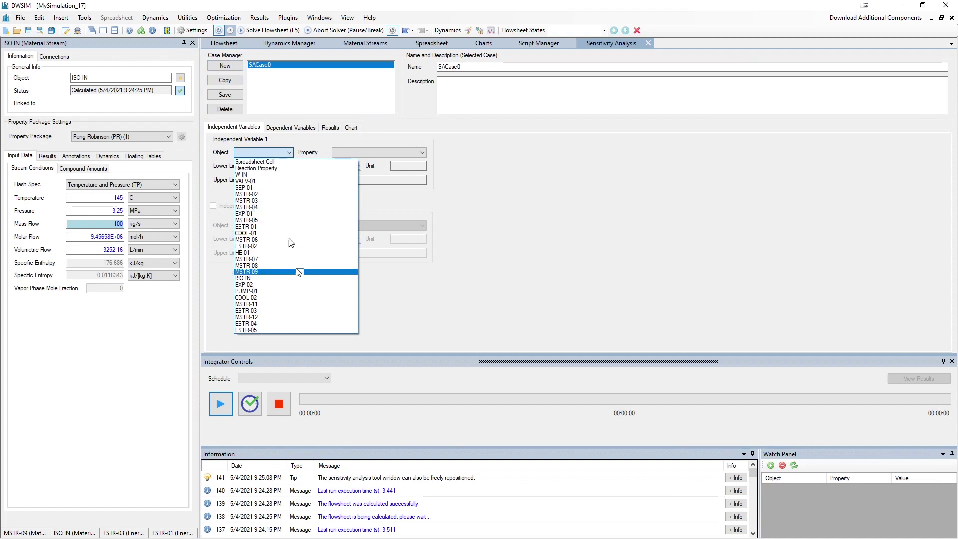
click(508, 182)
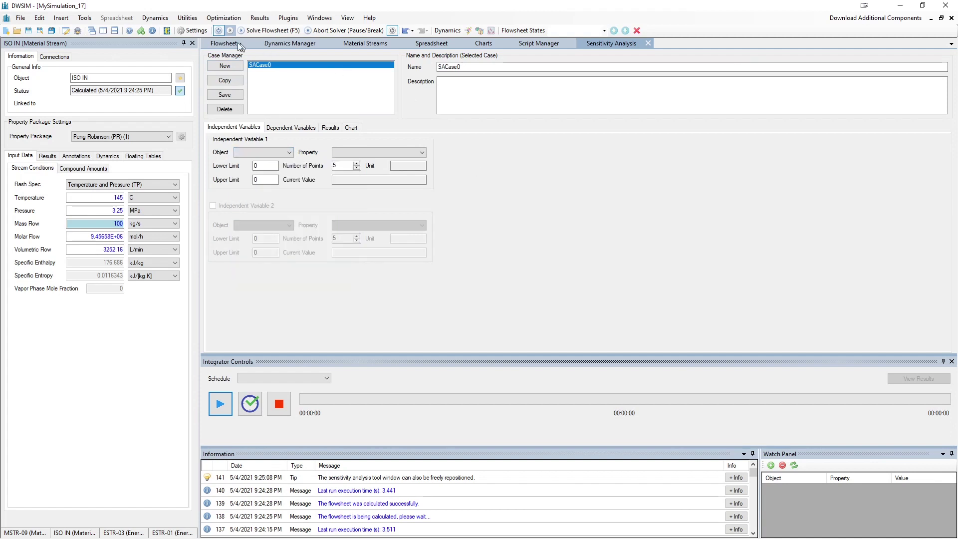
Step: Set Independent Variable 1 of the sensitivity case to the mass flow of stream ISO IN
click(224, 43)
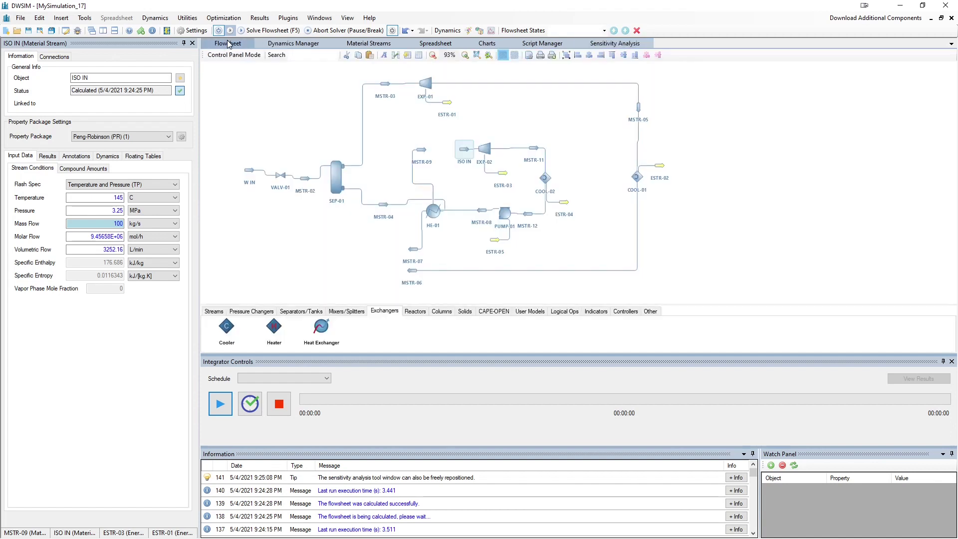
click(600, 44)
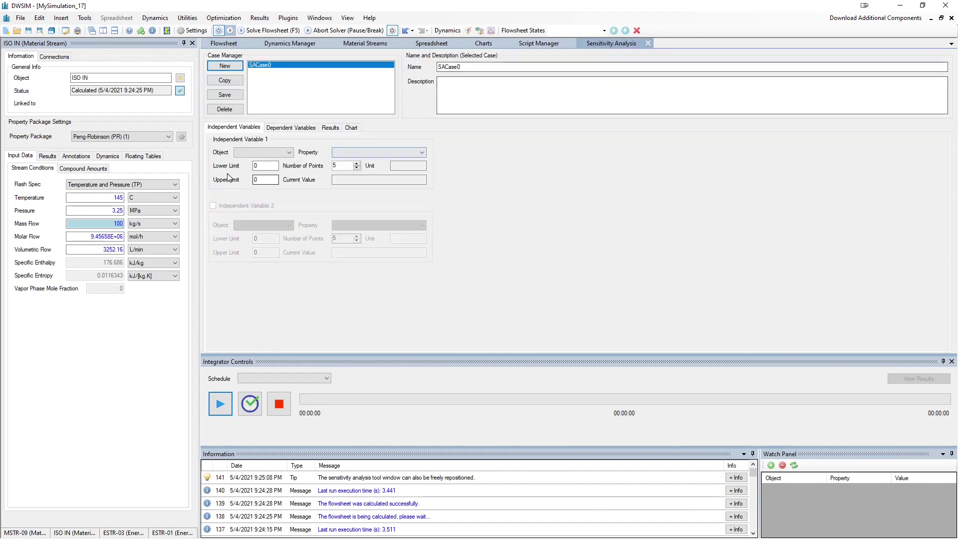
click(279, 153)
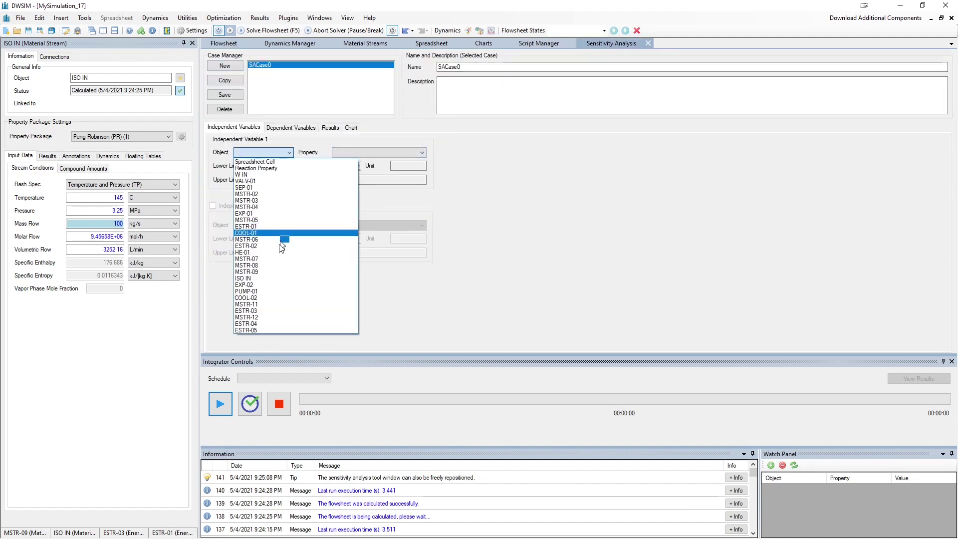
click(279, 273)
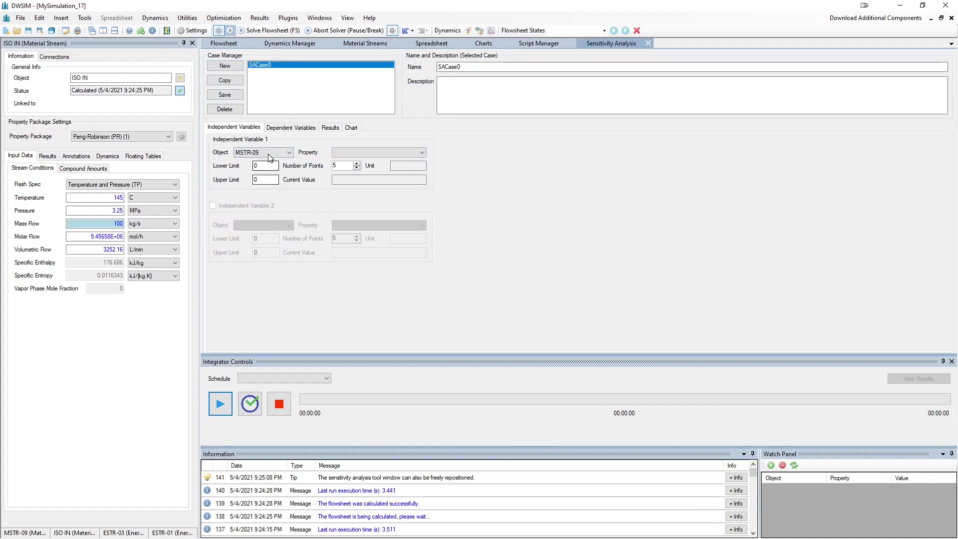
click(272, 152)
click(272, 281)
click(359, 153)
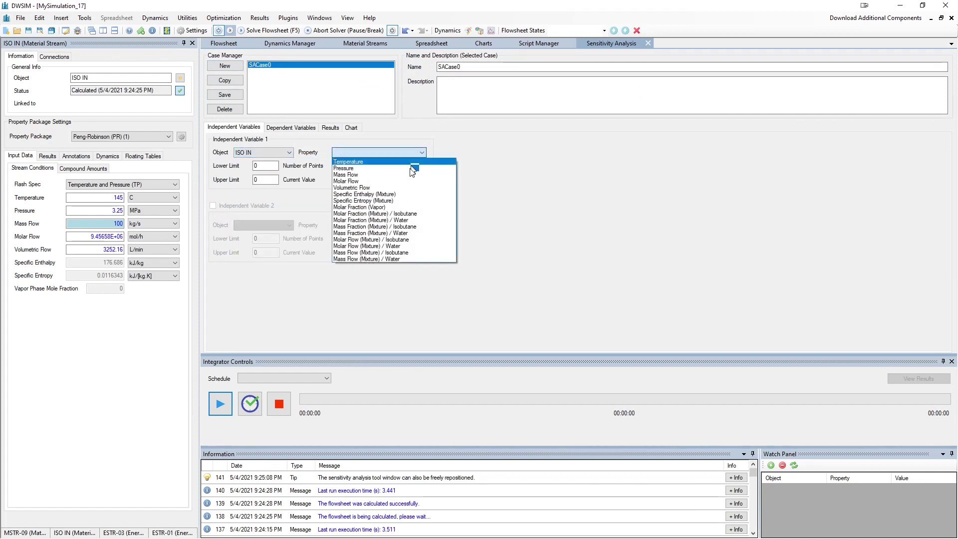
click(344, 174)
Step: Set the ISO IN mass flow range from 100 to 200 kg/s with 10 points
double_click(265, 163)
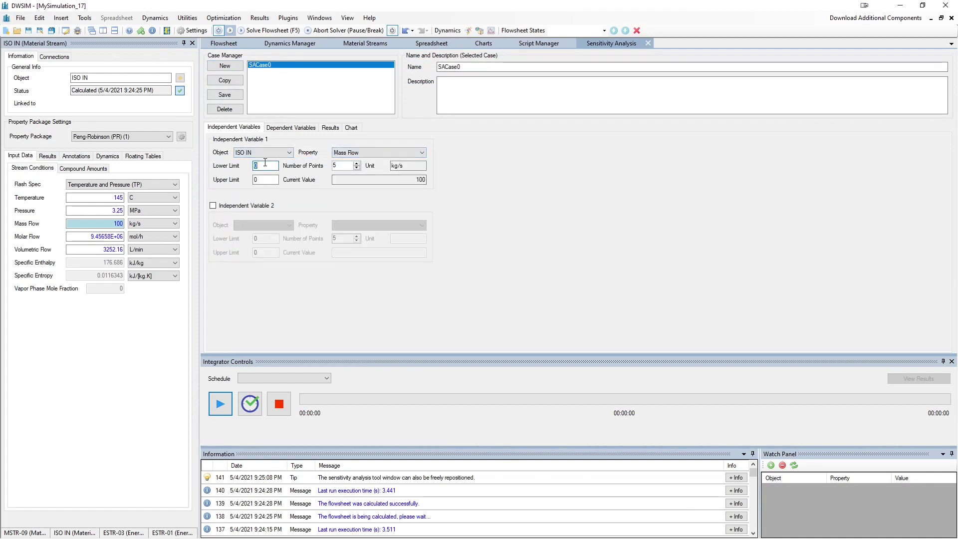
click(262, 180)
text(200)
click(346, 165)
text(10)
Step: Identify stream MSTR-09 on the flowsheet and add its temperature as a dependent variable of the sensitivity case
click(224, 43)
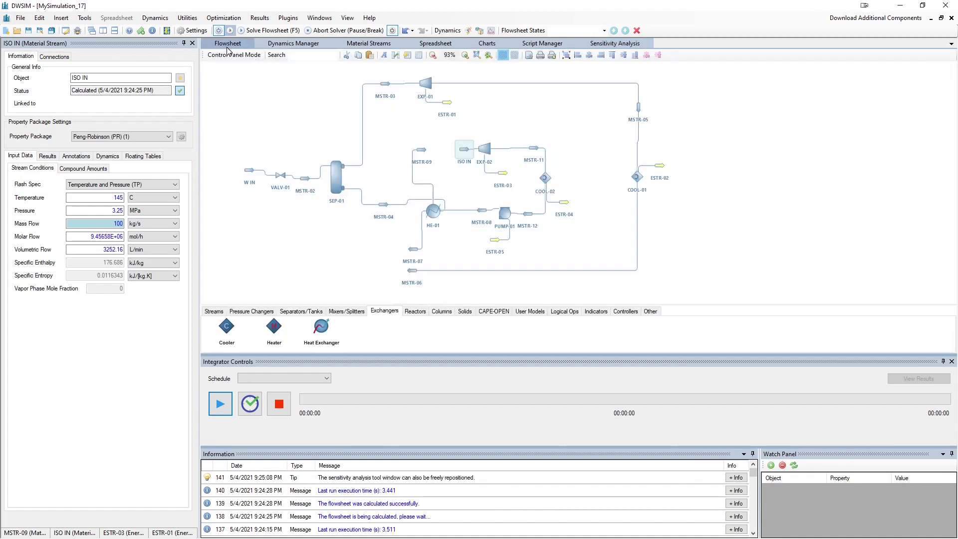
click(421, 150)
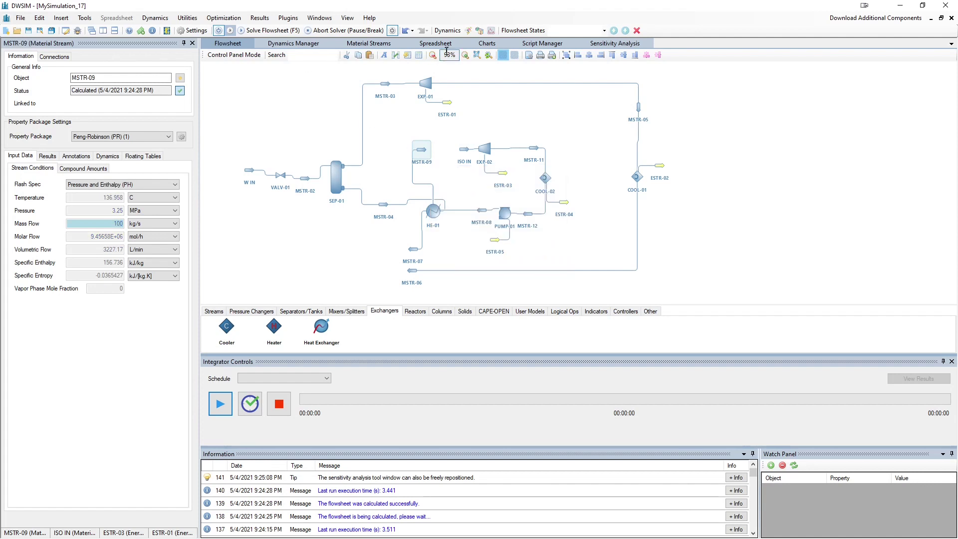
click(596, 44)
click(289, 127)
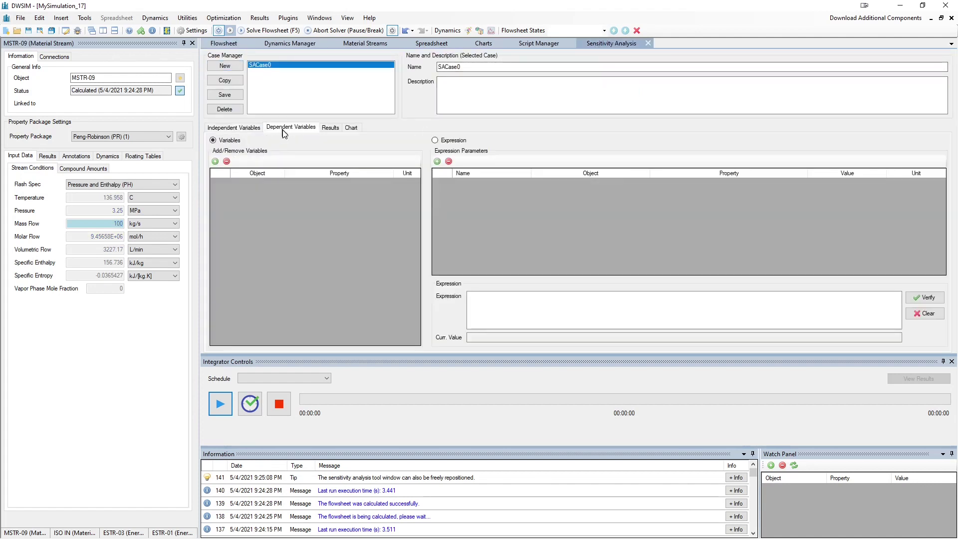
click(215, 161)
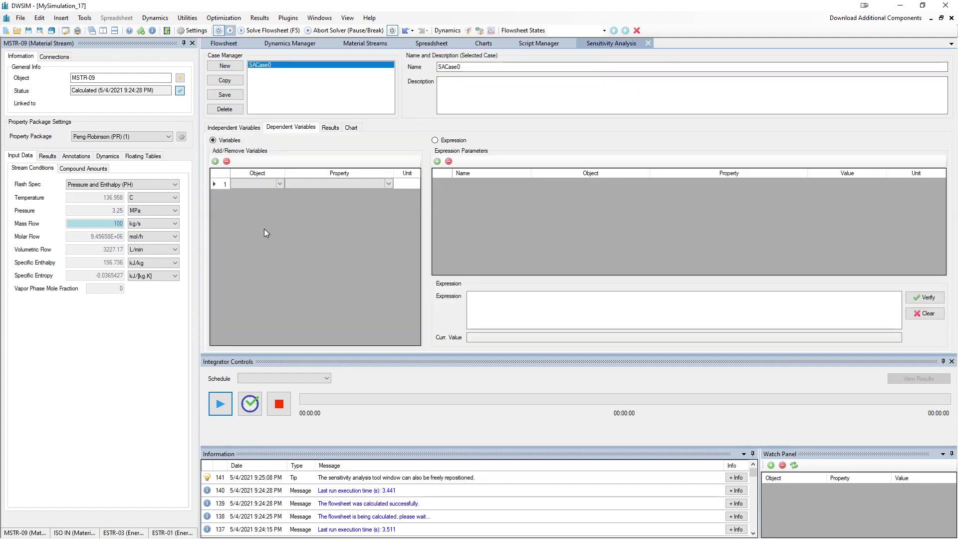
click(280, 183)
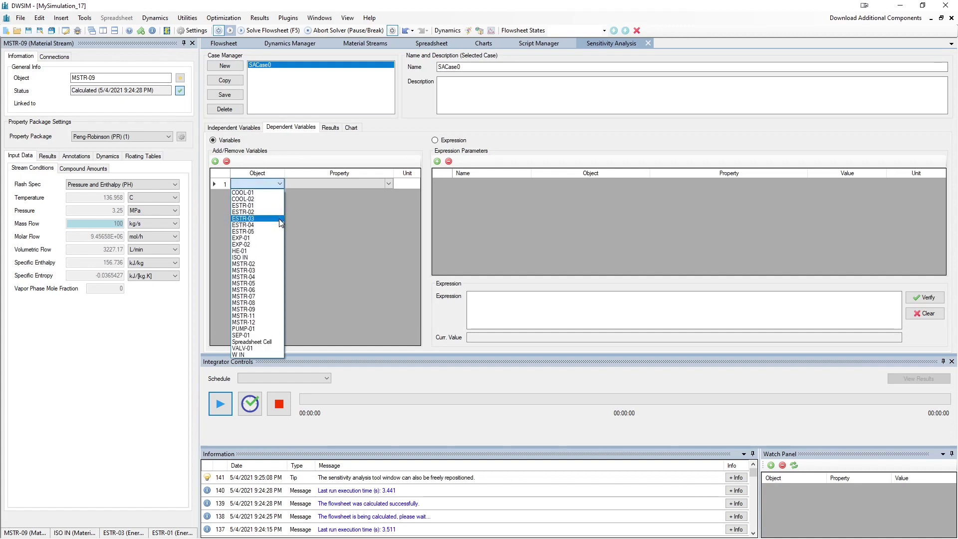
click(244, 309)
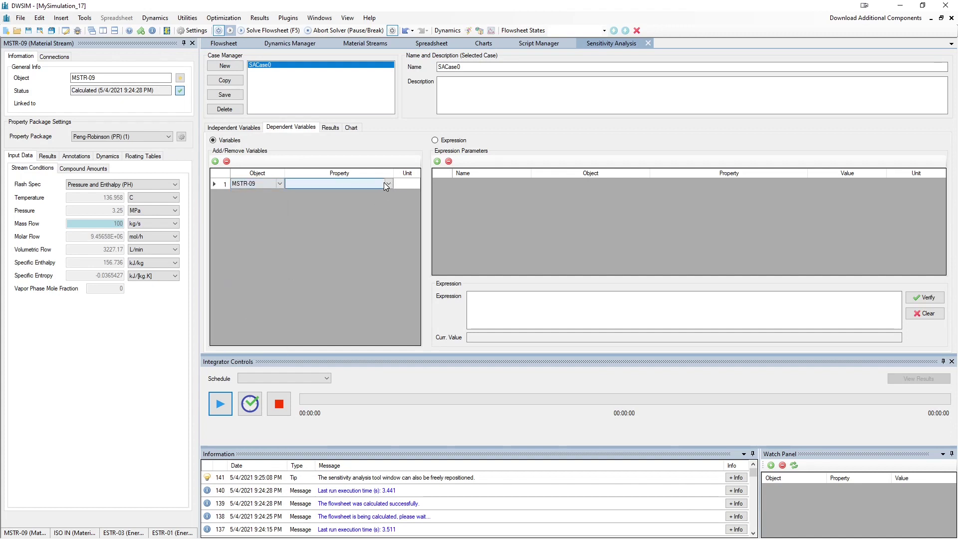
scroll(363, 182, down, 1)
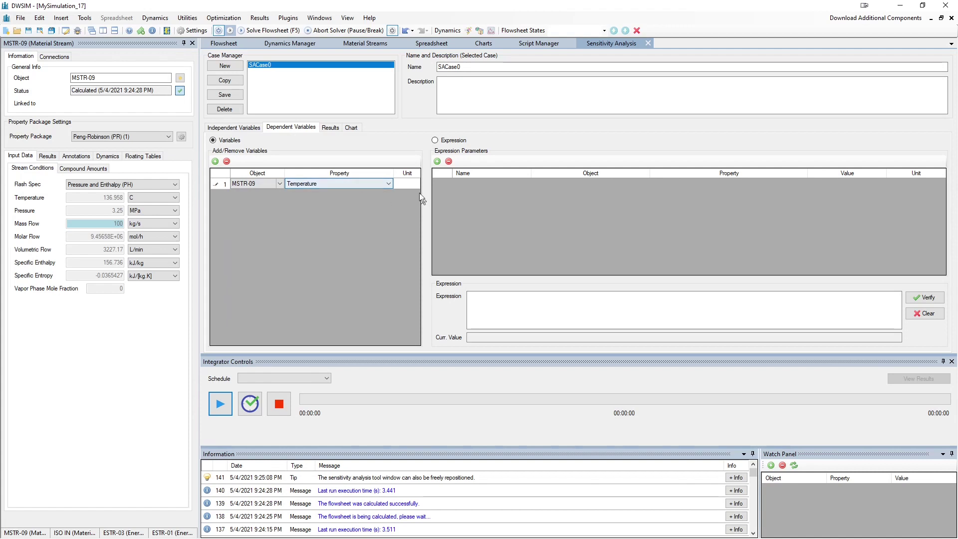
Step: Run the sensitivity analysis and draw the chart of MSTR-09 temperature against ISO IN mass flow
click(330, 128)
click(271, 145)
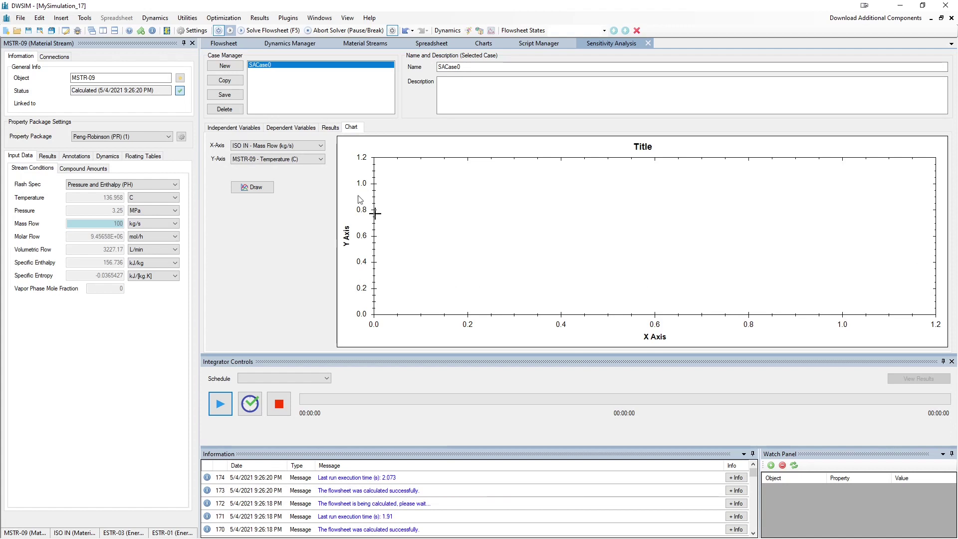
click(254, 189)
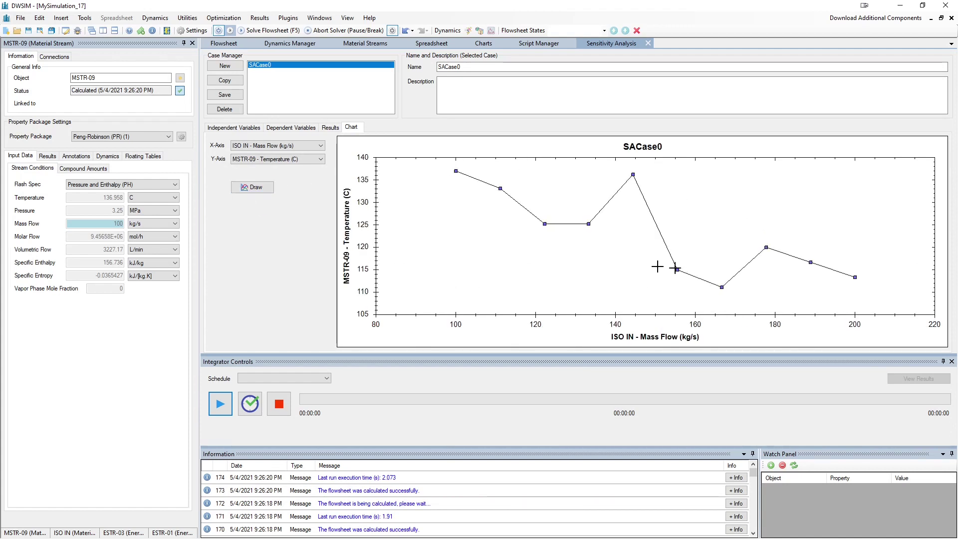
Step: Compare the conditions of streams MSTR-09 and ISO IN on the flowsheet with the sensitivity chart
key(ctrl+Tab)
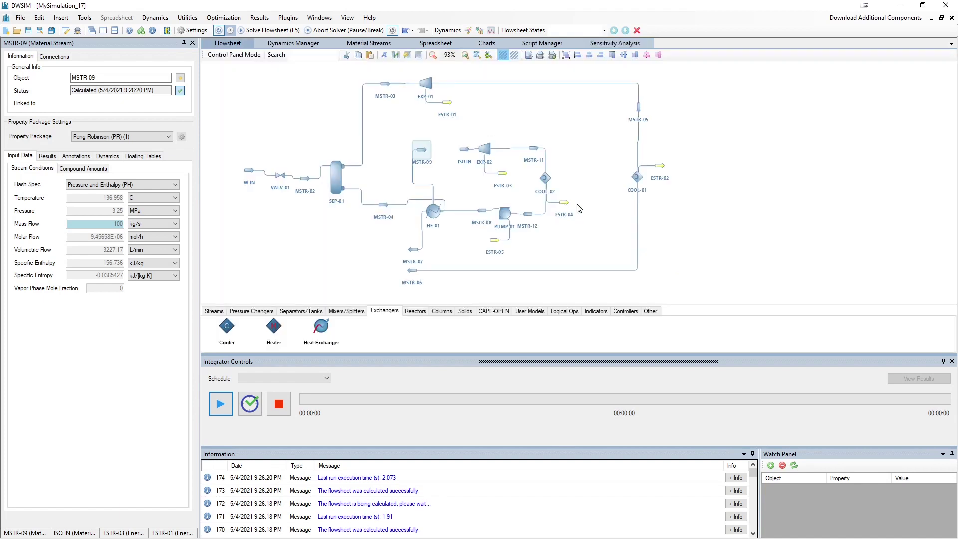
mouse_move(420, 153)
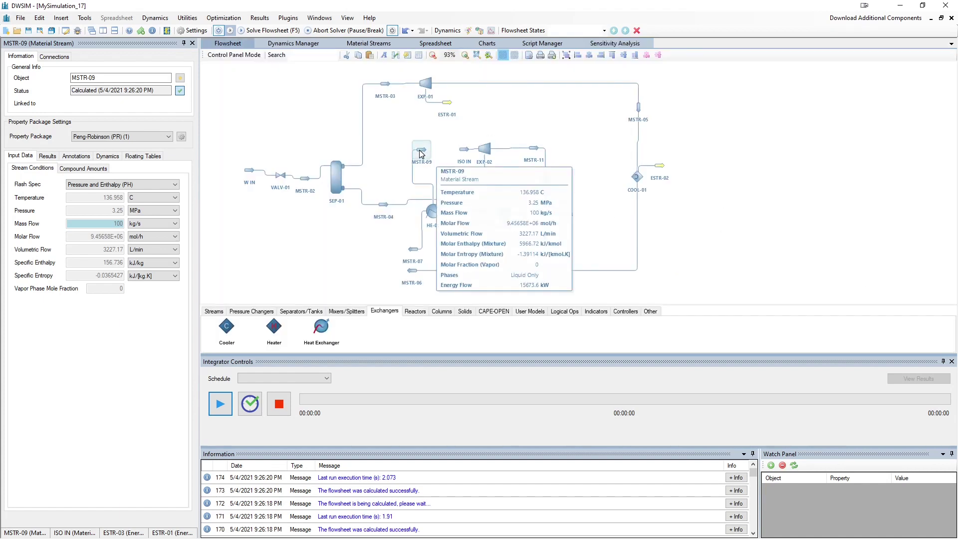
click(464, 151)
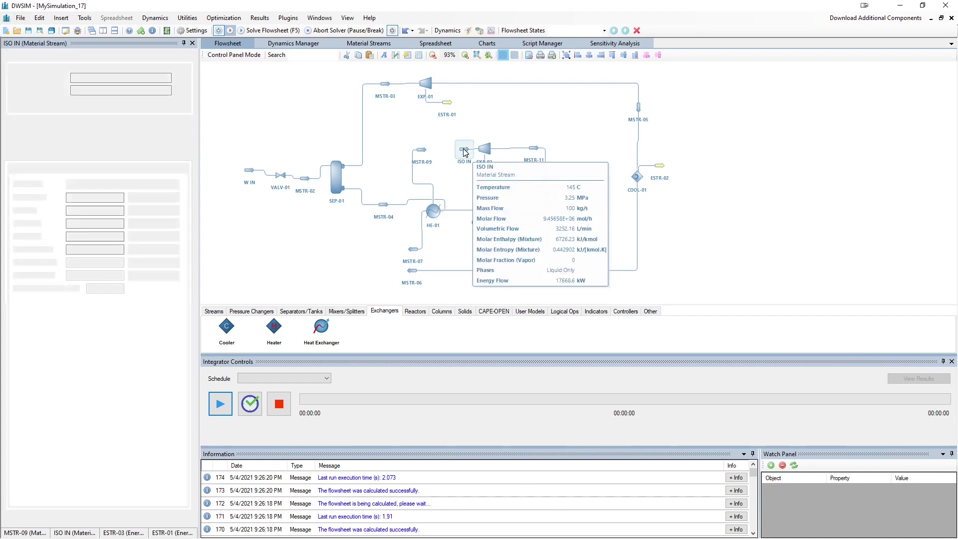
click(421, 154)
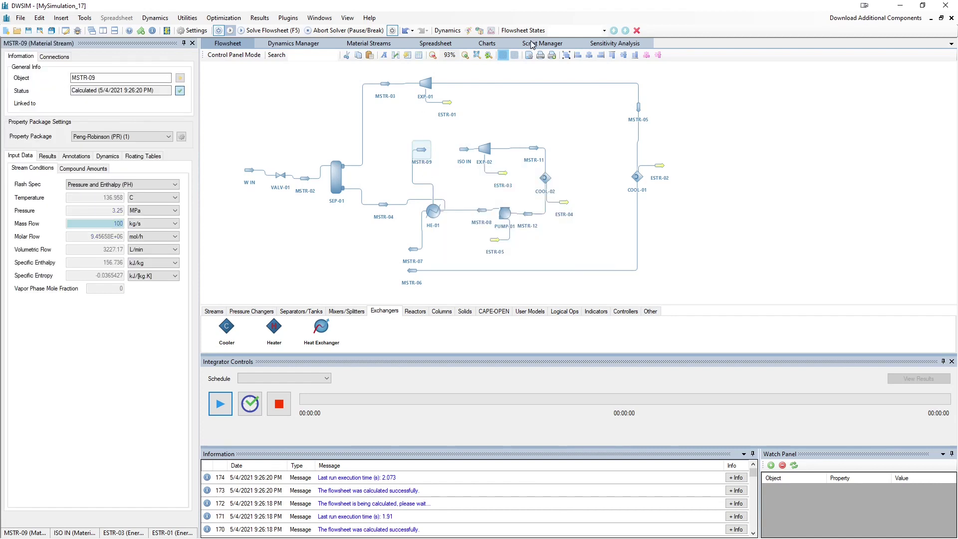
click(619, 45)
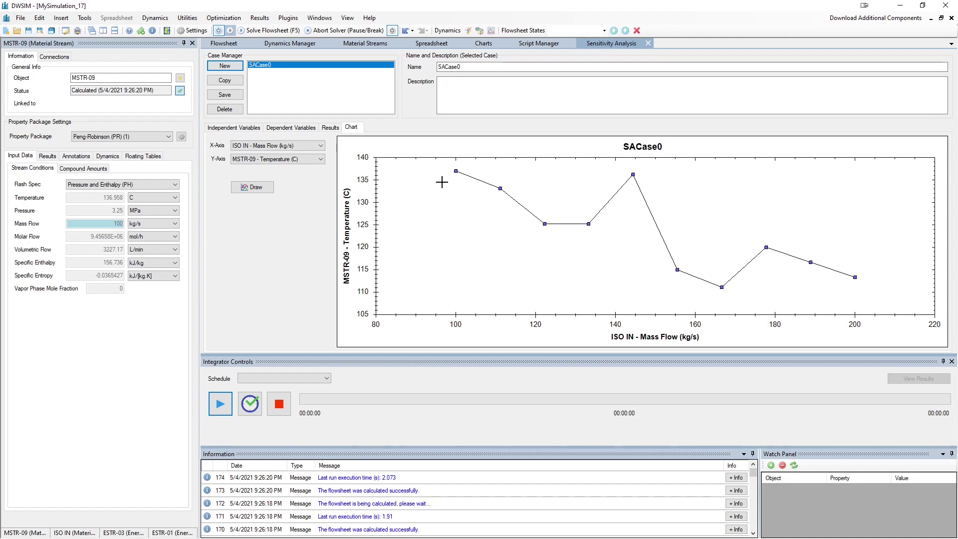
click(211, 45)
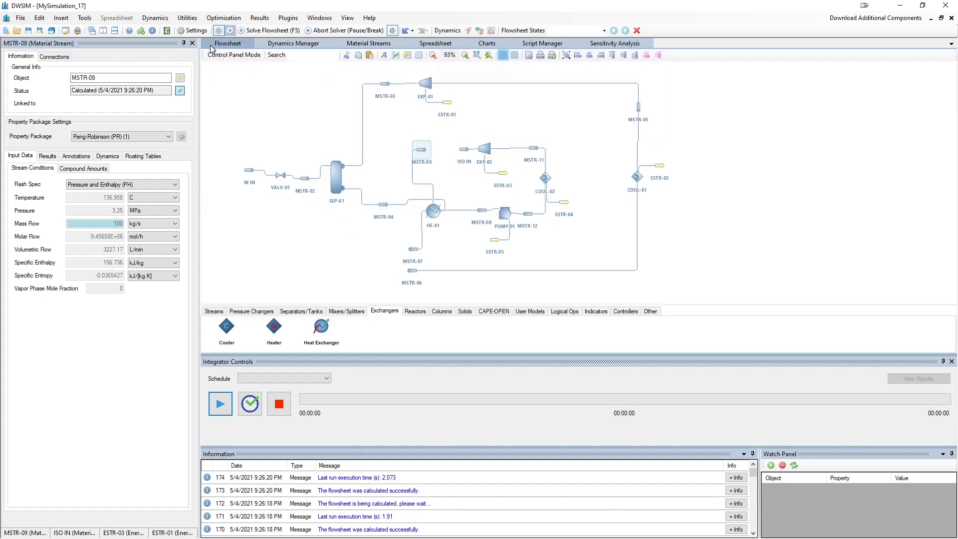
click(630, 43)
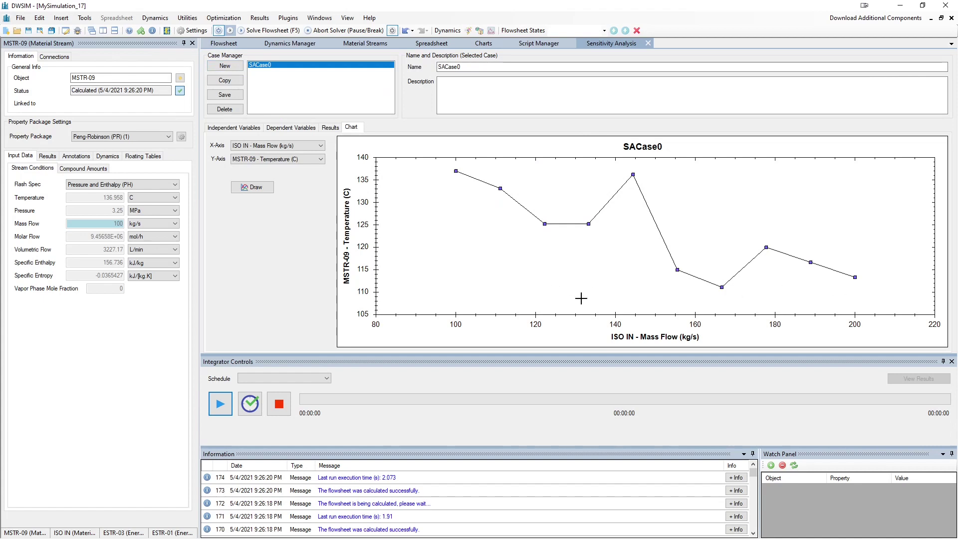
click(227, 43)
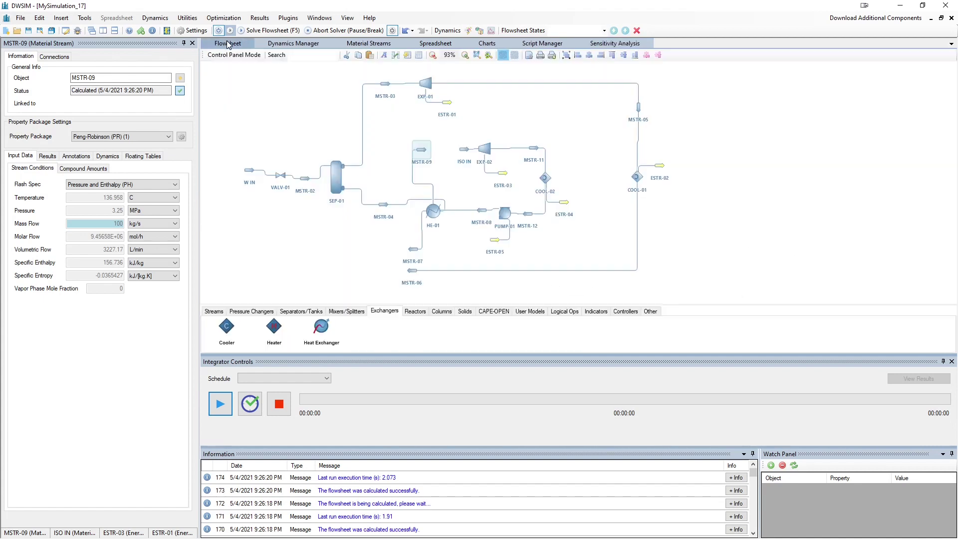
mouse_move(467, 155)
Step: Reopen the sensitivity analysis, set the ISO IN mass flow limits to 50 and 100 kg/s, and start the calculation
click(223, 18)
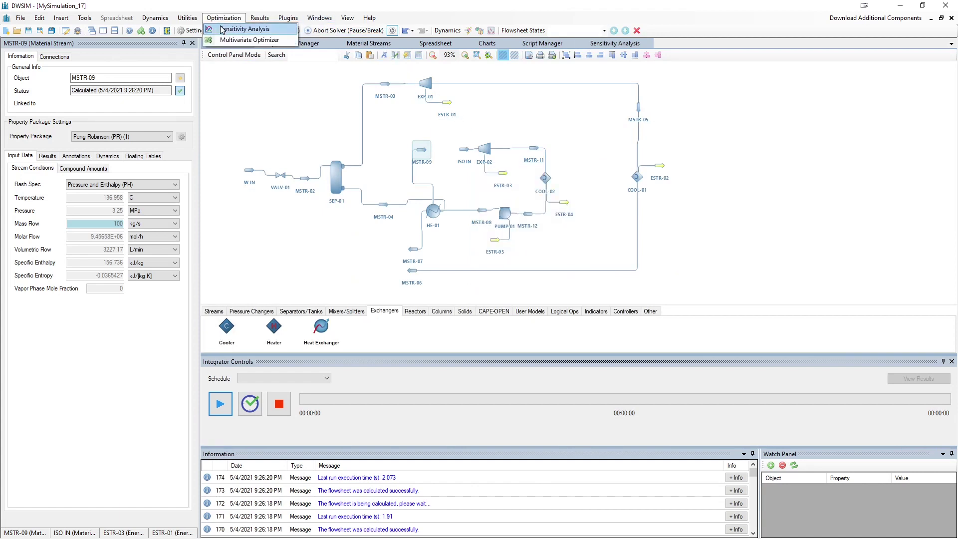
click(225, 30)
double_click(265, 165)
text(50)
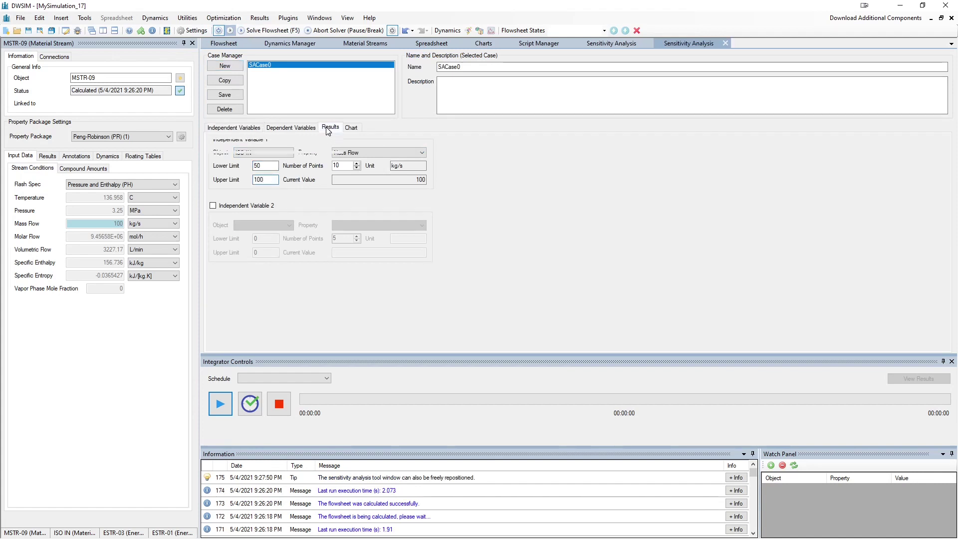
click(330, 128)
click(286, 147)
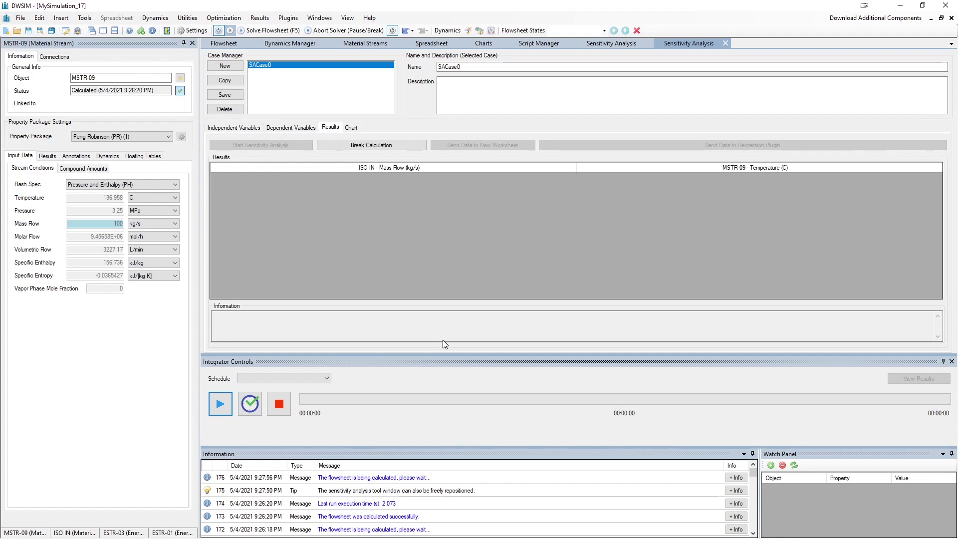
Step: Switch to the maximized Ejercicio 6 simulation window and examine the conditions of stream FEED ISO
key(alt+Tab)
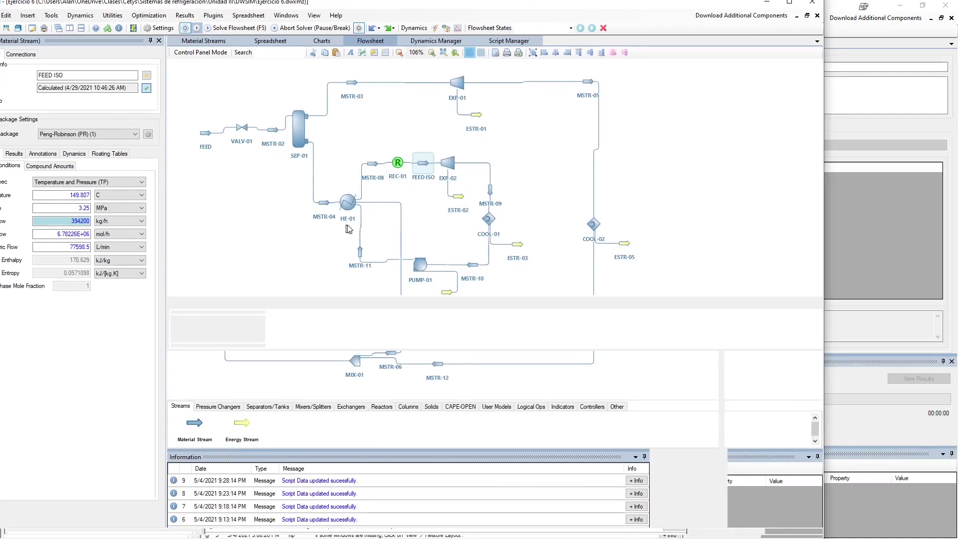
key(super+Right)
key(super+Up)
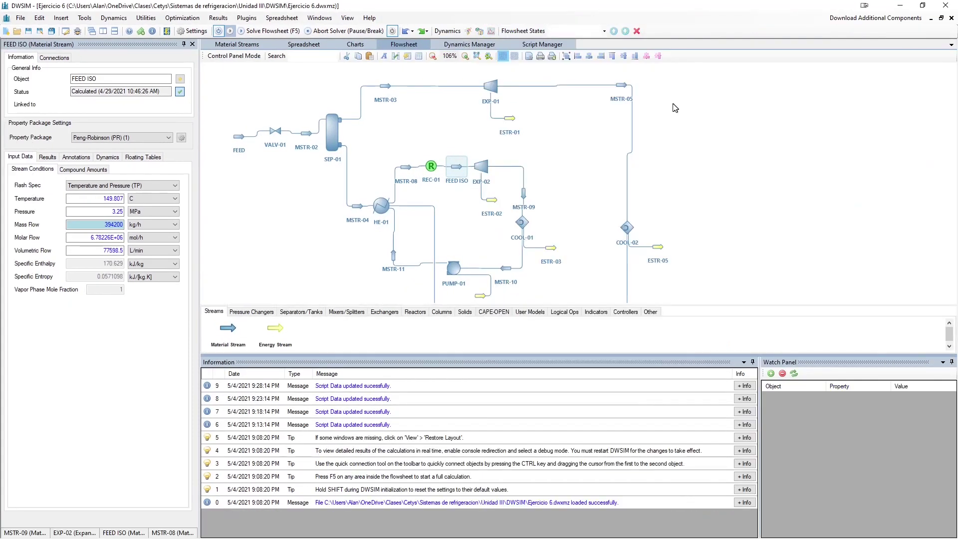
mouse_move(459, 169)
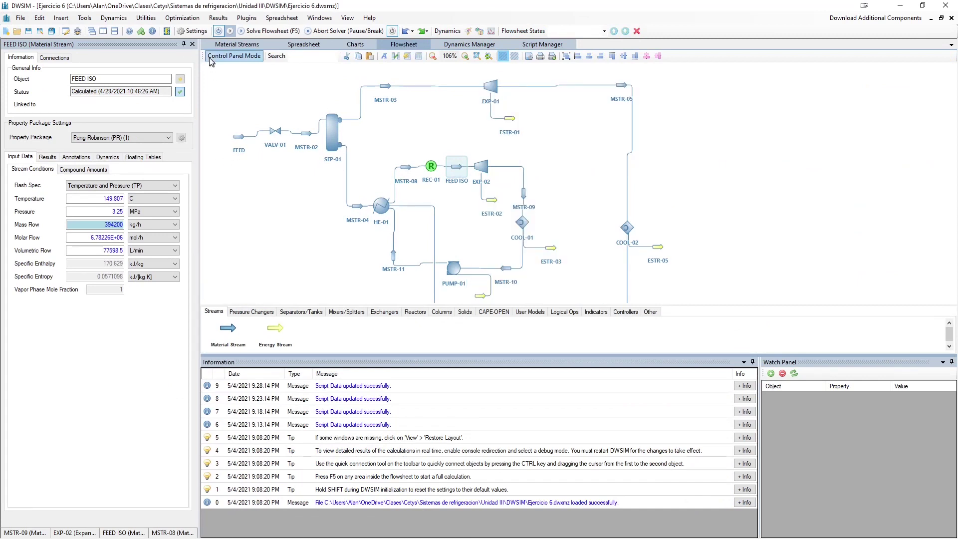
Step: Change the mass flow rate unit of the Ejercicio 6 flowsheet to kg/s and check the conditions of stream MSTR-08
click(193, 31)
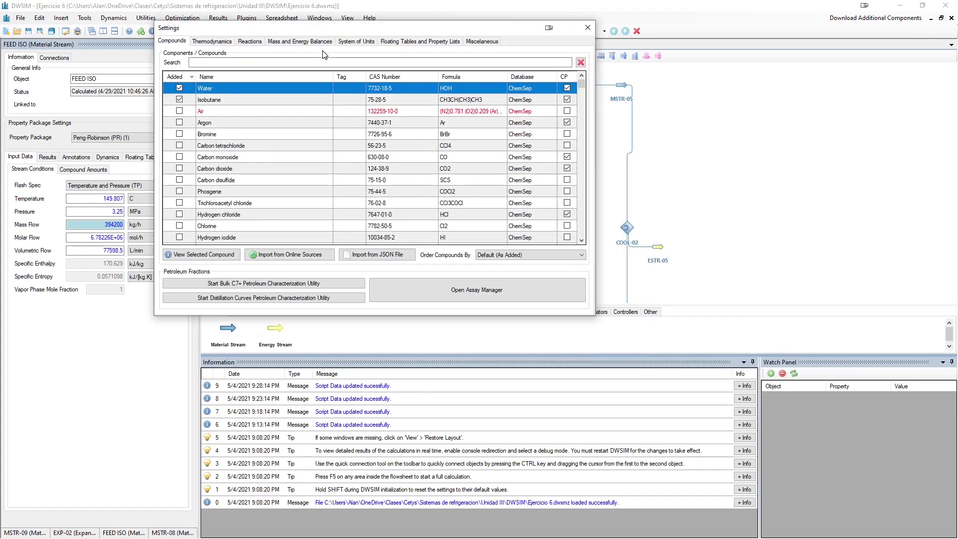
click(274, 42)
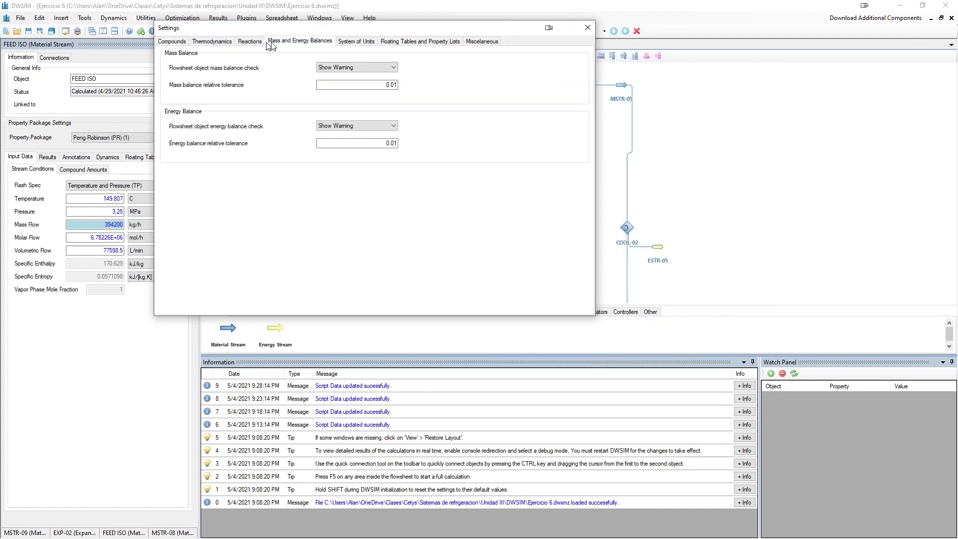
click(252, 42)
click(355, 42)
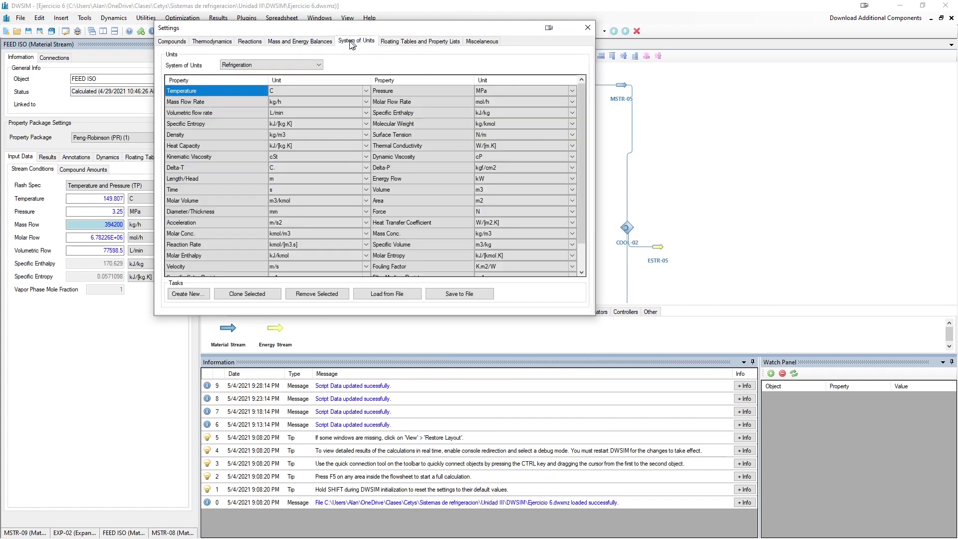
click(320, 102)
click(366, 102)
click(324, 124)
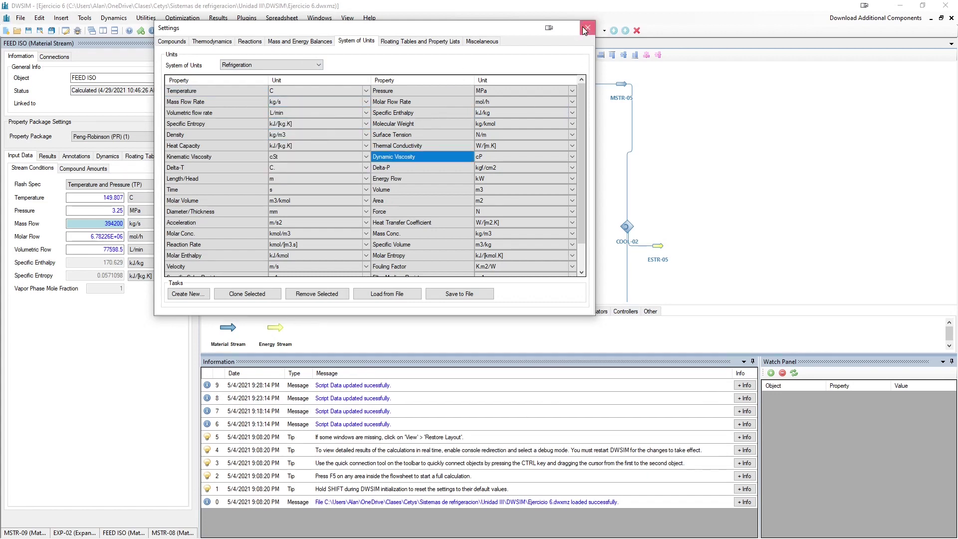
click(587, 27)
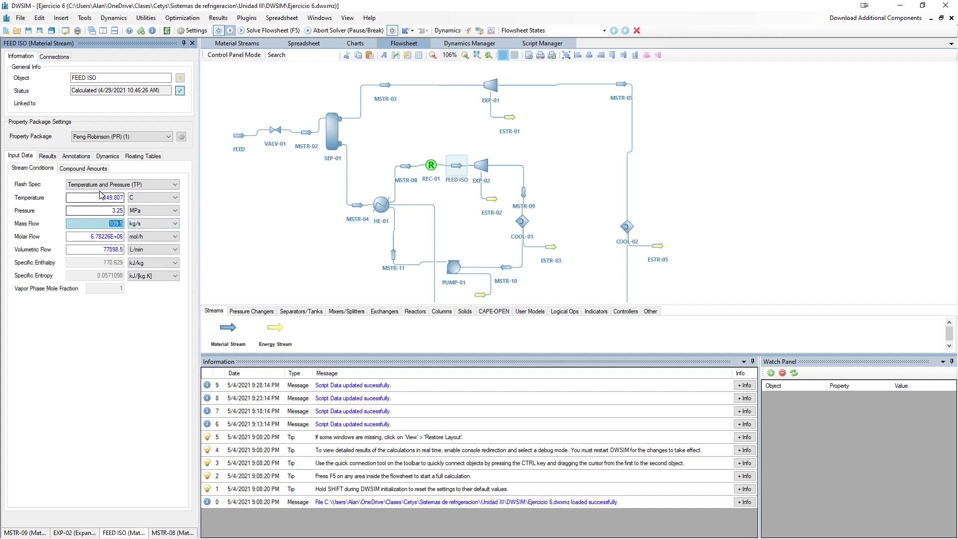
click(407, 169)
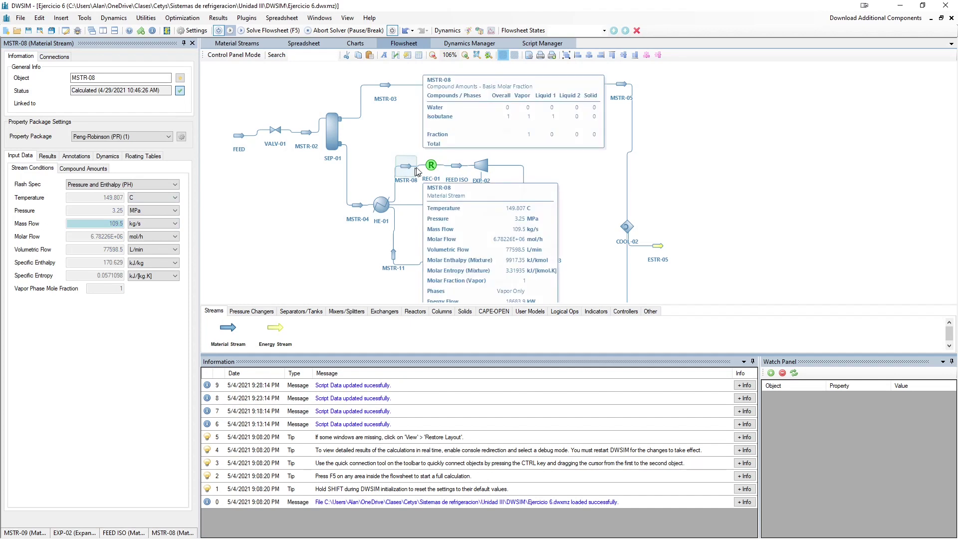
Step: Examine recycle block REC-01 and the energy flow of expander power streams ESTR-02 and ESTR-01
click(456, 166)
click(434, 167)
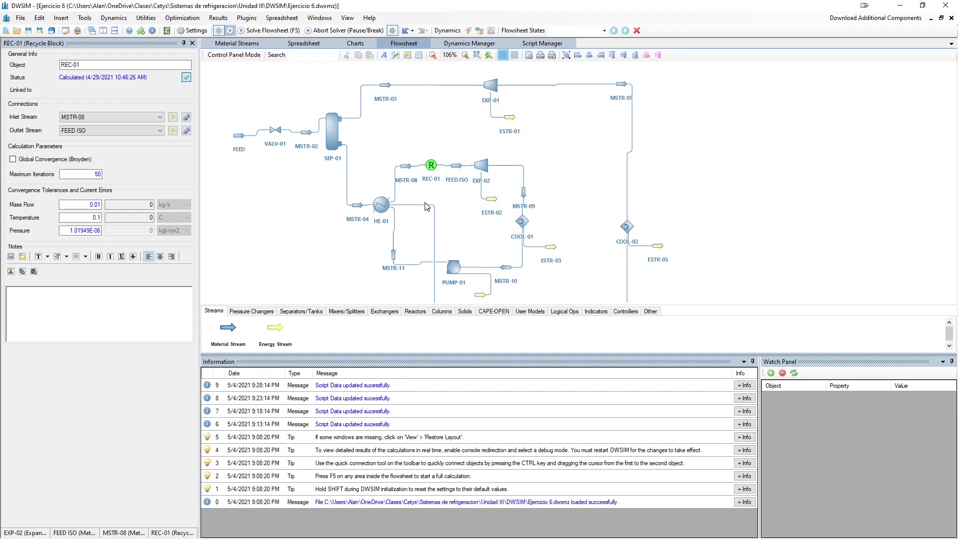
drag(612, 208, 628, 178)
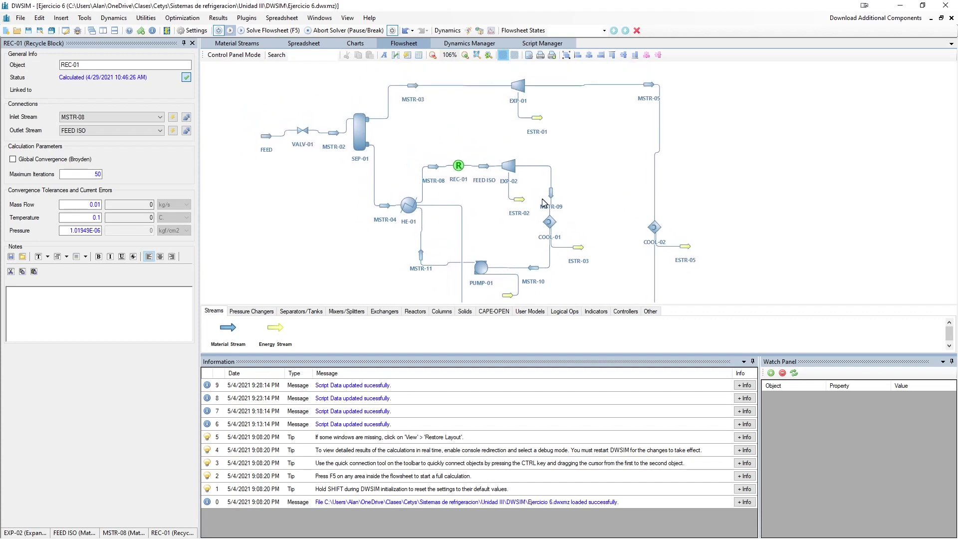
click(523, 200)
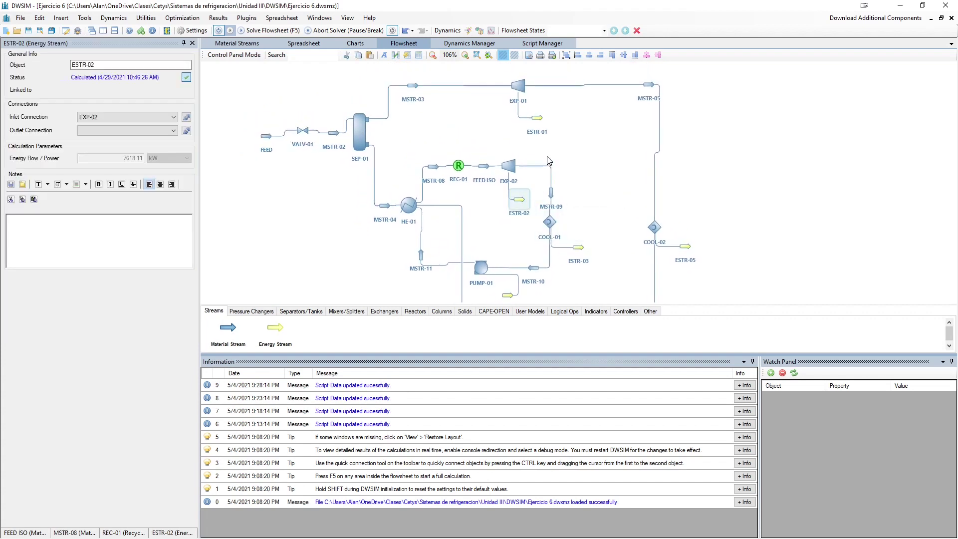
click(541, 133)
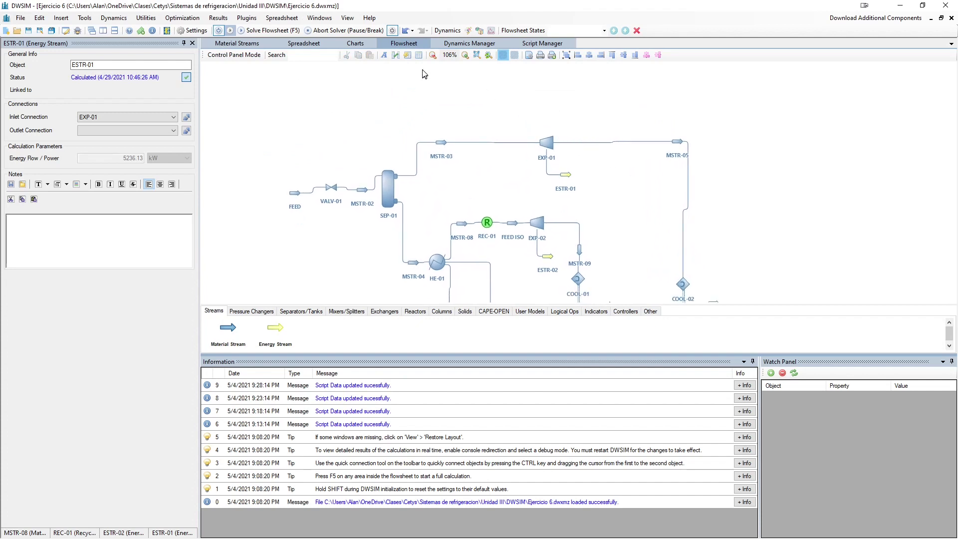
Step: Insert a property table above expander EXP-01 that lists Power Generated for EXP-01 and EXP-02
click(407, 56)
drag(247, 99, 502, 94)
double_click(501, 94)
scroll(402, 257, down, 1)
click(392, 256)
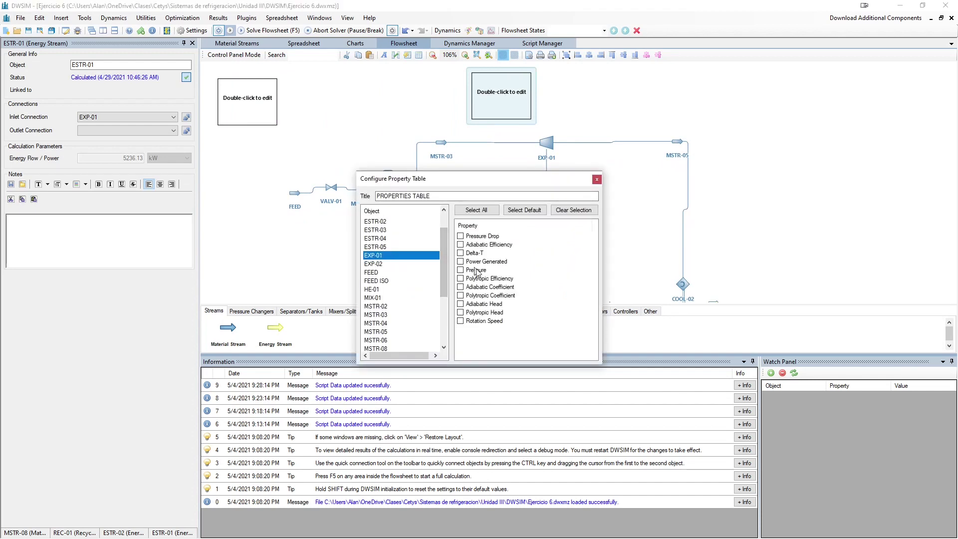
click(460, 261)
click(399, 264)
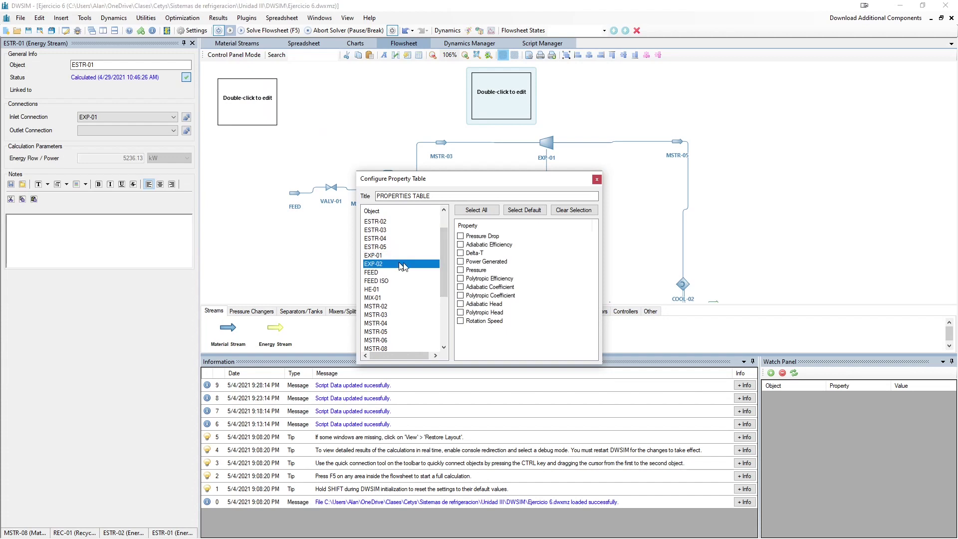
click(460, 261)
click(597, 179)
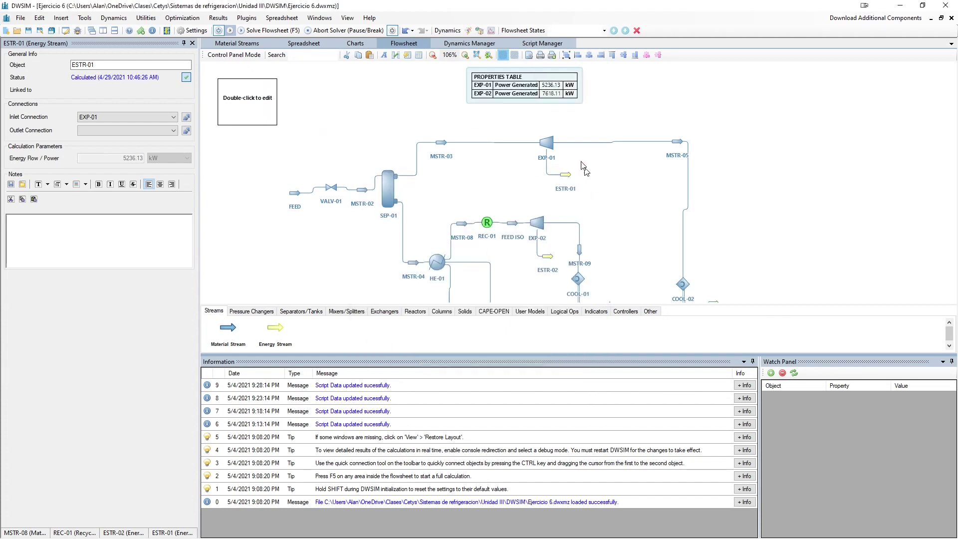
Step: Move the properties table into the free space beside the expanders, between the ESTR-01 label and stream MSTR-09
drag(544, 89, 649, 210)
scroll(771, 215, up, 3)
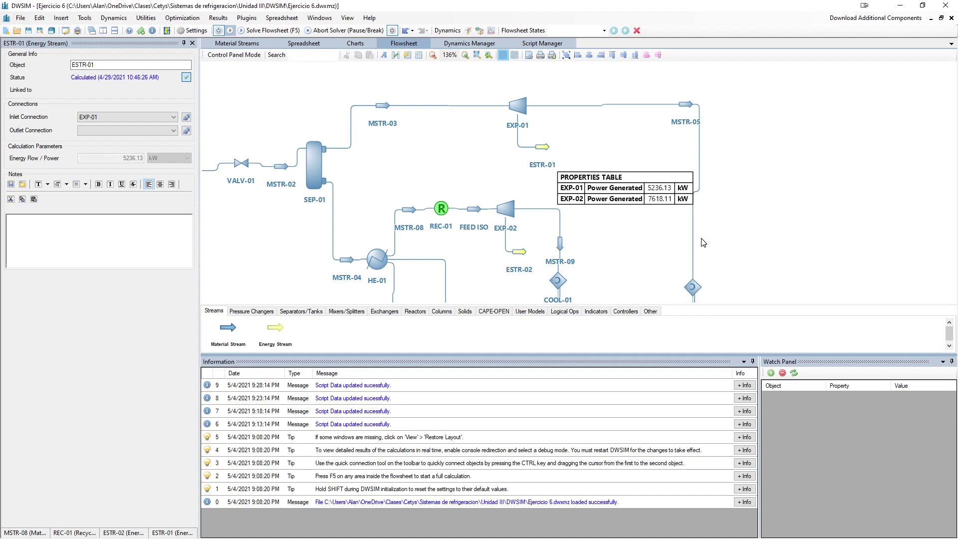
drag(724, 216, 715, 227)
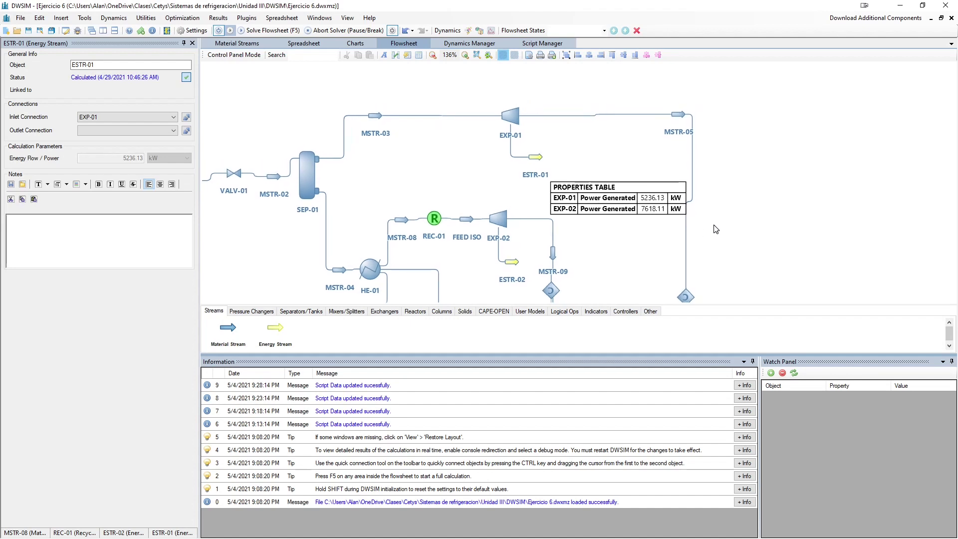
click(628, 202)
click(682, 189)
Step: Examine mixer MIX-01, its outlet stream MSTR-13, and the conditions of the FEED stream
scroll(680, 189, down, 6)
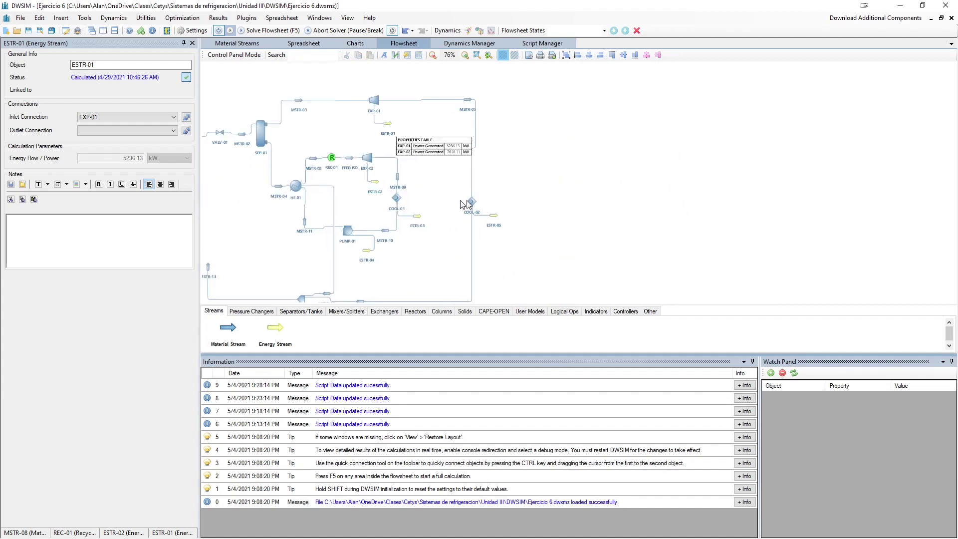
scroll(544, 249, up, 2)
scroll(514, 259, up, 1)
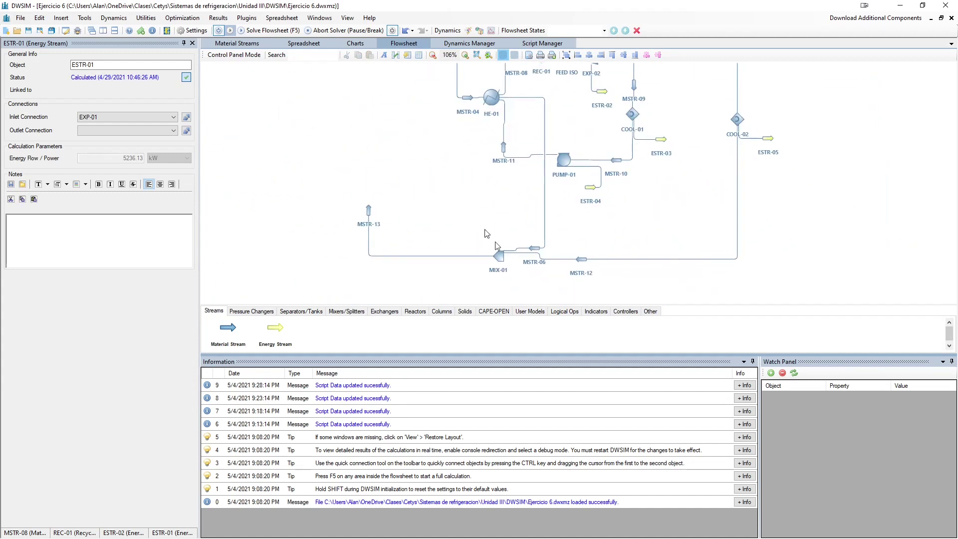
click(495, 257)
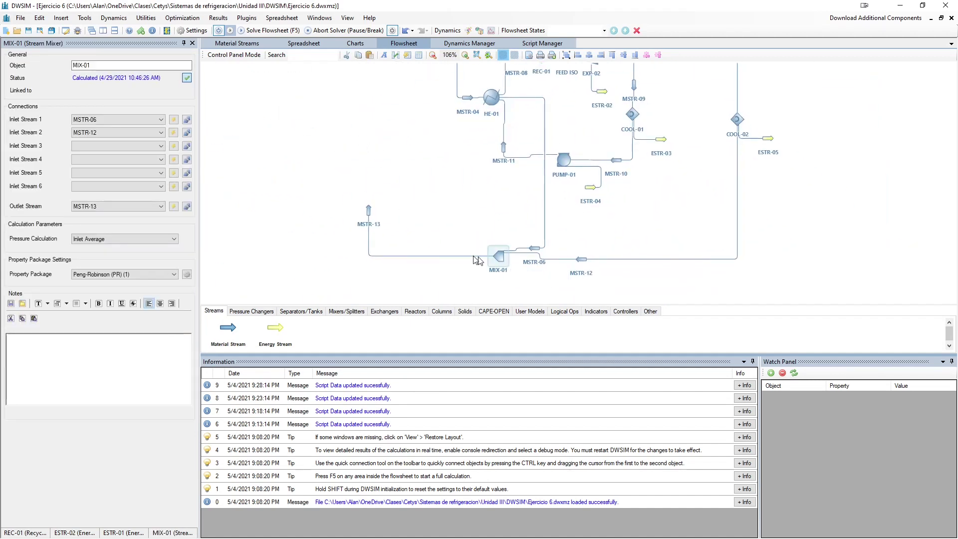
click(370, 212)
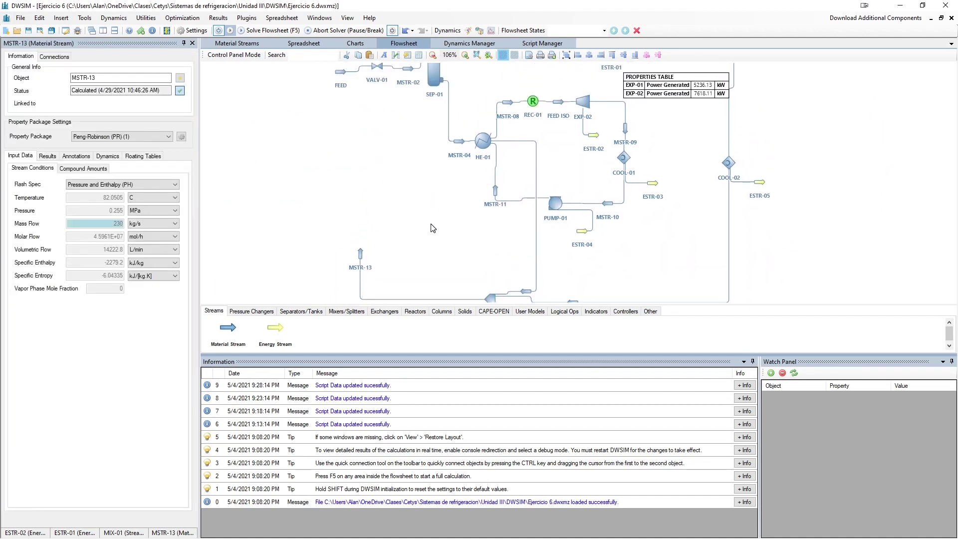
drag(427, 214, 403, 258)
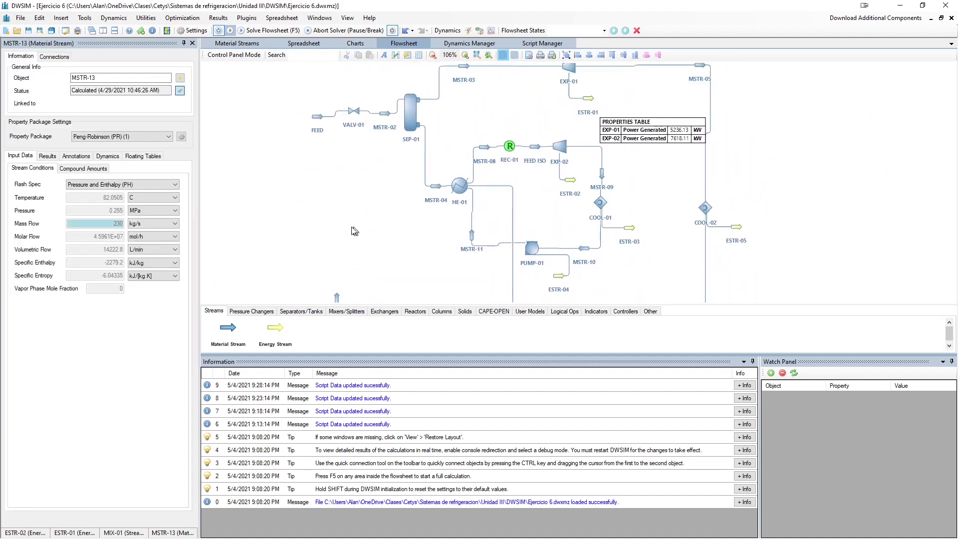
click(310, 136)
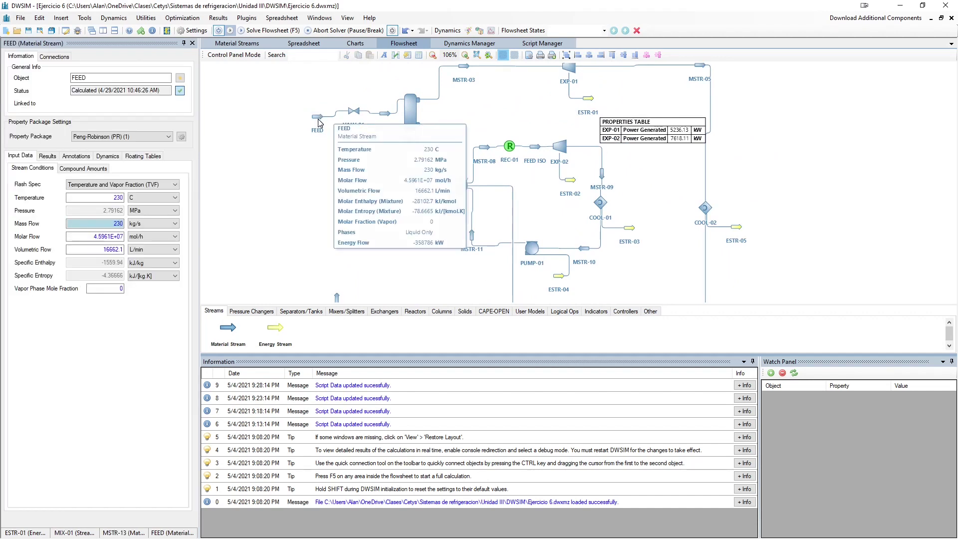
click(368, 186)
drag(530, 189, 499, 194)
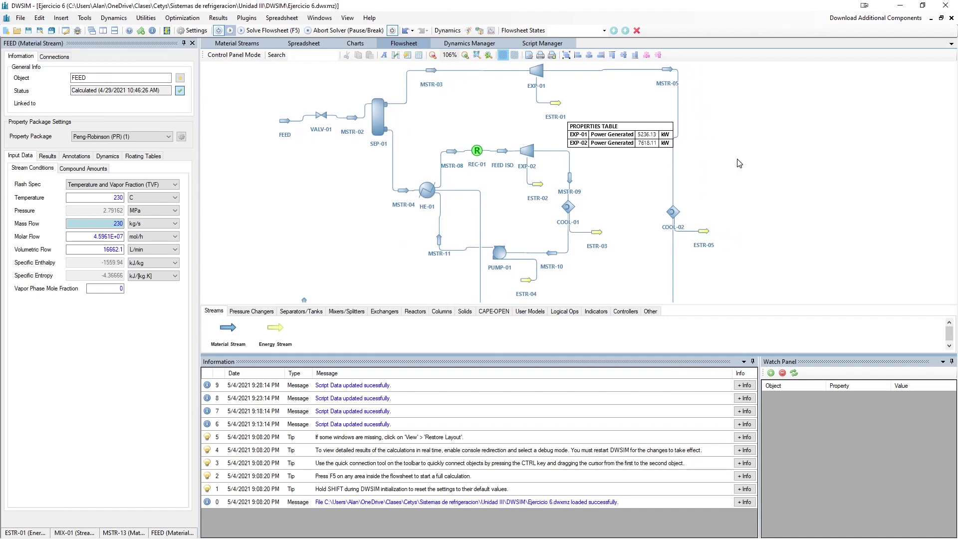
Step: Review the plant flowsheet, check the running sensitivity analysis in the MySimulation_17 window, and return to Ejercicio 6
drag(739, 163, 706, 148)
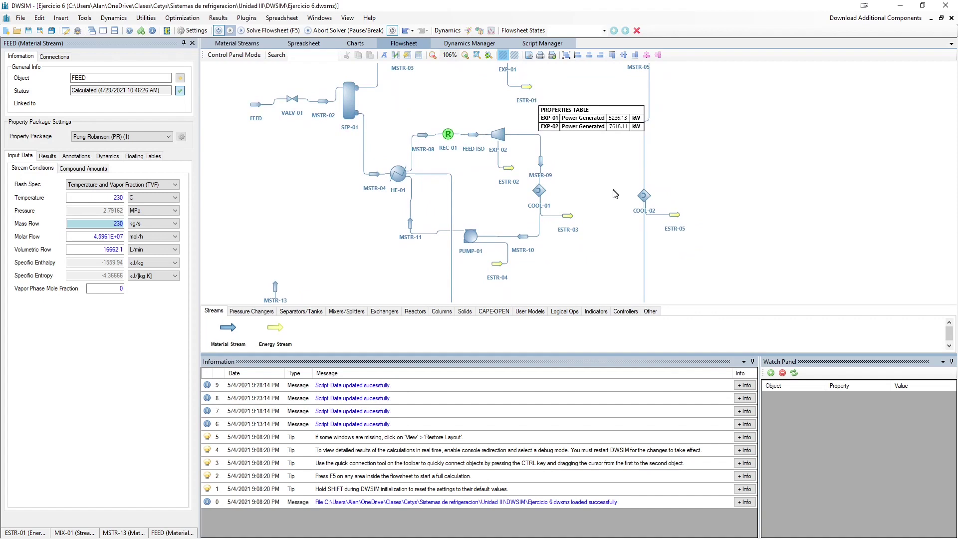
drag(613, 189, 594, 225)
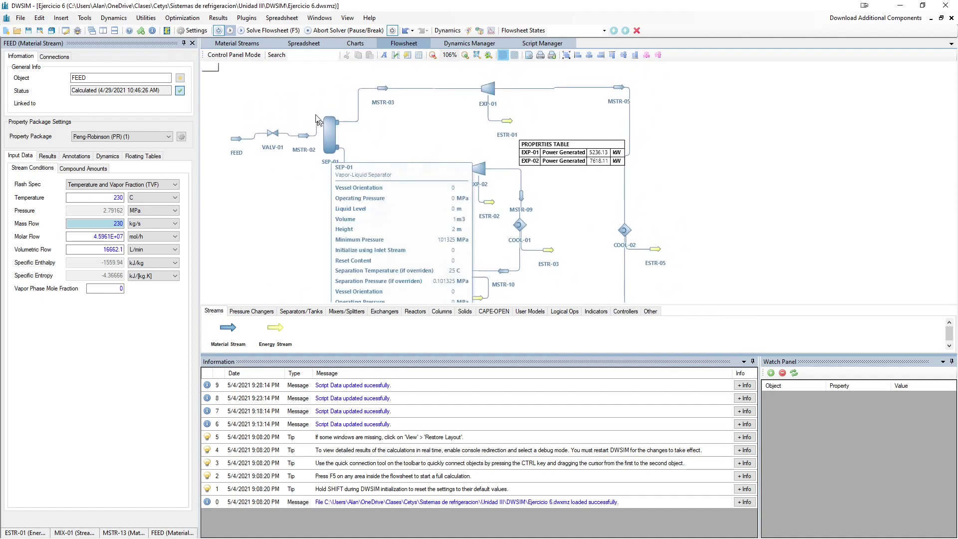
mouse_move(238, 142)
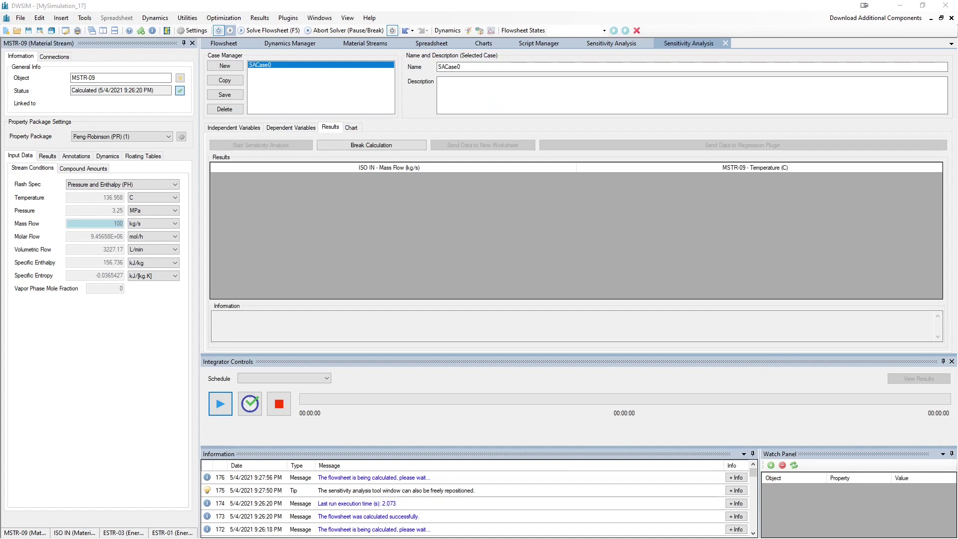
key(alt+Tab)
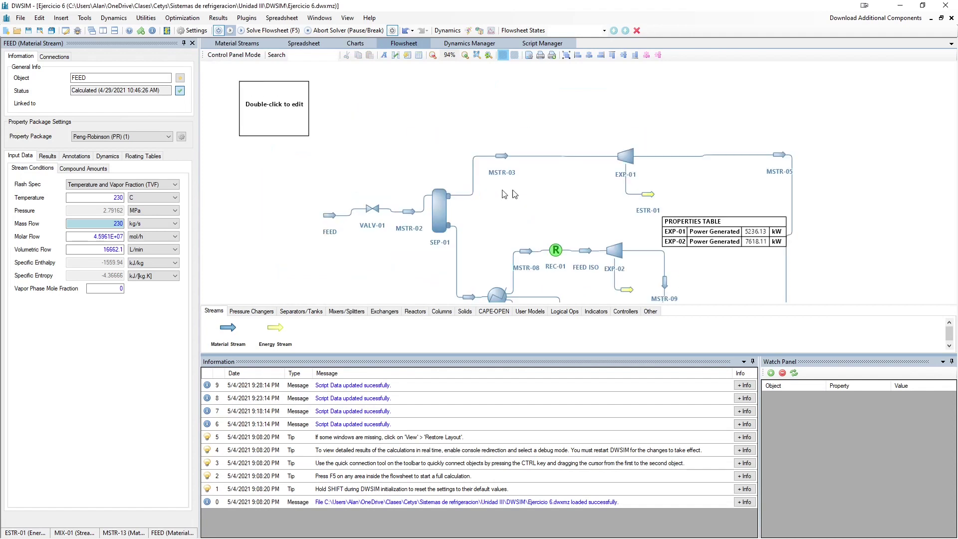
scroll(504, 194, up, 3)
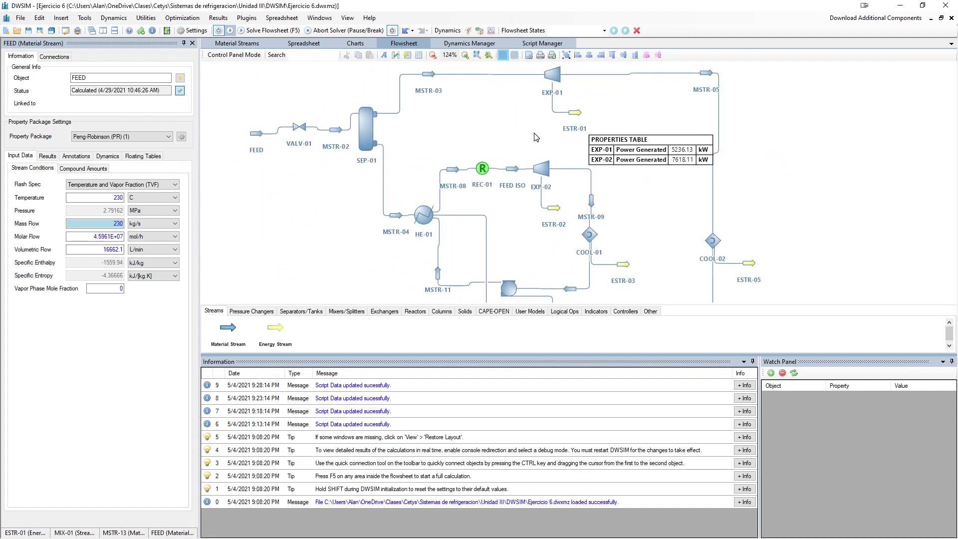